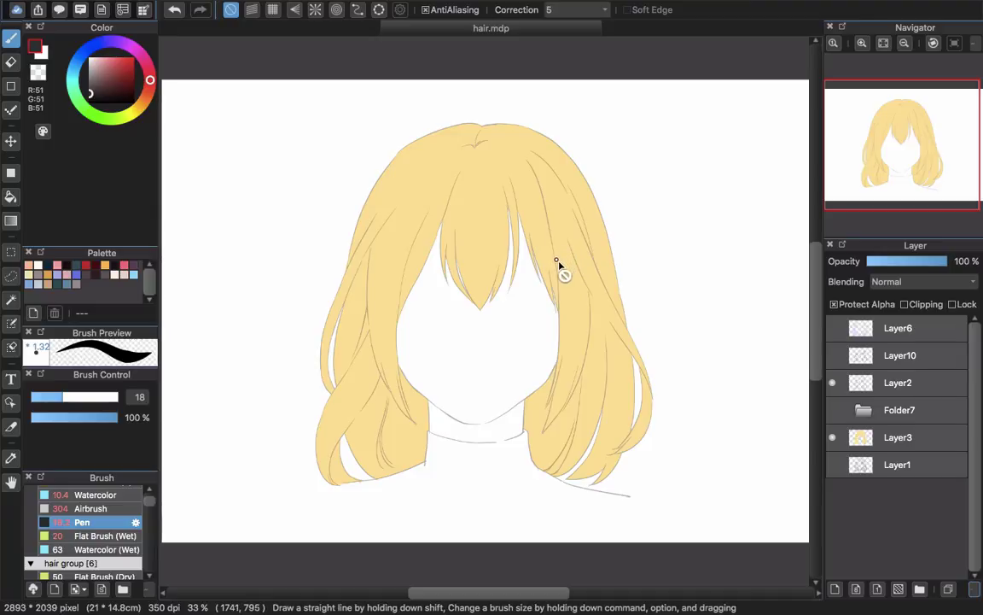
Step: Examine the flat hair colour on Layer3 and the line art on Layer2 separately by toggling each layer's visibility
drag(502, 320, 522, 281)
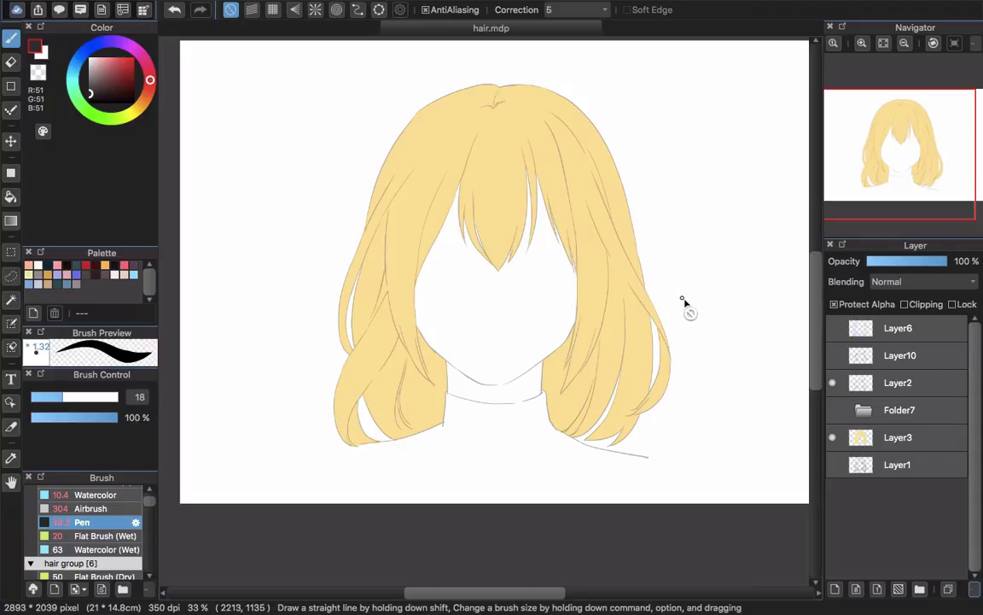
drag(611, 285, 616, 325)
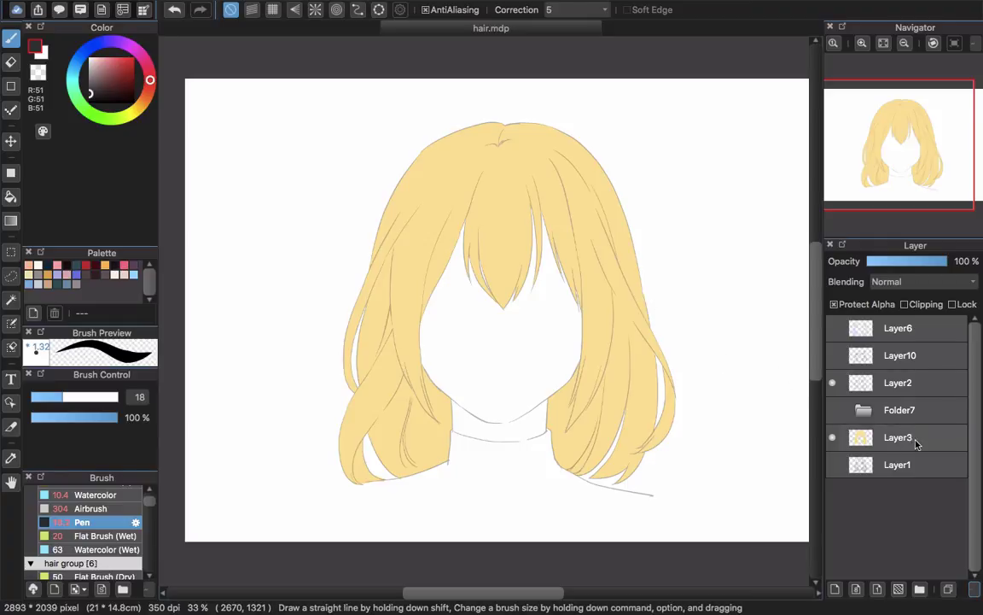
click(893, 449)
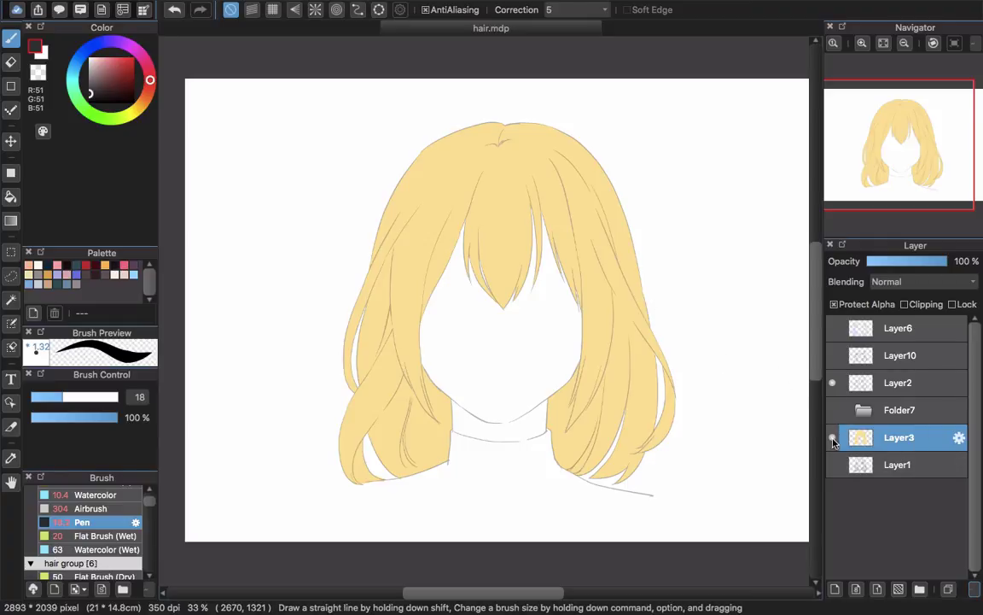
click(832, 437)
click(832, 438)
click(832, 438)
click(832, 438)
click(832, 438)
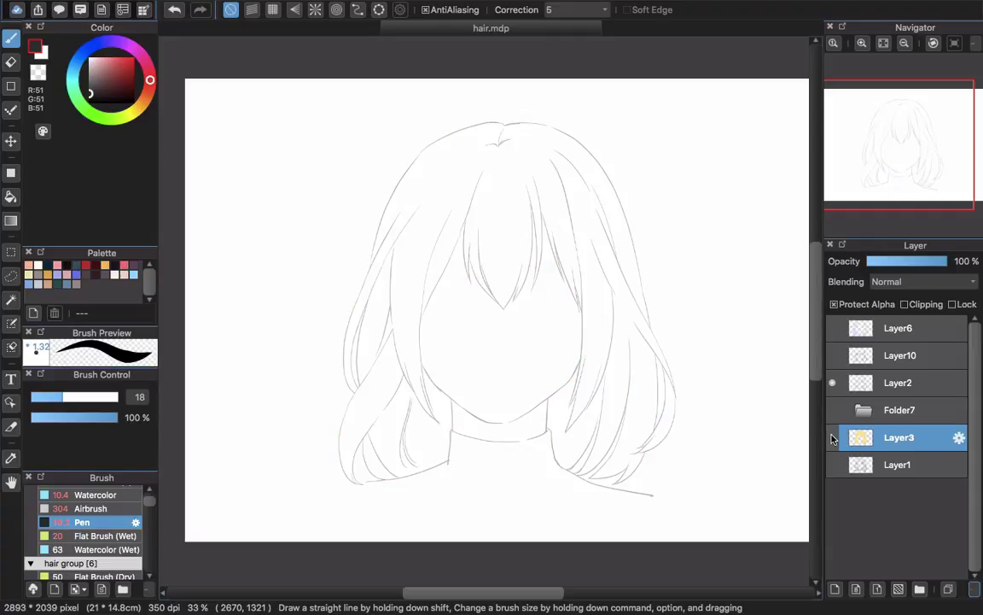
click(832, 438)
click(833, 383)
click(833, 383)
click(833, 383)
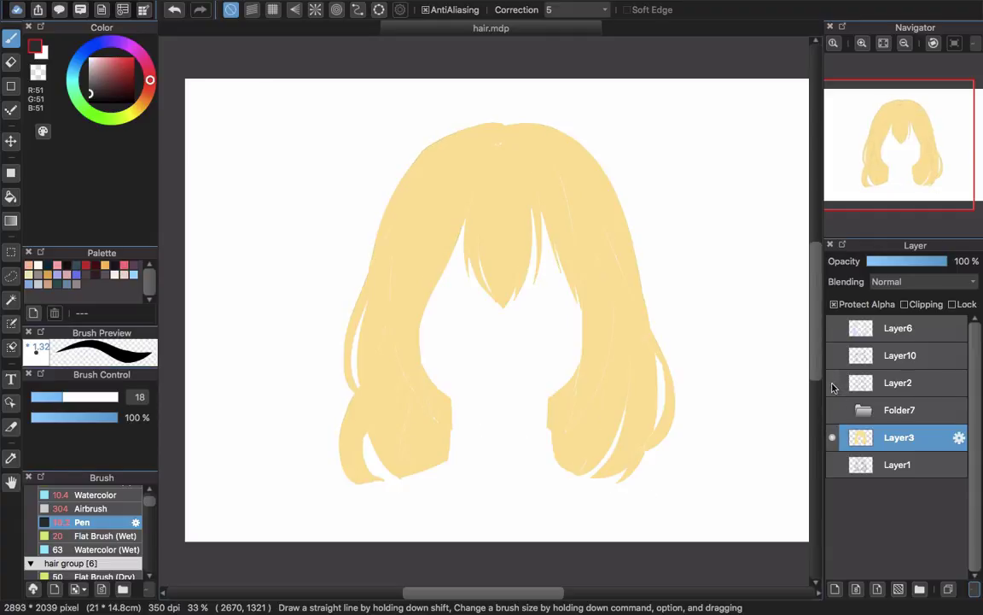
click(833, 383)
click(892, 383)
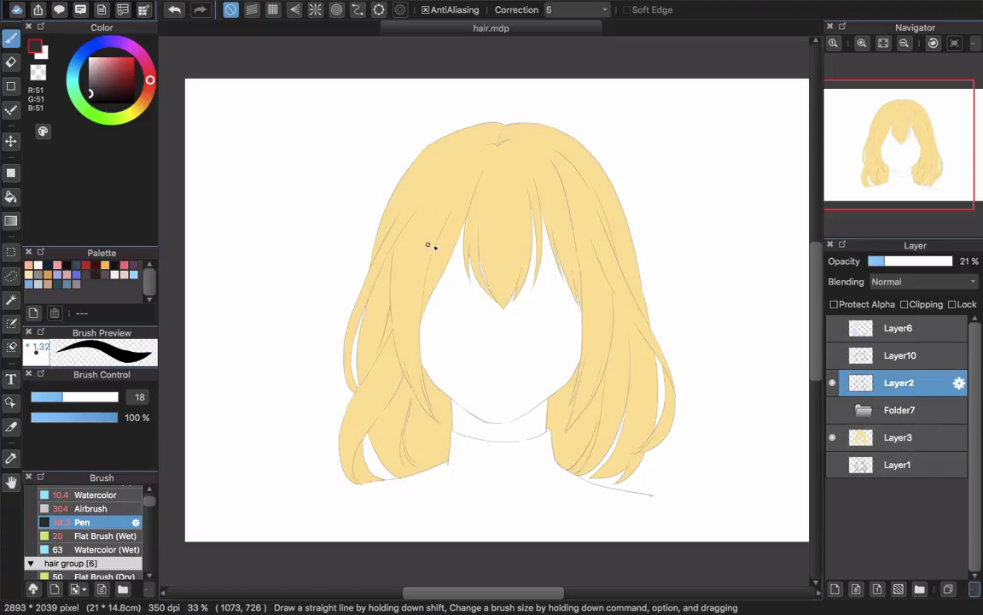
Step: Recolour the hair on Layer3 to brown with Hue -13, Saturation 89% and Brightness 54%
click(921, 438)
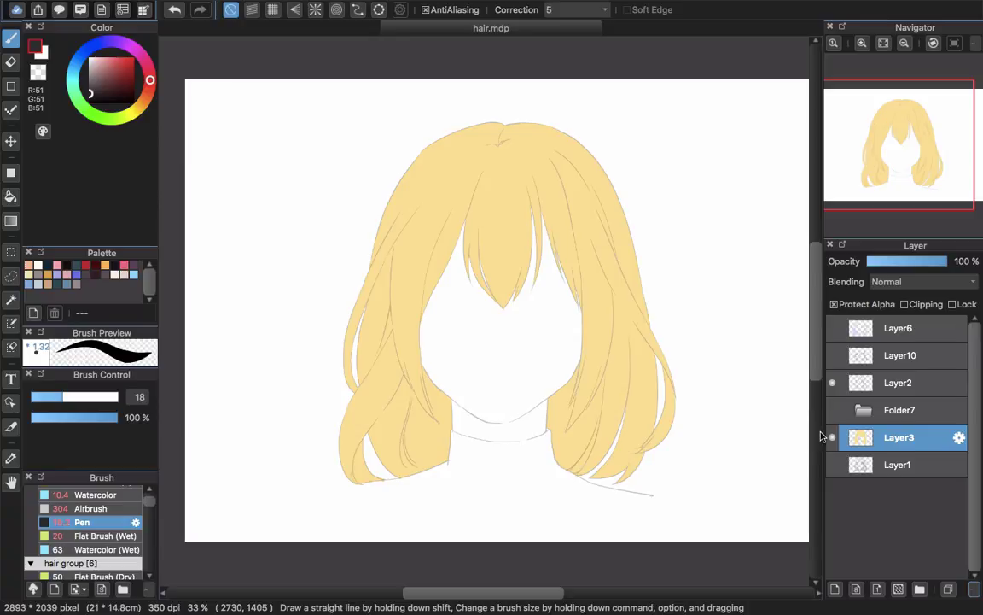
key(super+u)
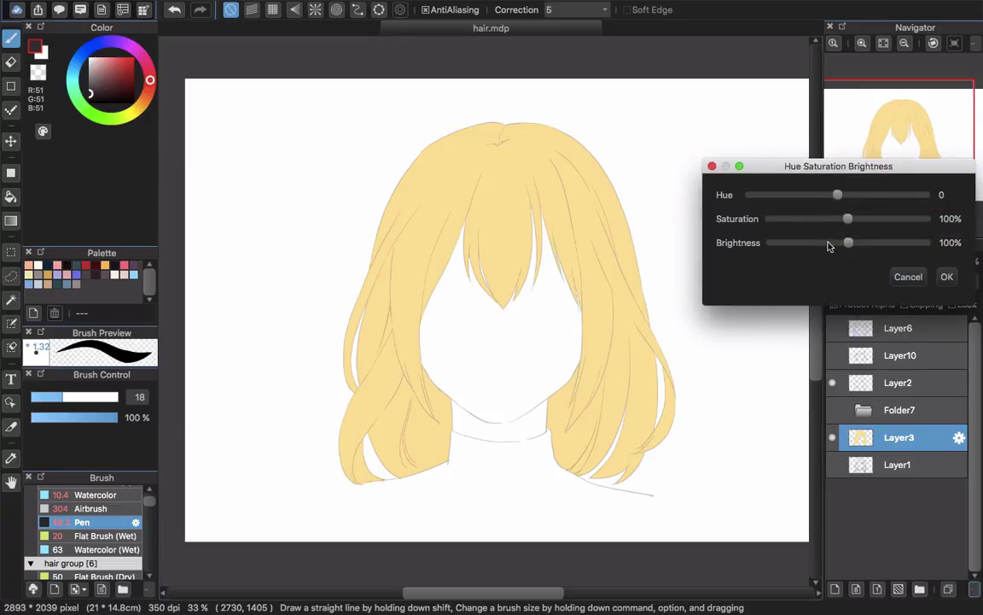
drag(837, 242, 817, 245)
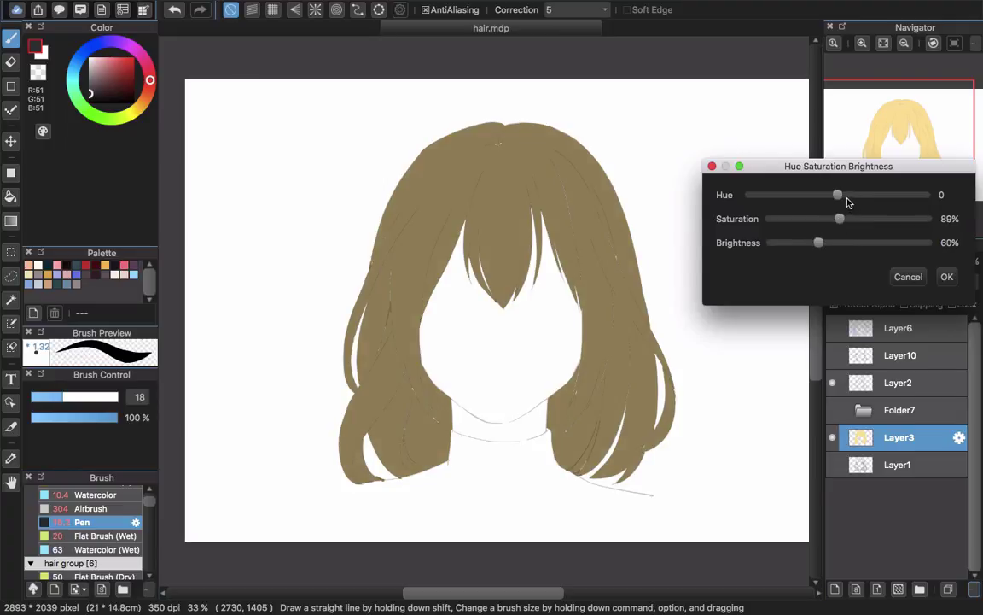
mouse_move(847, 201)
mouse_down()
mouse_move(862, 202)
mouse_move(834, 199)
mouse_up()
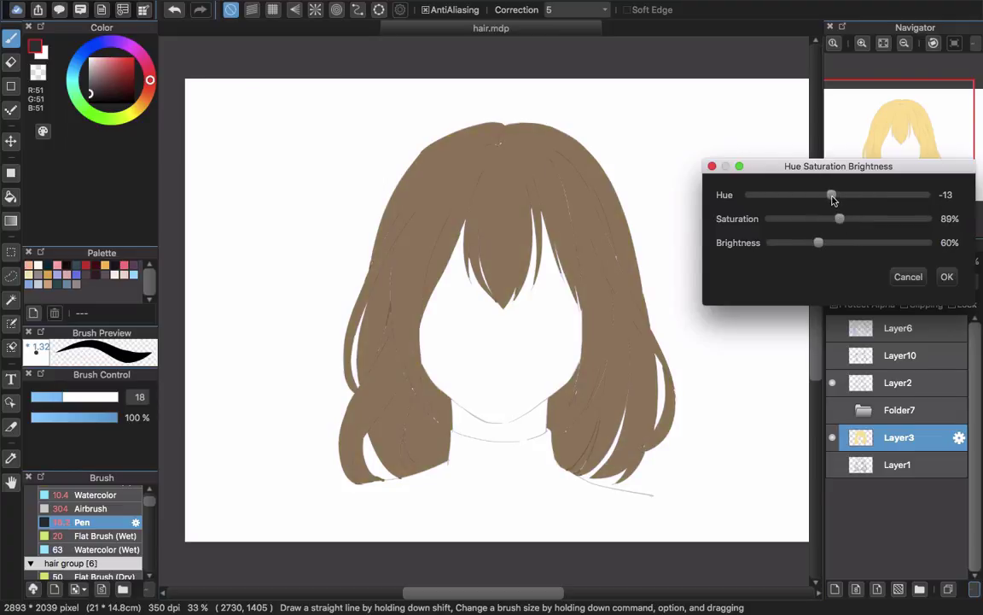
drag(819, 246, 813, 247)
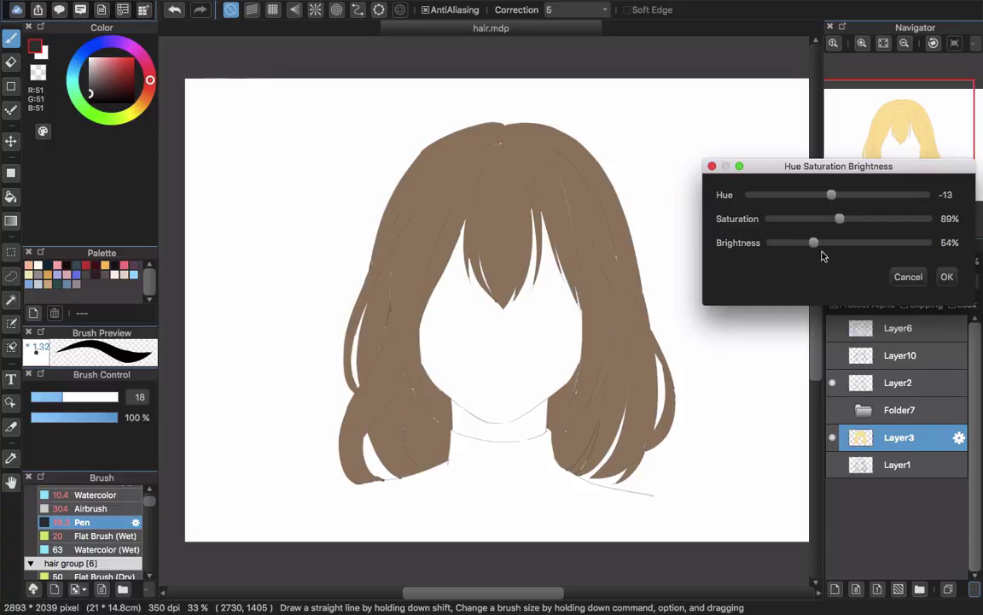
click(951, 282)
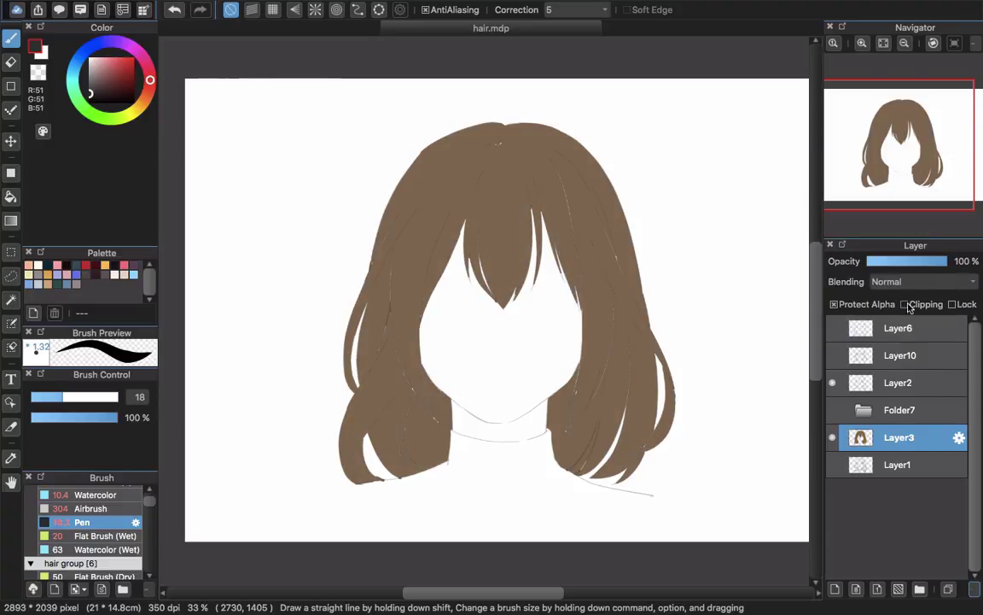
Step: Hide the Layer2 line art and turn off Protect Alpha on Layer3
drag(552, 204, 558, 235)
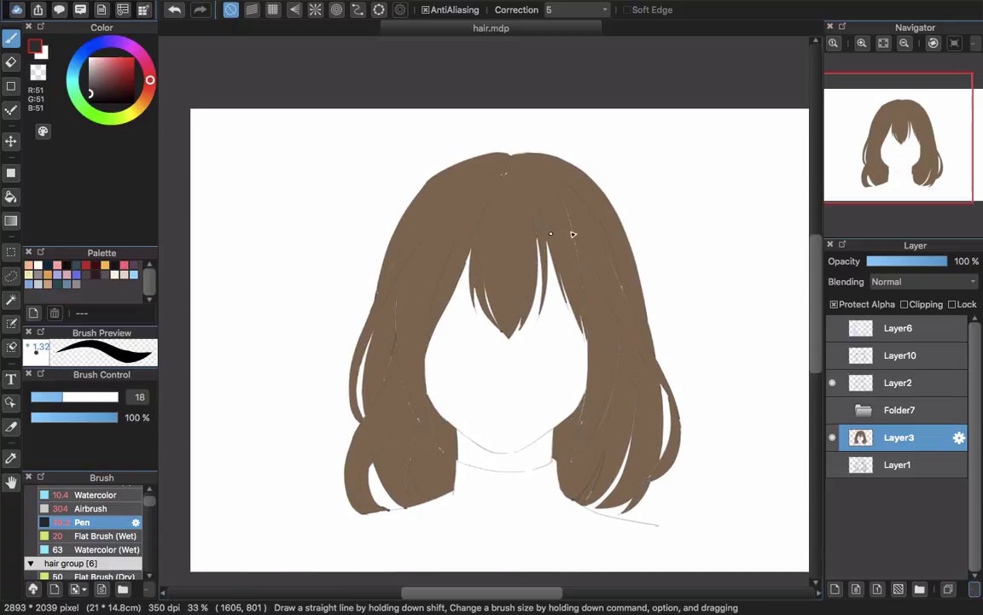
scroll(569, 213, up, 3)
scroll(567, 213, up, 1)
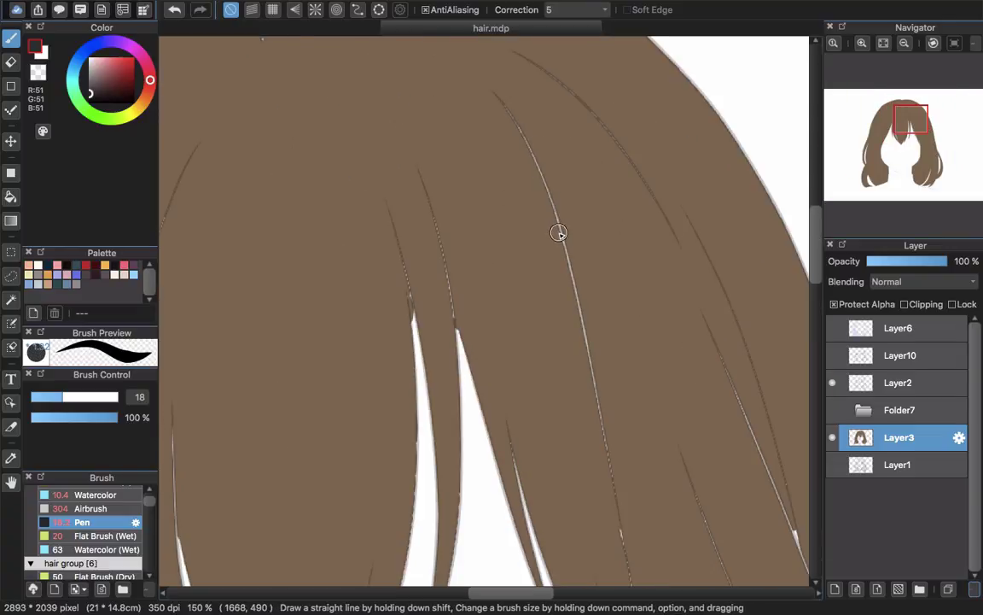
scroll(558, 233, down, 1)
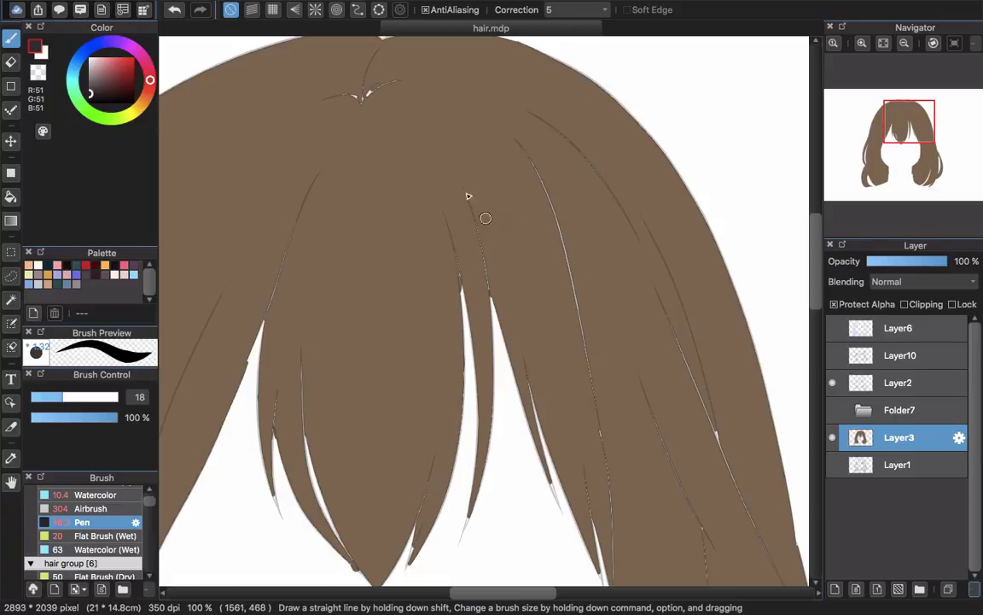
scroll(512, 198, up, 2)
scroll(513, 198, left, 2)
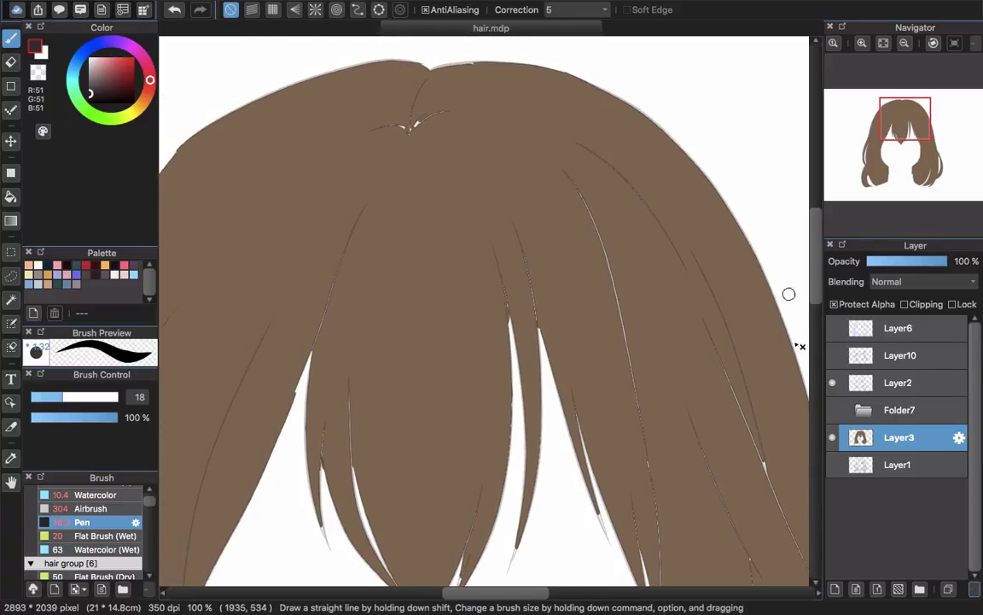
click(834, 383)
click(834, 383)
click(834, 383)
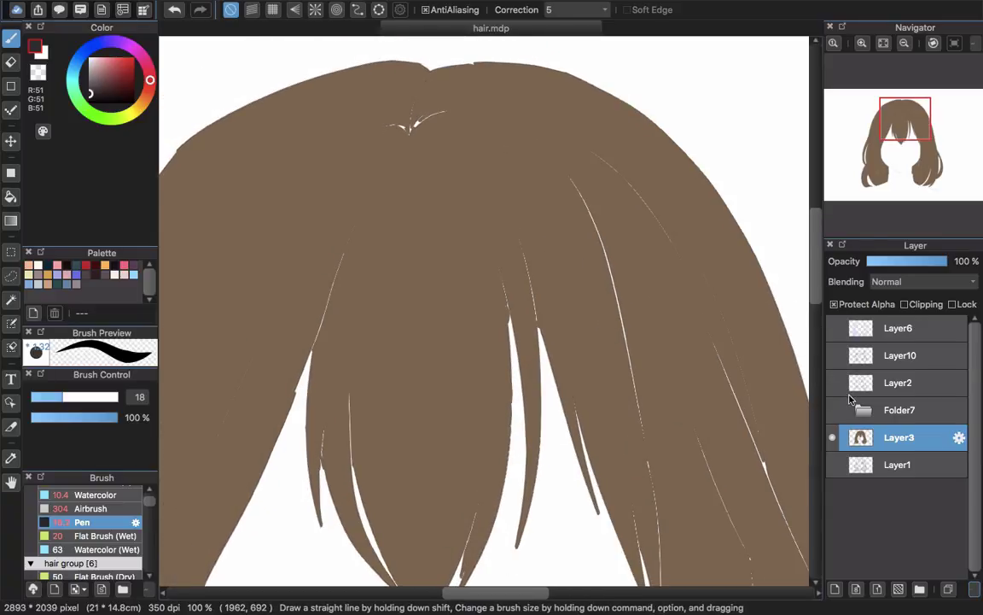
scroll(788, 439, down, 3)
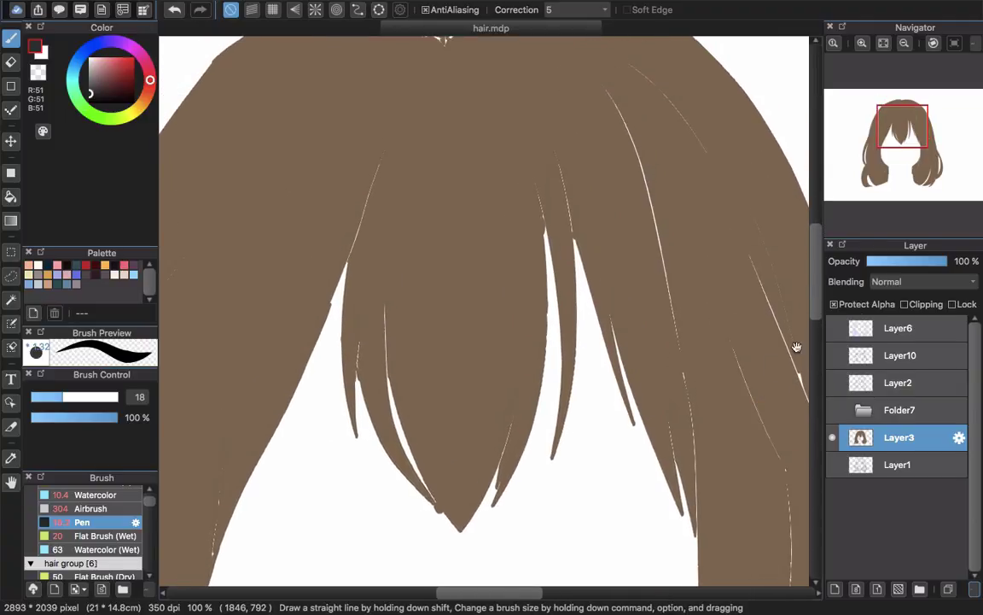
scroll(713, 356, up, 5)
scroll(713, 357, right, 1)
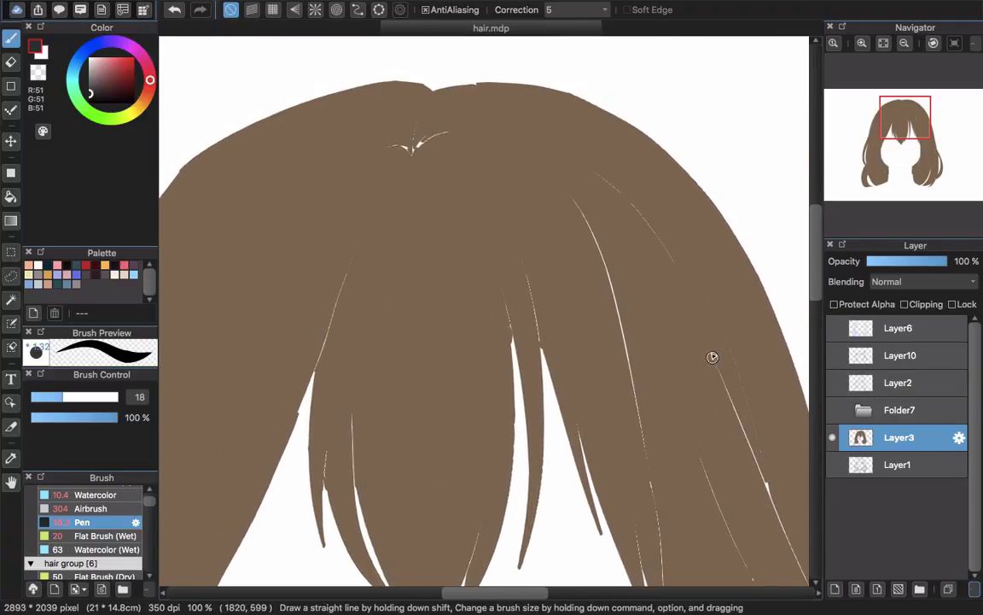
Step: Sample the brown hair colour and paint over the small white gaps at the hair parting
alt+click(453, 192)
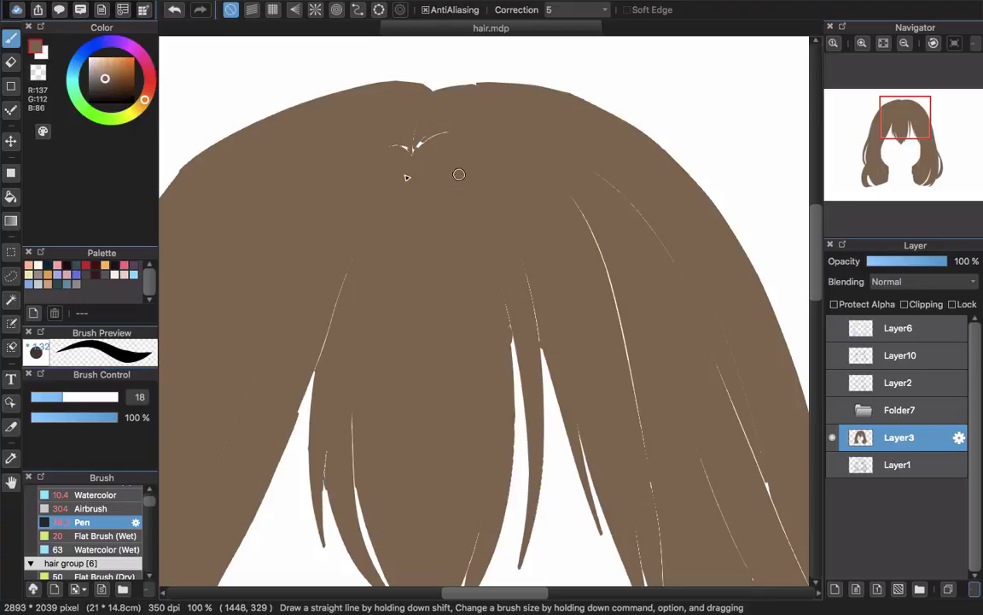
mouse_move(458, 174)
mouse_down()
mouse_move(384, 217)
mouse_move(472, 145)
mouse_move(413, 123)
mouse_move(388, 153)
mouse_up()
scroll(430, 117, down, 3)
scroll(430, 117, right, 2)
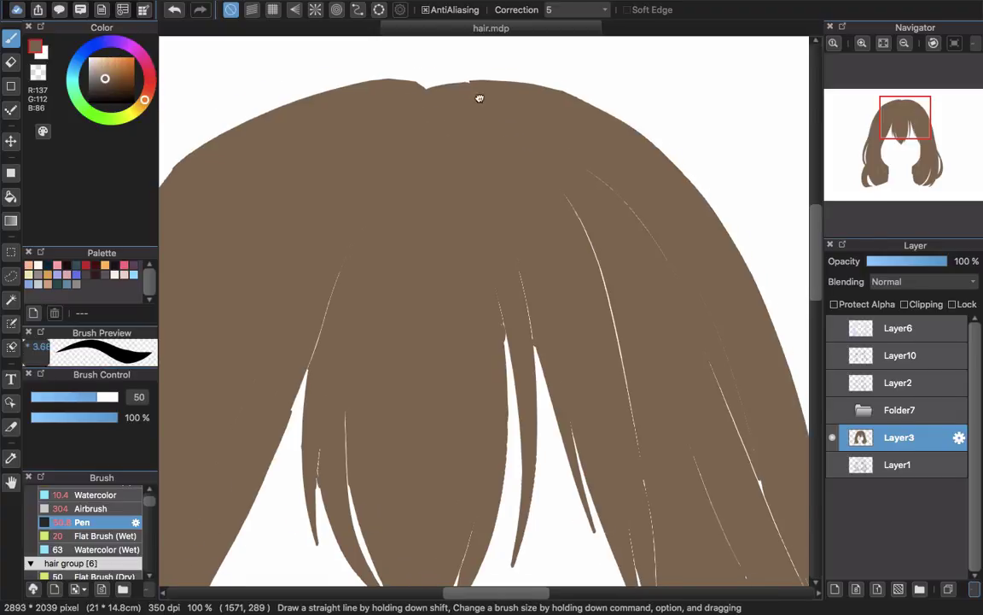
Step: Enlarge the Pen to 93 and fill the thin white gaps down the right side of the hair
mouse_move(518, 96)
mouse_down()
mouse_move(676, 358)
mouse_move(676, 405)
mouse_up()
drag(677, 404, 549, 183)
drag(589, 208, 666, 203)
mouse_move(556, 101)
mouse_down()
mouse_move(616, 298)
mouse_move(670, 380)
mouse_up()
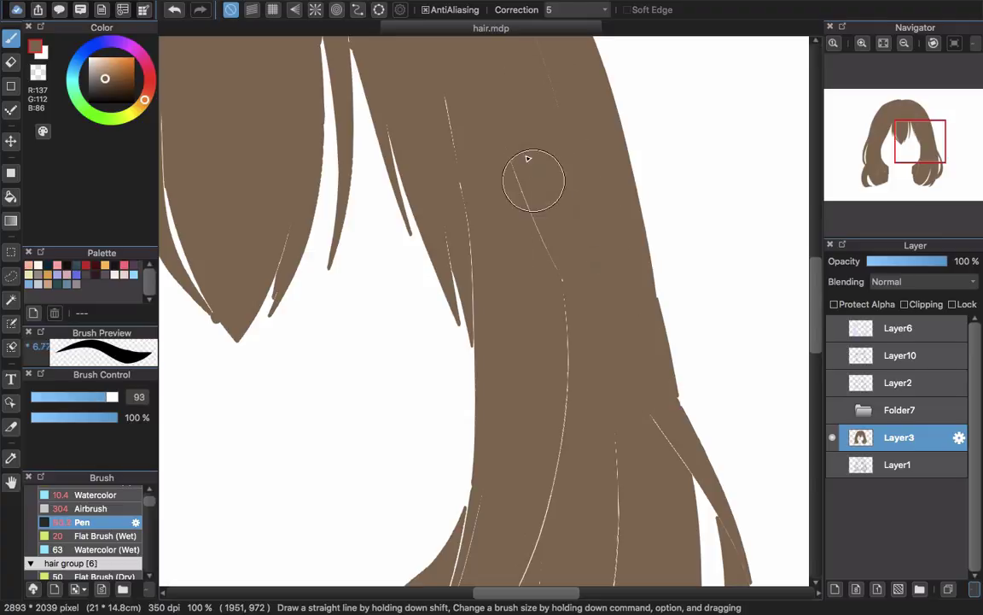
mouse_move(527, 158)
mouse_down()
mouse_move(576, 498)
mouse_move(568, 519)
mouse_up()
mouse_move(591, 513)
mouse_down()
mouse_move(549, 365)
mouse_move(623, 249)
mouse_move(588, 158)
mouse_move(521, 282)
mouse_move(489, 397)
mouse_move(485, 325)
mouse_move(533, 219)
mouse_move(517, 516)
mouse_up()
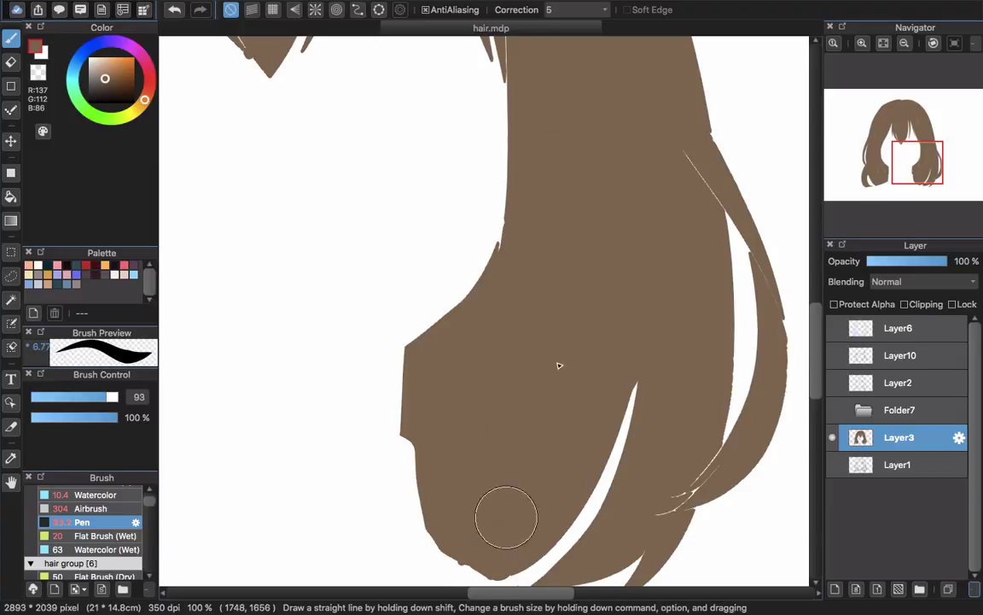
scroll(512, 512, up, 5)
drag(503, 196, 689, 421)
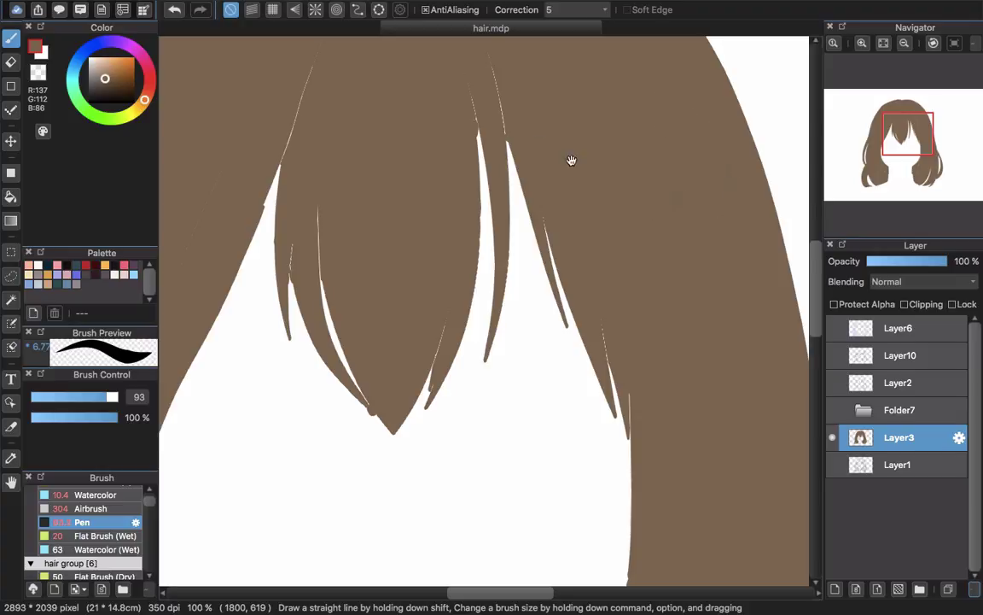
Step: Paint over the thin white gaps down the left side of the hair as far as the lower curls
scroll(597, 179, up, 5)
scroll(597, 179, left, 4)
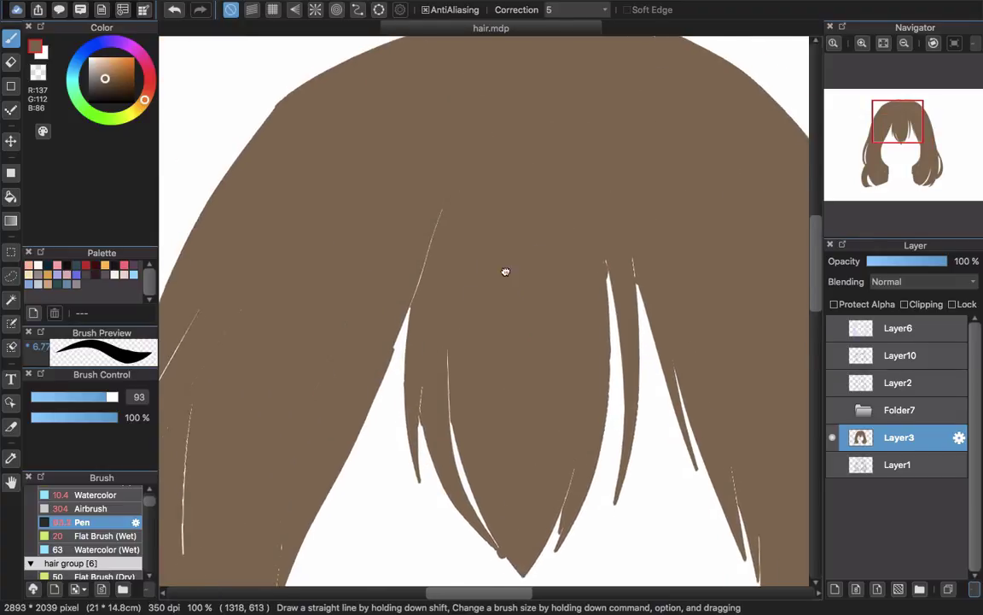
scroll(505, 270, down, 3)
scroll(505, 270, left, 3)
scroll(316, 451, down, 3)
scroll(316, 450, left, 3)
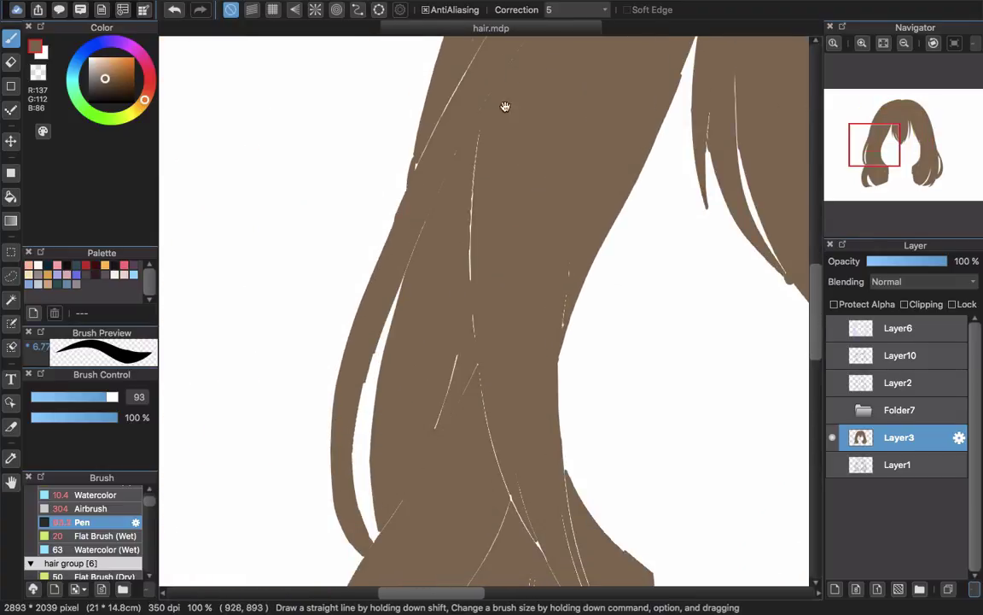
scroll(478, 120, down, 2)
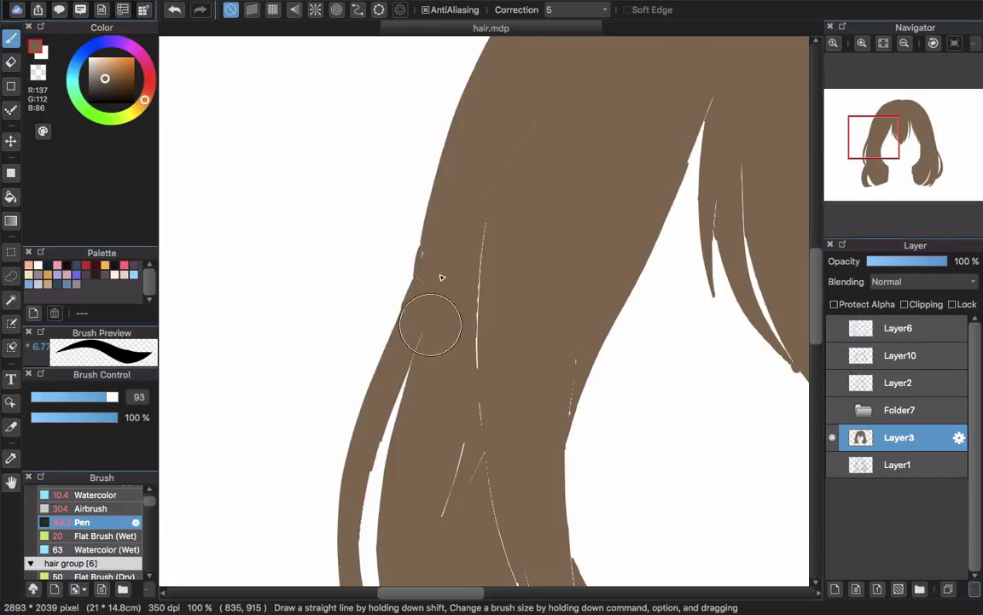
scroll(456, 321, down, 2)
scroll(457, 321, down, 3)
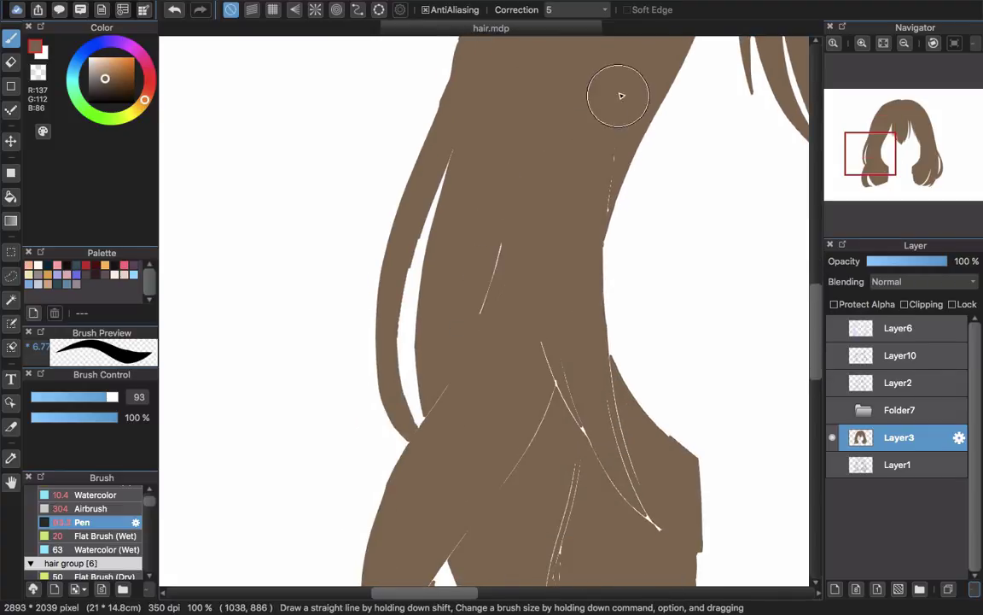
scroll(505, 212, down, 2)
mouse_move(587, 178)
mouse_down()
mouse_move(612, 288)
mouse_move(616, 227)
mouse_move(665, 331)
mouse_move(593, 255)
mouse_move(596, 447)
mouse_up()
mouse_move(432, 498)
mouse_down()
mouse_move(417, 456)
mouse_move(513, 263)
mouse_up()
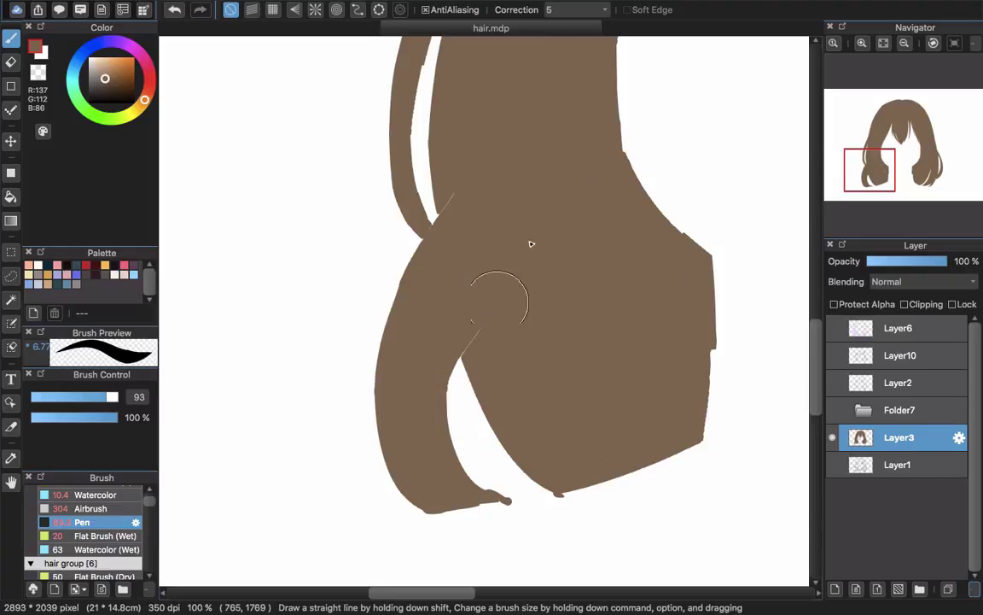
Step: Fill the remaining small white specks in the upper left hair and along its inner edge beside the face
scroll(515, 177, up, 5)
scroll(526, 205, up, 5)
scroll(538, 241, right, 3)
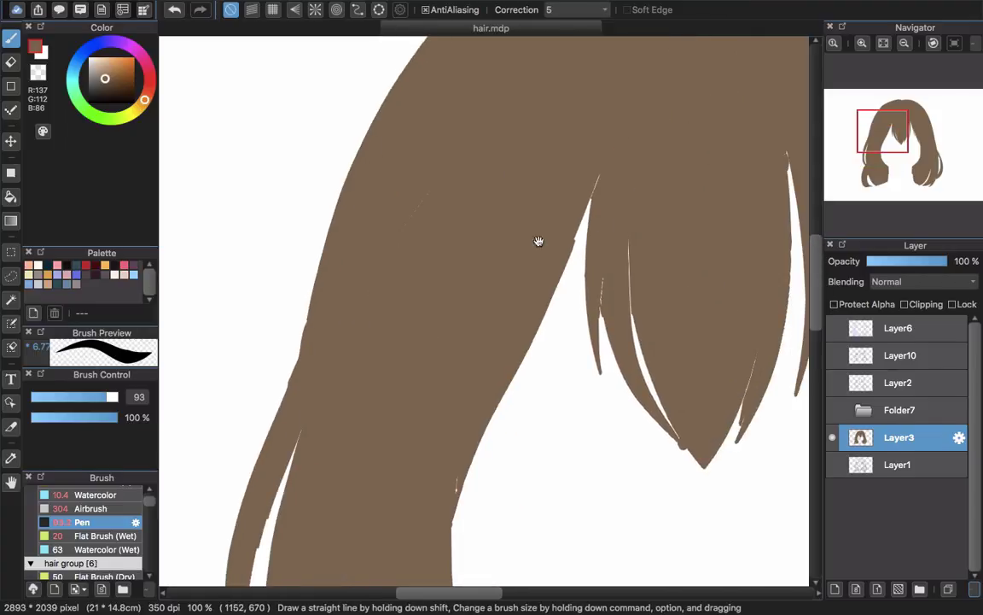
scroll(454, 372, down, 3)
drag(468, 362, 452, 419)
drag(555, 117, 379, 326)
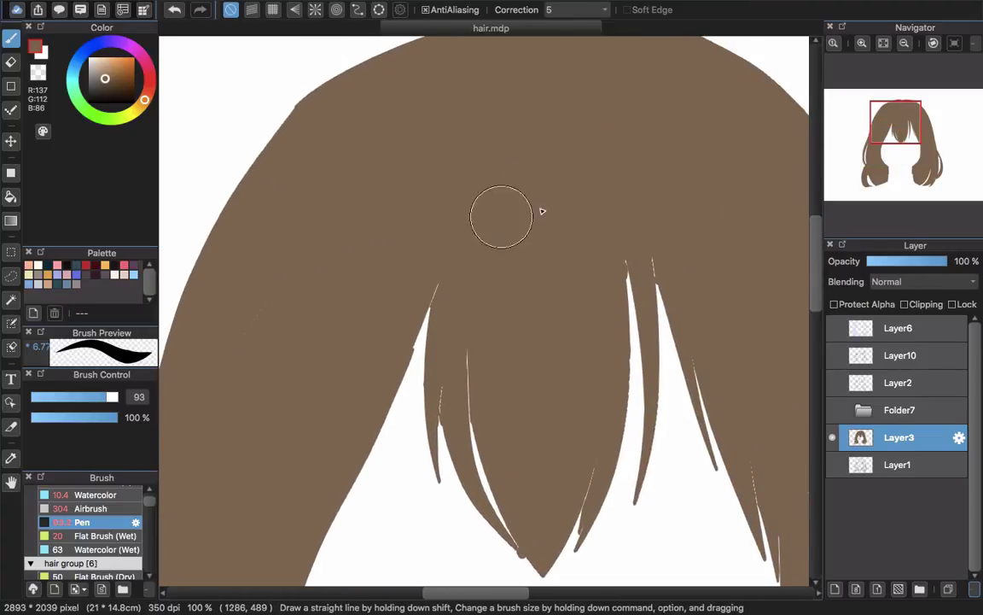
Step: Show the Layer2 line art again and turn on Protect Alpha for Layer3
scroll(584, 213, down, 5)
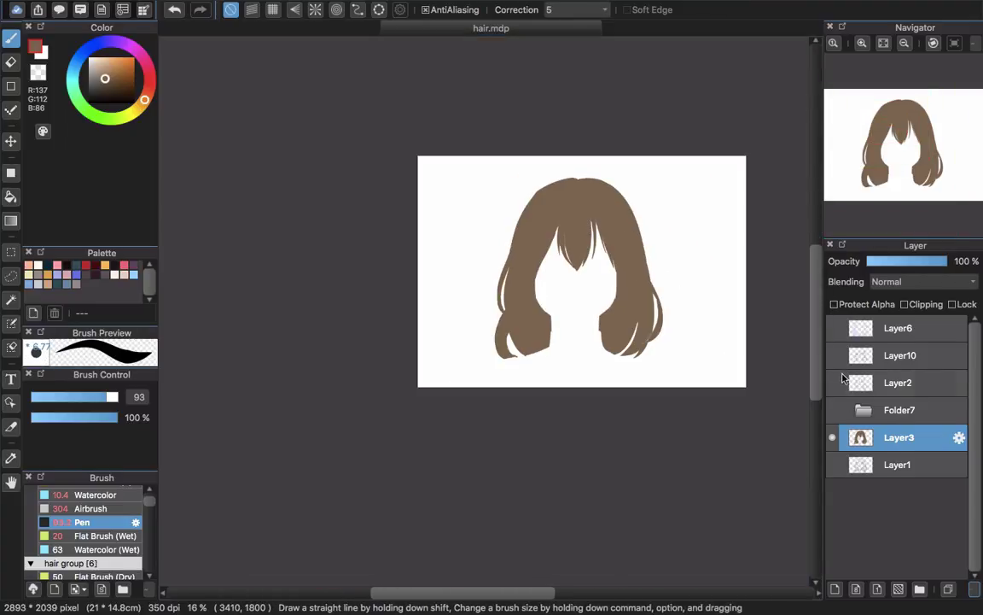
click(834, 383)
scroll(560, 248, up, 3)
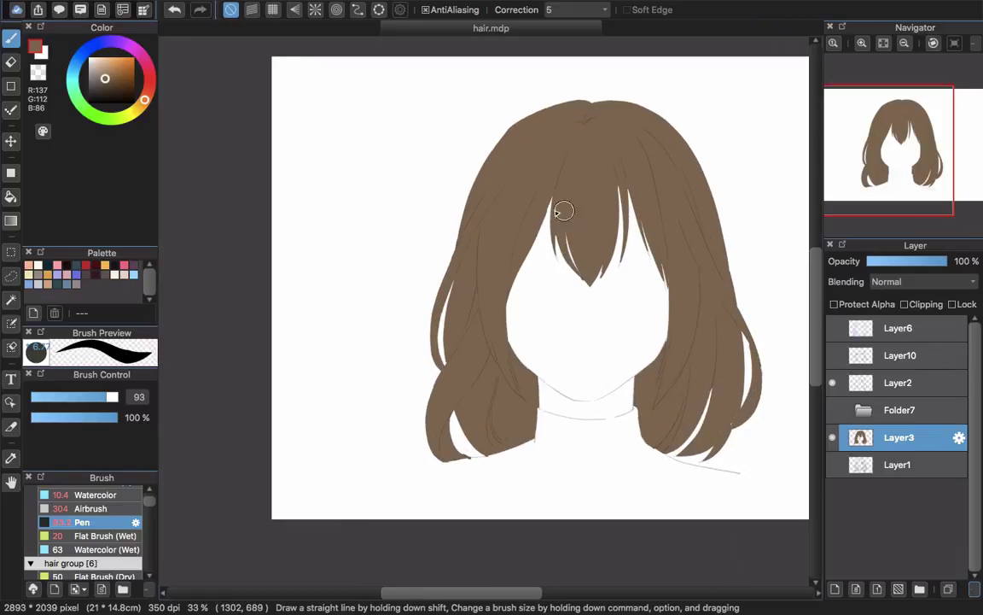
drag(612, 236, 583, 215)
drag(588, 176, 590, 212)
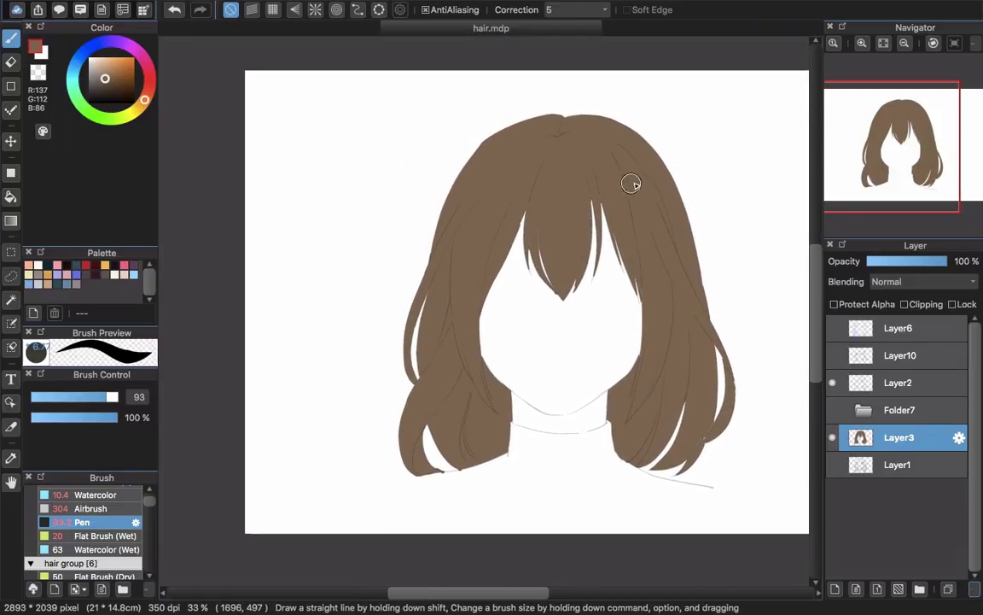
click(859, 309)
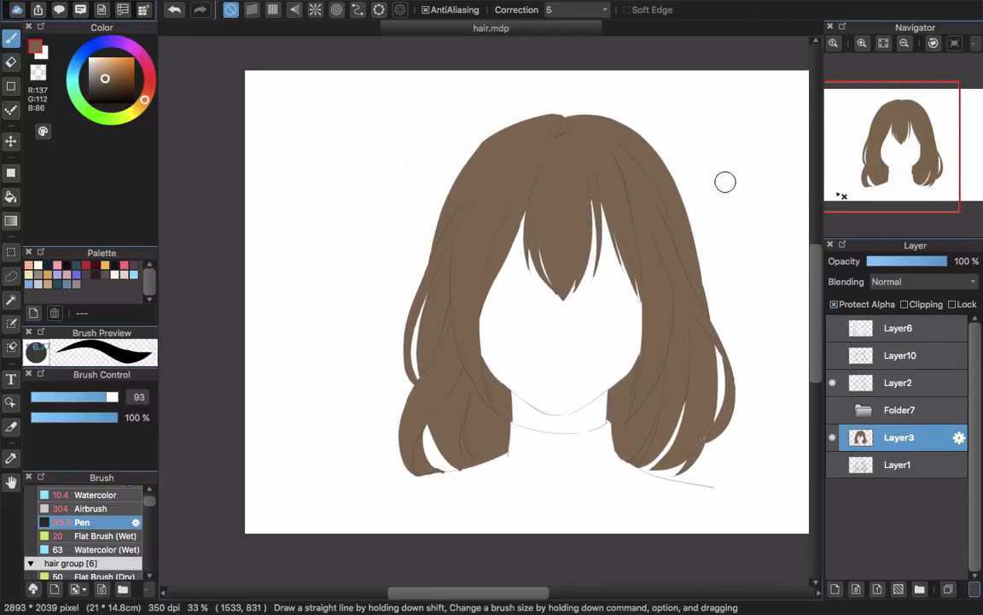
Step: Choose a pale yellow (RGB 255, 237, 164) as the paint colour and switch to the Airbrush
scroll(603, 196, up, 2)
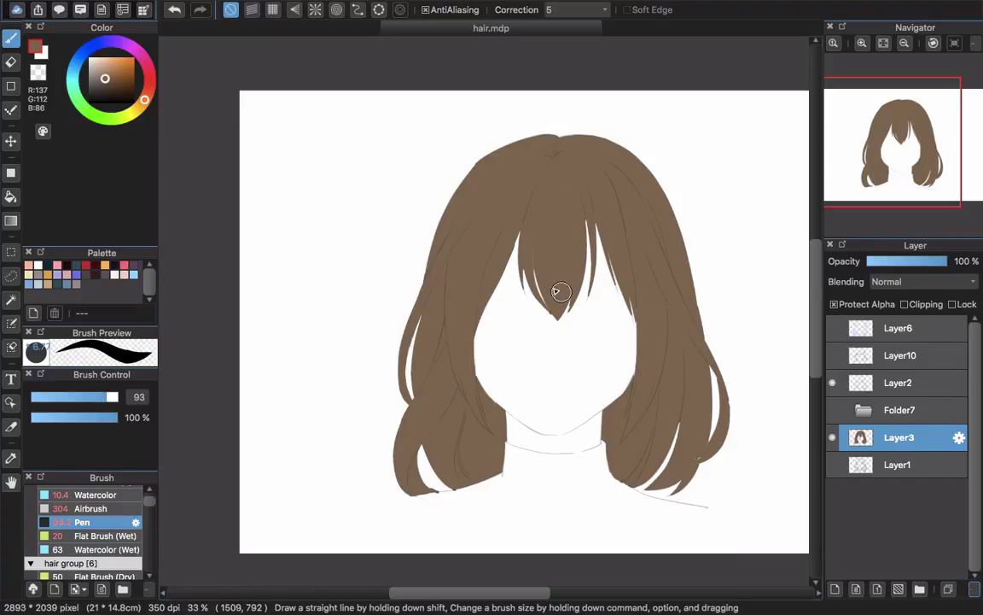
drag(103, 69, 102, 58)
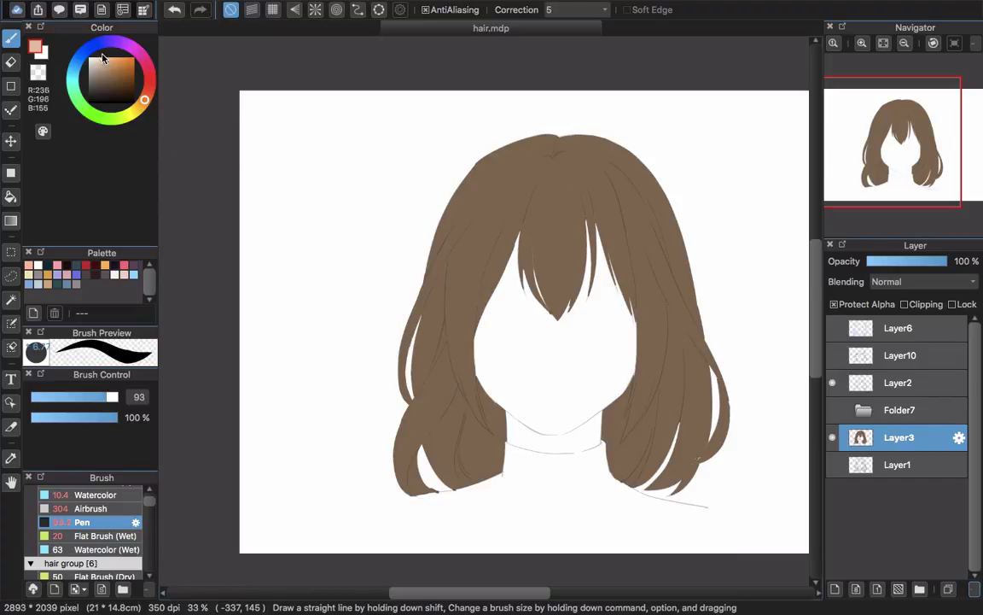
drag(132, 114, 137, 112)
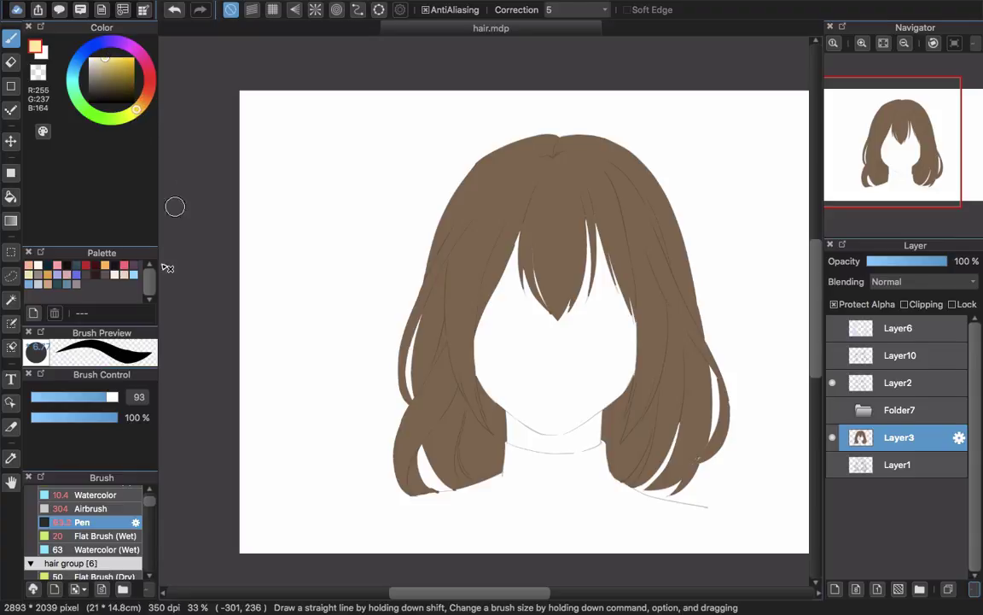
click(89, 508)
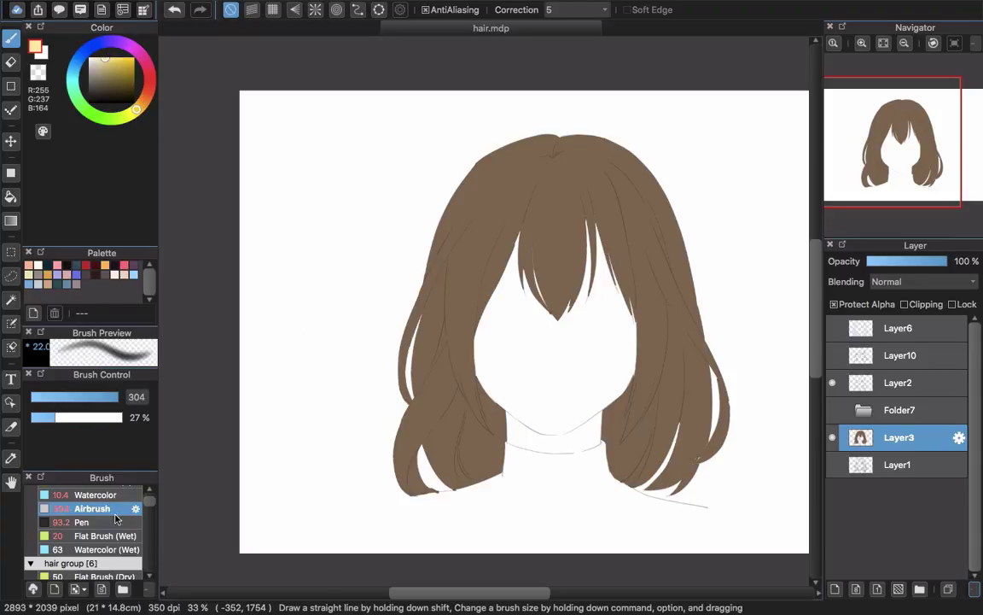
Step: Enlarge the Airbrush to 591 and paint the crown and upper lengths pale yellow, fading into the brown ends
drag(535, 219, 601, 201)
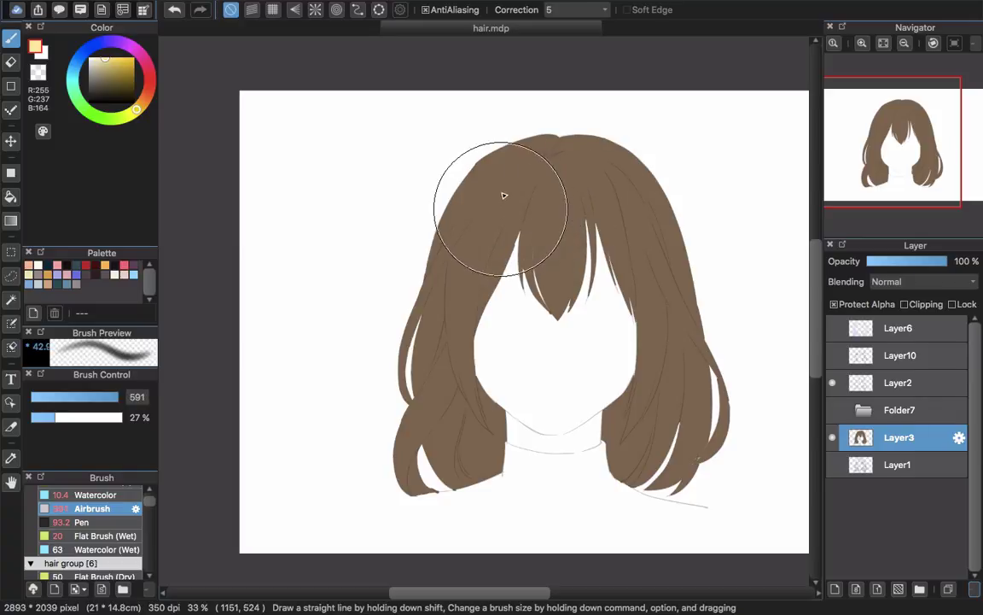
mouse_move(519, 160)
mouse_down()
mouse_move(509, 153)
mouse_move(537, 235)
mouse_move(562, 160)
mouse_move(579, 222)
mouse_move(507, 161)
mouse_move(566, 200)
mouse_move(593, 204)
mouse_move(527, 208)
mouse_move(546, 178)
mouse_move(480, 243)
mouse_move(584, 184)
mouse_move(593, 198)
mouse_move(538, 246)
mouse_move(597, 258)
mouse_move(625, 234)
mouse_move(626, 188)
mouse_move(604, 219)
mouse_move(498, 211)
mouse_move(481, 251)
mouse_move(525, 350)
mouse_move(546, 229)
mouse_move(652, 222)
mouse_move(673, 405)
mouse_move(662, 275)
mouse_move(637, 204)
mouse_move(628, 435)
mouse_move(608, 392)
mouse_move(444, 328)
mouse_move(469, 197)
mouse_move(463, 338)
mouse_move(410, 340)
mouse_up()
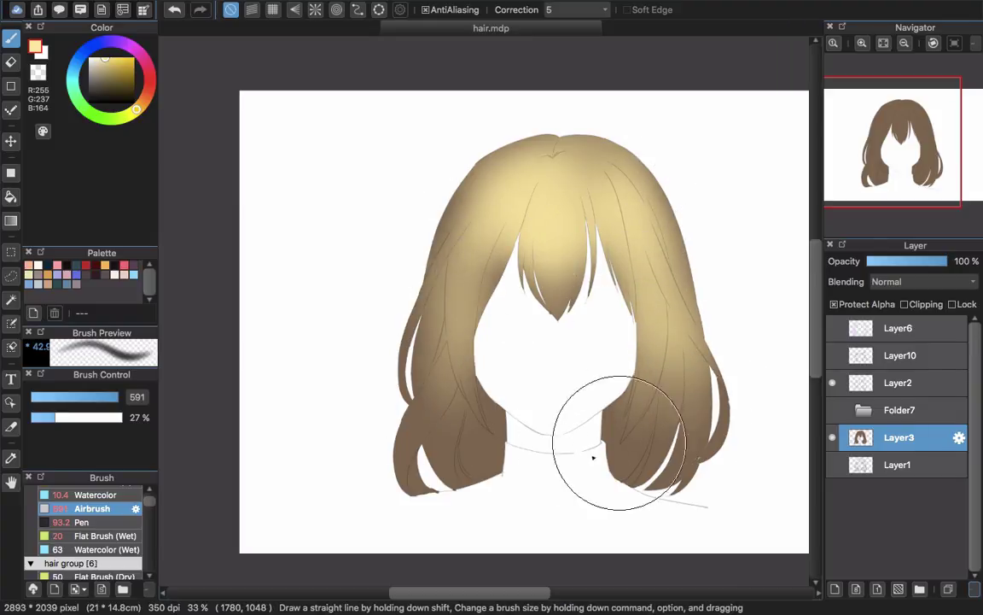
drag(569, 338, 542, 287)
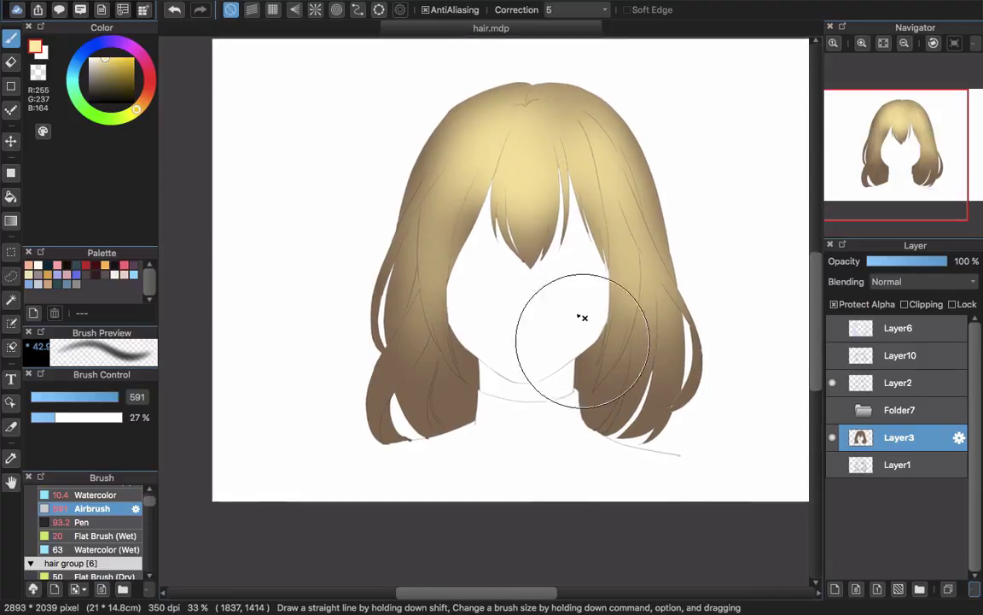
scroll(585, 302, down, 2)
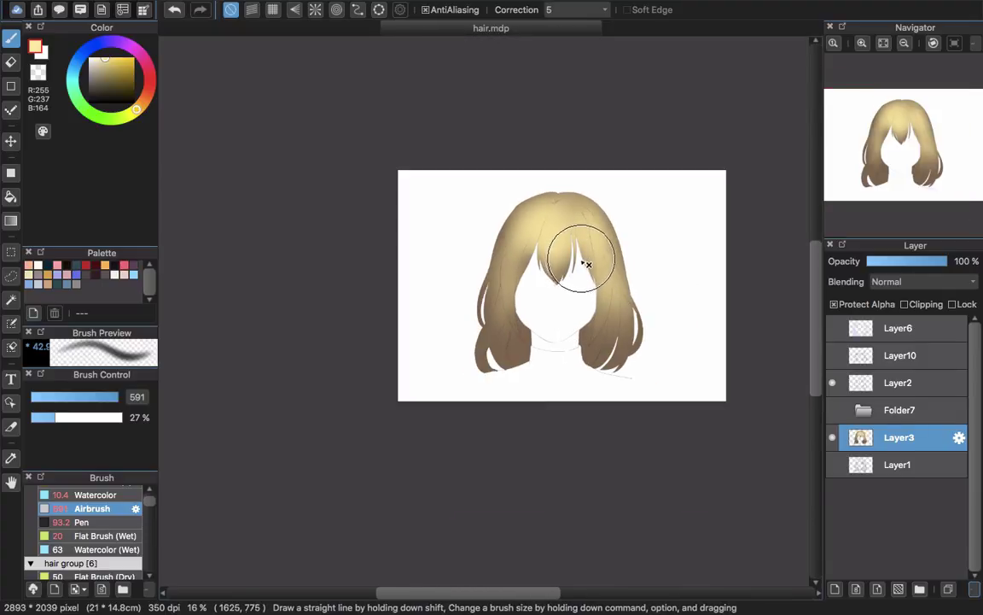
mouse_move(587, 261)
mouse_down()
mouse_move(551, 243)
mouse_move(516, 256)
mouse_move(553, 234)
mouse_move(539, 274)
mouse_move(565, 257)
mouse_up()
scroll(566, 257, up, 2)
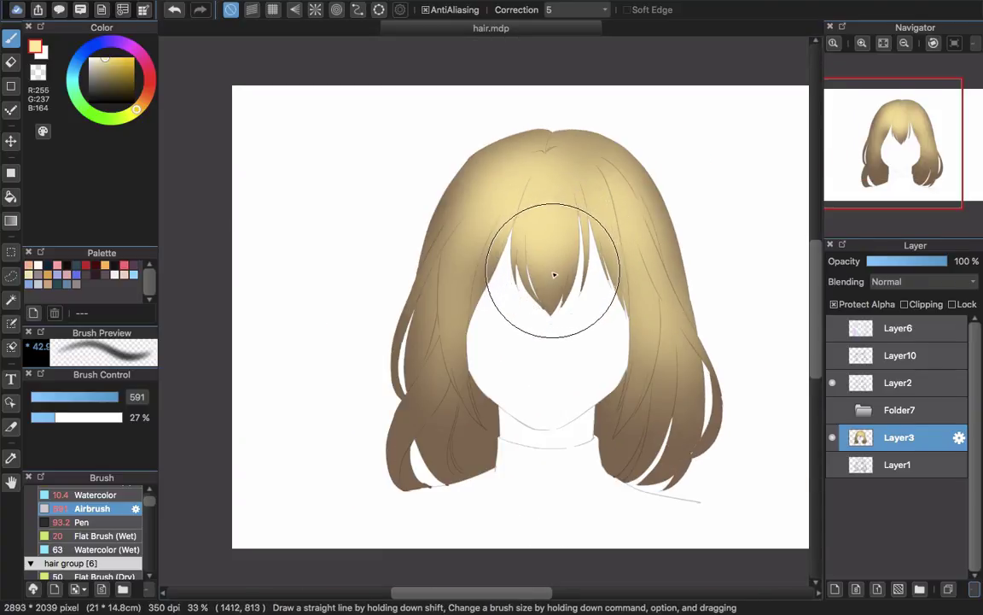
Step: Switch to Flat Brush (Wet), sample the tan (RGB 189, 169, 120) from the lock beside the left edge of the bangs and set the size to 90
click(95, 495)
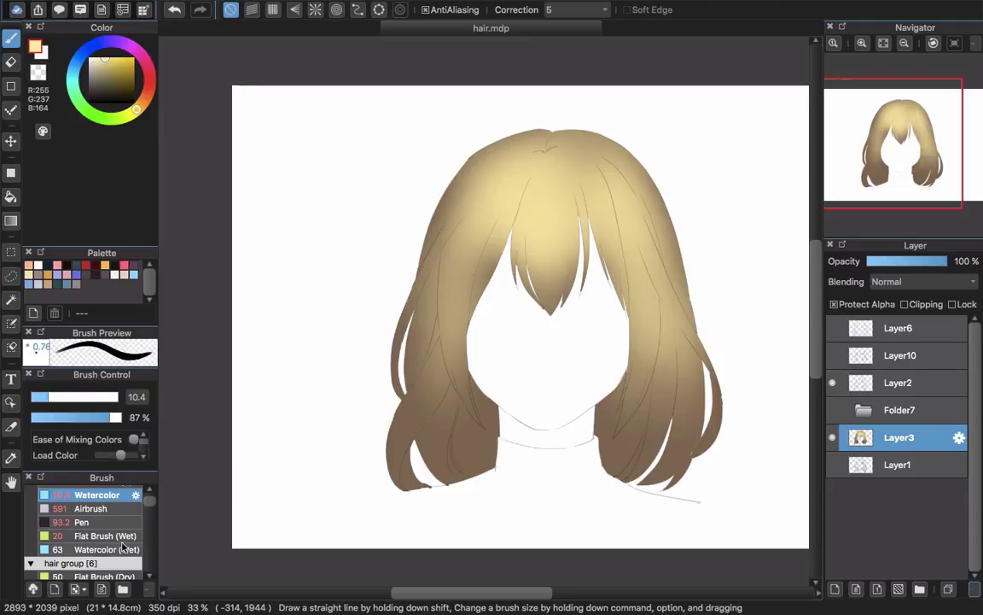
click(128, 535)
drag(457, 208, 432, 240)
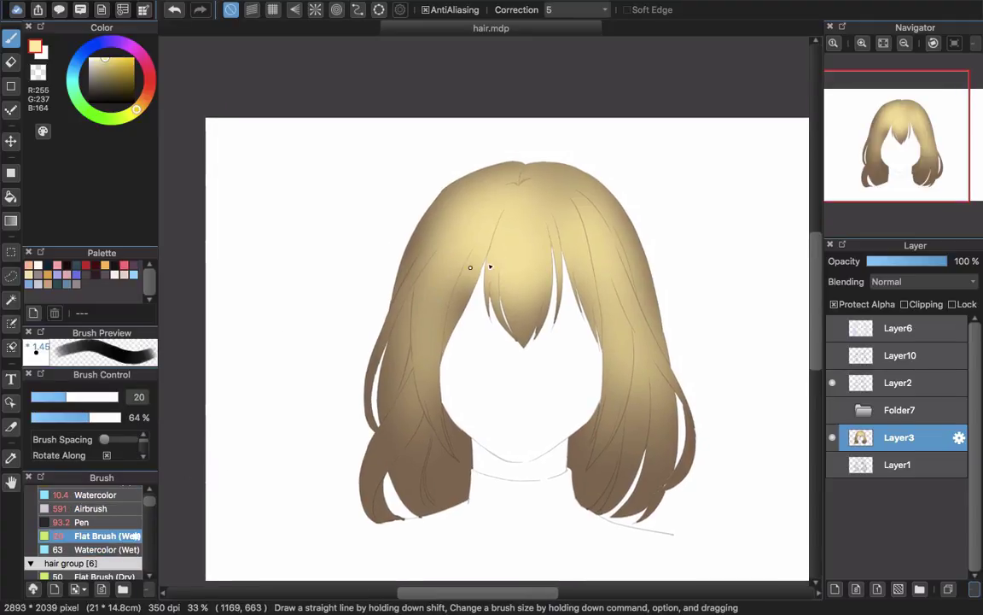
scroll(465, 261, up, 1)
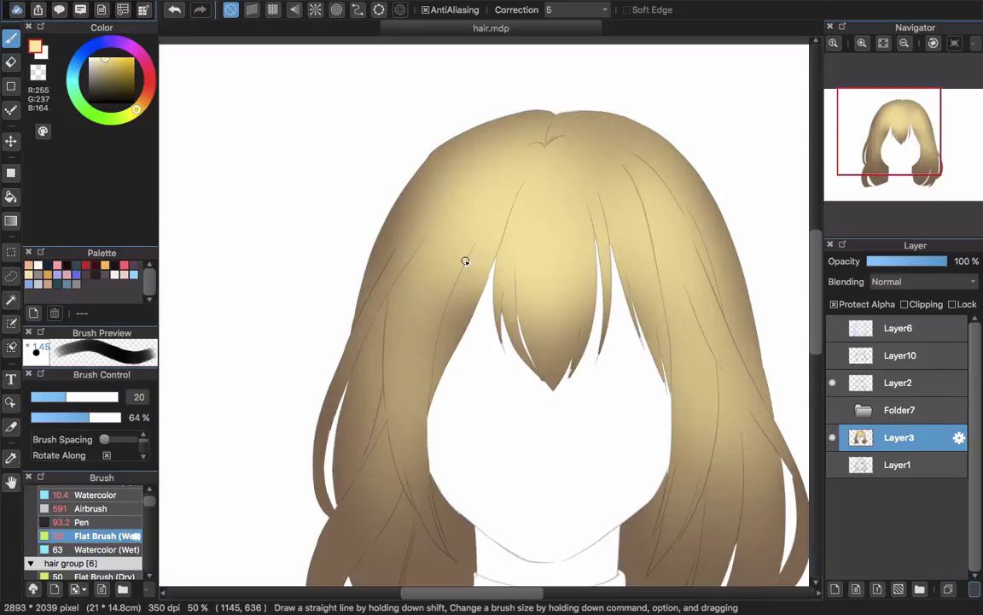
drag(460, 281, 469, 289)
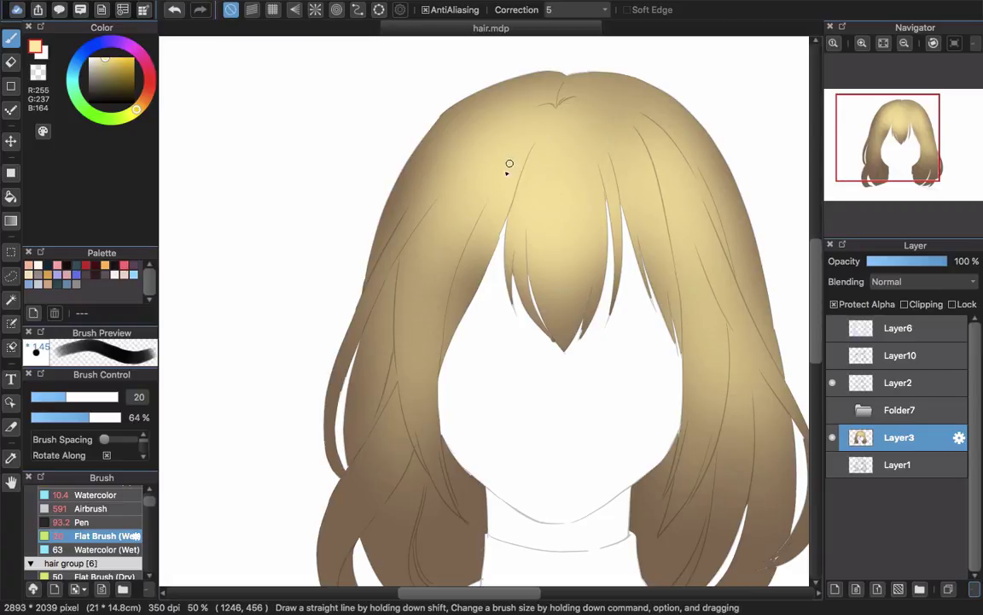
scroll(483, 200, down, 2)
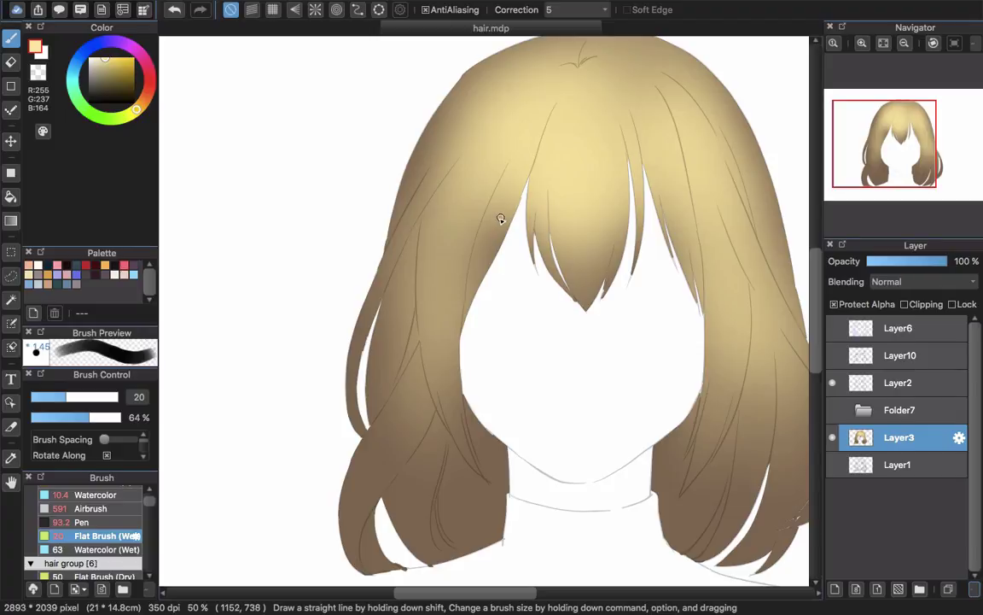
alt+click(500, 220)
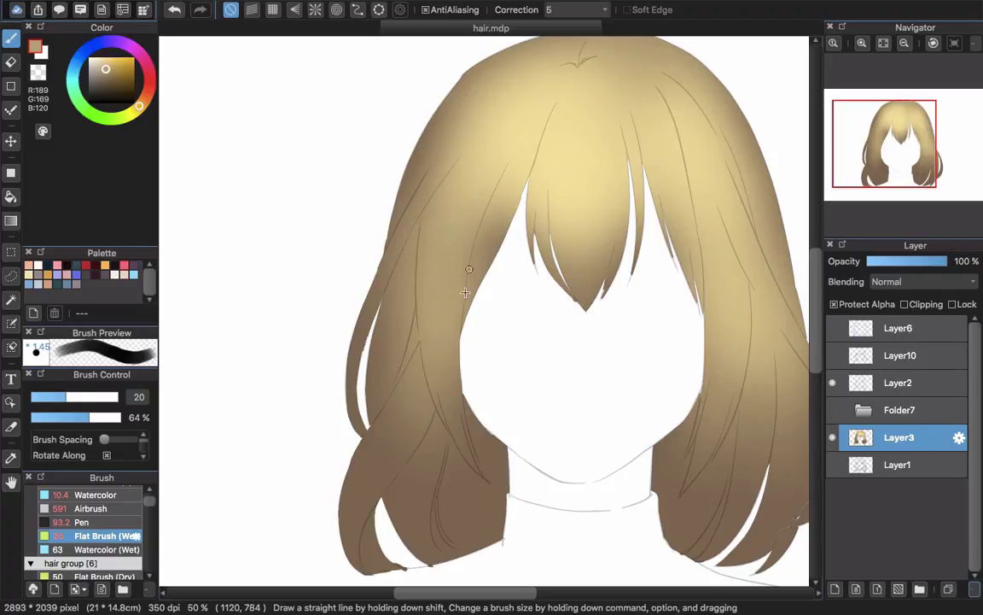
key(bracketright)
key(bracketright)
key(bracketright)
key(bracketright)
key(bracketright)
key(bracketright)
key(bracketright)
Step: Paint a tan shadow along the inner edge of the lock on the left side of the face
drag(522, 164, 502, 205)
key(super+z)
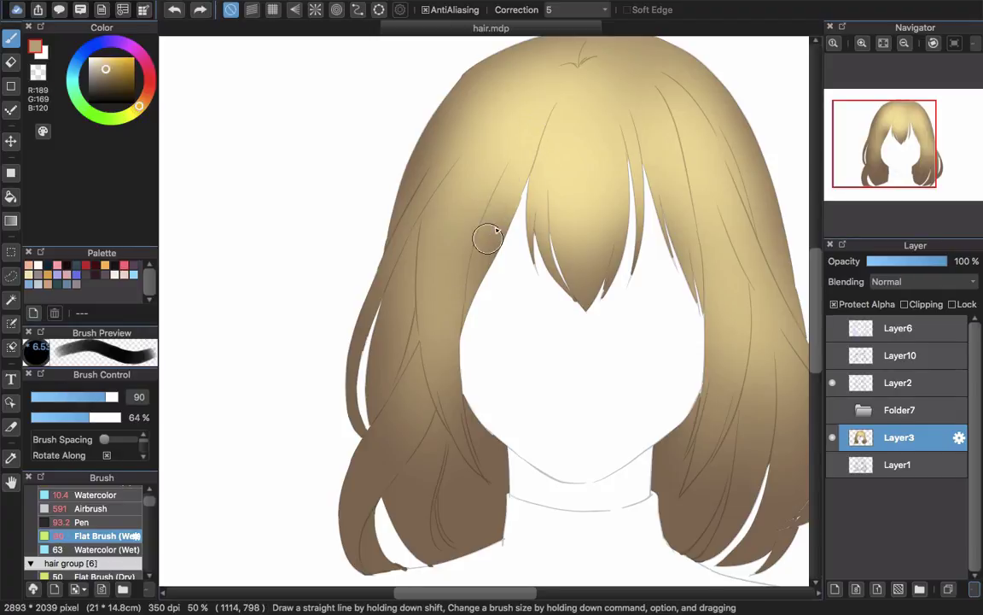
drag(490, 261, 518, 178)
drag(405, 296, 417, 333)
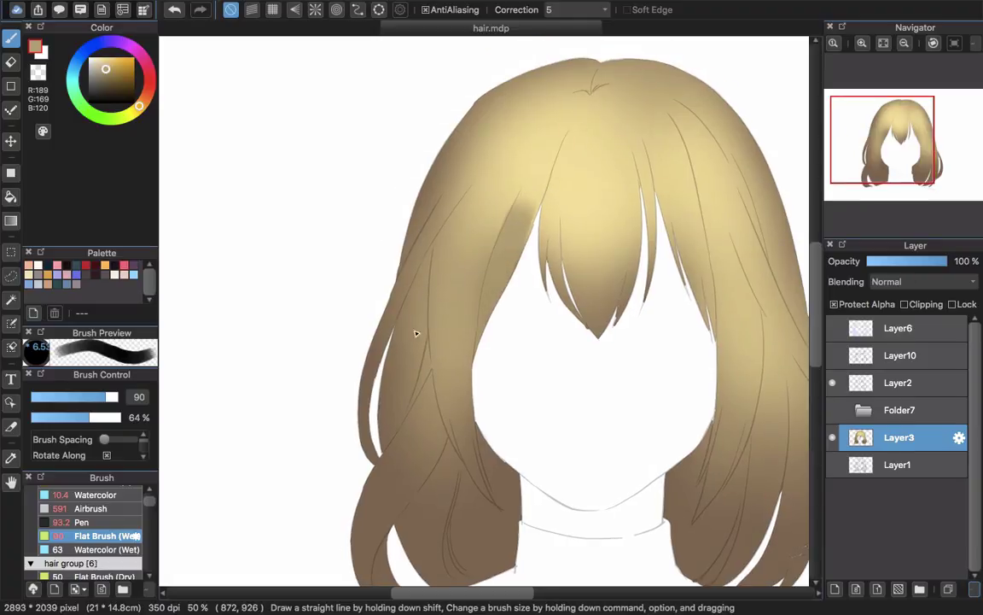
drag(410, 276, 392, 418)
key(super+z)
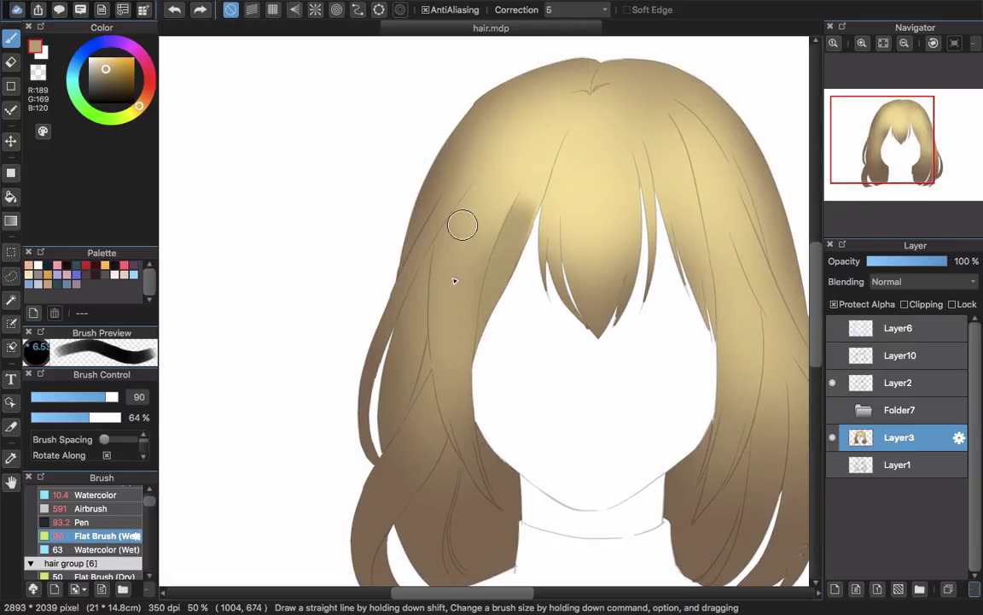
Step: Reduce the brush to 12 and paint thin tan strands from the parting across the upper left hair
scroll(493, 336, up, 5)
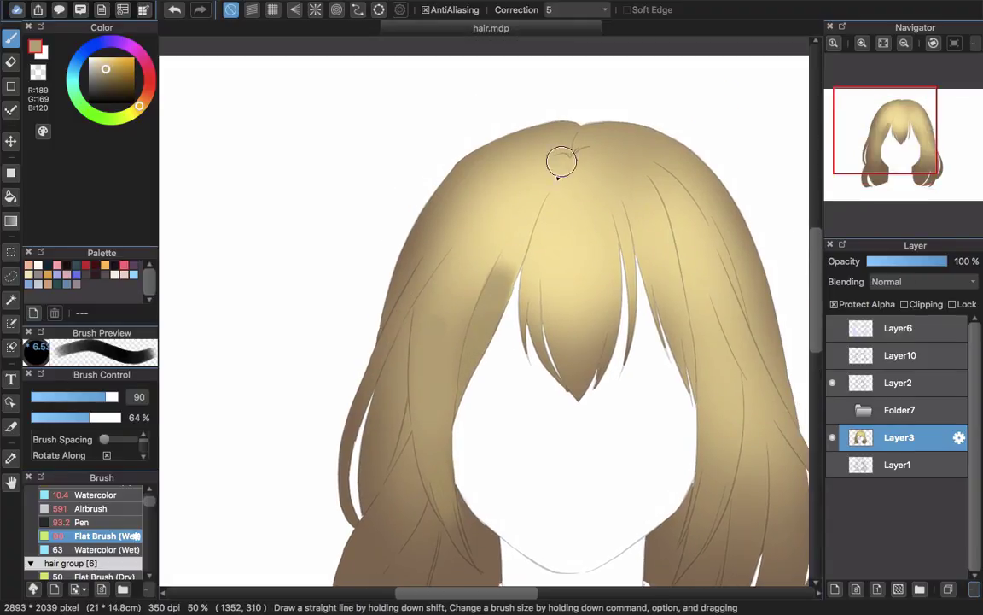
drag(545, 199, 498, 265)
drag(519, 228, 492, 270)
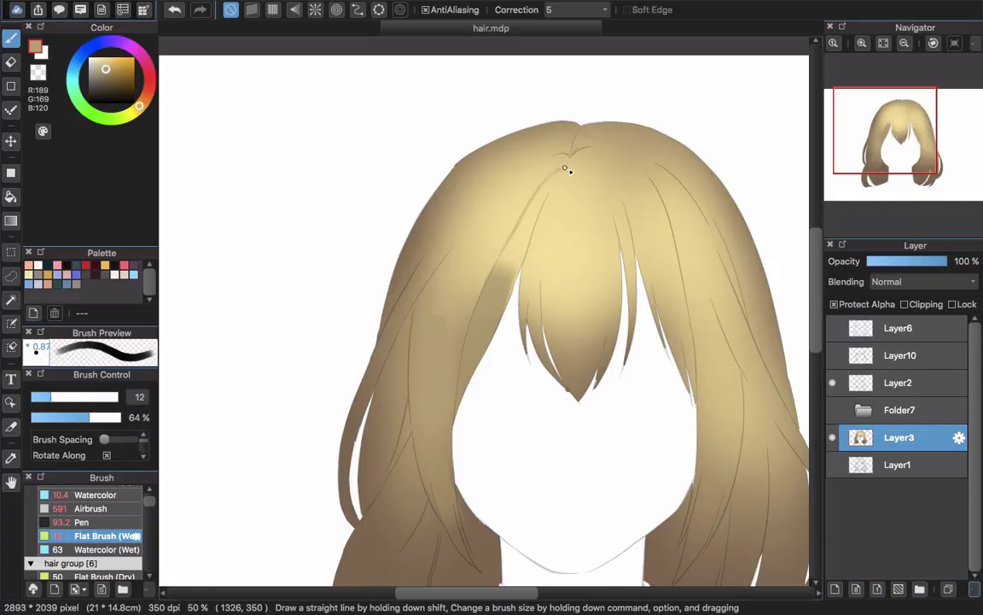
drag(487, 210, 566, 167)
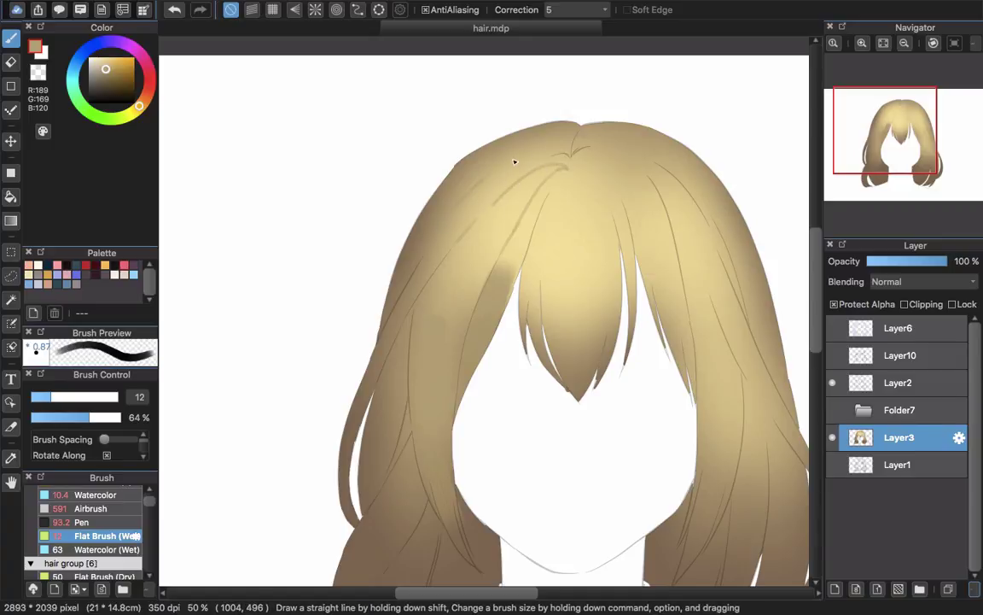
Step: Paint thin tan strands from the parting down both sides of the central bangs, redoing strokes that miss
scroll(433, 218, up, 2)
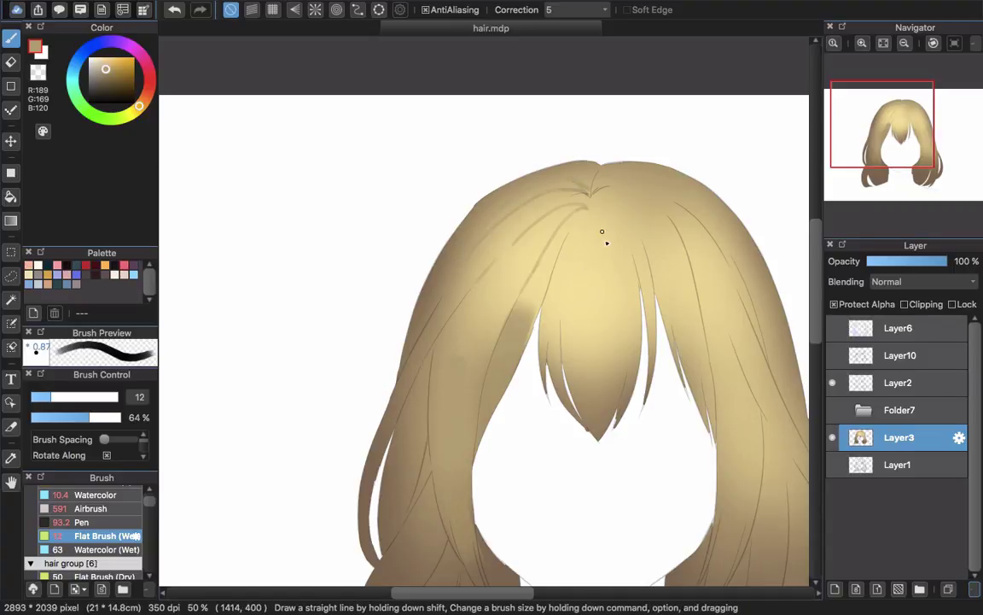
mouse_move(601, 231)
mouse_down()
mouse_move(589, 221)
mouse_move(535, 275)
mouse_up()
key(super+z)
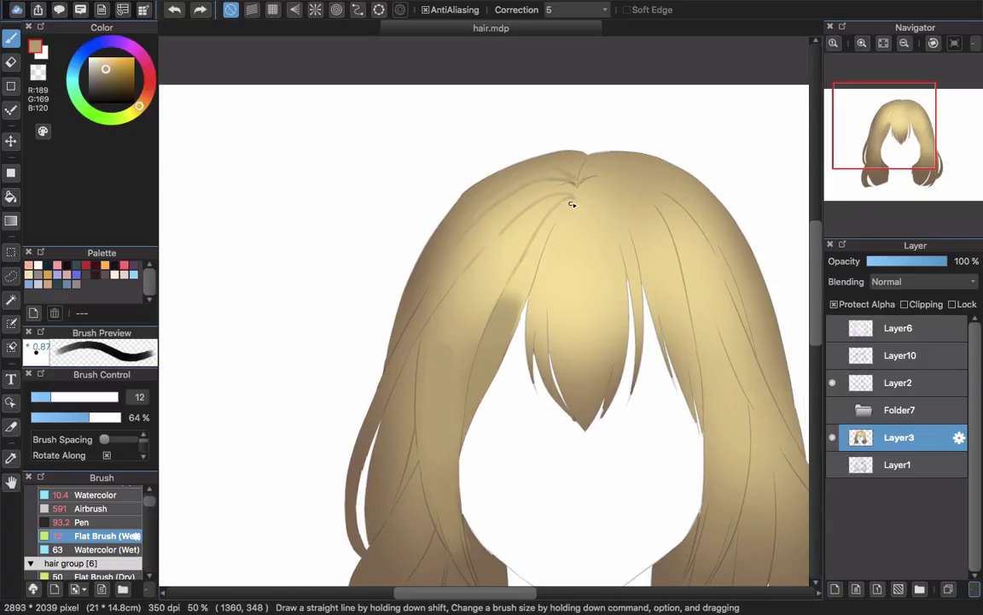
drag(572, 204, 535, 285)
drag(565, 207, 549, 323)
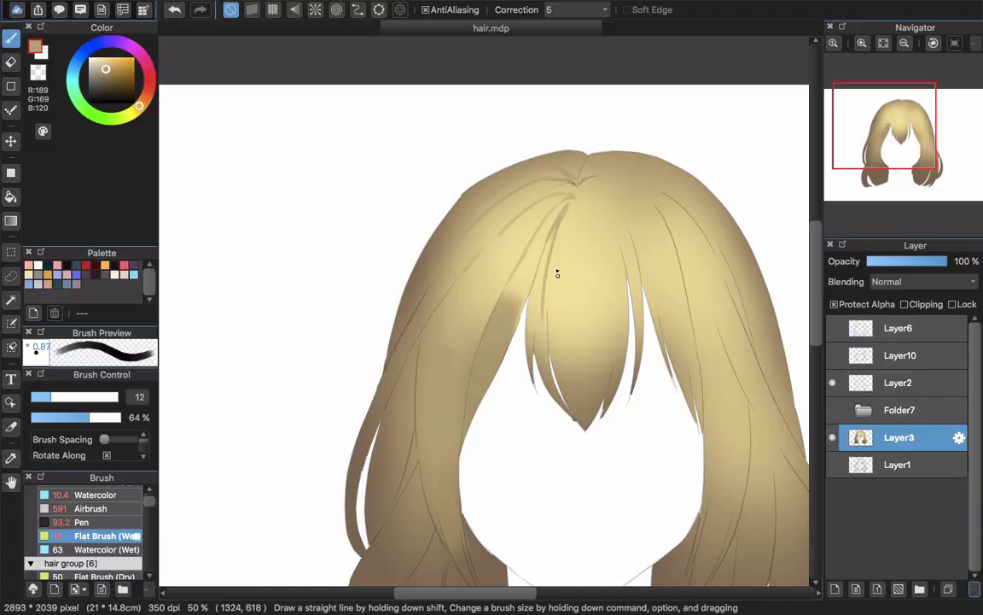
key(super+z)
drag(567, 205, 548, 328)
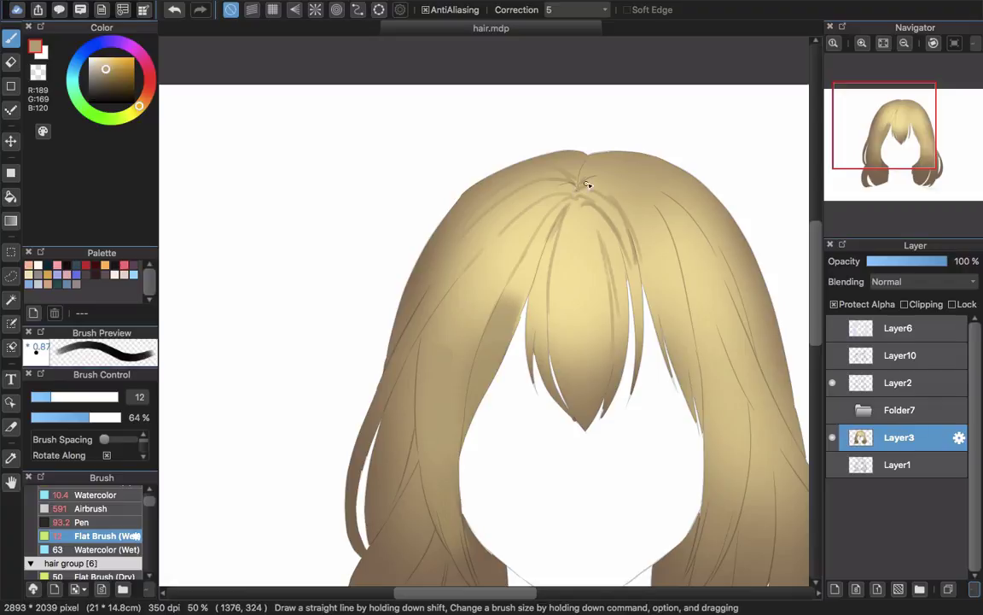
drag(586, 184, 608, 202)
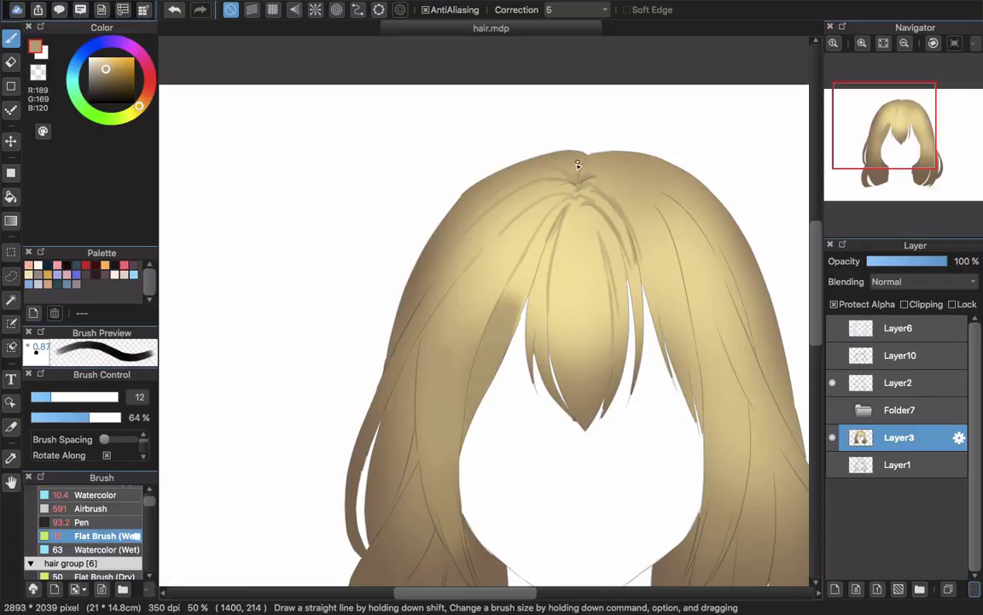
drag(625, 213, 608, 189)
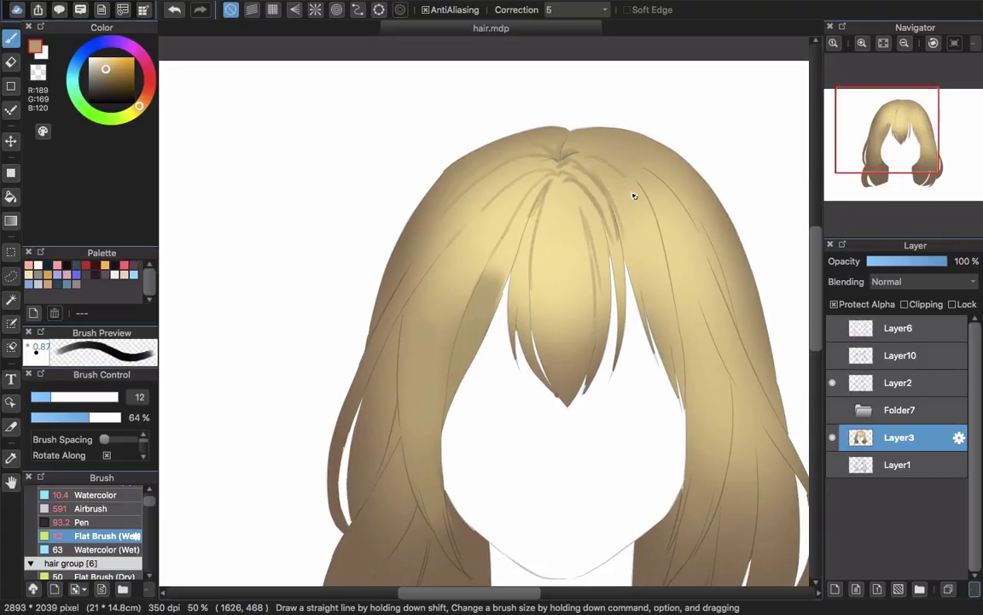
key(super+z)
drag(547, 147, 697, 307)
key(super+z)
drag(643, 186, 699, 294)
drag(658, 208, 710, 342)
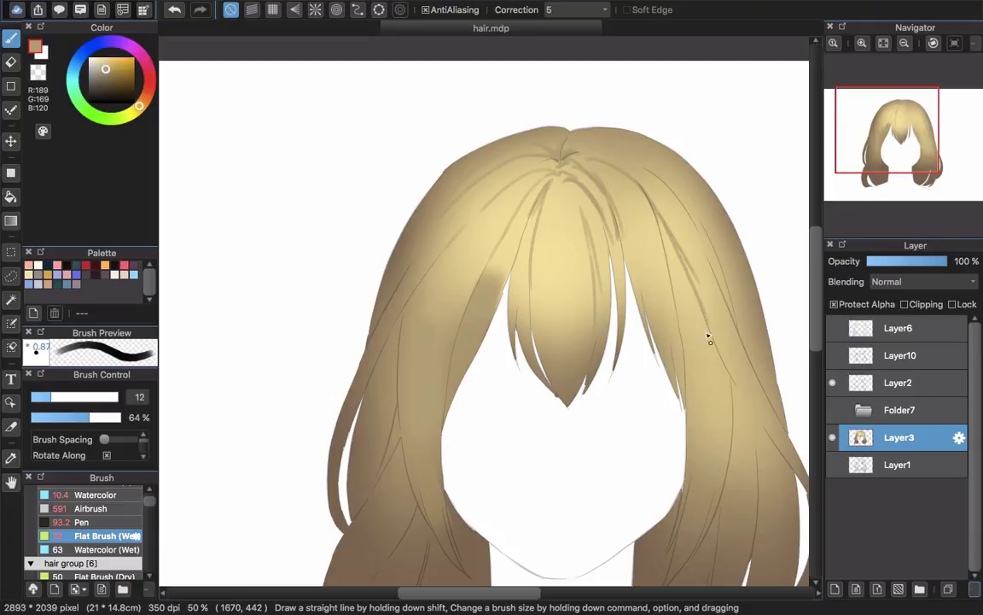
key(super+z)
key(super+z)
Step: Paint layered thin tan strands from the parting down along the long line on the right side of the hair
drag(652, 187, 697, 311)
drag(660, 225, 696, 309)
drag(666, 240, 710, 329)
drag(683, 271, 715, 338)
drag(658, 284, 680, 273)
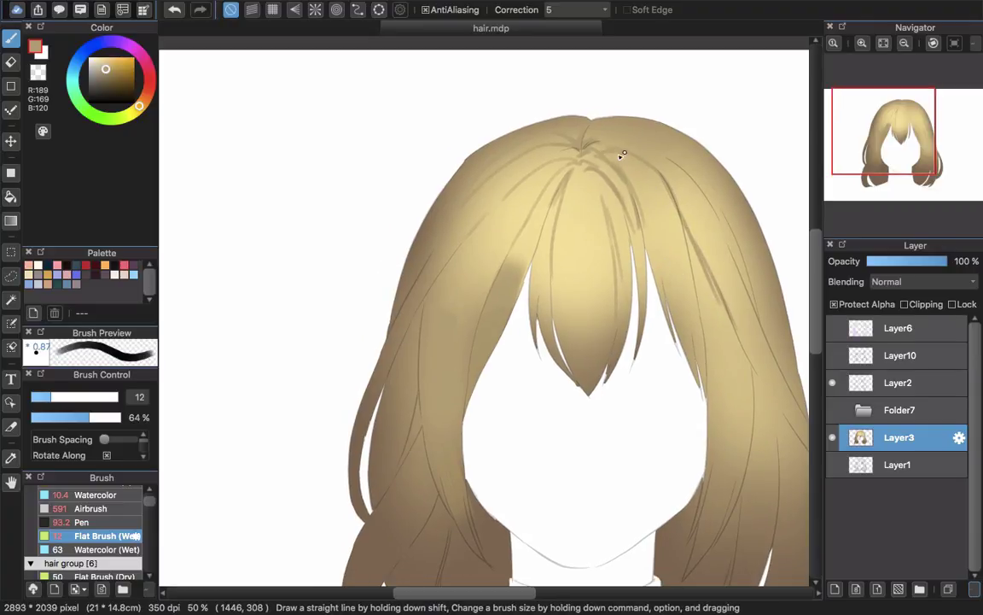
drag(578, 146, 627, 219)
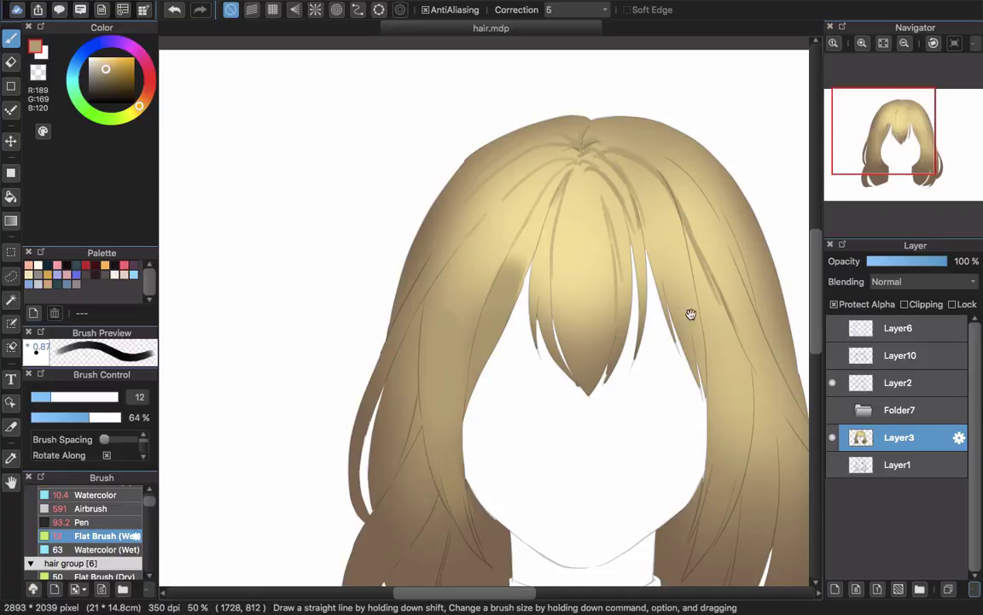
mouse_move(691, 316)
mouse_down()
mouse_move(605, 299)
mouse_move(583, 279)
mouse_up()
drag(508, 110, 567, 185)
drag(529, 133, 580, 225)
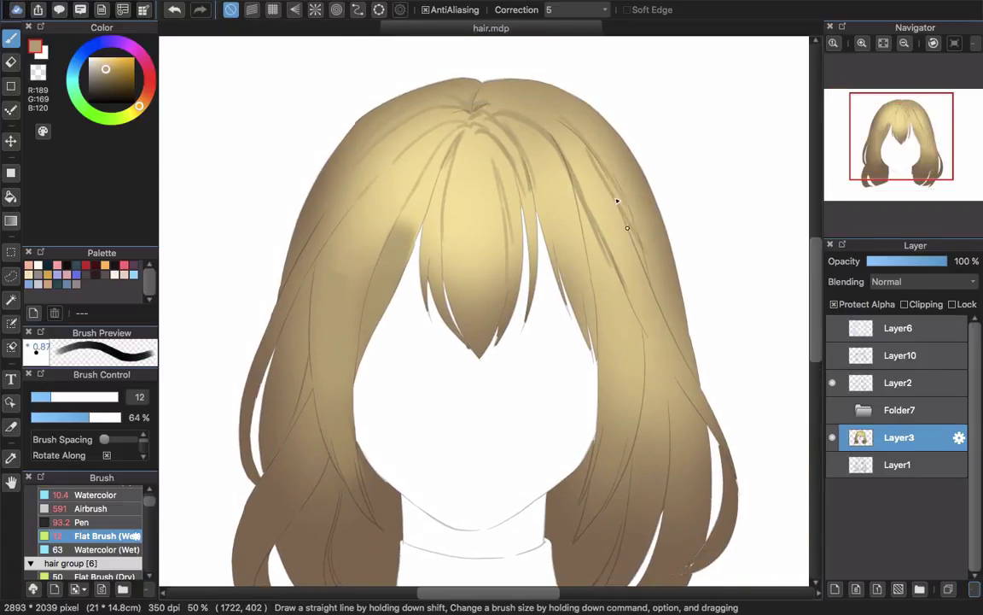
drag(556, 176, 588, 241)
key(super+z)
key(super+z)
Step: Enlarge the brush to 55 and shade the outer right section of hair in tan, refining its strand edge at size 10.5
drag(601, 199, 626, 203)
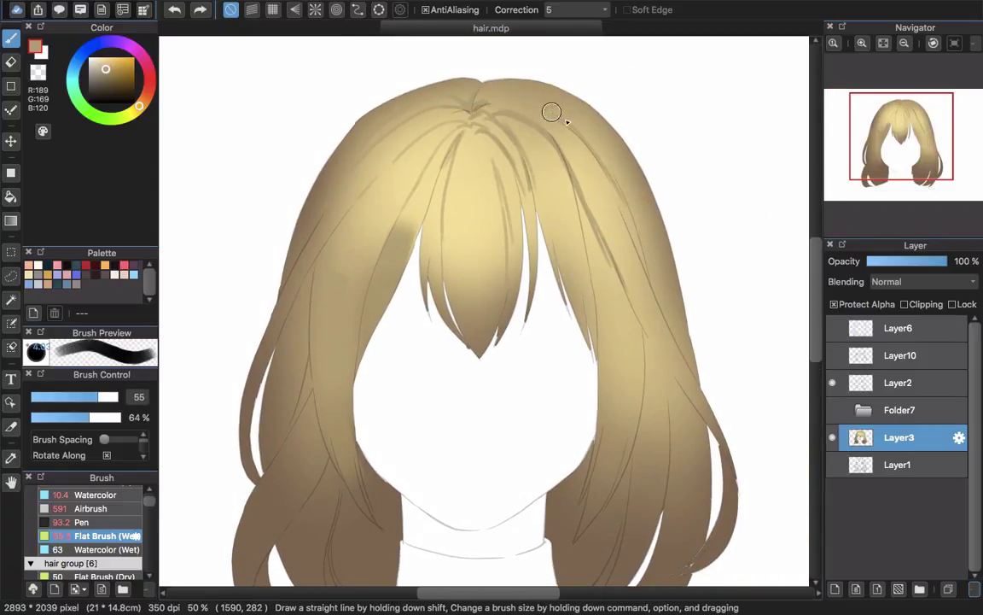
mouse_move(553, 112)
mouse_down()
mouse_move(611, 171)
mouse_move(599, 158)
mouse_move(640, 242)
mouse_up()
mouse_move(626, 204)
mouse_down()
mouse_move(643, 251)
mouse_move(666, 264)
mouse_move(649, 261)
mouse_up()
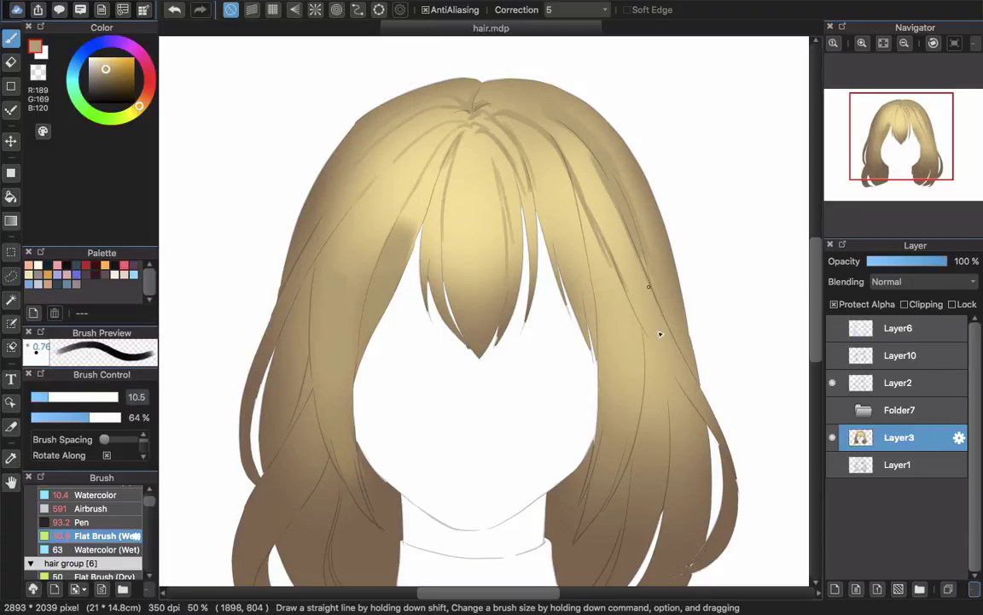
Step: Pick a darker brown (RGB 140, 128, 100) and paint thin strands from the parting across the upper left hair
scroll(649, 331, left, 3)
drag(105, 76, 104, 80)
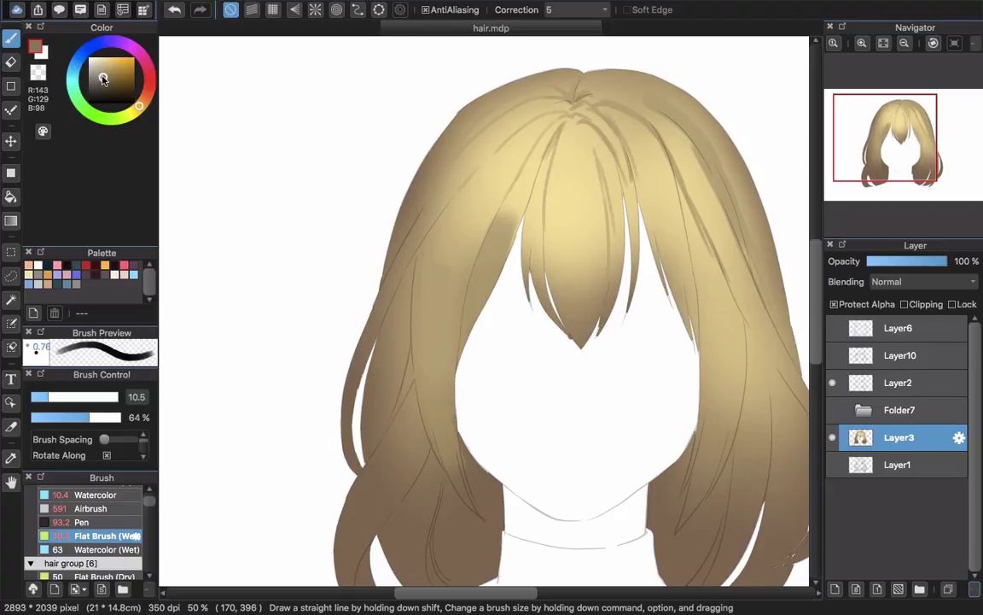
scroll(333, 128, up, 2)
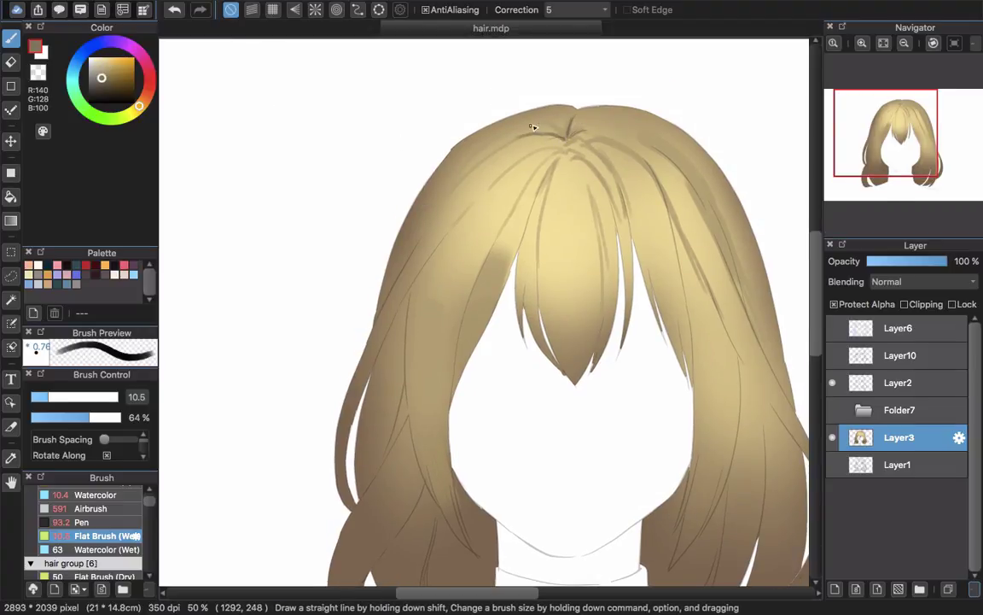
drag(490, 170, 557, 149)
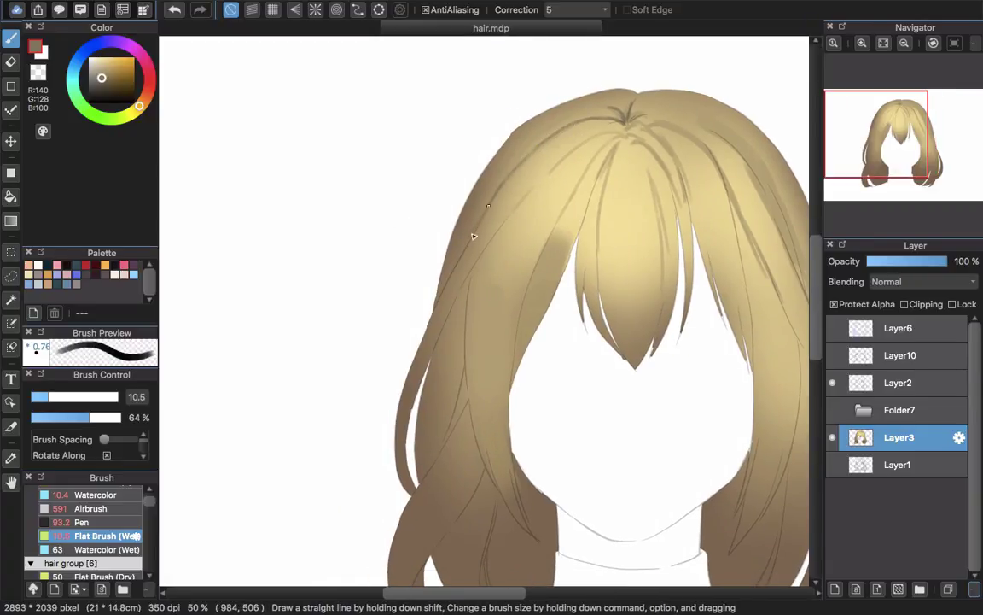
drag(535, 213, 503, 226)
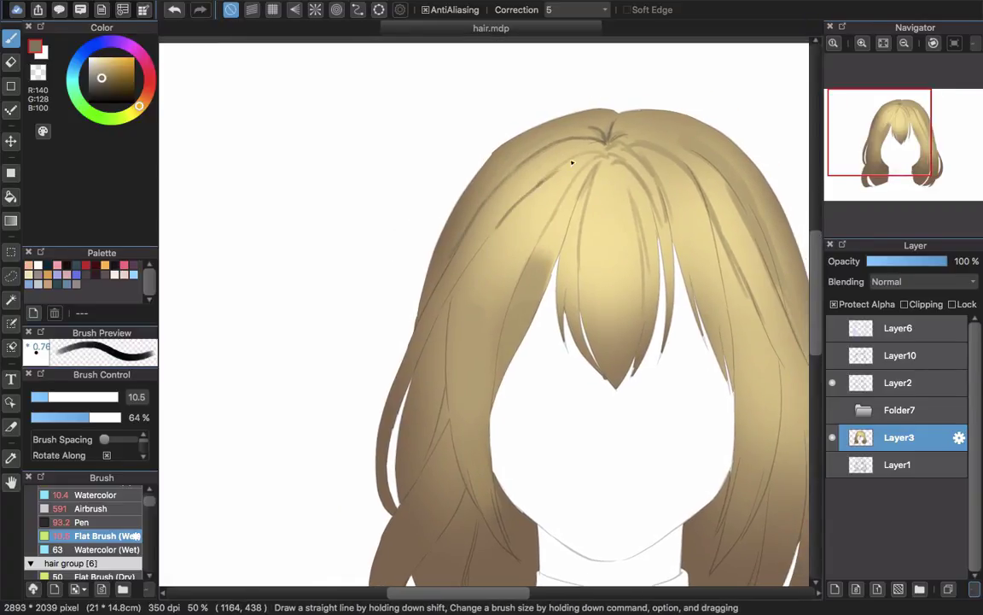
drag(603, 153, 556, 196)
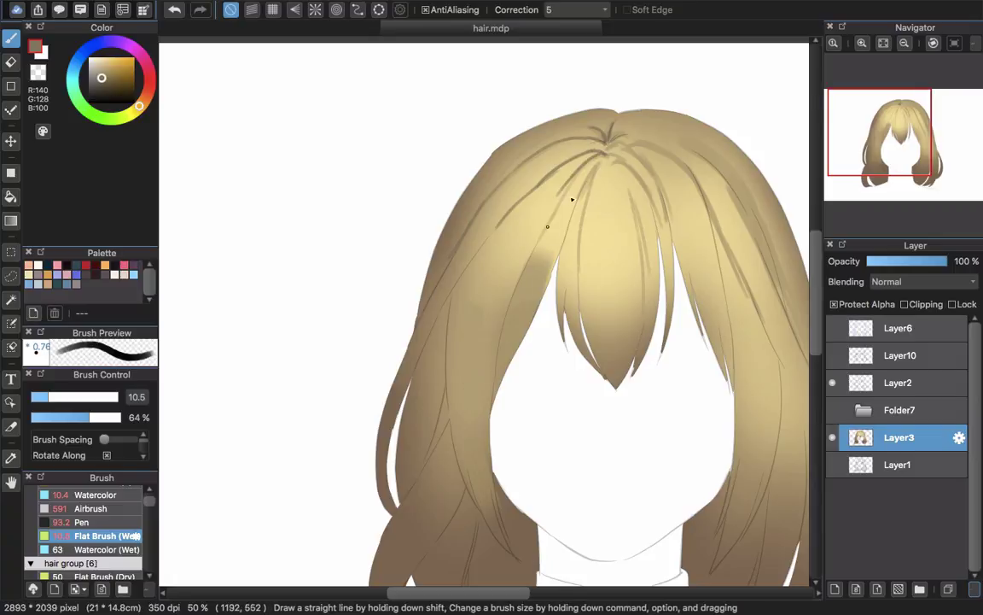
key(super+z)
mouse_move(593, 155)
mouse_down()
mouse_move(546, 226)
mouse_move(523, 212)
mouse_up()
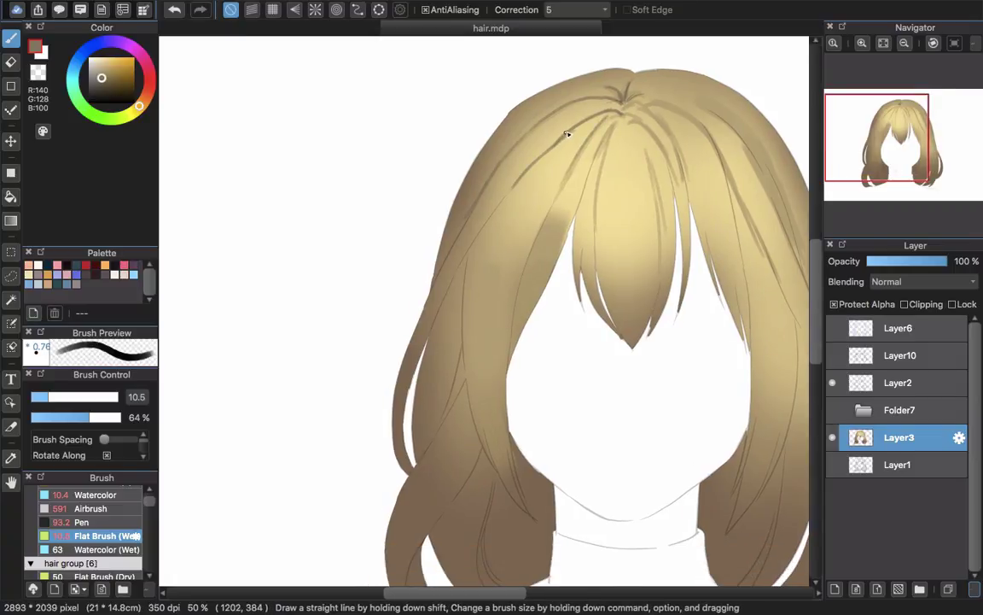
Step: Paint thin dark brown strands down the section between the left bangs and the face
drag(568, 135, 512, 307)
drag(530, 216, 553, 137)
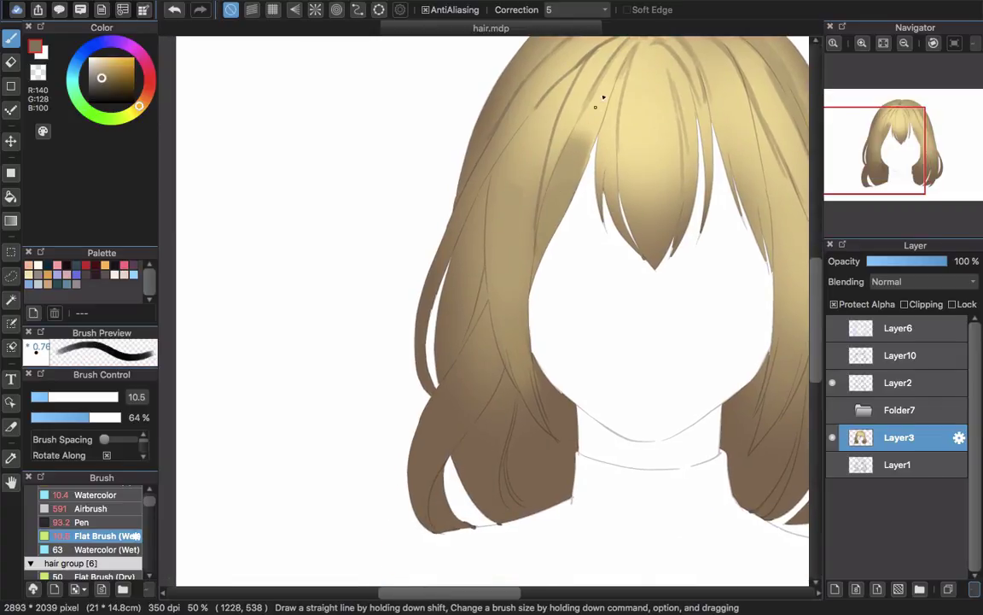
drag(600, 86, 540, 201)
drag(470, 326, 510, 262)
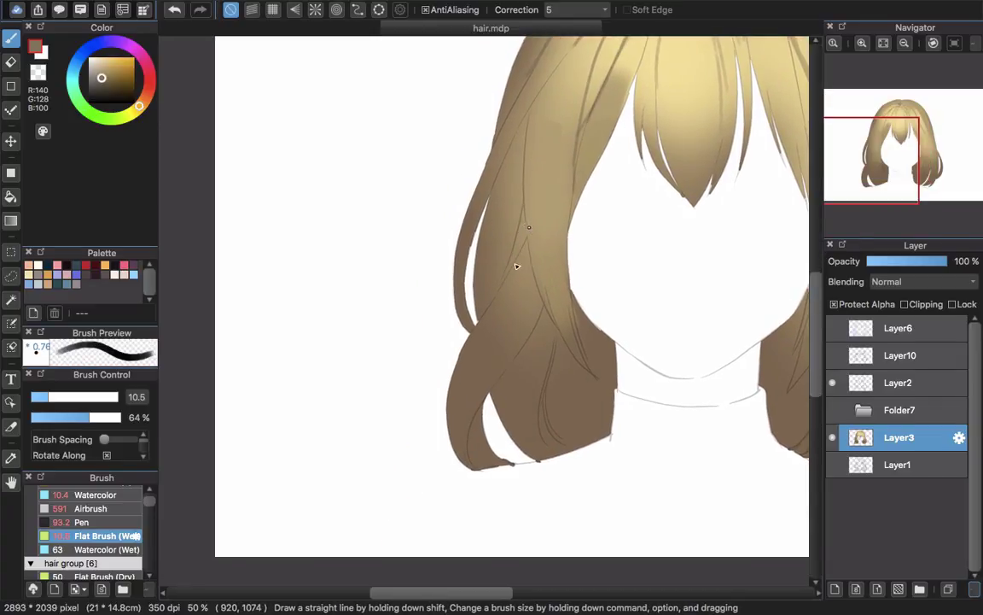
Step: Paint thin dark strands along the long left lengths of the hair, undoing or redoing strokes that miss
drag(523, 140, 484, 283)
key(super+z)
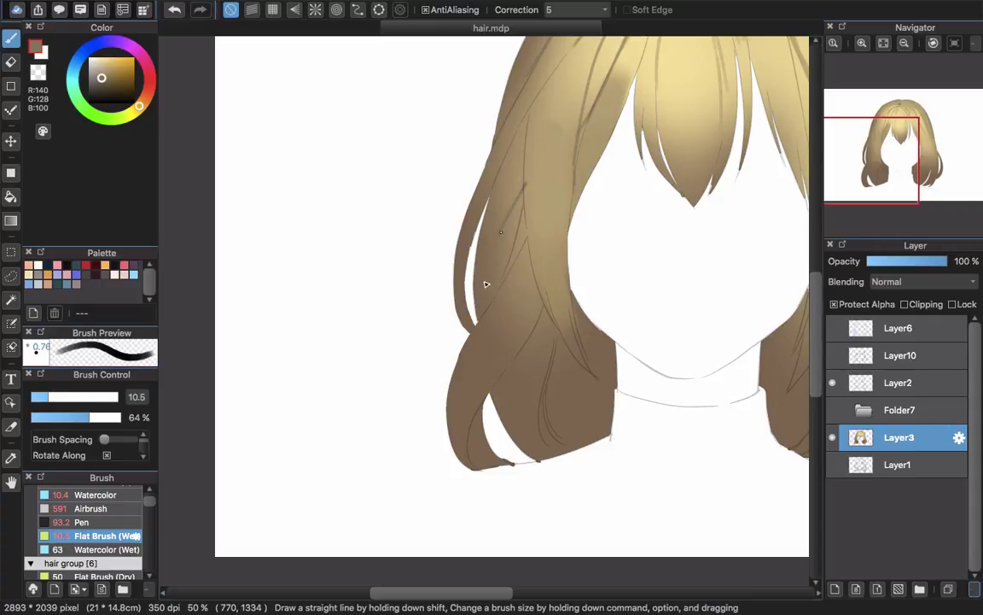
drag(539, 229, 488, 400)
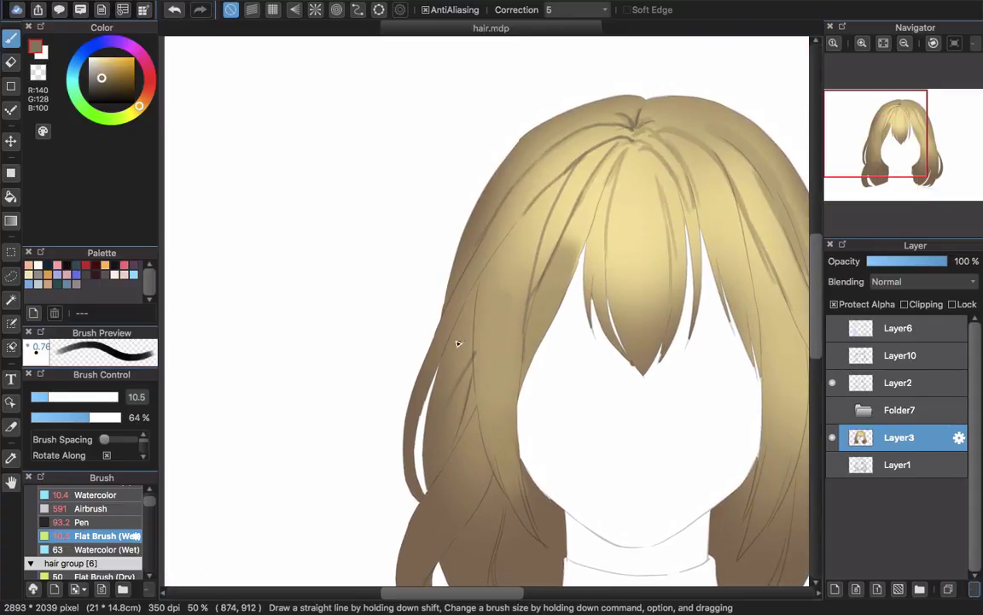
key(super+z)
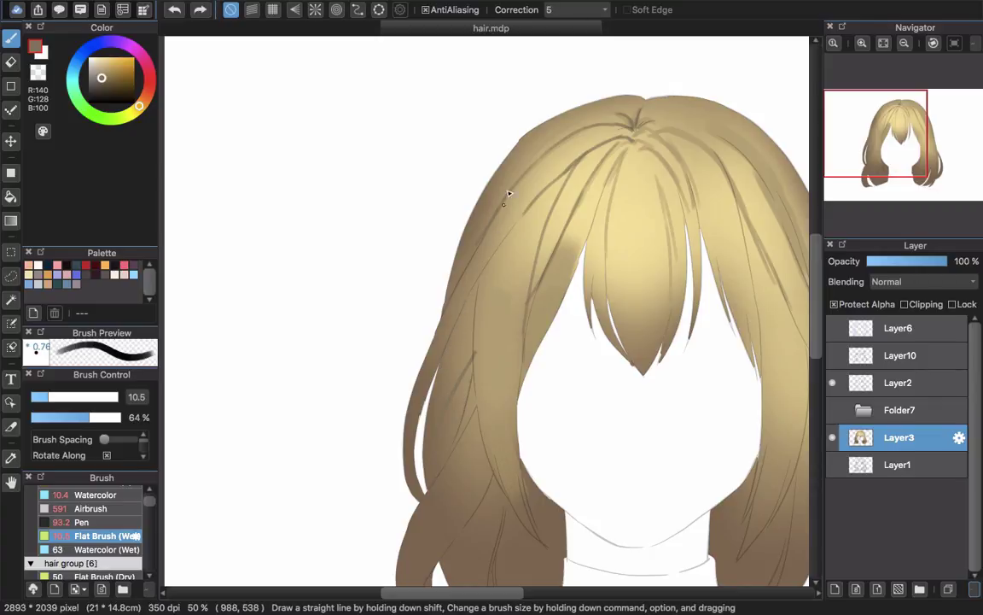
drag(461, 346, 452, 441)
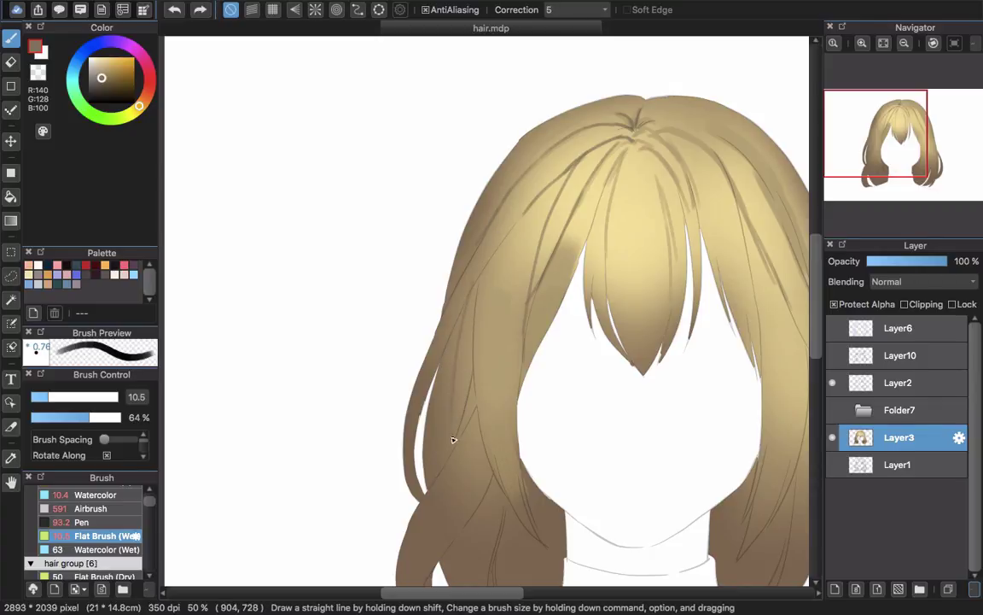
key(super+z)
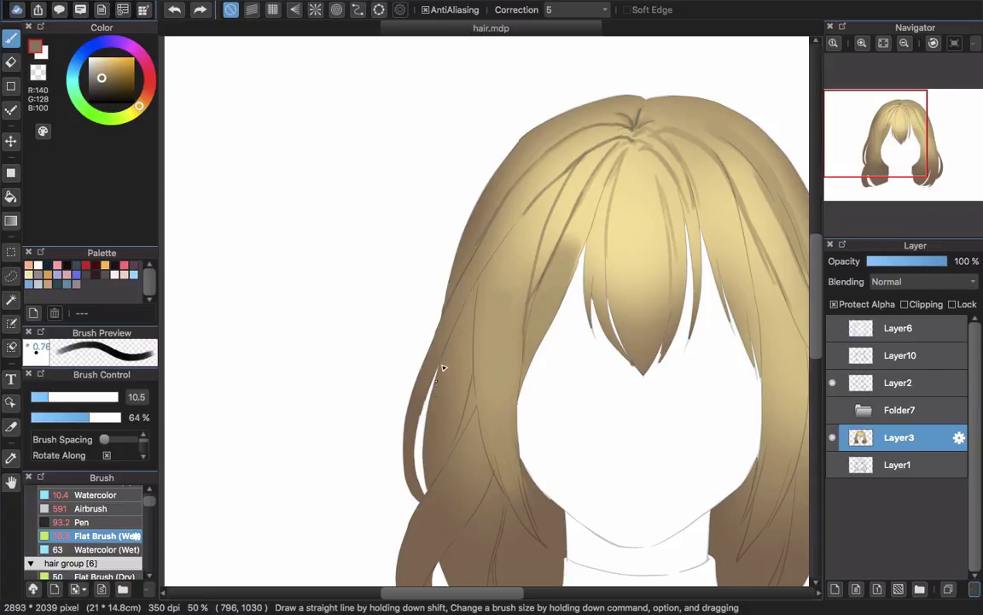
key(super+shift+z)
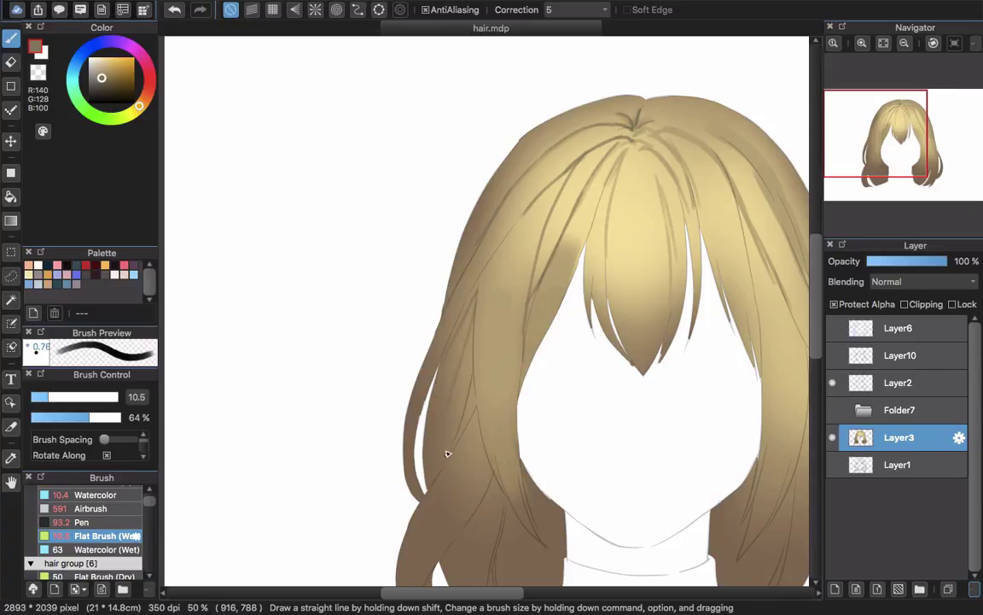
scroll(447, 453, down, 10)
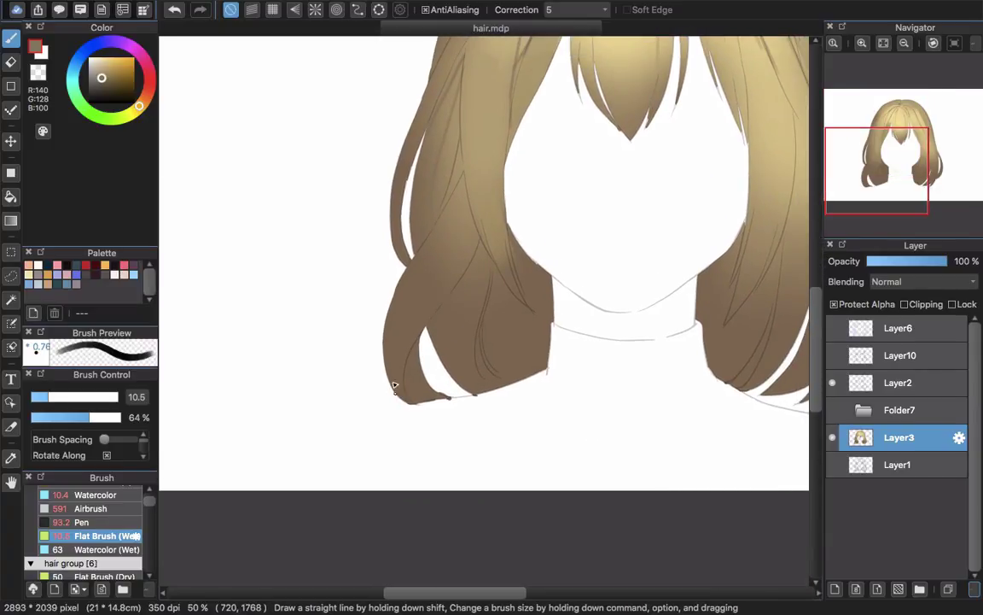
key(super+z)
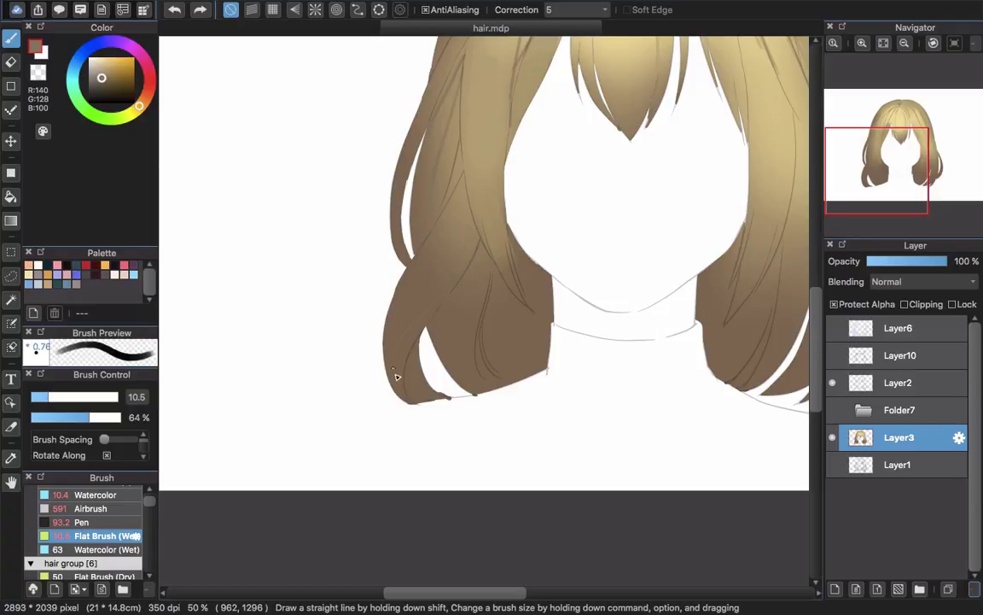
Step: Paint thin dark strands down the right side of the hair, beside the face and along the outer lengths, redoing strokes that miss
scroll(496, 350, up, 7)
scroll(496, 351, right, 10)
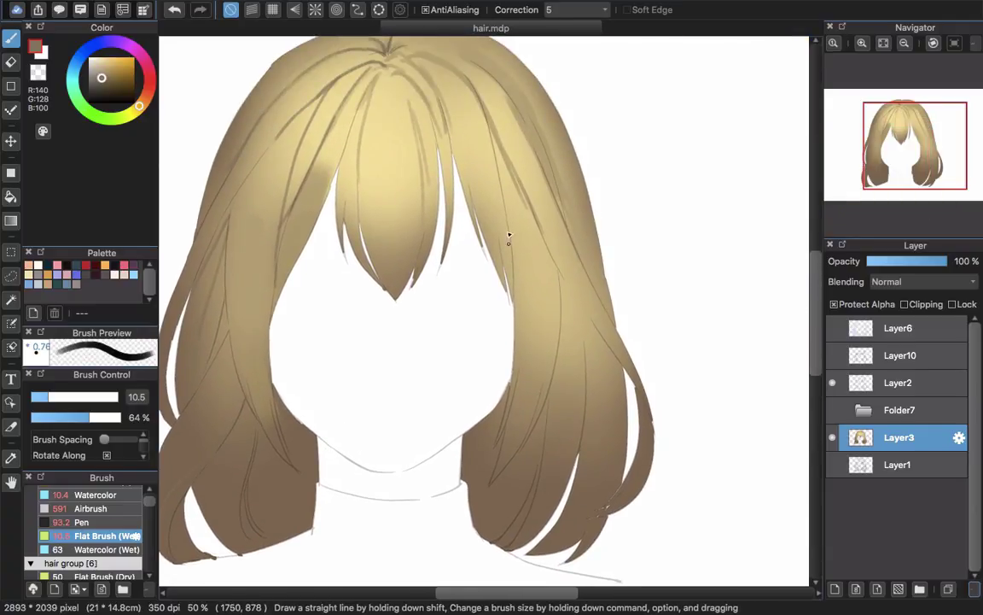
mouse_move(511, 224)
mouse_down()
mouse_move(522, 328)
mouse_move(525, 413)
mouse_up()
key(super+z)
drag(512, 222, 526, 336)
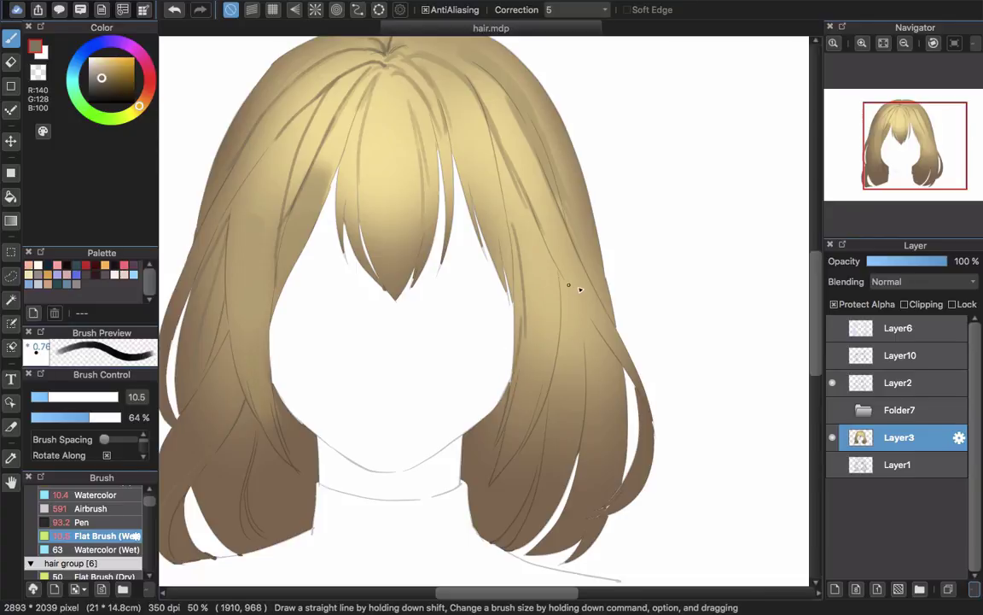
drag(585, 301, 615, 459)
key(super+z)
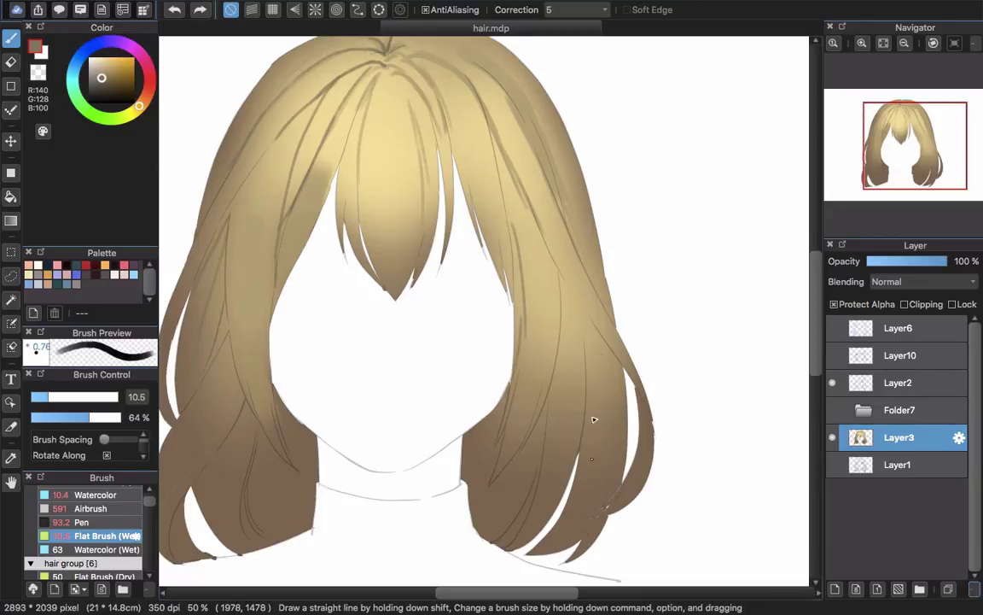
key(super+shift+z)
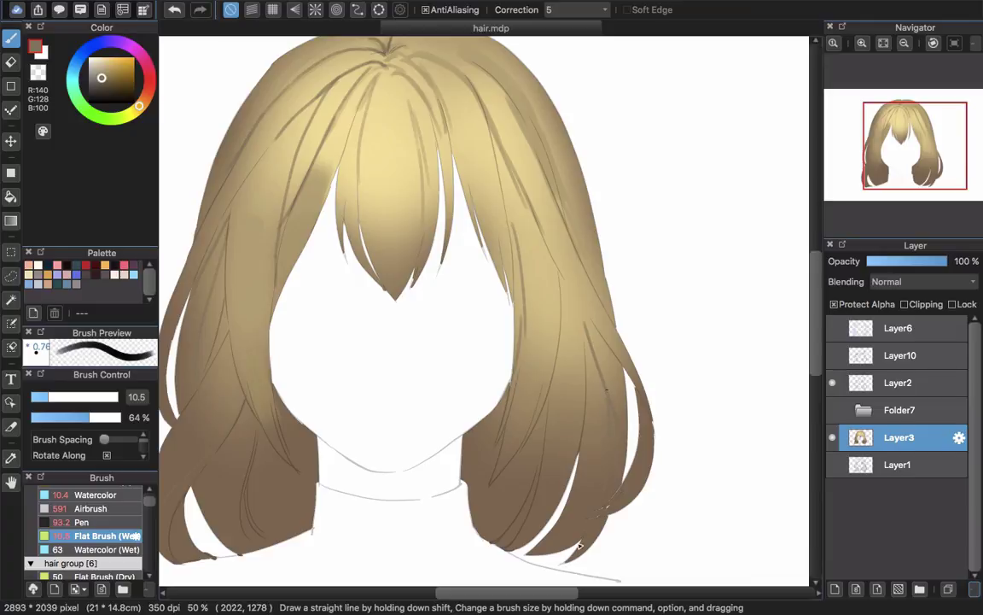
drag(516, 471, 545, 397)
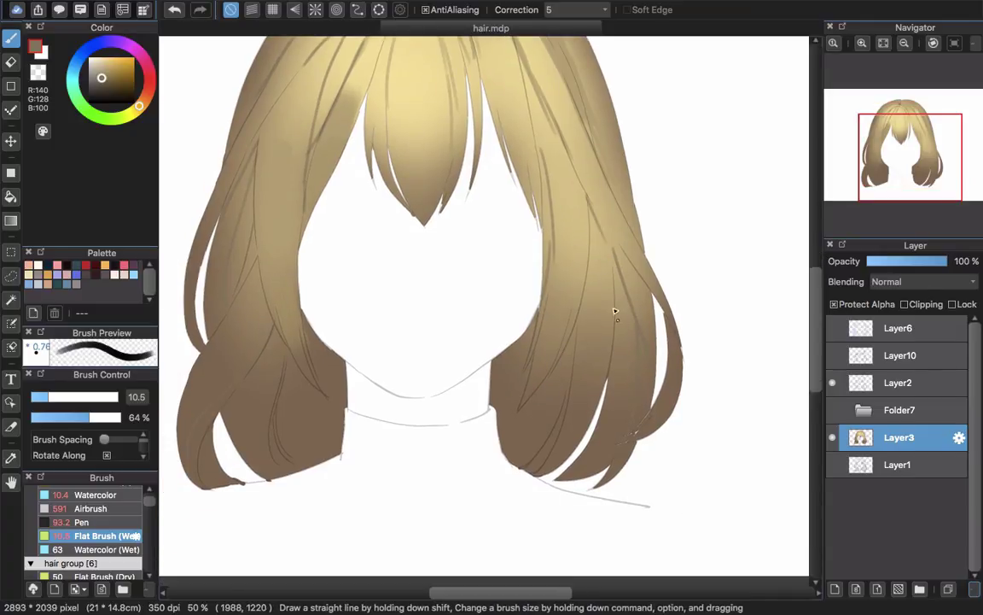
scroll(593, 197, down, 3)
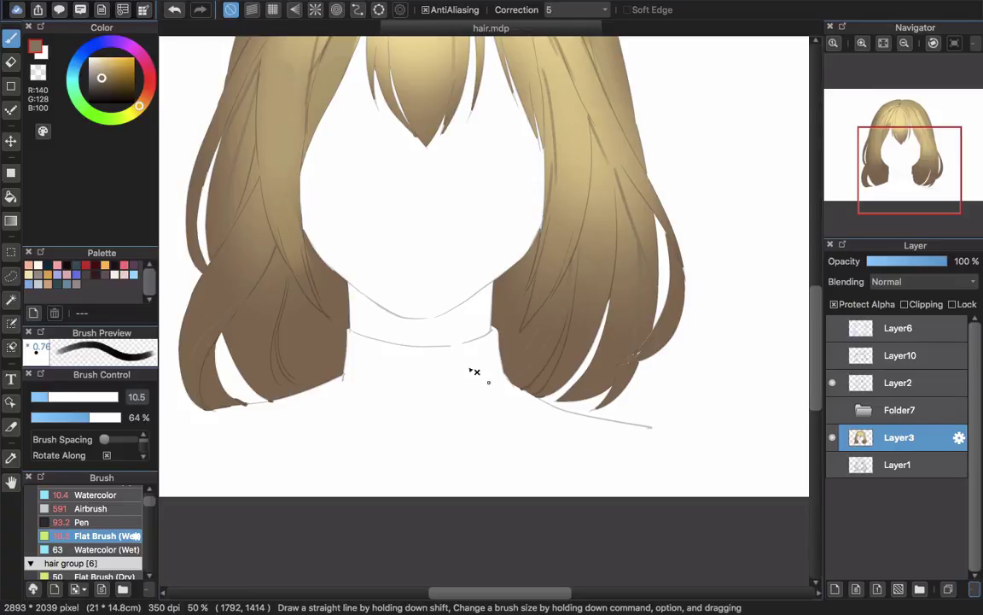
Step: Paint short, curved dark strands at the crown, fanning out to the right of the parting
drag(403, 209, 422, 392)
scroll(424, 247, down, 2)
scroll(473, 162, up, 2)
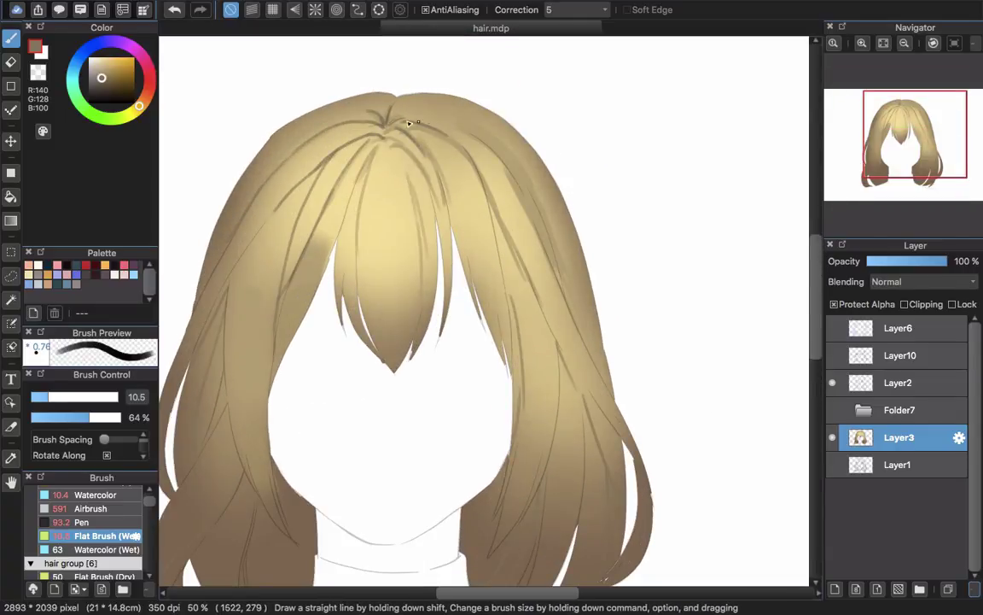
drag(453, 101, 403, 113)
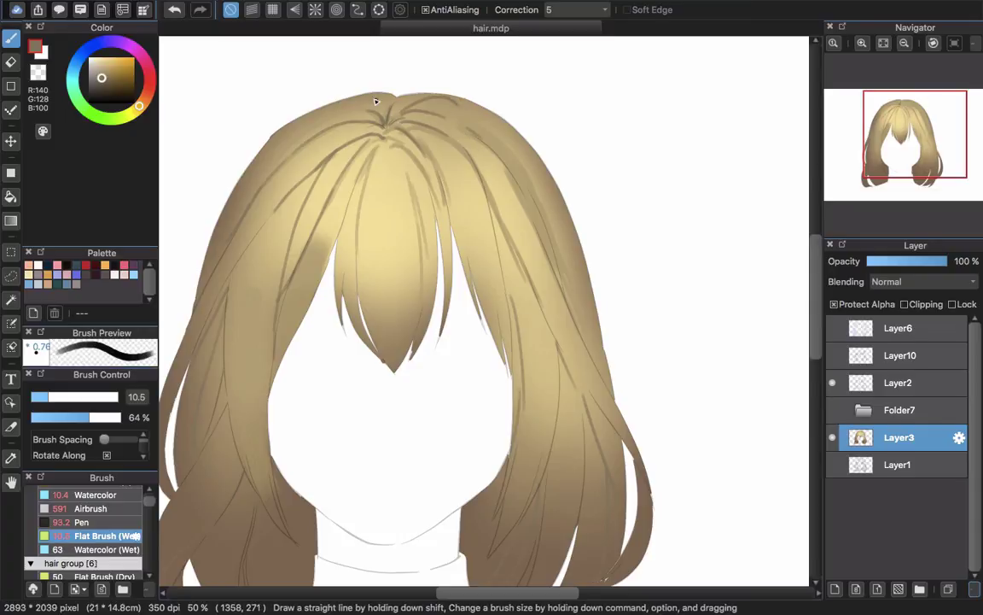
Step: Pick a light peach-yellow (RGB 255, 230, 172), enlarge the brush to 84 and paint a highlight down the central bangs
scroll(431, 102, down, 4)
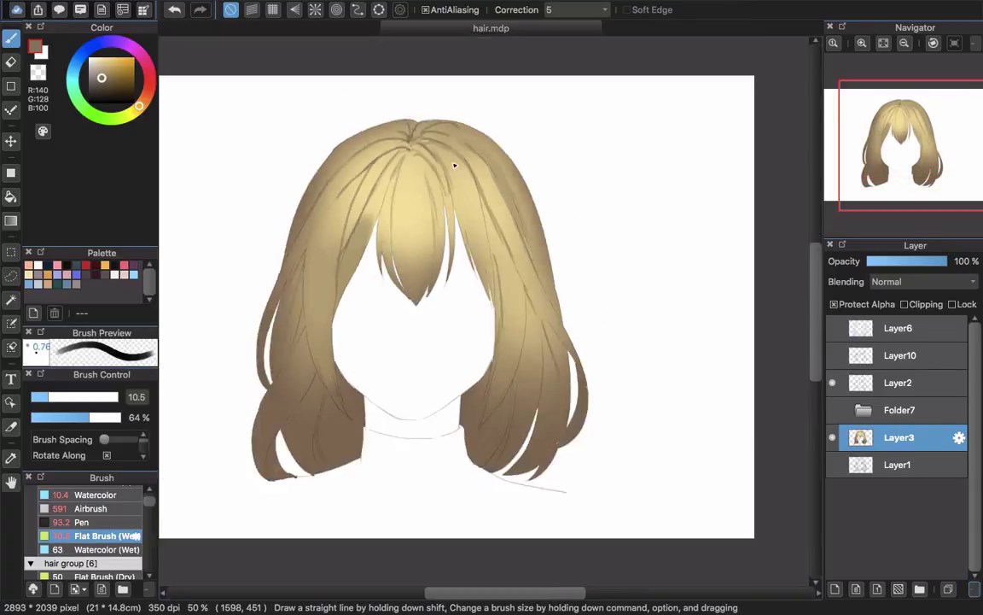
scroll(442, 155, up, 3)
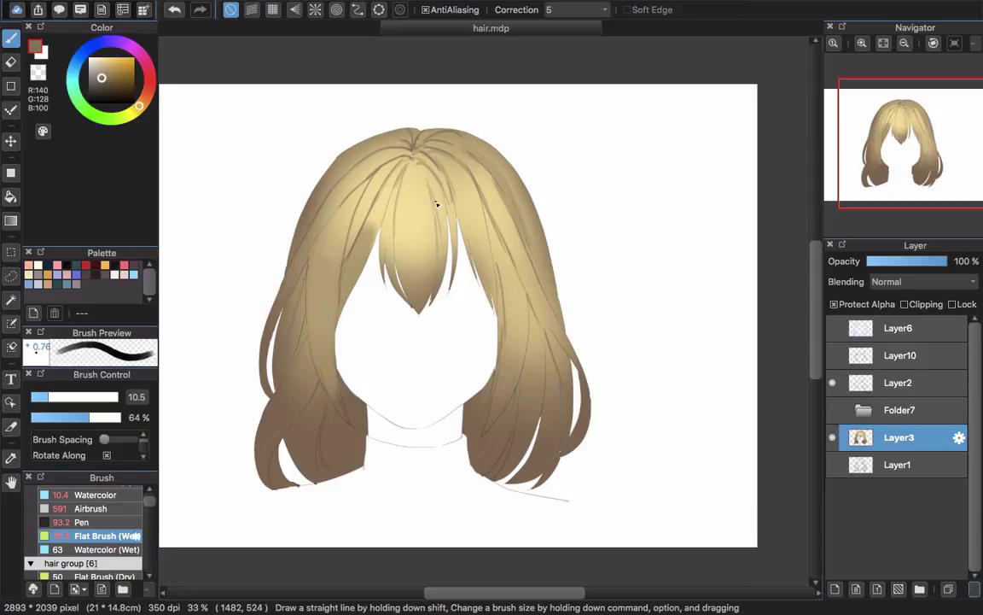
drag(386, 211, 441, 247)
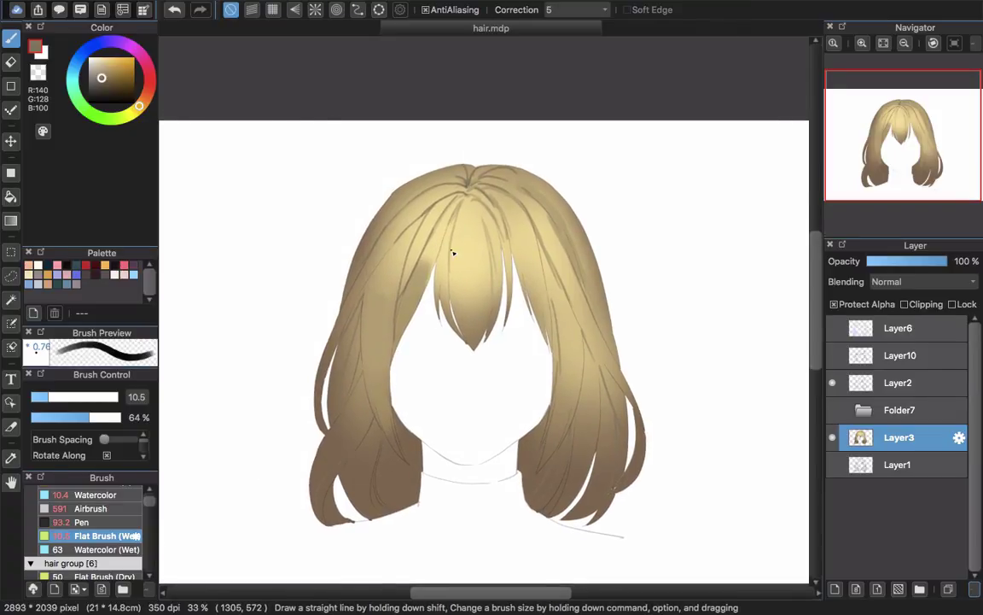
mouse_move(105, 79)
mouse_down()
mouse_move(94, 57)
mouse_move(106, 58)
mouse_up()
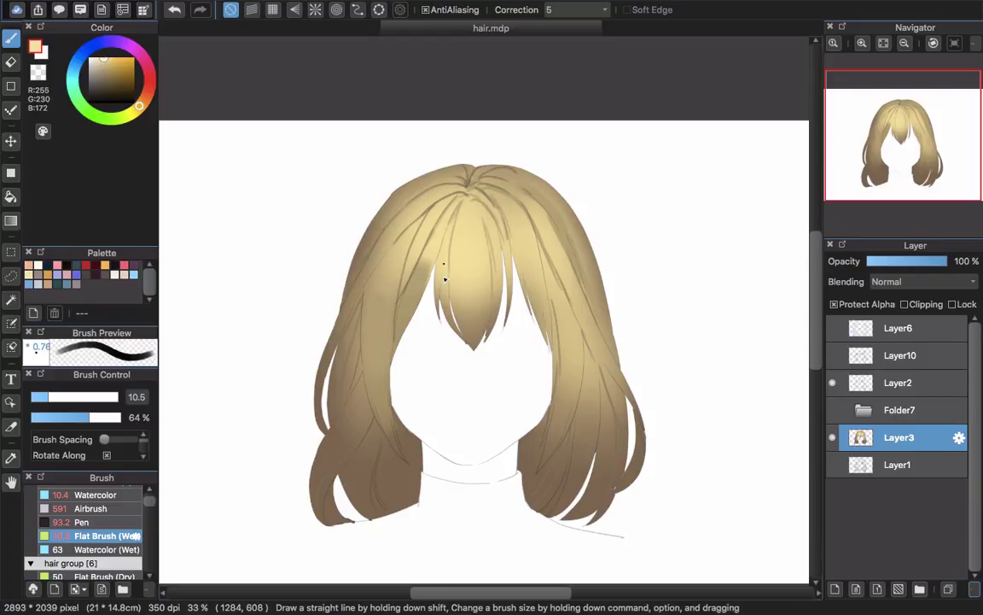
mouse_move(443, 278)
alt+super+mouse_down()
mouse_move(463, 219)
mouse_move(466, 299)
alt+super+mouse_up()
mouse_move(469, 214)
mouse_down()
mouse_move(475, 296)
mouse_move(472, 281)
mouse_up()
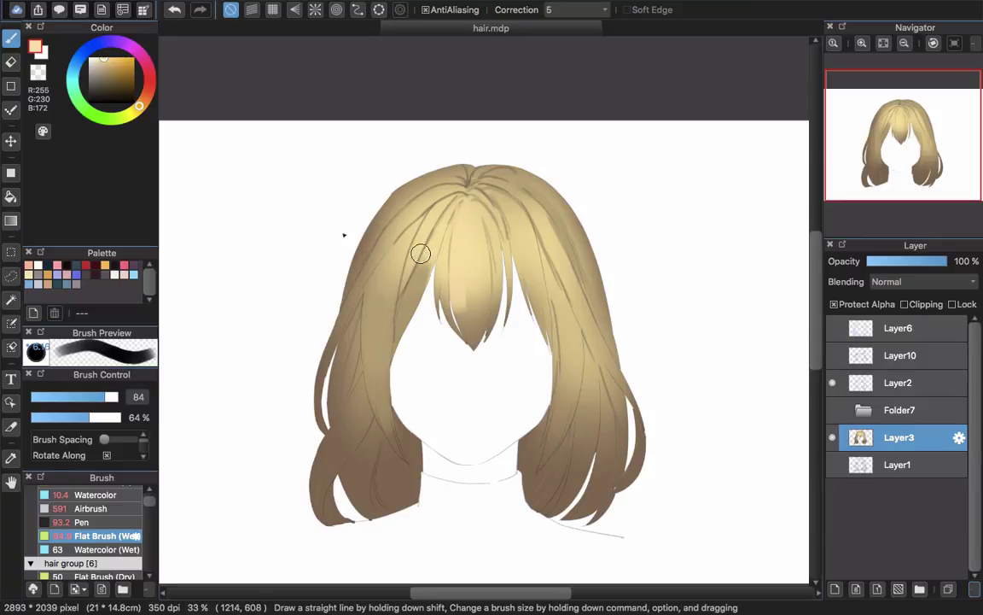
Step: Shift the colour to light yellow (RGB 255, 243, 172), reduce the brush to 41 and paint highlights on the bangs and upper hair
drag(140, 105, 134, 111)
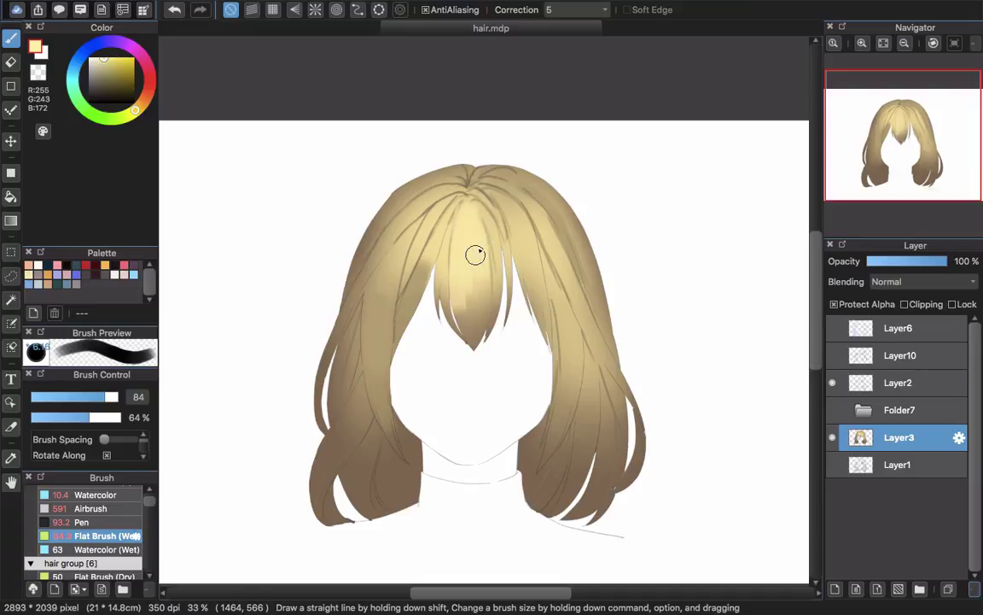
key(bracketleft)
key(bracketleft)
key(bracketleft)
drag(483, 210, 493, 269)
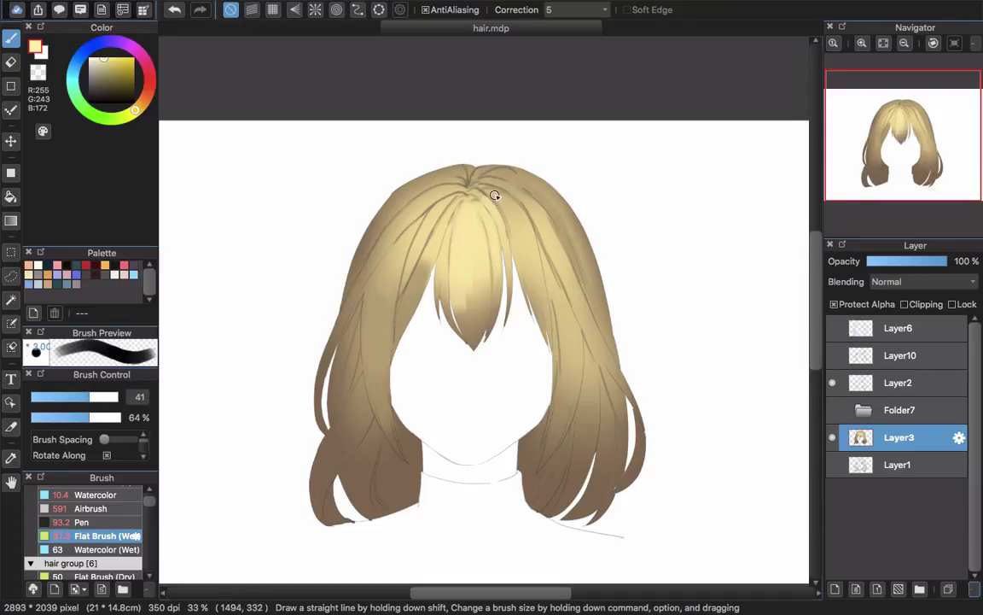
drag(507, 209, 526, 279)
mouse_move(516, 188)
mouse_down()
mouse_move(555, 237)
mouse_move(560, 261)
mouse_move(569, 224)
mouse_move(550, 200)
mouse_move(564, 226)
mouse_up()
drag(435, 230, 425, 233)
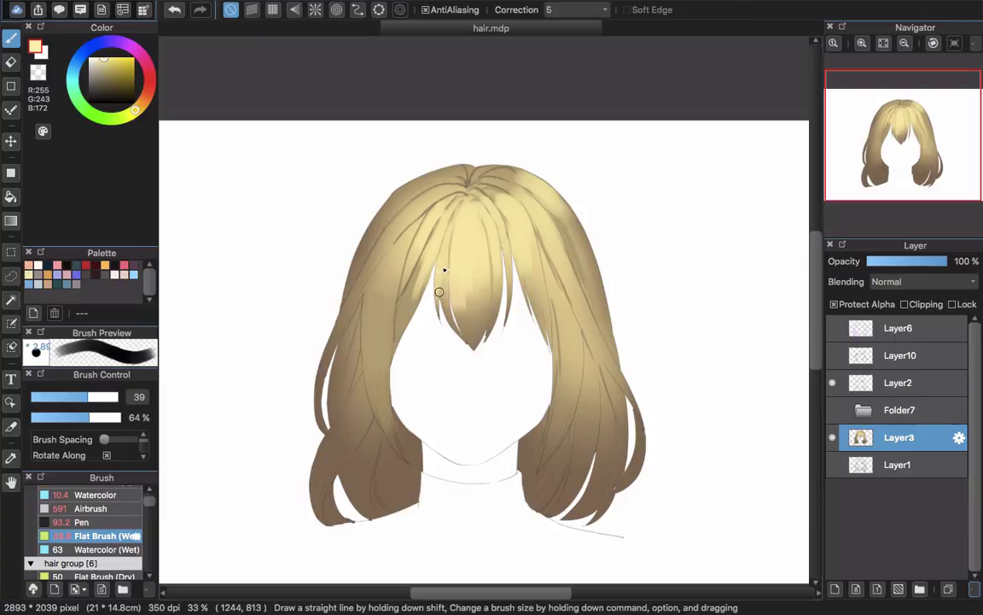
Step: Paint light yellow highlights on the left hair beside the bangs and around the crown, enlarging the brush to 74
mouse_move(402, 230)
mouse_down()
mouse_move(441, 251)
mouse_move(417, 316)
mouse_up()
key(bracketright)
key(bracketright)
key(bracketright)
drag(453, 242, 427, 303)
drag(441, 261, 416, 305)
mouse_move(435, 275)
mouse_down()
mouse_move(419, 305)
mouse_move(425, 346)
mouse_up()
drag(461, 216, 429, 267)
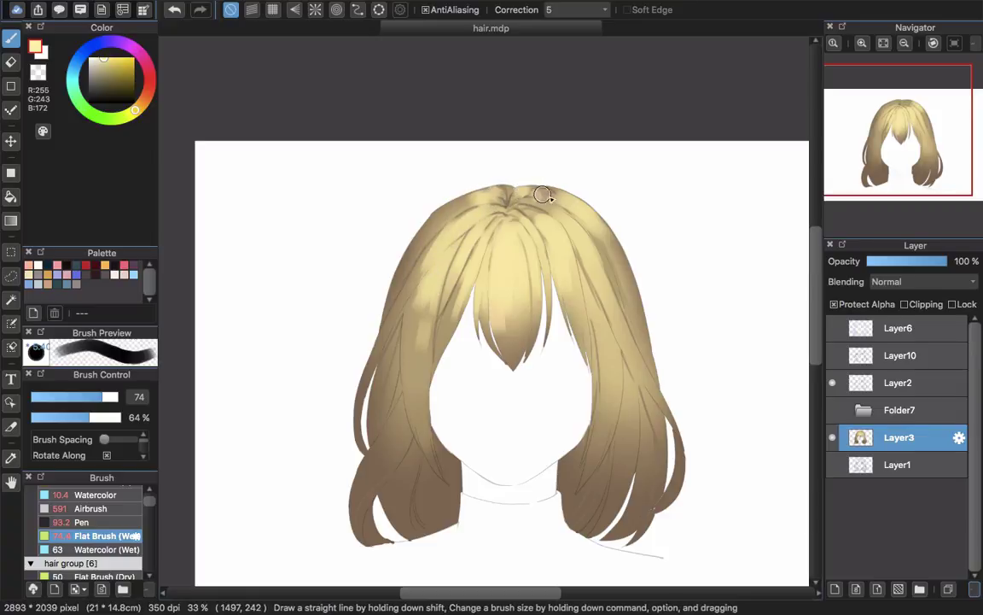
Step: Reduce the brush to 48 and paint light yellow strokes down the right hair beside the face, undoing the last one
scroll(597, 344, down, 5)
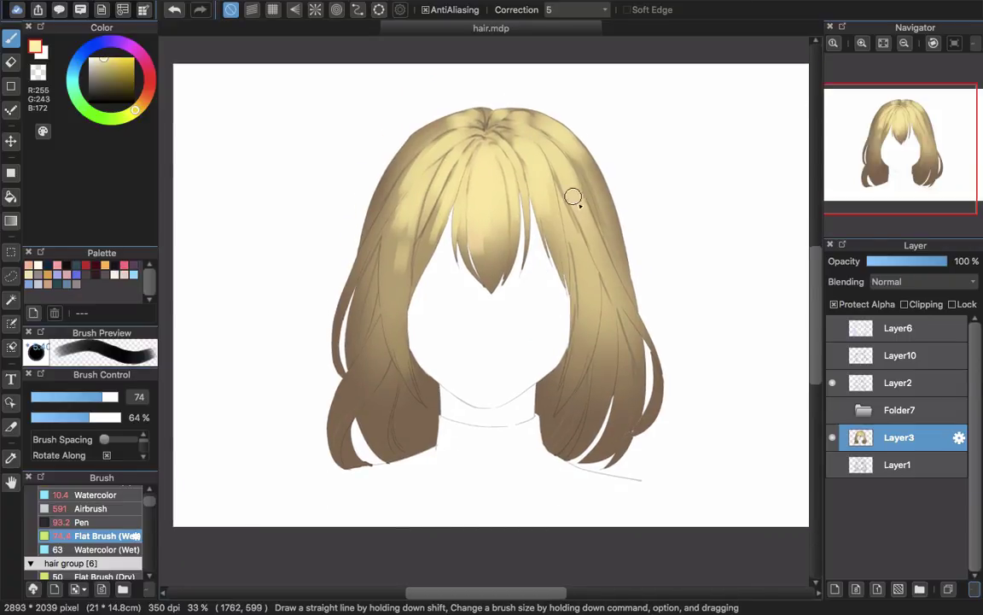
scroll(547, 243, down, 2)
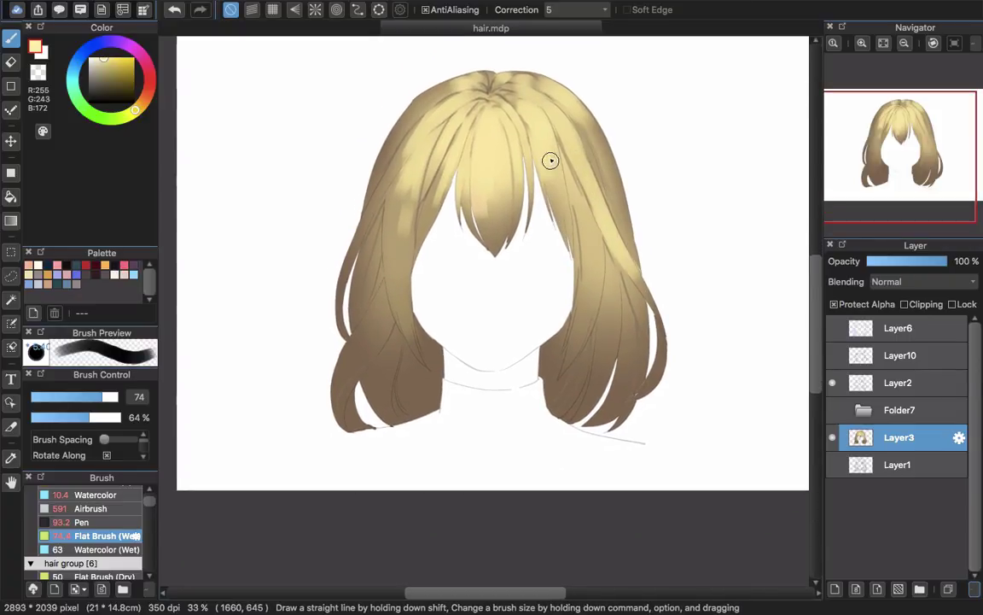
key([)
key([)
key([)
key([)
drag(543, 143, 589, 305)
drag(584, 219, 581, 330)
key(super+z)
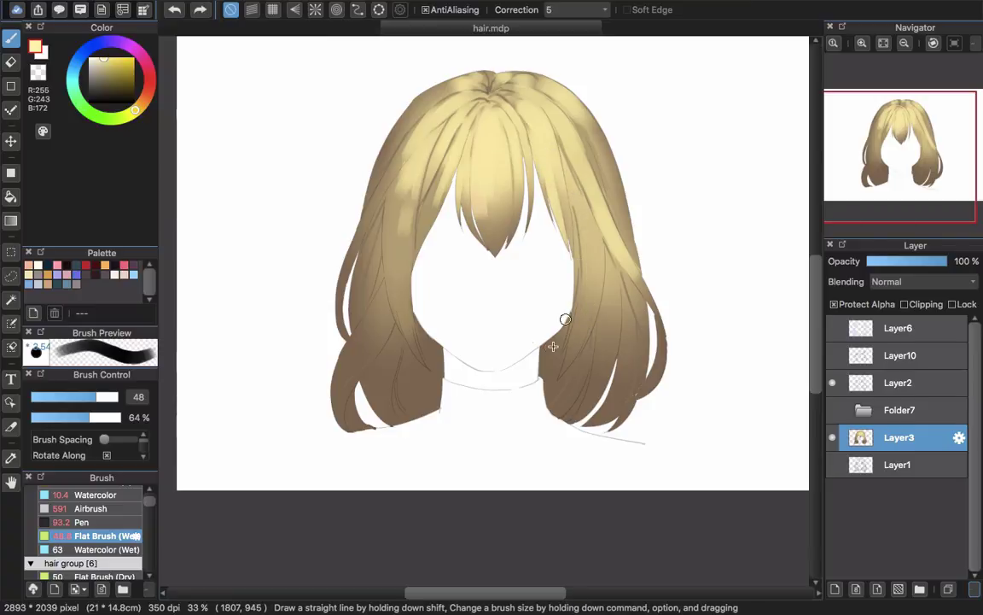
Step: Enlarge the brush to 147 and paint a broad light yellow highlight on the lower left curled lock
key(])
key(])
key(])
key(])
key(])
drag(369, 321, 329, 437)
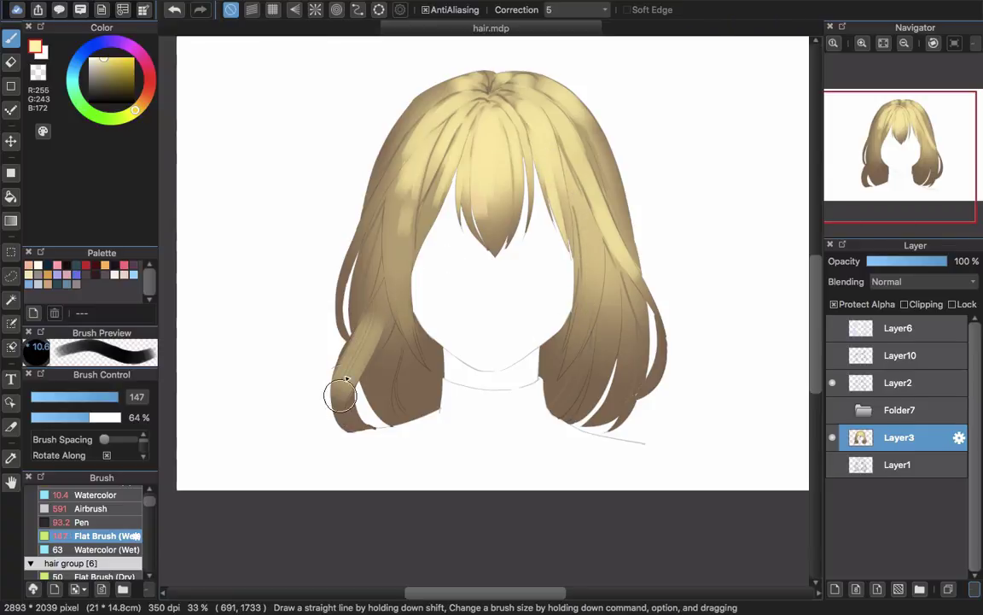
key(super+z)
mouse_move(342, 374)
mouse_down()
mouse_move(335, 379)
mouse_move(378, 339)
mouse_move(384, 301)
mouse_up()
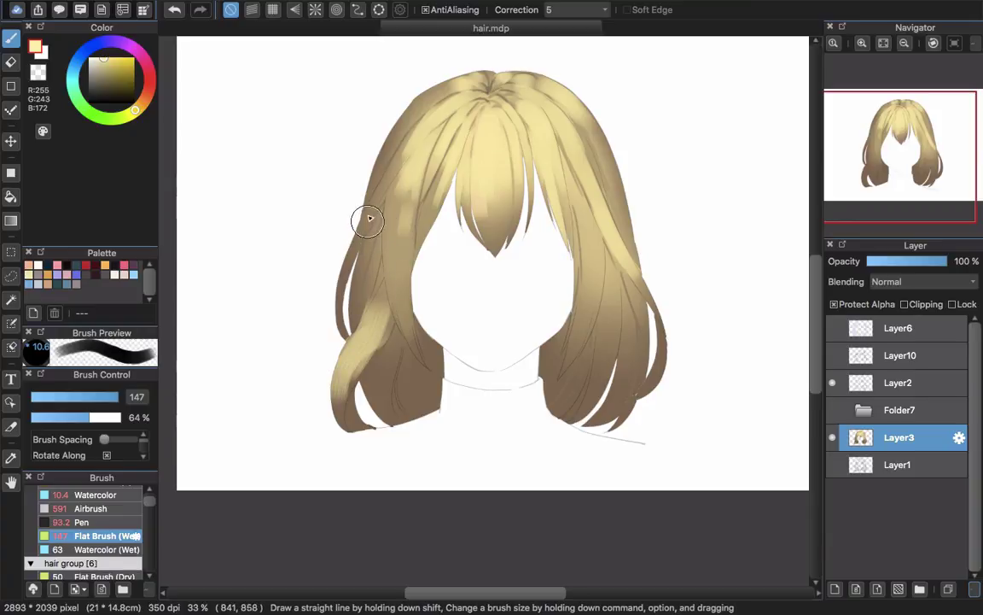
Step: Reduce the brush to 88 and paint light yellow highlights on the thin outer left strand and the right-hand locks
key([)
key([)
key([)
mouse_move(386, 184)
mouse_down()
mouse_move(358, 229)
mouse_move(338, 336)
mouse_up()
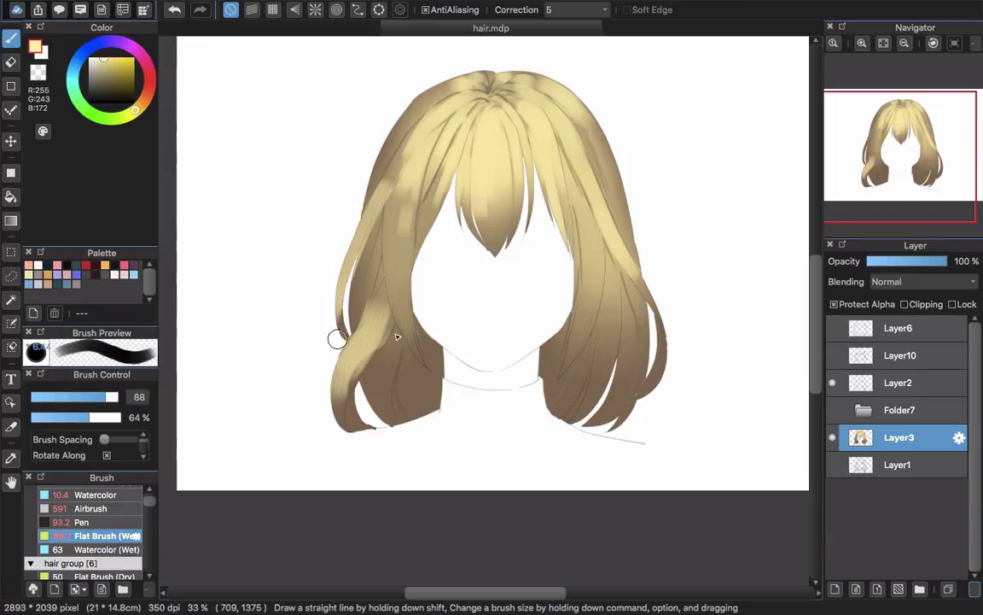
mouse_move(596, 304)
mouse_down()
mouse_move(588, 308)
mouse_move(595, 268)
mouse_move(621, 324)
mouse_move(632, 290)
mouse_move(613, 164)
mouse_up()
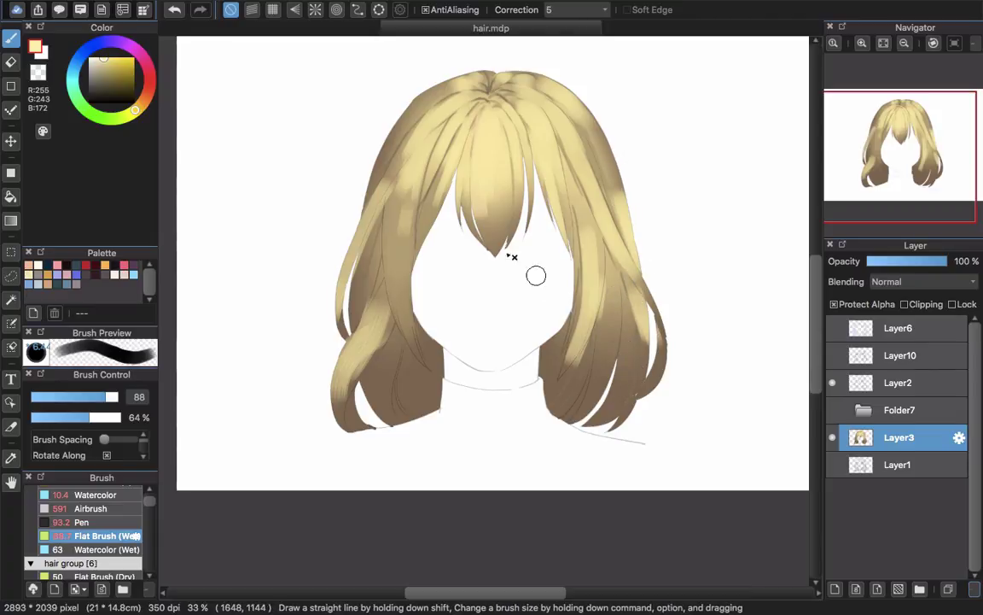
drag(489, 218, 522, 271)
Step: Switch to the Watercolor brush and sample a tan-brown (RGB 165, 145, 107) from the shading on the left hair
key(super+minus)
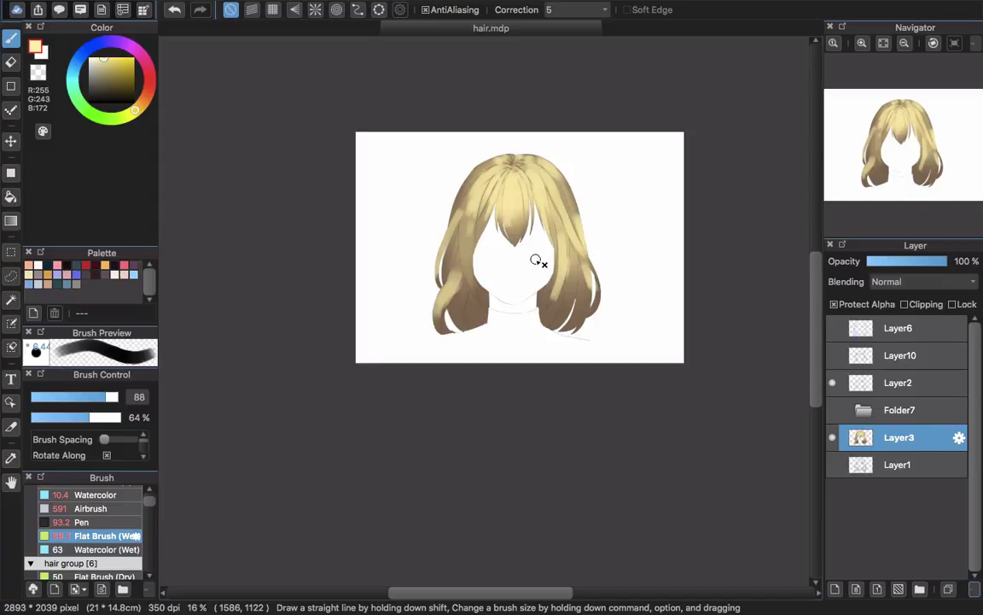
scroll(558, 152, up, 2)
scroll(509, 204, up, 3)
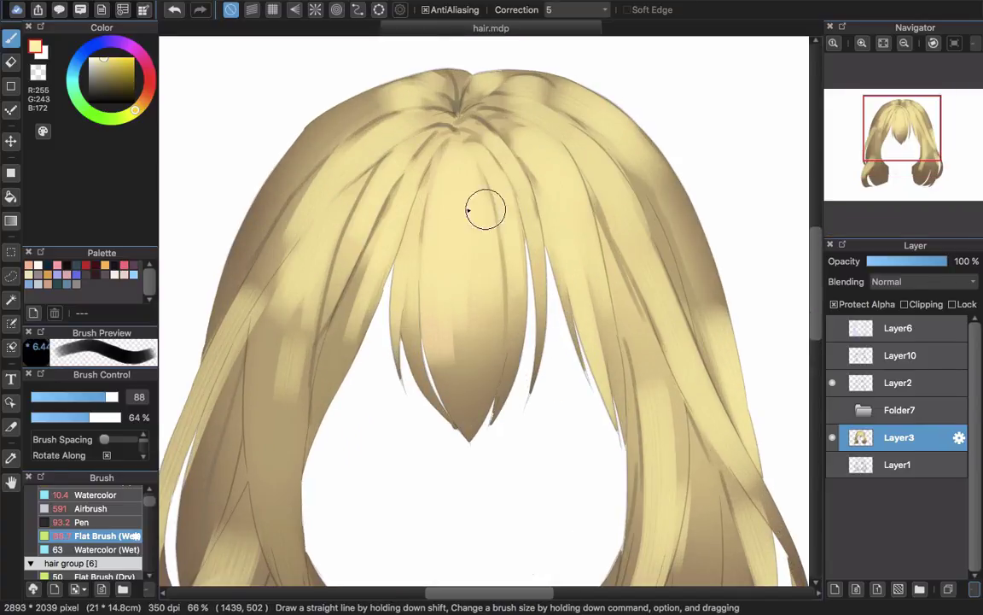
scroll(401, 219, left, 5)
click(111, 495)
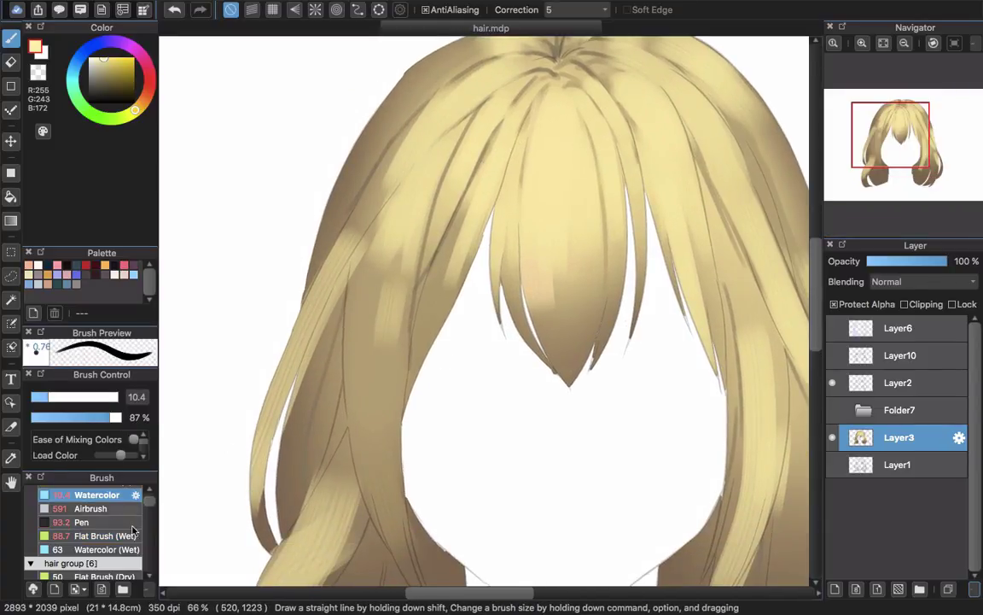
scroll(512, 77, up, 3)
scroll(450, 149, up, 1)
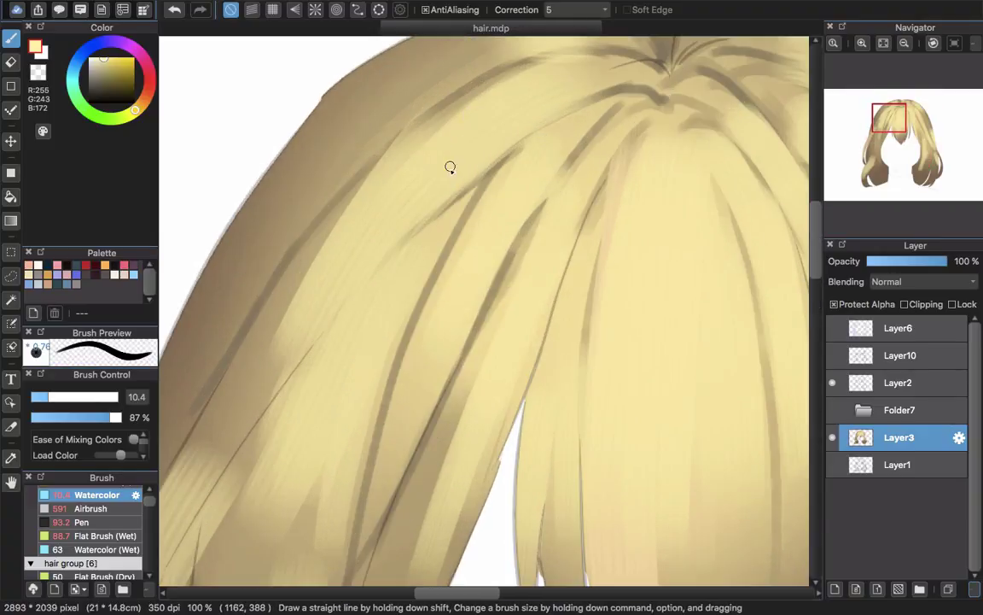
scroll(445, 182, down, 1)
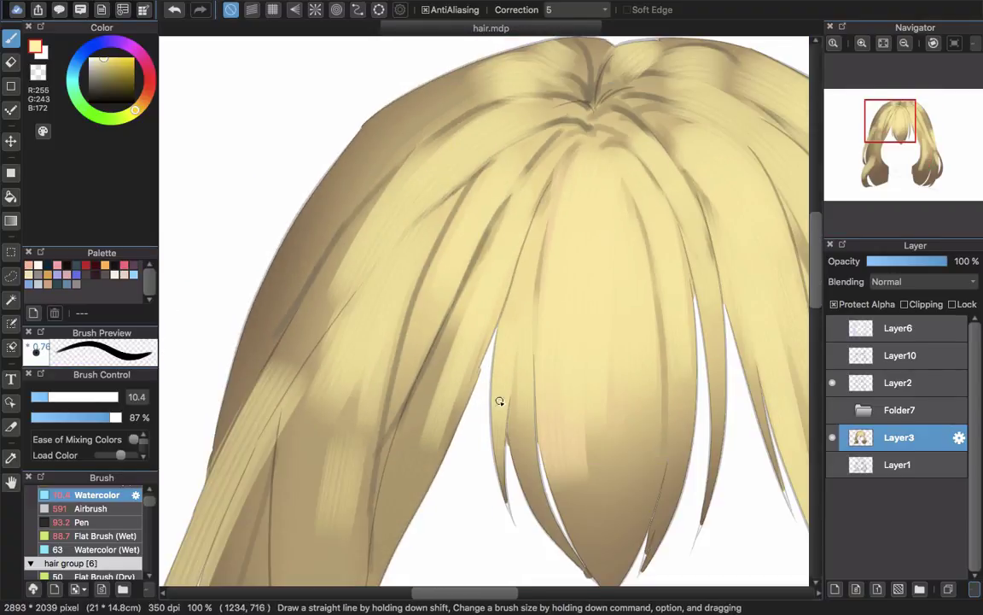
alt+click(388, 435)
drag(409, 324, 435, 345)
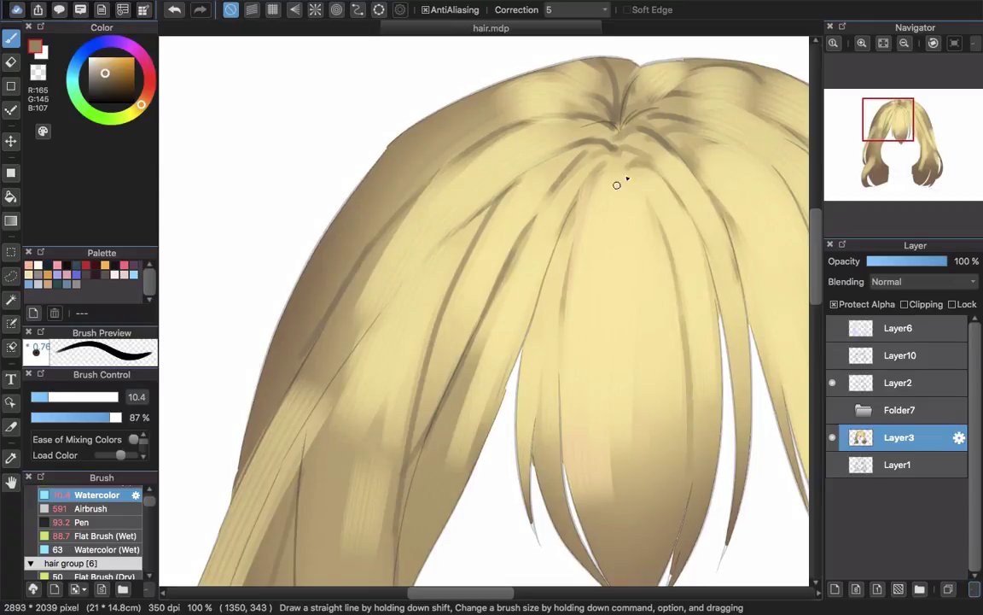
Step: Enlarge the brush to 24 and paint a short shading strand at the upper left edge of the central bangs
drag(547, 236, 565, 231)
drag(607, 168, 570, 224)
mouse_move(590, 186)
mouse_down()
mouse_move(558, 247)
mouse_move(598, 172)
mouse_up()
key(super+z)
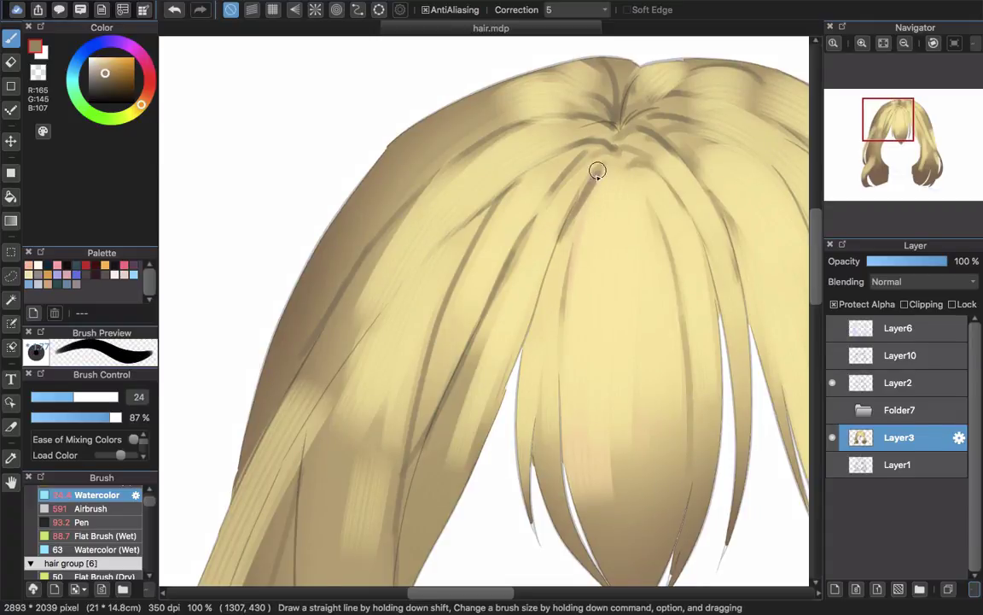
Step: Hide the Layer2 line art and extend the shading strand from the crown down to the gap left of the central bangs
click(832, 386)
drag(608, 402, 590, 378)
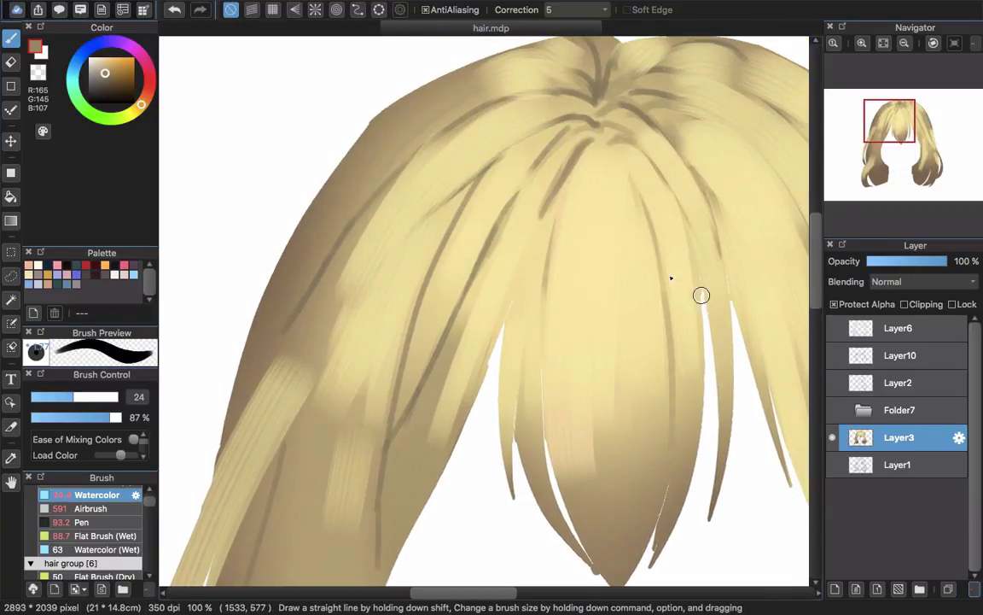
scroll(587, 235, up, 2)
mouse_move(602, 190)
mouse_down()
mouse_move(469, 443)
mouse_move(551, 309)
mouse_move(493, 437)
mouse_up()
key(super+z)
drag(553, 296, 485, 451)
drag(525, 368, 510, 402)
drag(565, 281, 539, 312)
Step: Reduce the brush to 8.7 and paint thin shading strands down the left side of the central bangs towards the tips
key(bracketleft)
key(bracketleft)
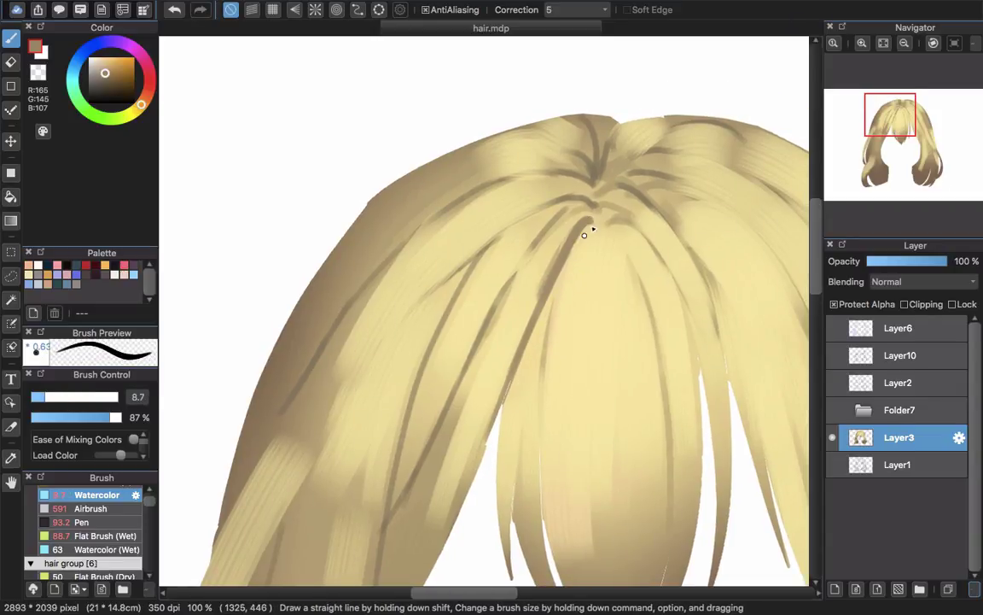
drag(584, 235, 547, 346)
mouse_move(560, 277)
mouse_down()
mouse_move(539, 387)
mouse_move(514, 384)
mouse_move(530, 256)
mouse_move(549, 246)
mouse_move(523, 432)
mouse_up()
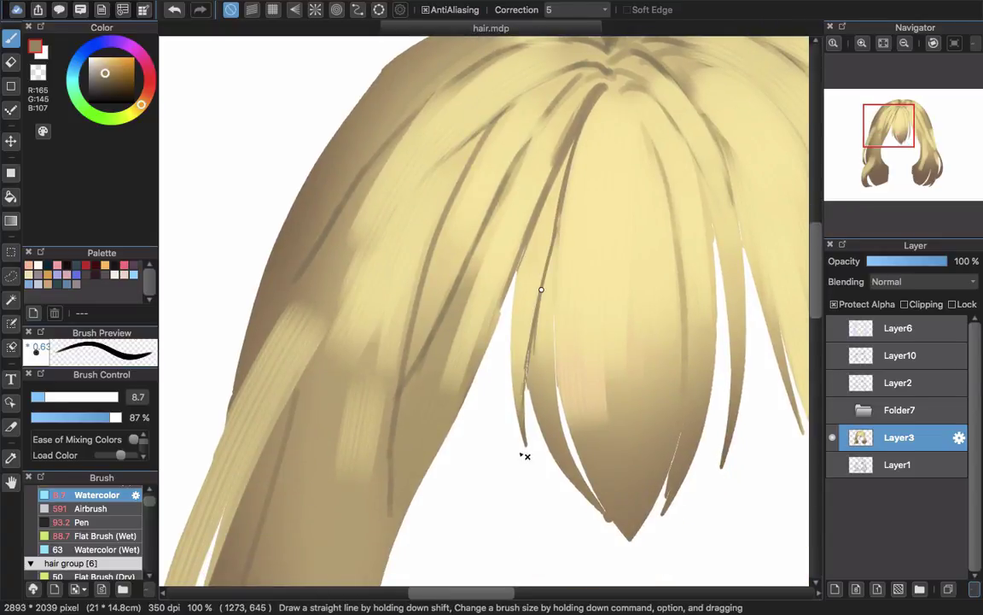
drag(537, 300, 521, 297)
drag(544, 219, 548, 390)
drag(536, 285, 555, 425)
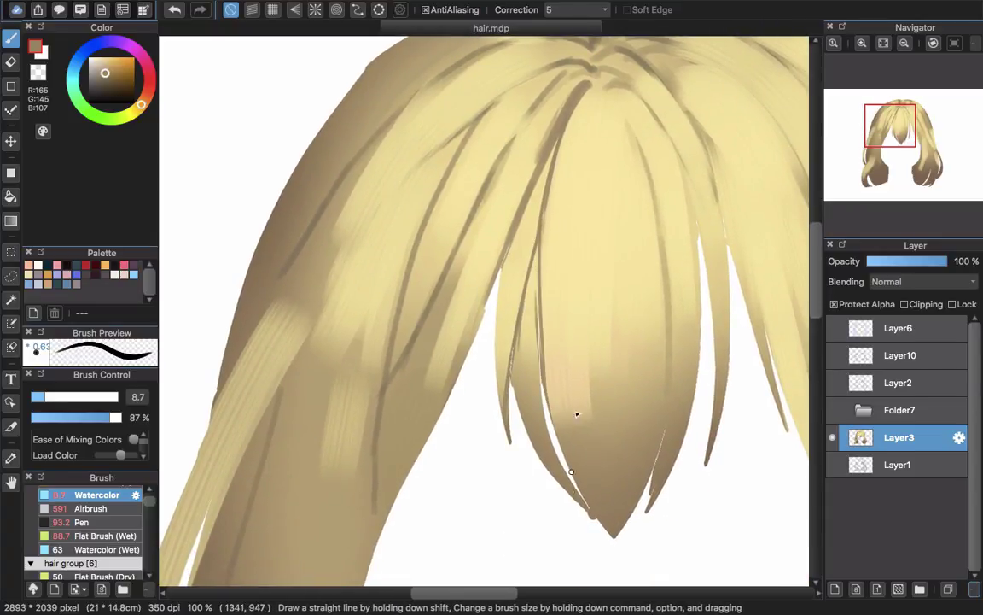
Step: Paint a thin shading strand down the right side of the central bangs, redoing the first stroke
scroll(619, 281, up, 7)
drag(614, 197, 652, 309)
key(super+z)
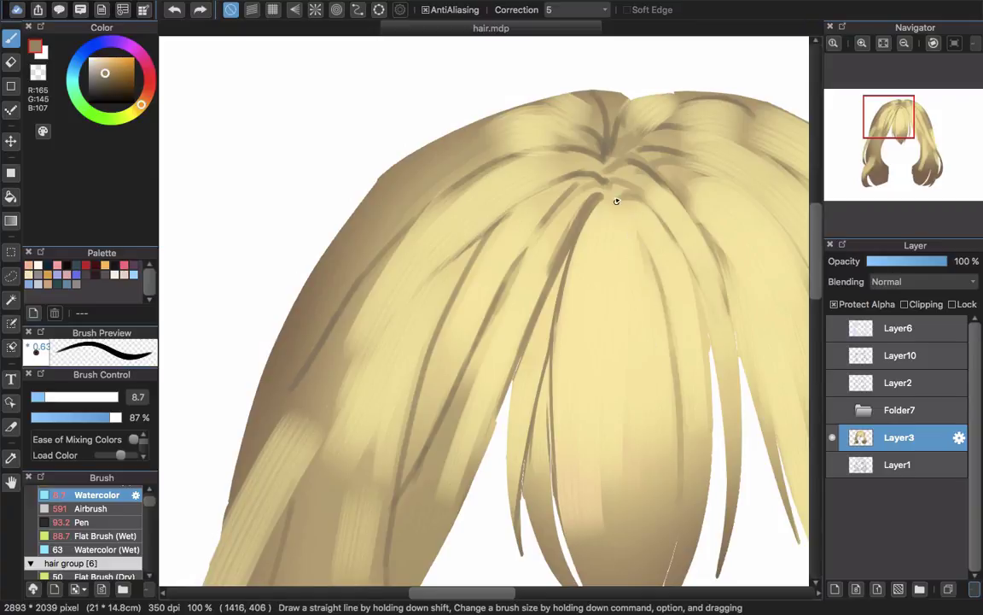
mouse_move(618, 199)
mouse_down()
mouse_move(655, 261)
mouse_move(660, 294)
mouse_up()
drag(639, 225, 679, 395)
scroll(649, 323, down, 10)
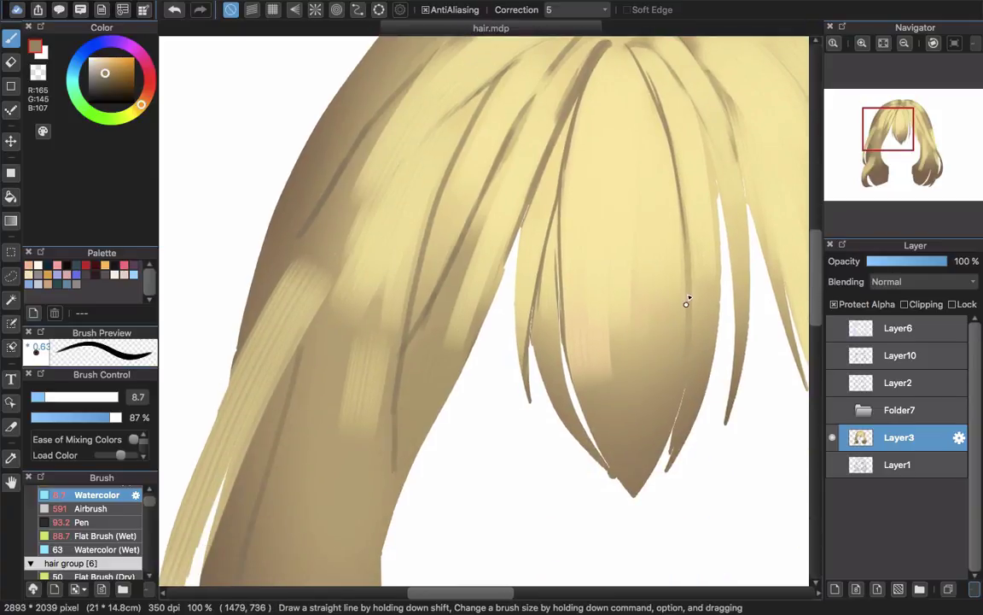
Step: Enlarge the brush to 25 and paint a thicker shading strand from just below the parting along the right bangs
scroll(672, 238, up, 10)
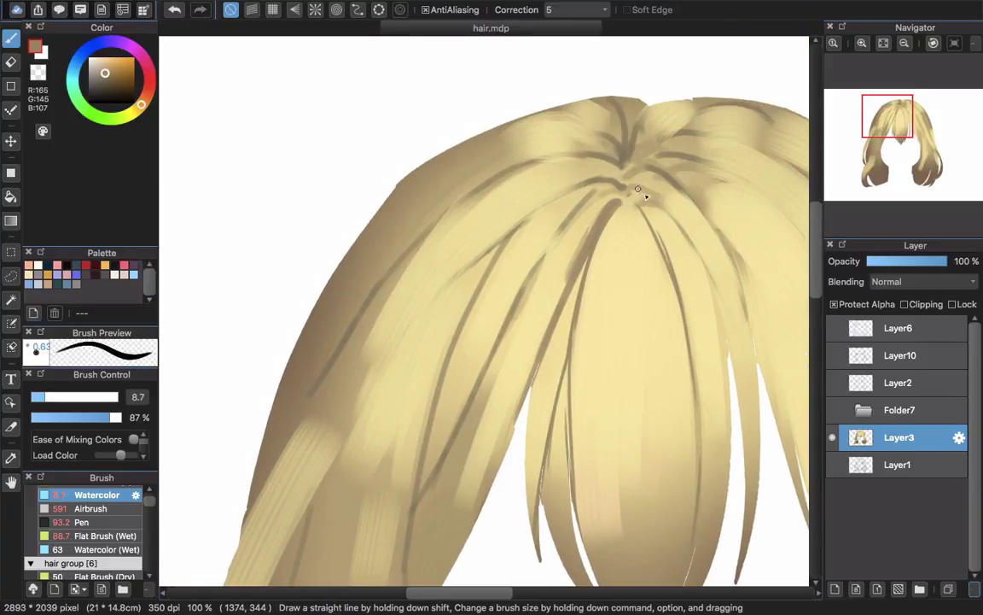
key(])
key(])
key(])
key(])
key(])
key(])
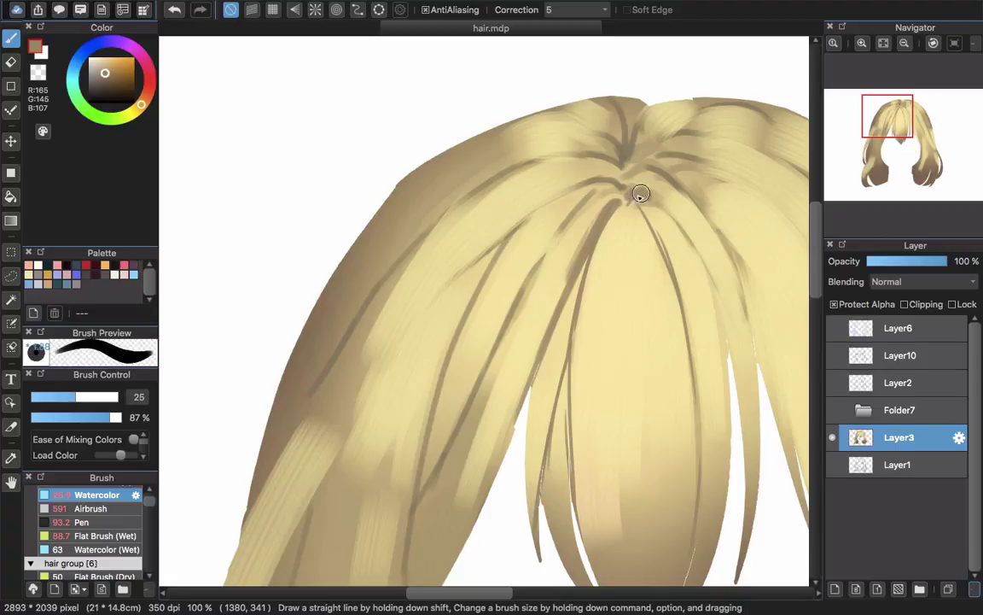
mouse_move(630, 202)
mouse_down()
mouse_move(687, 232)
mouse_move(724, 328)
mouse_up()
Step: Reduce the brush size and paint thin shading strands separating the narrow locks right of the central bangs
key([)
key([)
key([)
key([)
key([)
key([)
drag(682, 231, 728, 406)
drag(708, 276, 744, 444)
Step: Set the brush to 23 and fill the crown around the parting with tan-brown shading
mouse_move(578, 271)
mouse_down()
mouse_move(677, 205)
mouse_move(657, 172)
mouse_up()
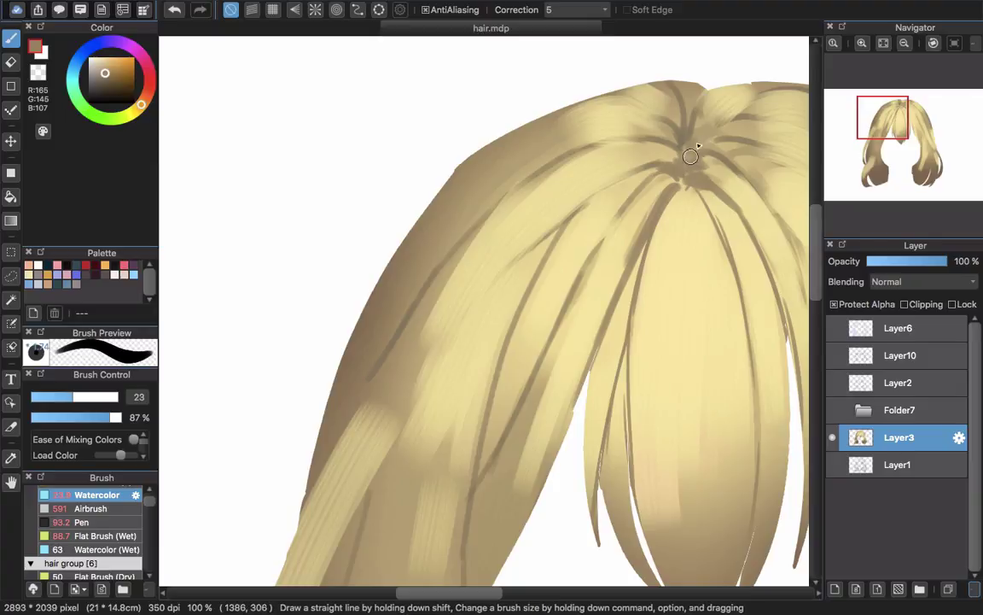
mouse_move(694, 126)
mouse_down()
mouse_move(711, 118)
mouse_move(690, 137)
mouse_move(706, 137)
mouse_up()
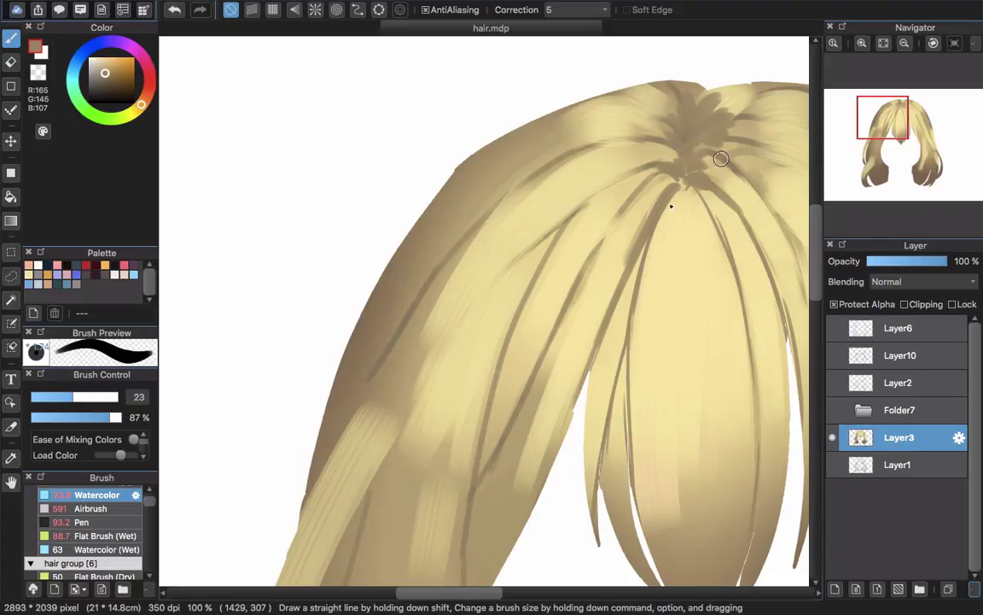
Step: Paint tan-brown shading strands on the left hair, from the upper bangs down through the thin outer strand
scroll(636, 195, down, 3)
scroll(625, 219, up, 1)
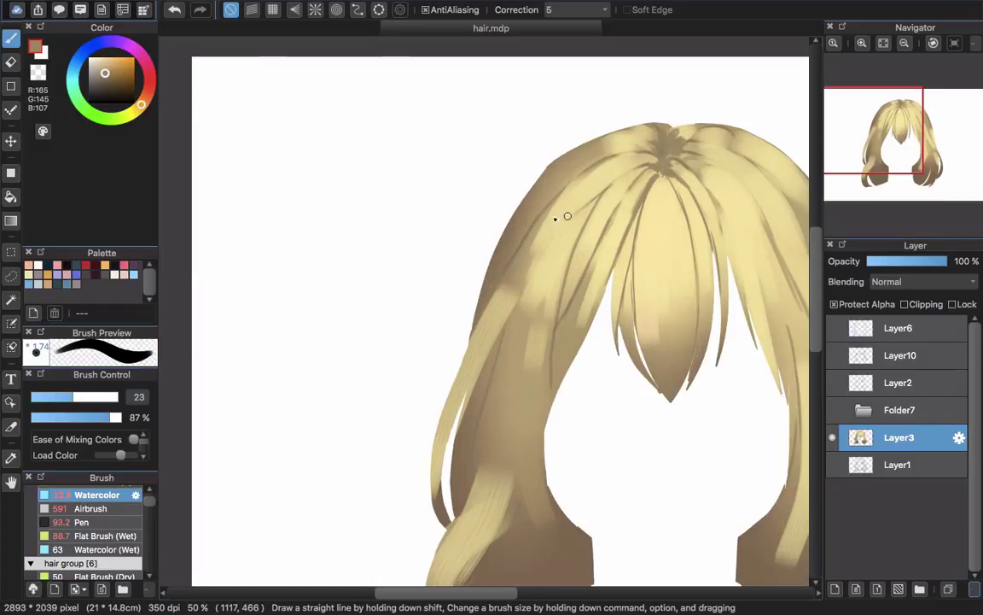
drag(581, 274, 566, 293)
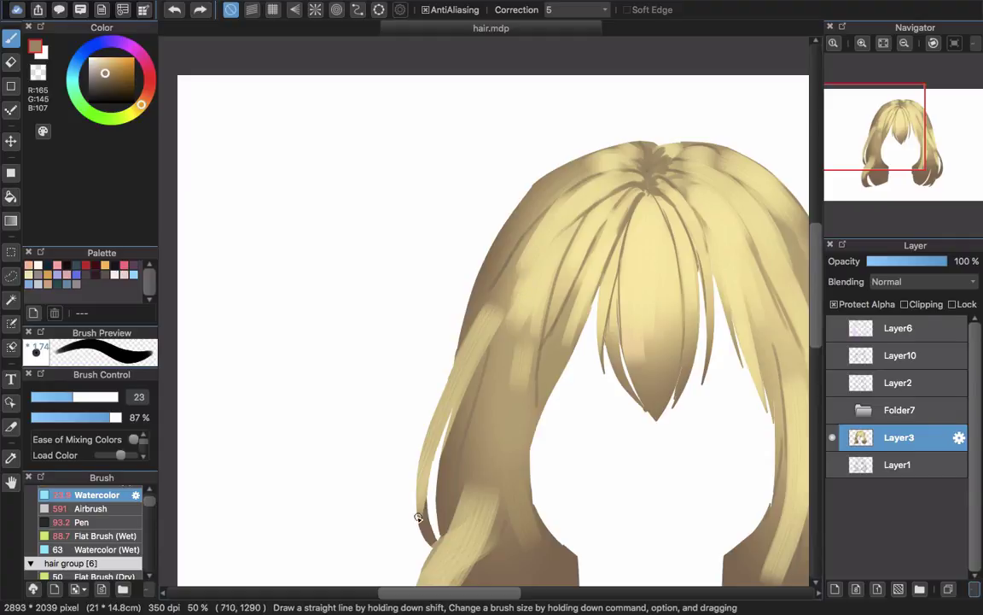
drag(465, 378, 479, 362)
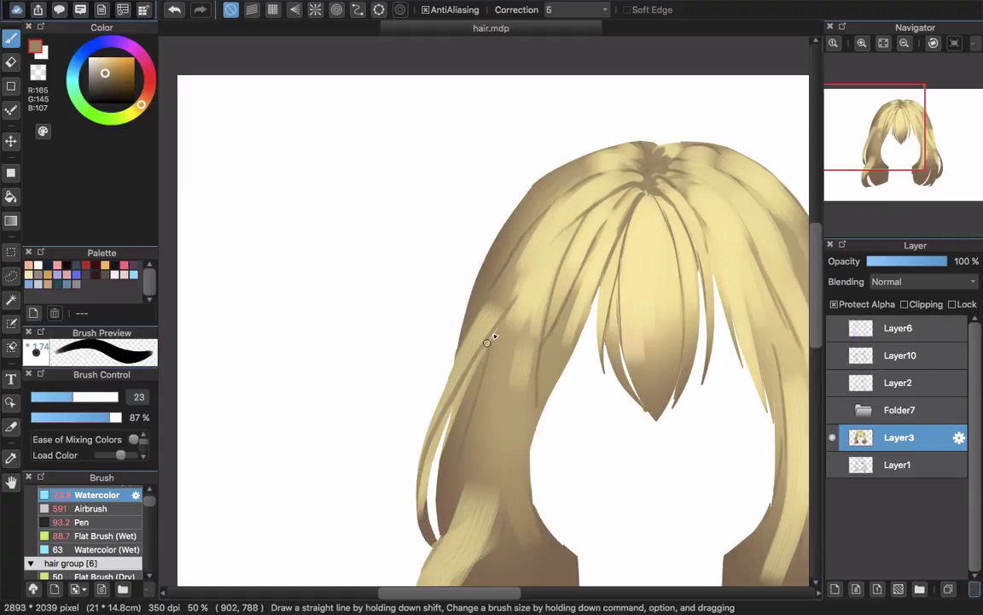
drag(516, 295, 591, 206)
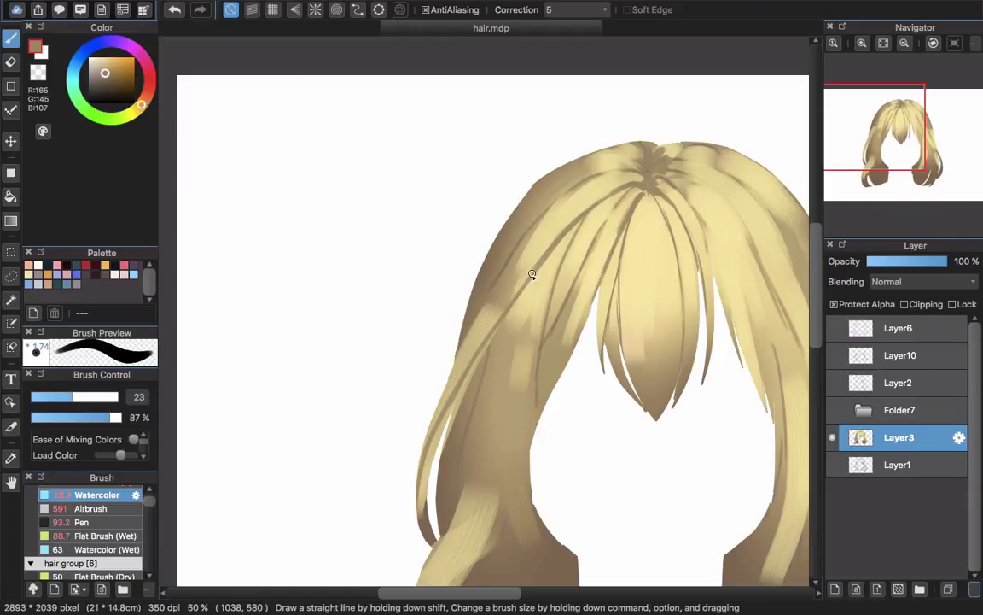
Step: Enlarge the brush to 30 and paint long shading strands down the left hair beside the face to its lower end
mouse_move(552, 263)
alt+super+mouse_down()
mouse_move(581, 219)
mouse_move(569, 233)
mouse_move(544, 371)
alt+super+mouse_up()
key(super+z)
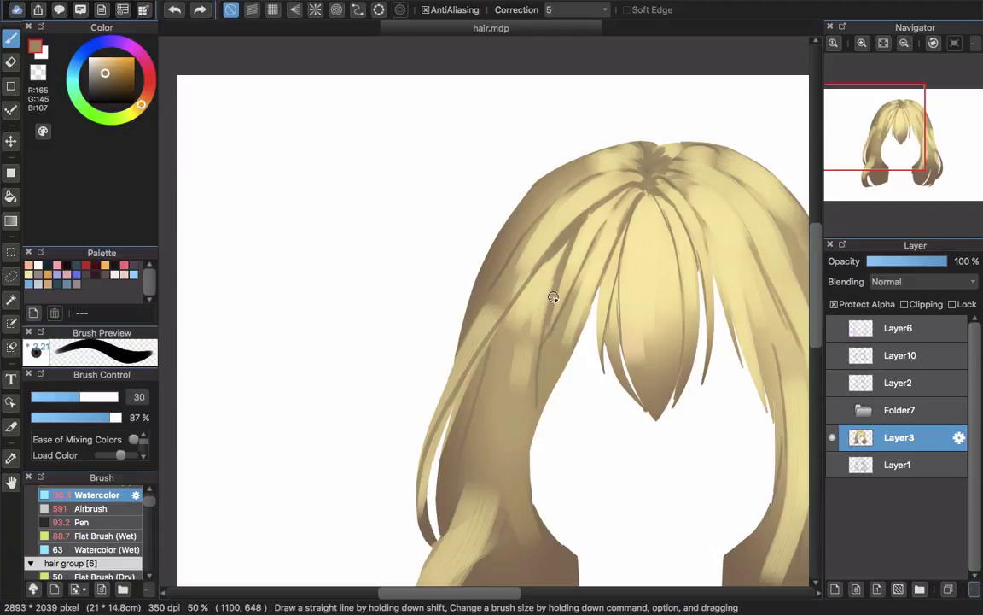
drag(551, 295, 536, 409)
drag(506, 489, 533, 401)
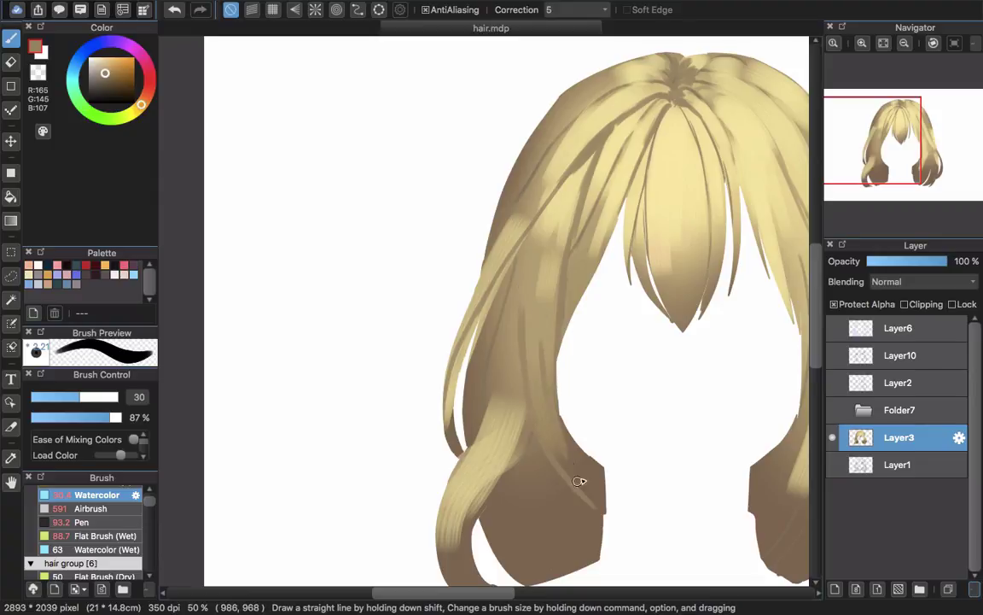
drag(548, 359, 626, 529)
drag(543, 403, 597, 459)
drag(577, 300, 577, 417)
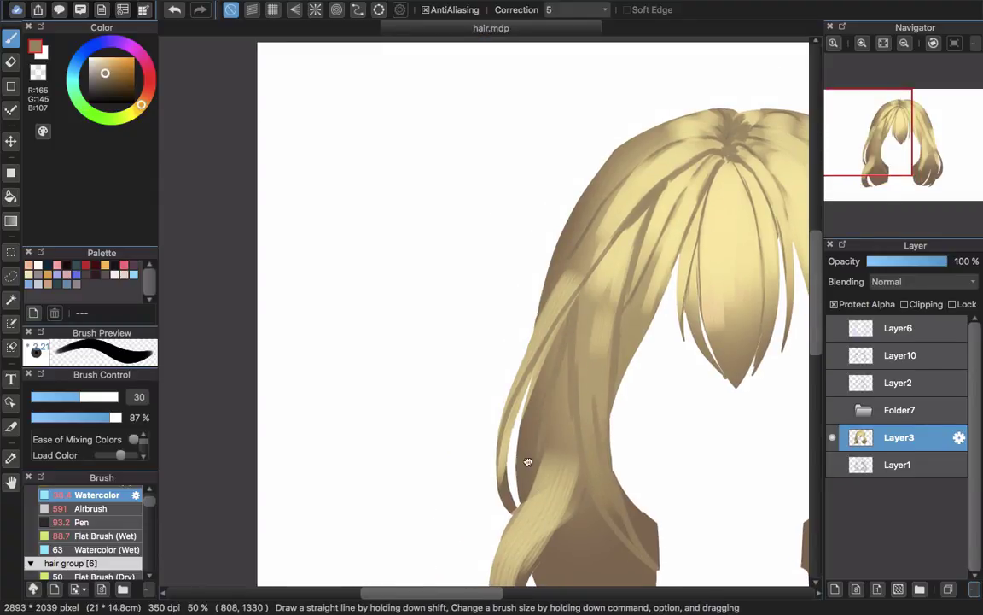
Step: Sample a lighter tan (RGB 179, 158, 115), enlarge the brush to 75 and blend broad strokes down the left hair behind the outer strand
drag(528, 462, 537, 271)
alt+click(571, 303)
key(bracketright)
key(bracketright)
key(bracketright)
key(bracketright)
key(bracketright)
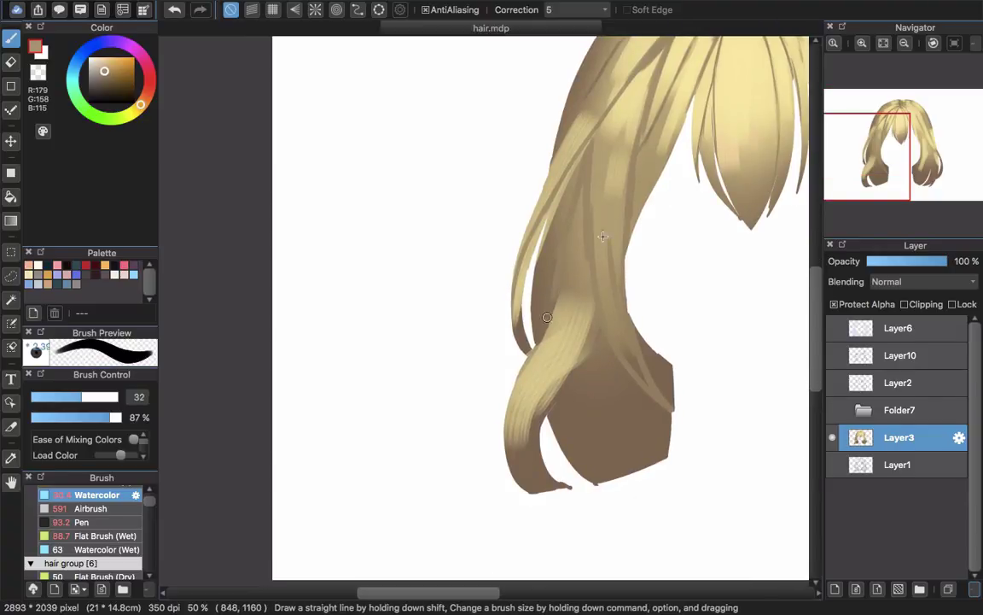
drag(589, 183, 569, 314)
drag(580, 231, 566, 307)
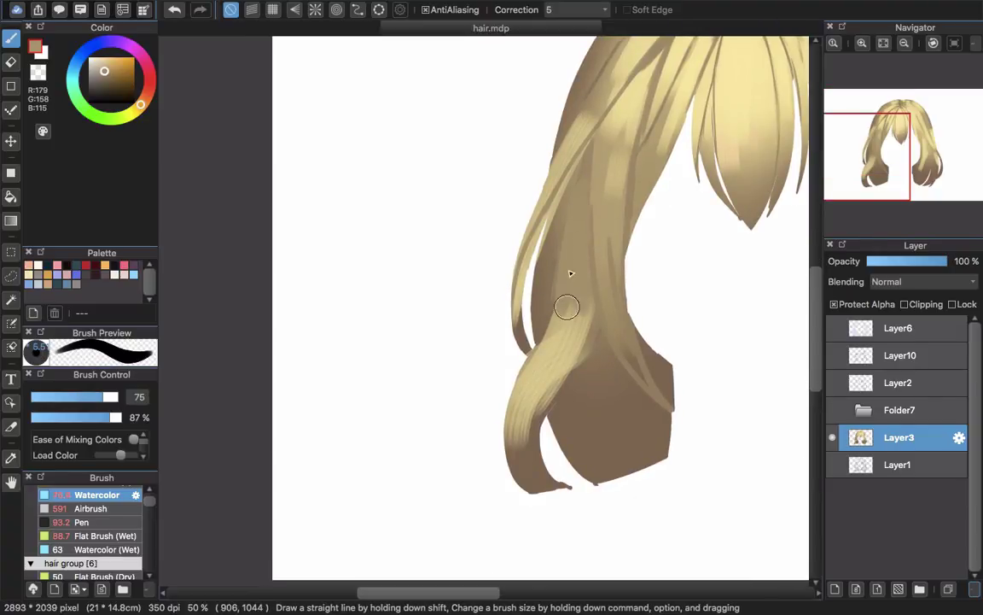
mouse_move(582, 250)
mouse_down()
mouse_move(563, 328)
mouse_move(545, 354)
mouse_up()
drag(602, 120, 579, 222)
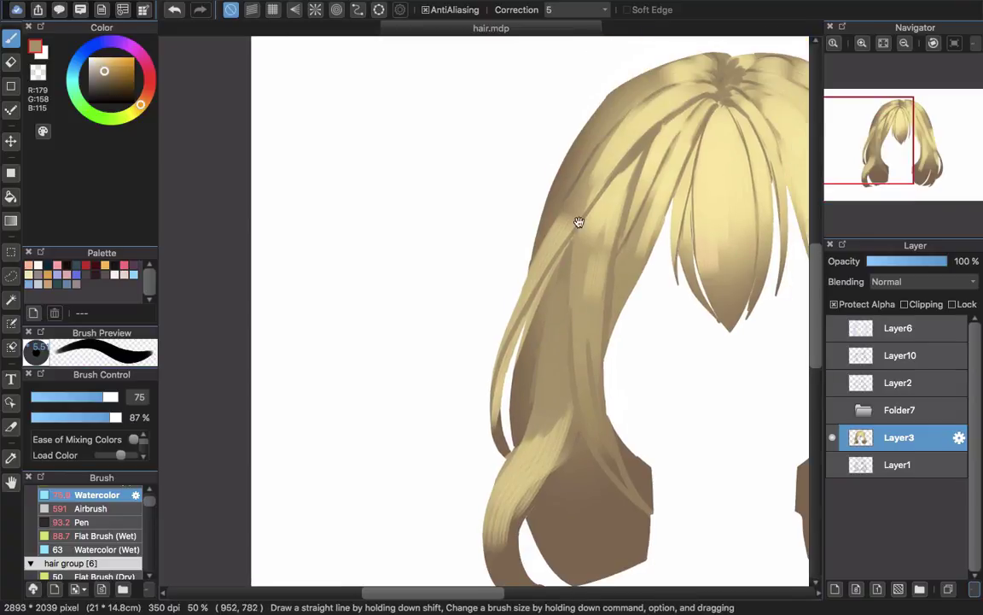
scroll(541, 307, up, 3)
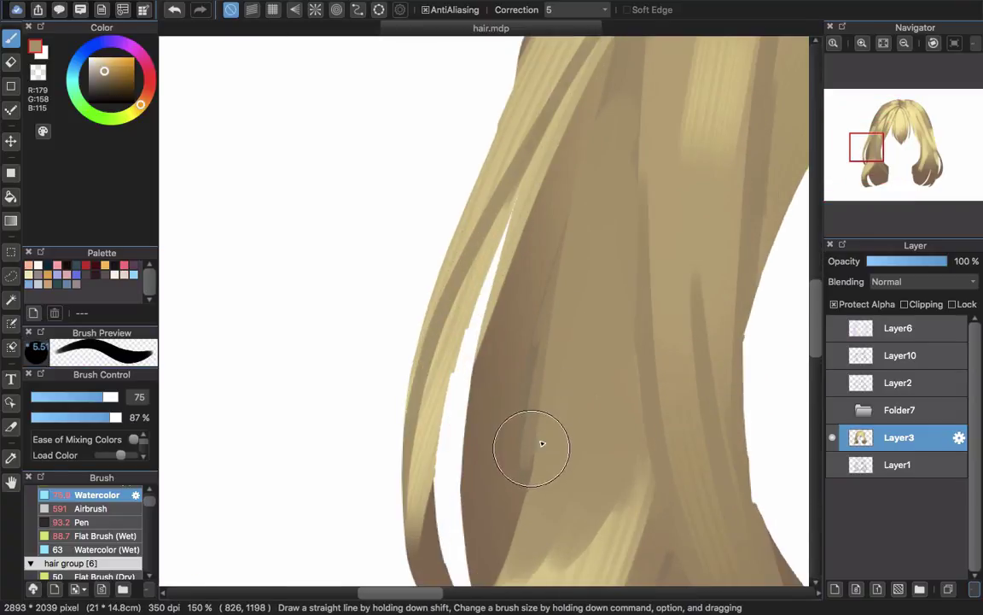
Step: Sample lighter tans up to RGB 200, 184, 130 and smooth the streaks where the left hair flows into its lower curl
scroll(572, 512, down, 3)
alt+click(559, 530)
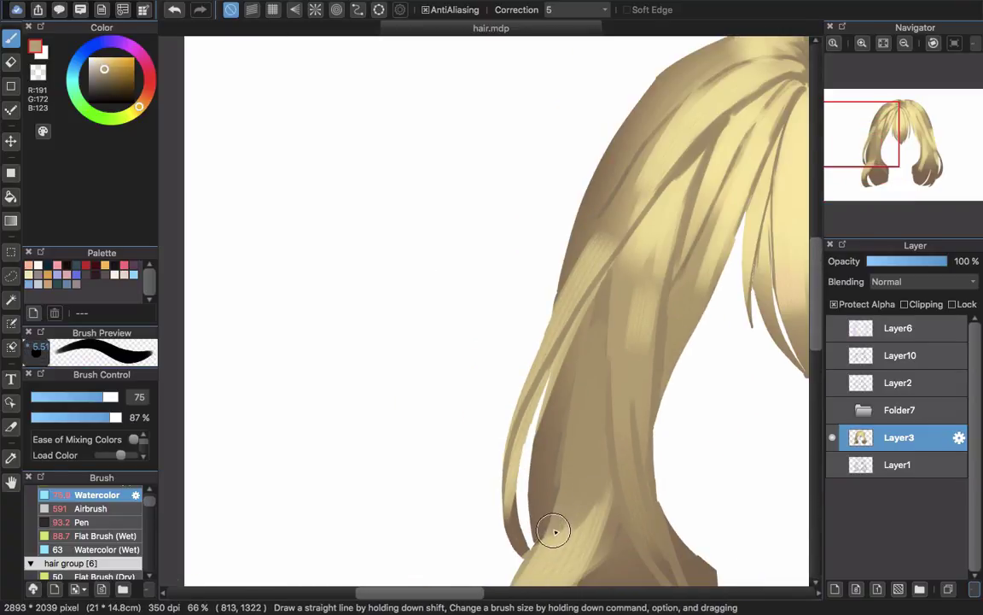
drag(555, 536, 513, 399)
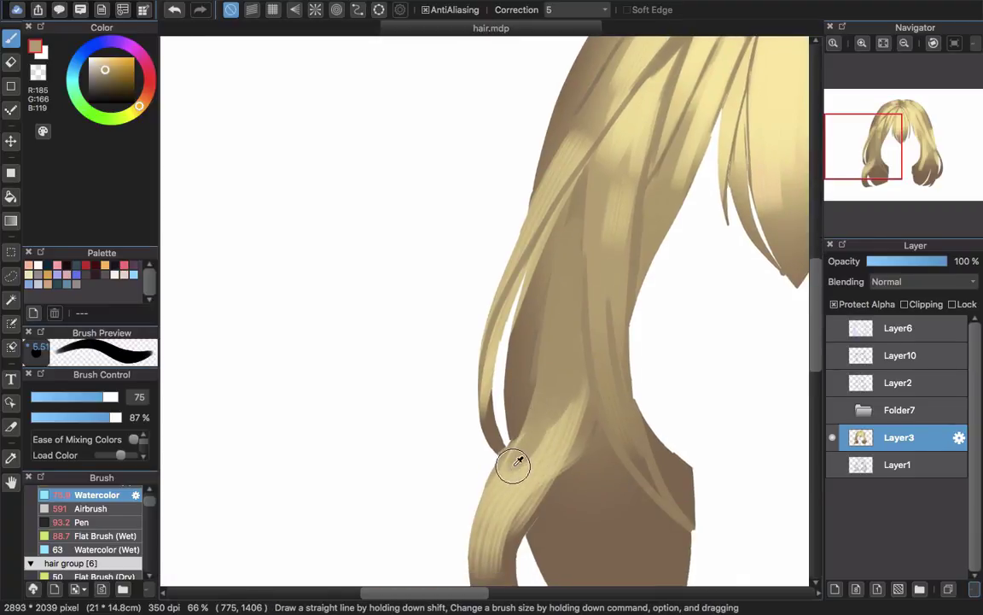
alt+click(516, 460)
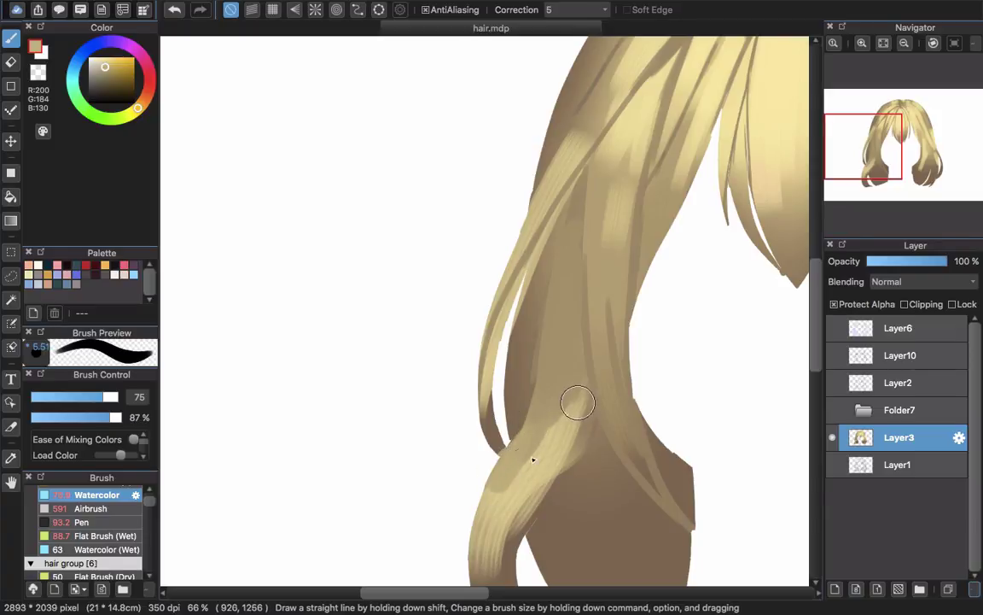
mouse_move(550, 435)
mouse_down()
mouse_move(571, 397)
mouse_move(564, 402)
mouse_up()
drag(530, 464, 577, 394)
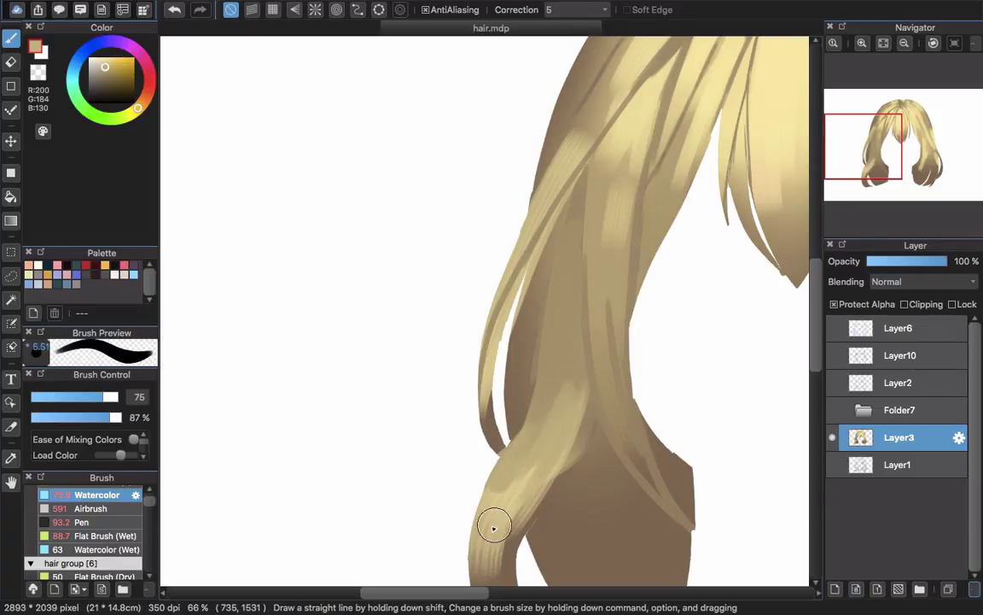
drag(503, 479, 555, 391)
Step: Extend the light tan in broad strokes down the outer side of the lower left curl towards its tip
drag(612, 287, 538, 459)
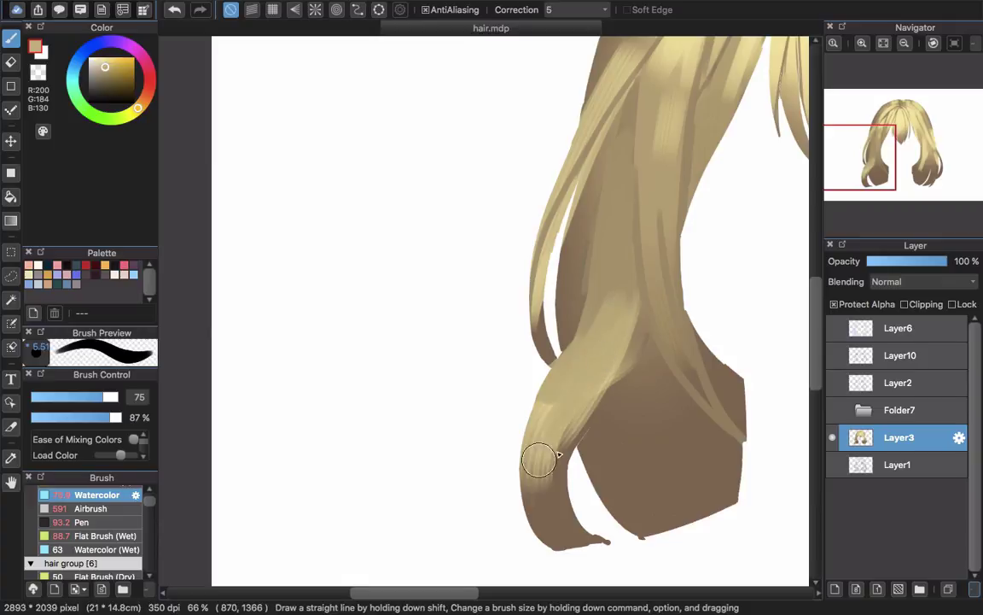
drag(597, 367, 546, 444)
drag(547, 404, 557, 489)
drag(589, 399, 547, 503)
drag(564, 430, 549, 515)
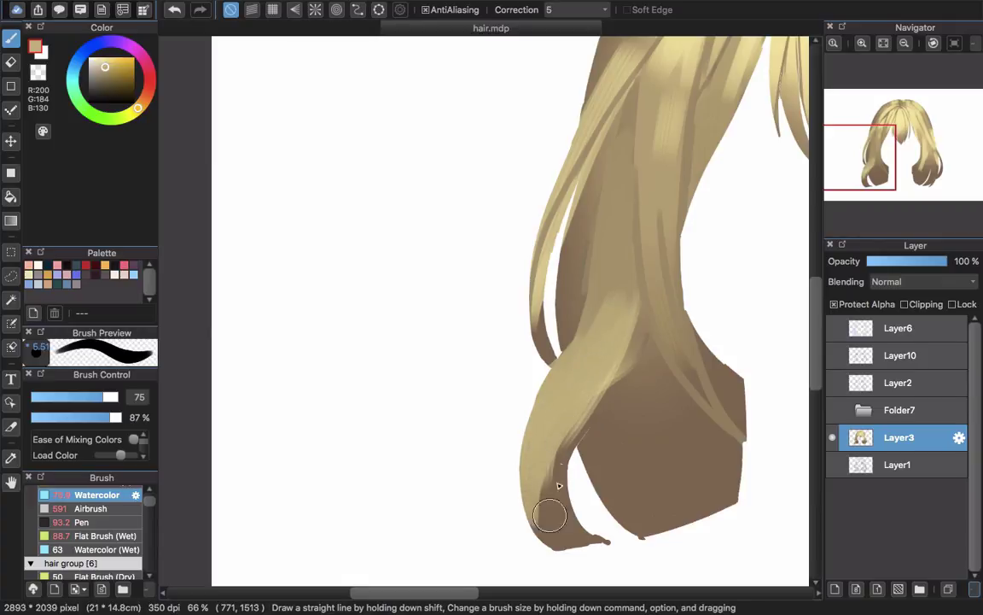
Step: Reduce the brush to 31 and paint thin light tan strands along the inner side of the lower left curl
scroll(566, 512, up, 3)
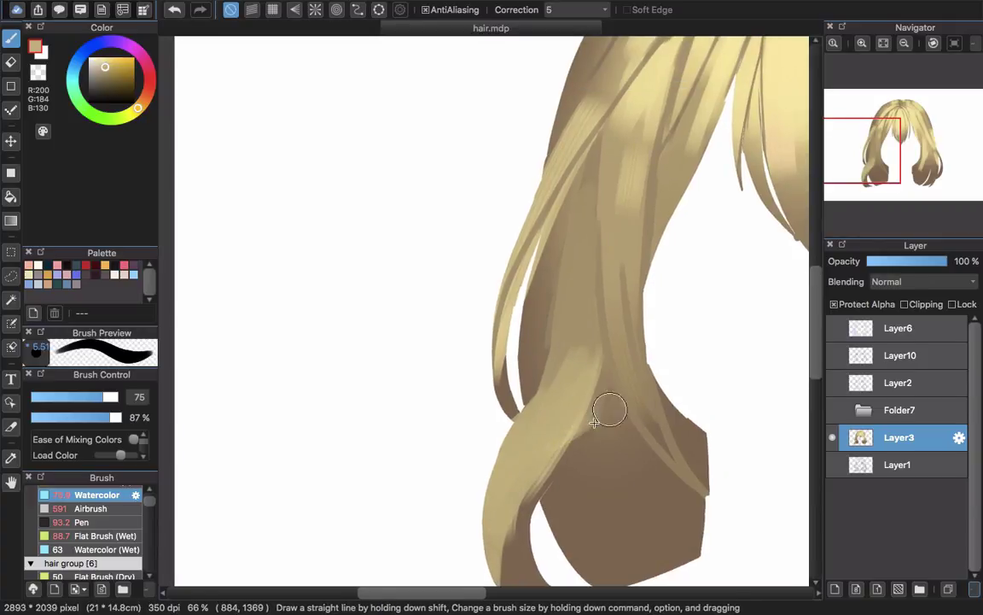
key([)
mouse_move(554, 445)
mouse_down()
mouse_move(529, 492)
mouse_move(533, 533)
mouse_up()
mouse_move(529, 461)
mouse_down()
mouse_move(527, 398)
mouse_move(539, 420)
mouse_move(520, 518)
mouse_move(532, 473)
mouse_up()
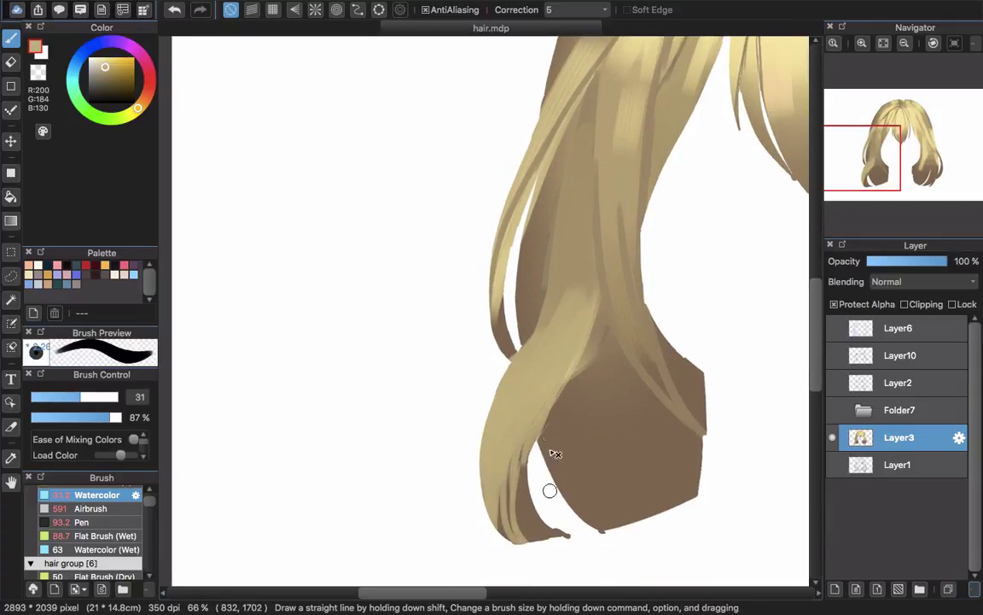
Step: Sample a brown (RGB 150, 127, 95), set the brush to 56 and deepen the shadow behind the left outer strand
scroll(530, 461, up, 3)
scroll(527, 393, up, 2)
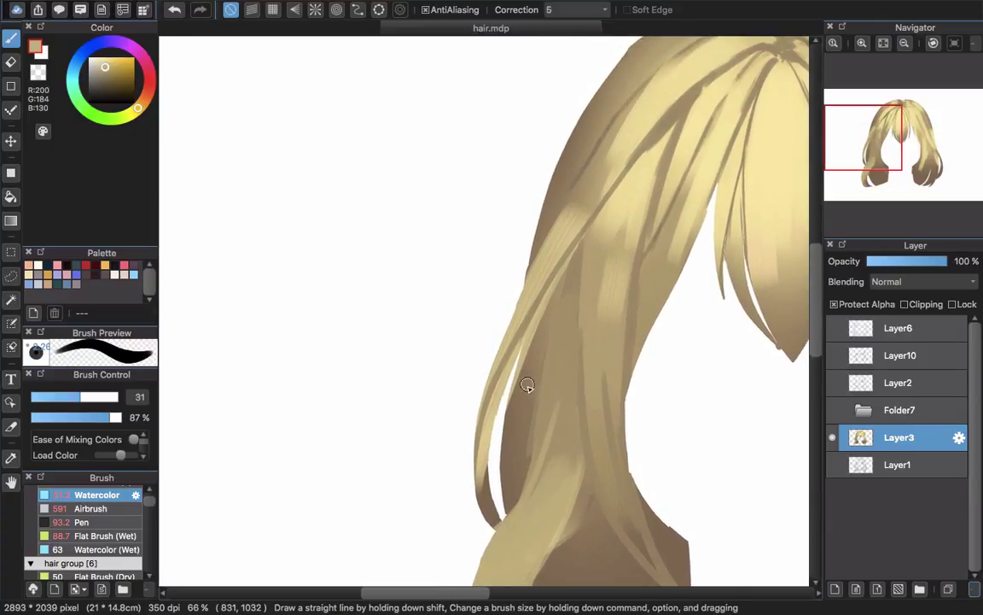
alt+click(522, 424)
mouse_move(514, 407)
mouse_down()
mouse_move(551, 345)
mouse_move(534, 400)
mouse_up()
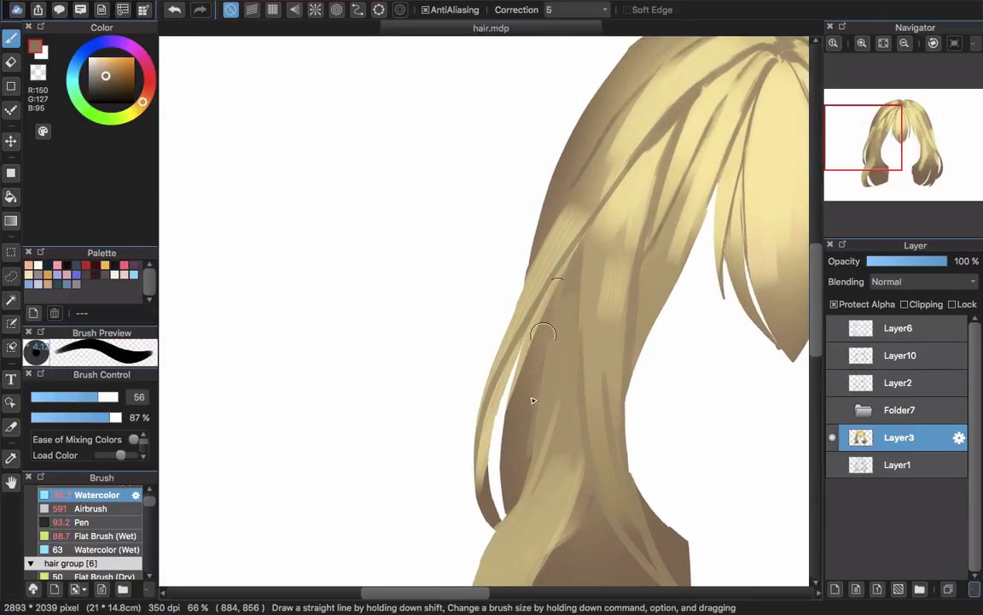
drag(546, 335, 531, 407)
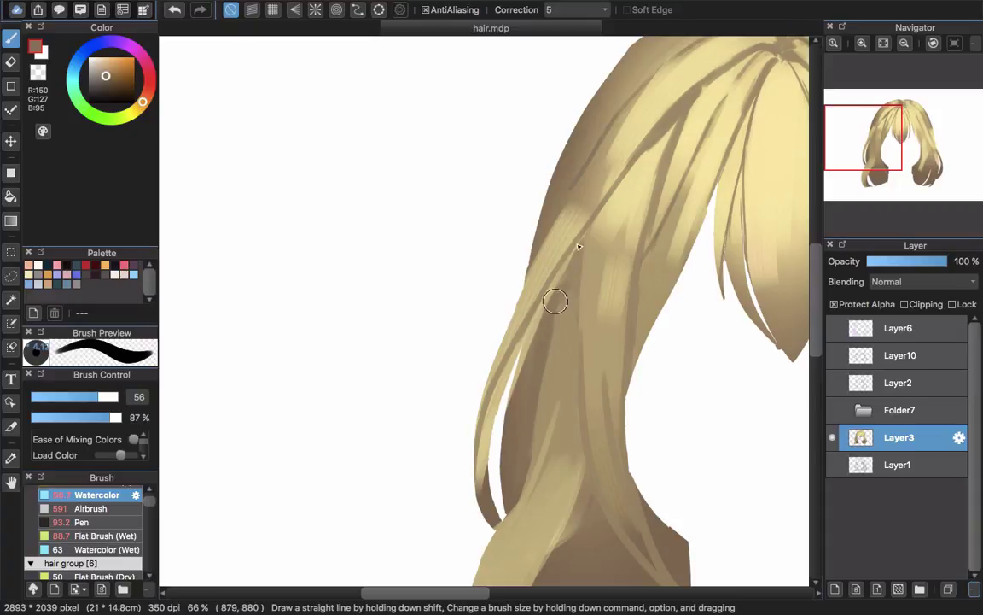
Step: Undo the last stroke, sample a tan (RGB 188, 166, 119) and paint strands along the outer upper left hair
scroll(529, 418, up, 3)
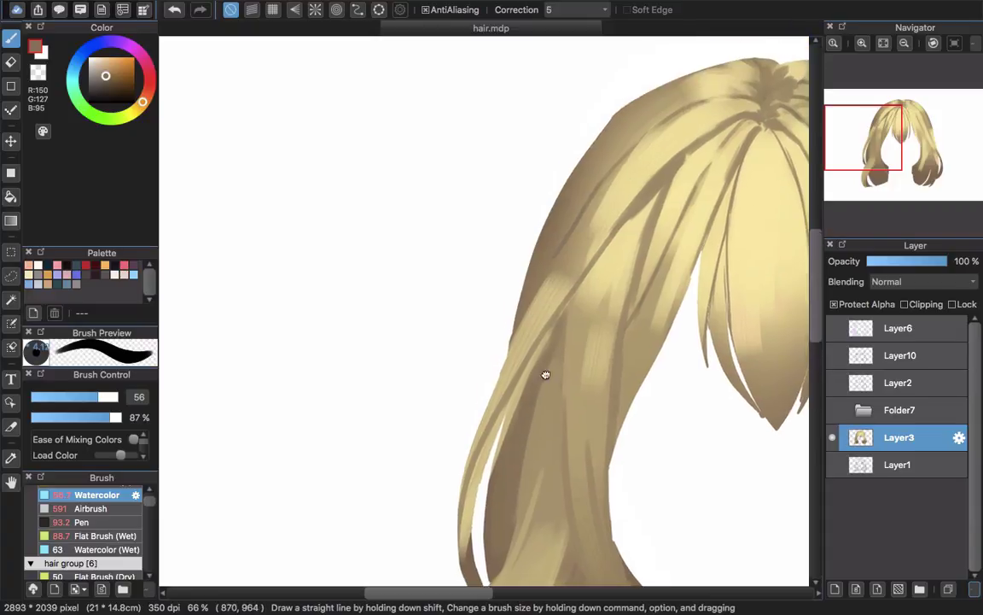
scroll(566, 307, up, 3)
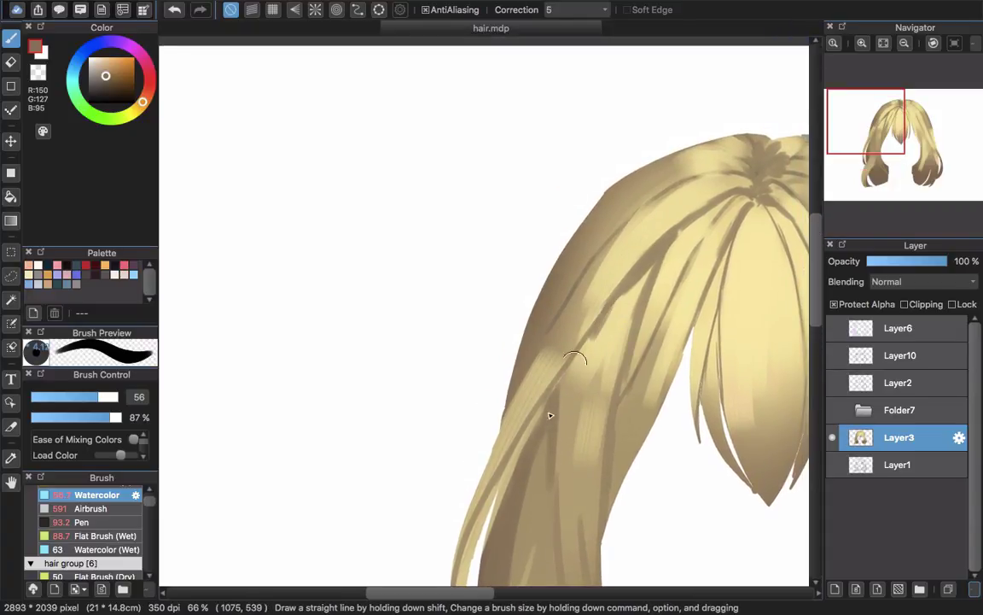
scroll(502, 467, up, 4)
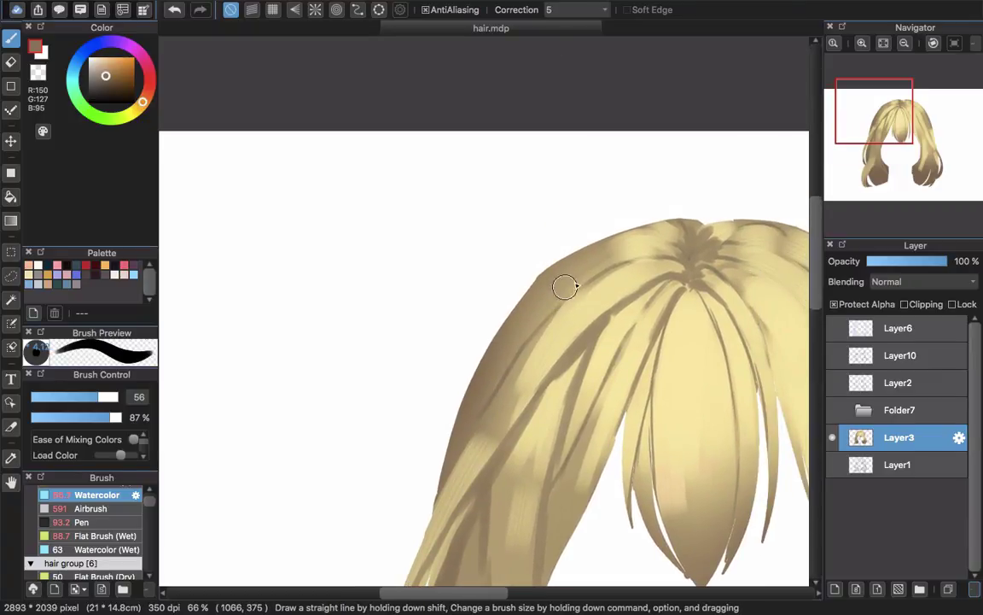
key(super+z)
drag(482, 404, 552, 271)
alt+click(559, 294)
drag(483, 404, 538, 283)
drag(463, 444, 509, 334)
mouse_move(447, 462)
mouse_down()
mouse_move(485, 430)
mouse_move(534, 346)
mouse_up()
drag(575, 303, 542, 330)
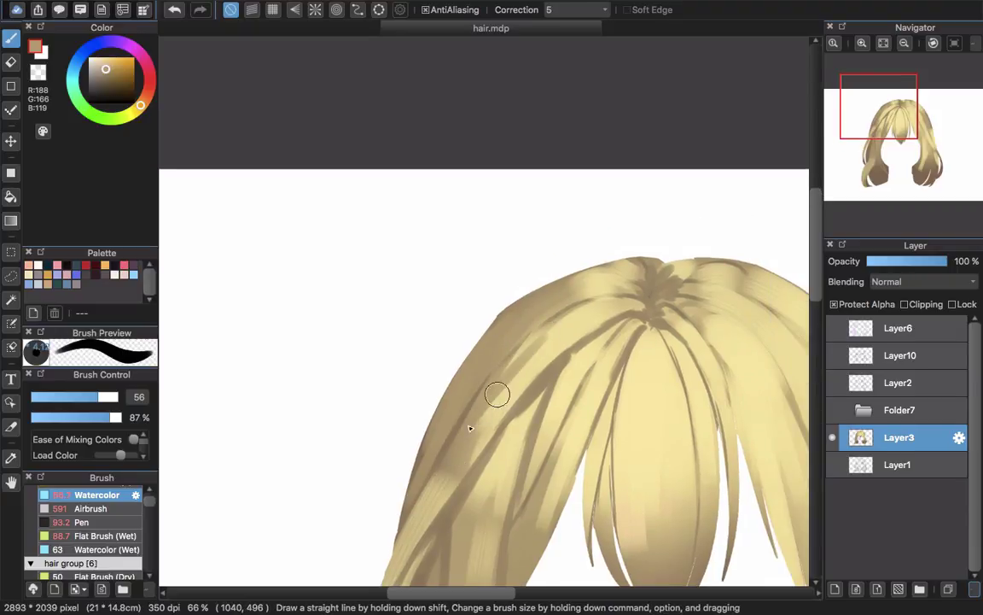
drag(473, 429, 544, 309)
Step: Enlarge the brush to 95 and blend broad tan strokes down the upper left hair into the outer strand
key(])
key(])
key(])
key(])
mouse_move(483, 394)
mouse_down()
mouse_move(592, 253)
mouse_move(564, 281)
mouse_up()
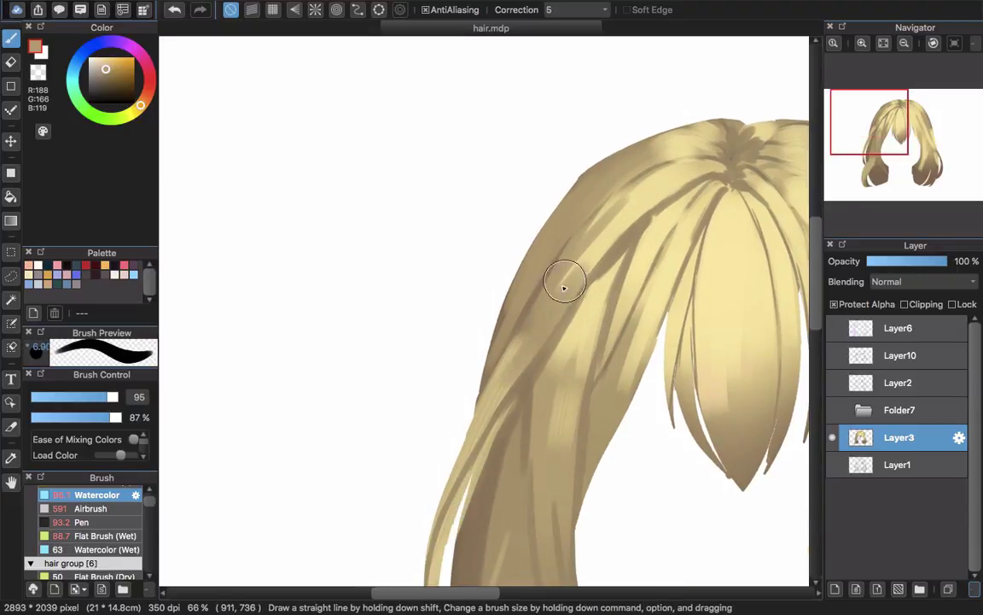
mouse_move(461, 444)
mouse_down()
mouse_move(550, 296)
mouse_move(499, 378)
mouse_up()
Step: Sample a light yellow (RGB 243, 229, 160) and paint highlights along the upper left strands below the crown
alt+click(580, 272)
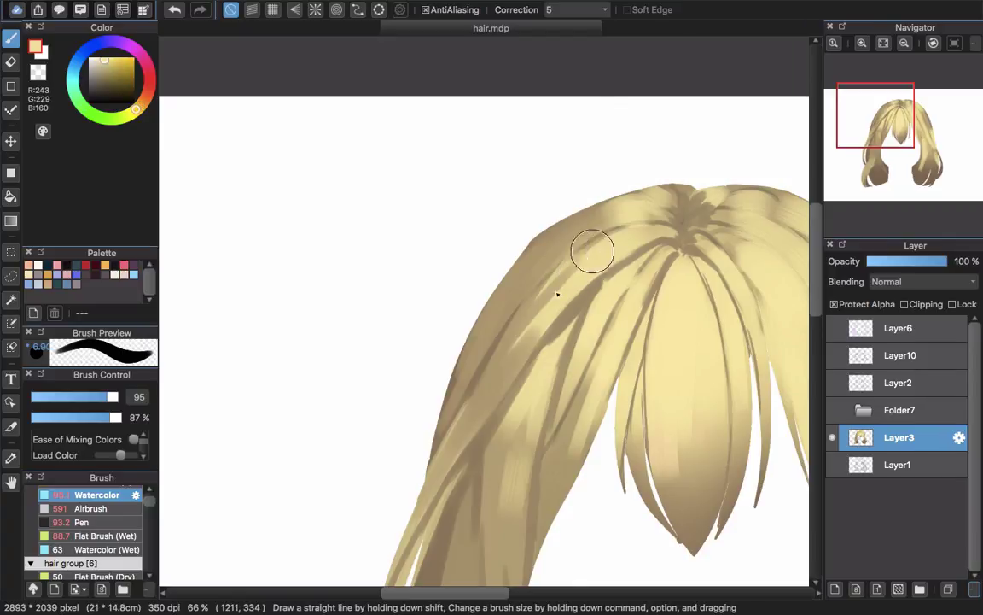
scroll(481, 414, right, 5)
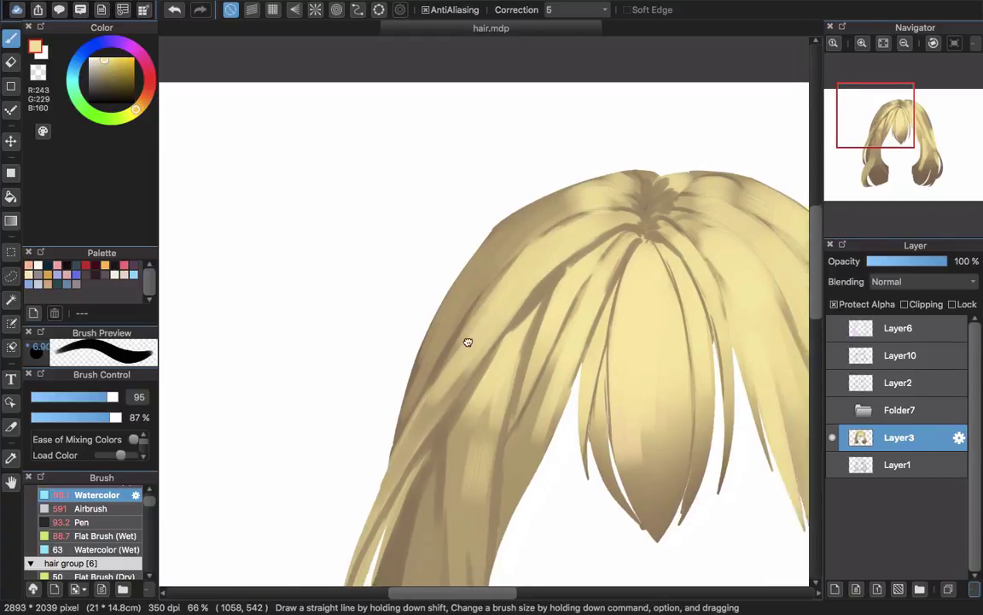
drag(468, 423, 536, 316)
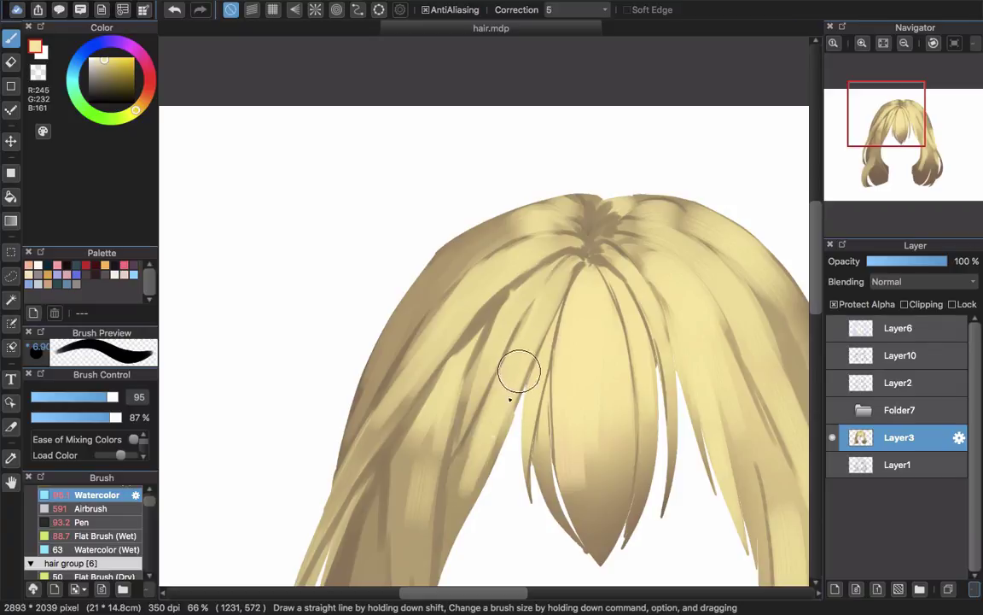
Step: Sample a pale yellow (RGB 255, 242, 179), set the brush to 92 and highlight the bangs and strands near the parting
scroll(487, 369, down, 7)
scroll(529, 341, left, 3)
mouse_move(564, 304)
mouse_down()
mouse_move(529, 265)
mouse_move(516, 331)
mouse_up()
alt+click(516, 260)
key(super+z)
drag(547, 245, 497, 375)
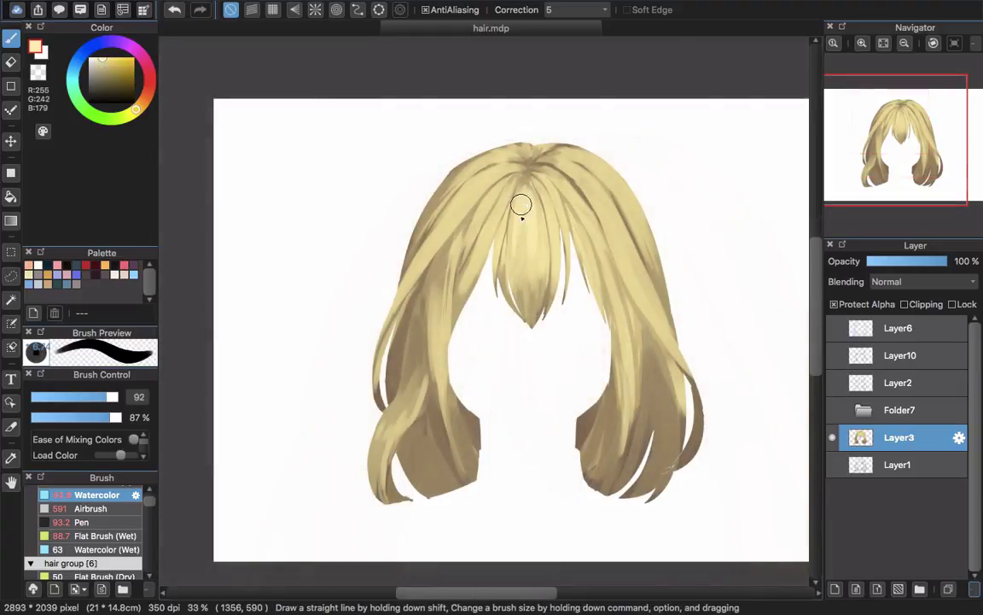
mouse_move(501, 152)
mouse_down()
mouse_move(479, 178)
mouse_move(494, 178)
mouse_up()
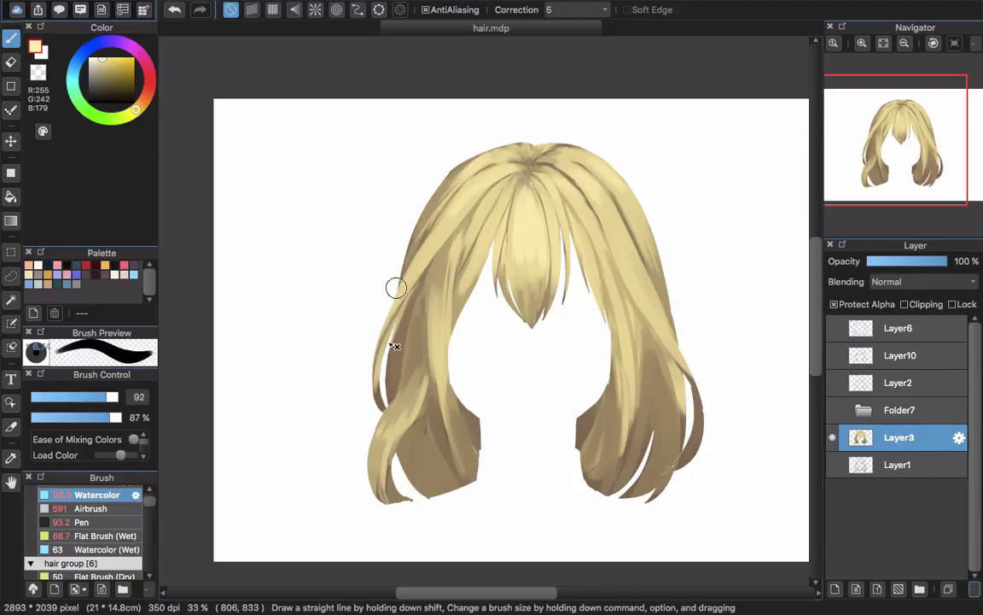
Step: Add a new layer clipped to Layer3 with Add blending and choose the Airbrush
click(857, 589)
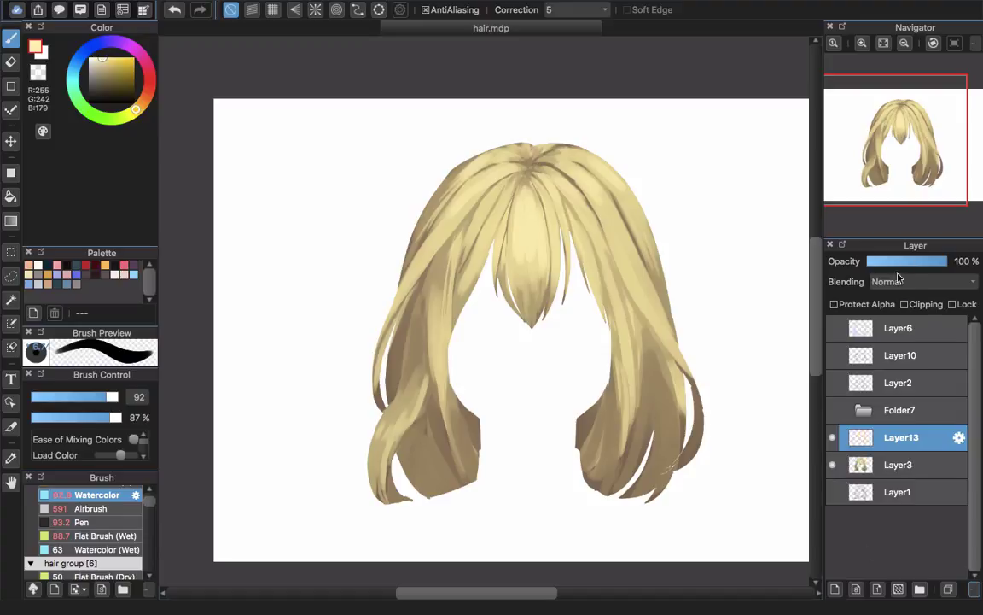
click(922, 282)
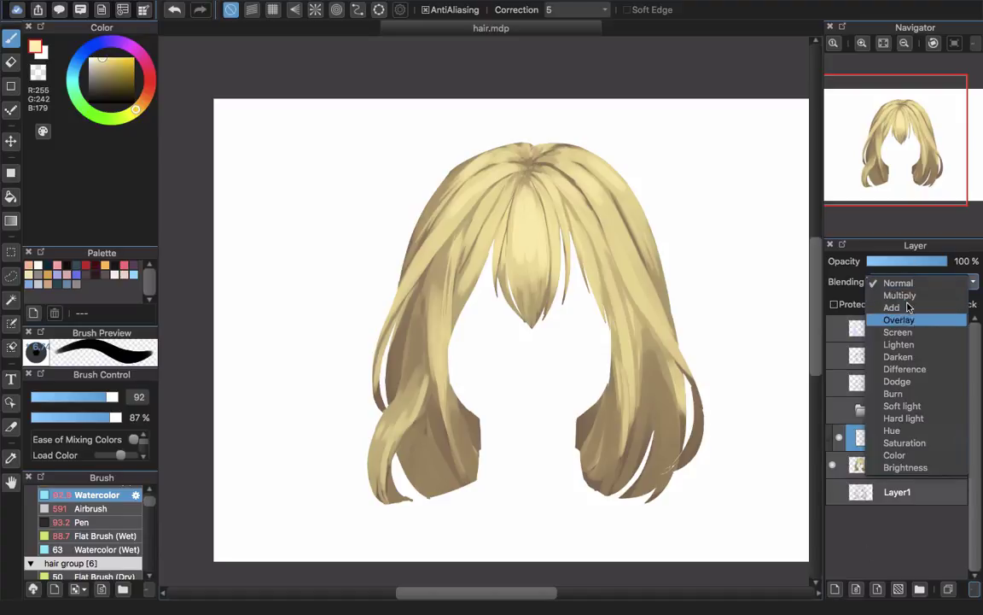
click(912, 309)
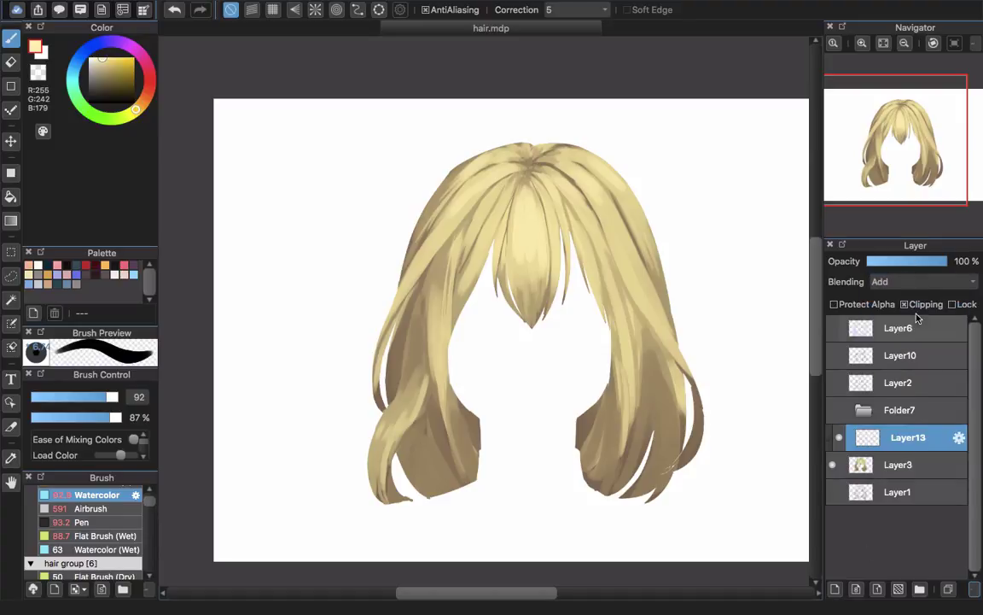
click(92, 509)
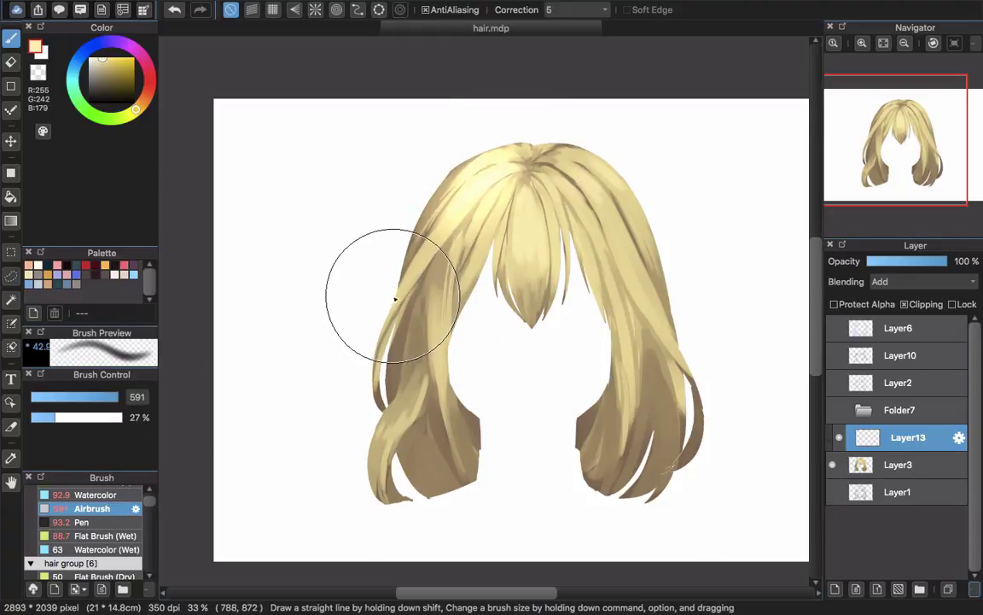
key(super+z)
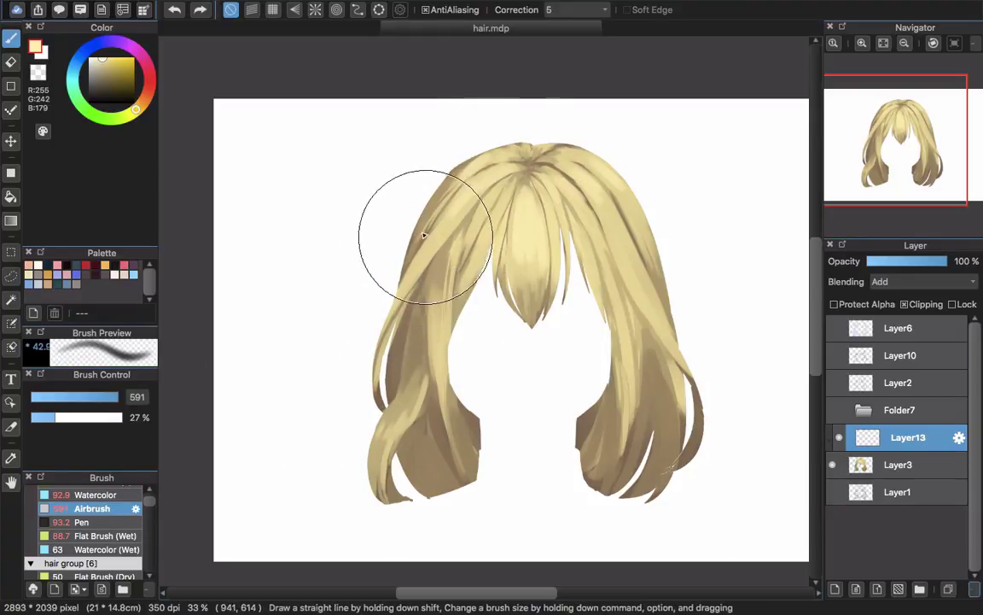
alt+click(426, 215)
mouse_move(488, 169)
mouse_down()
mouse_move(402, 276)
mouse_move(405, 287)
mouse_up()
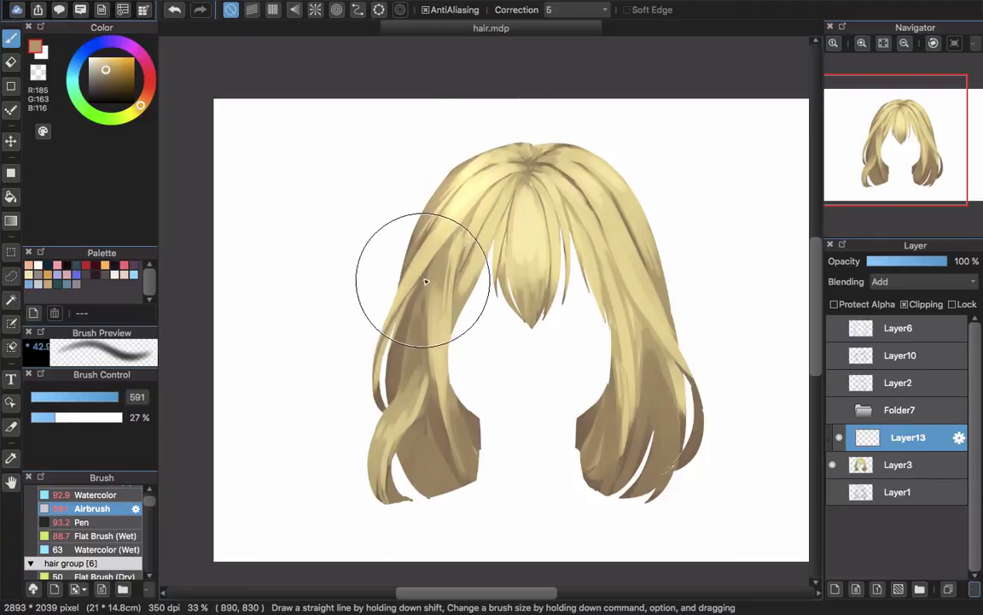
key(super+z)
Step: Sample a brown (RGB 153, 131, 97) and airbrush a soft glow across the crown and bangs at size 591
alt+click(408, 308)
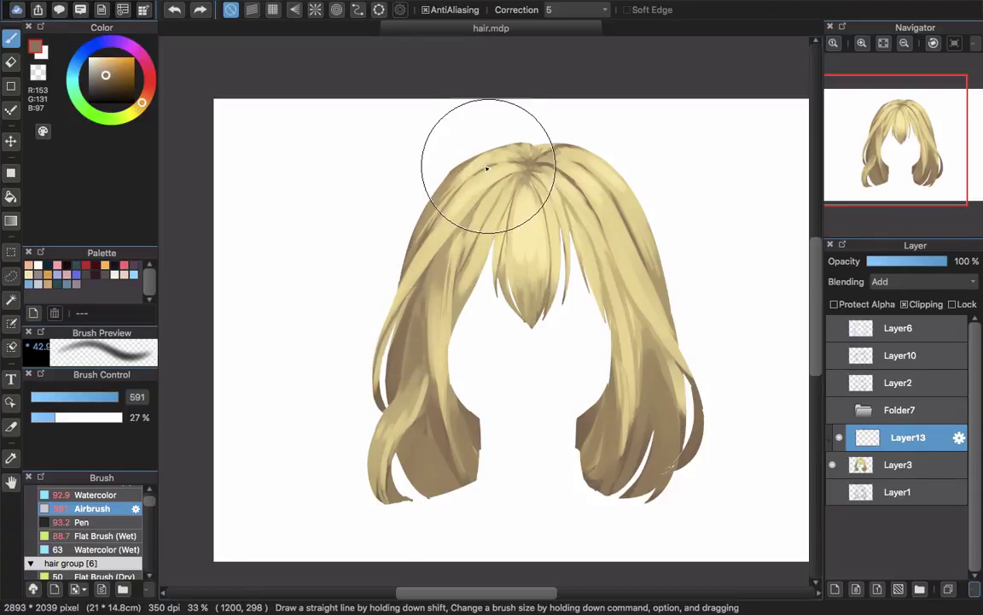
drag(488, 166, 432, 253)
drag(510, 206, 515, 263)
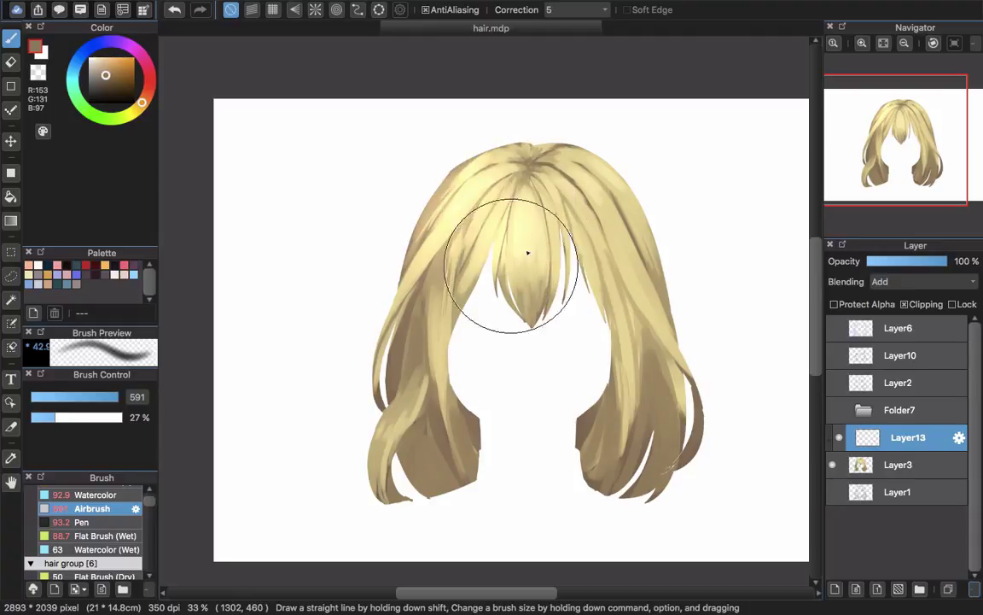
key(super+z)
mouse_move(472, 187)
mouse_down()
mouse_move(468, 146)
mouse_move(452, 136)
mouse_move(508, 223)
mouse_move(527, 283)
mouse_move(593, 224)
mouse_move(626, 226)
mouse_move(590, 148)
mouse_up()
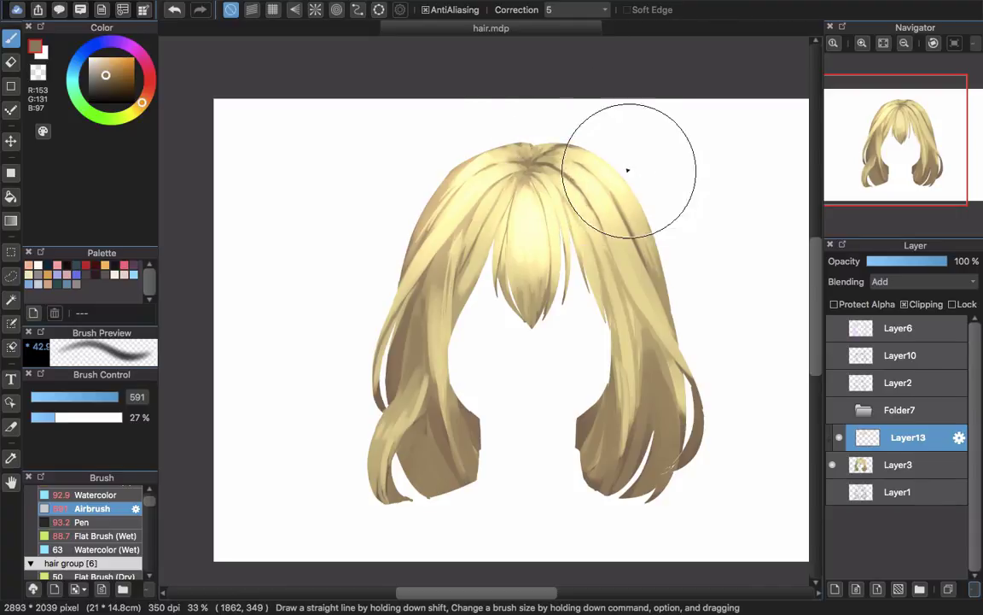
drag(541, 336, 535, 333)
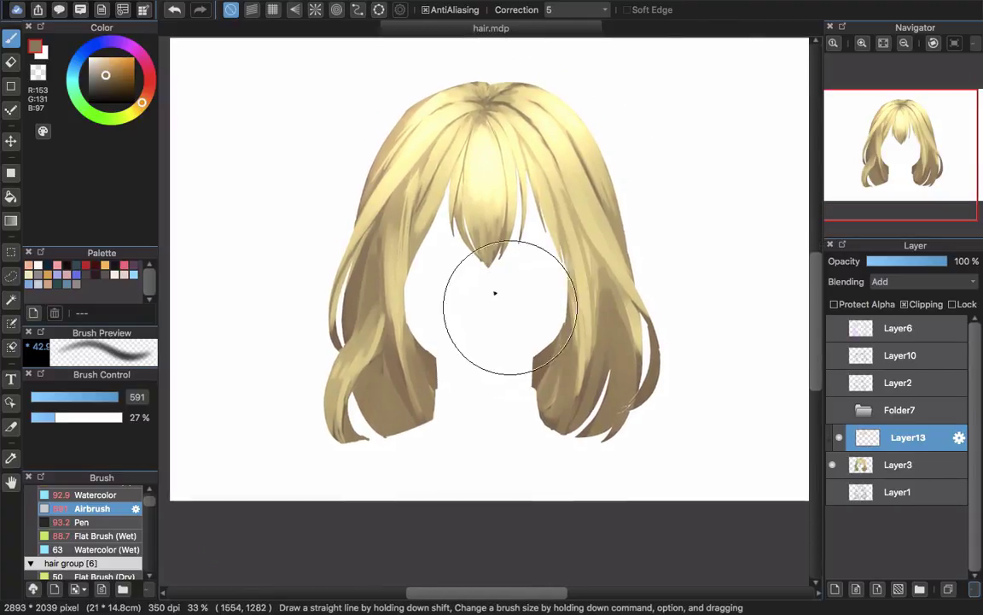
scroll(489, 213, down, 3)
scroll(447, 224, up, 1)
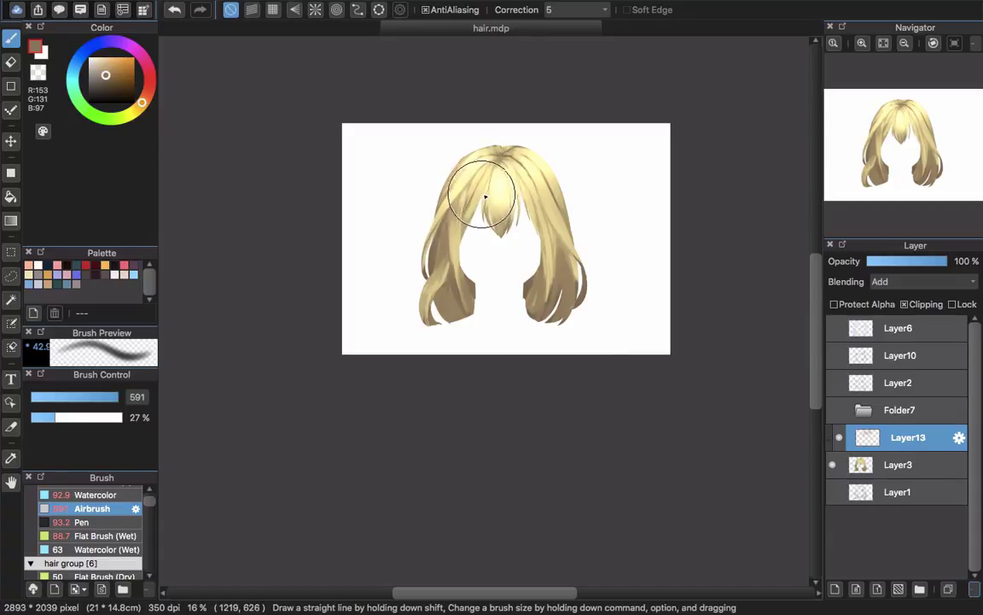
scroll(478, 203, up, 2)
mouse_move(492, 171)
mouse_down()
mouse_move(478, 185)
mouse_move(511, 144)
mouse_up()
Step: Adjust the glow layer's hue to about -58, saturation to 156% and brightness to 86%
key(super+u)
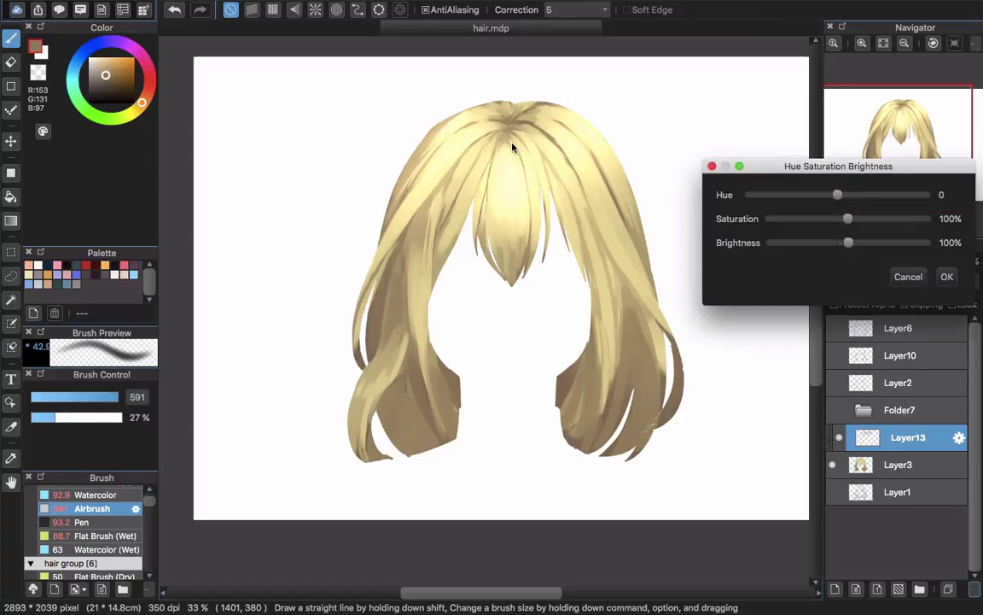
drag(889, 164, 939, 163)
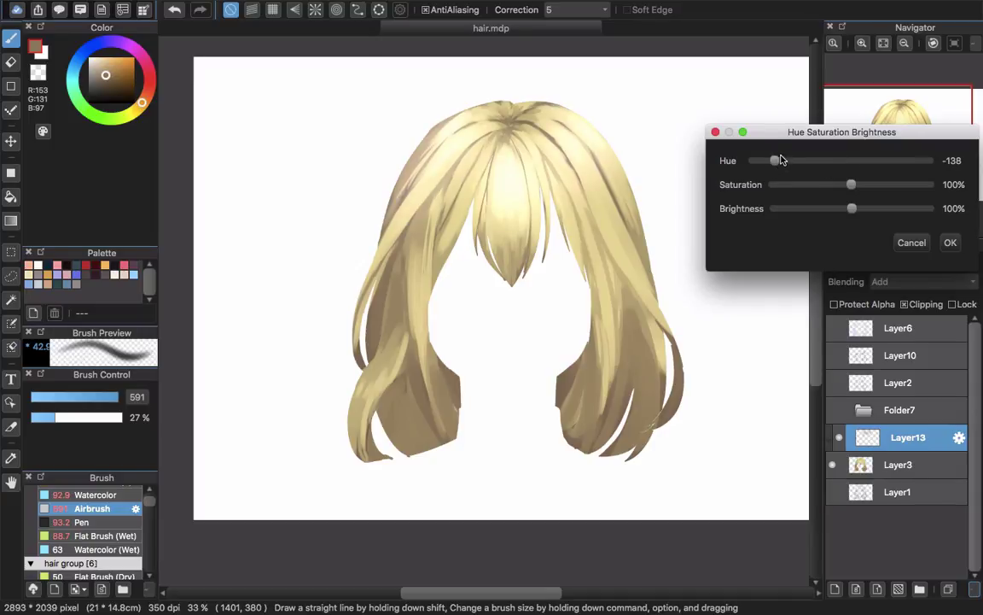
mouse_move(772, 177)
mouse_down()
mouse_move(763, 166)
mouse_move(897, 193)
mouse_move(868, 210)
mouse_move(879, 210)
mouse_move(842, 209)
mouse_up()
mouse_move(800, 163)
mouse_down()
mouse_move(850, 169)
mouse_move(807, 166)
mouse_up()
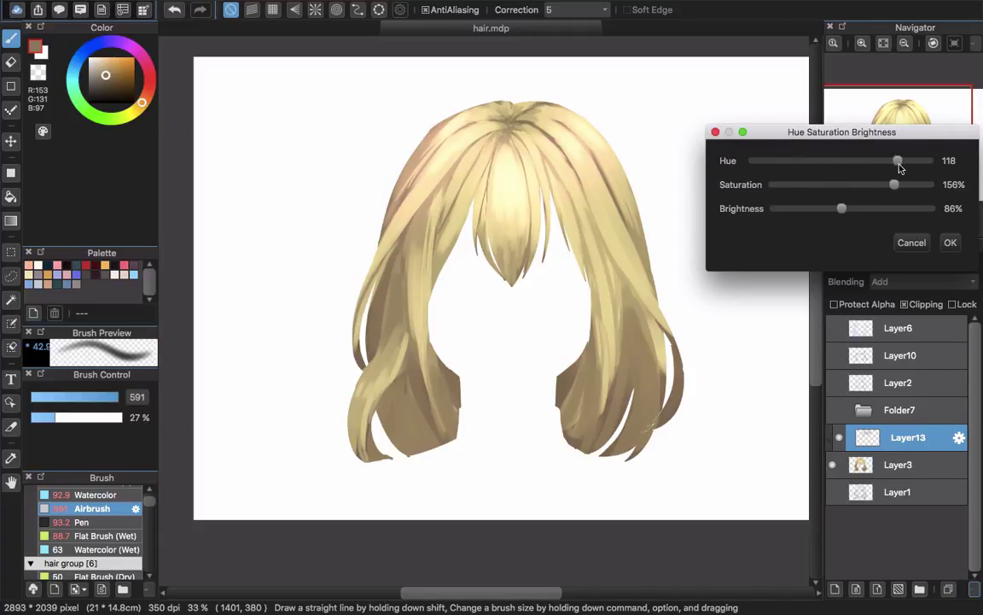
drag(900, 168, 926, 167)
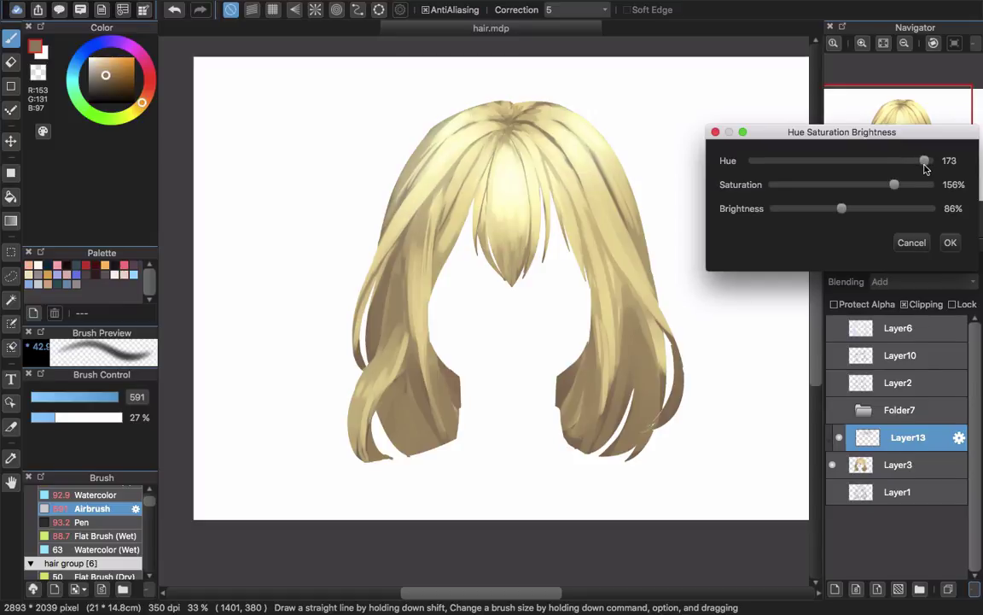
click(813, 162)
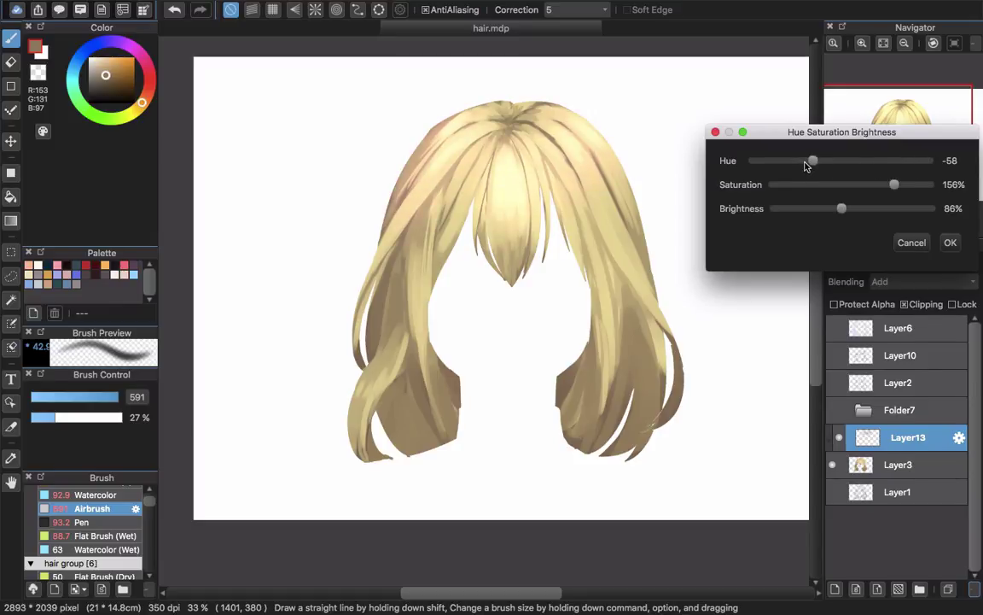
click(952, 244)
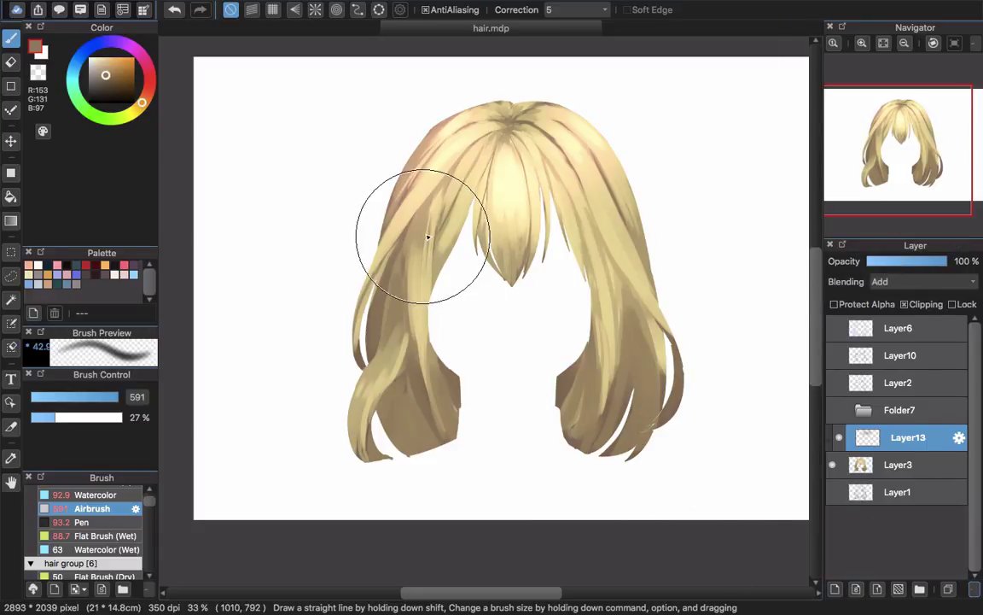
Step: Add a new clipped layer directly above Layer3, beneath the glow layer, and set its blending to Darken
click(835, 589)
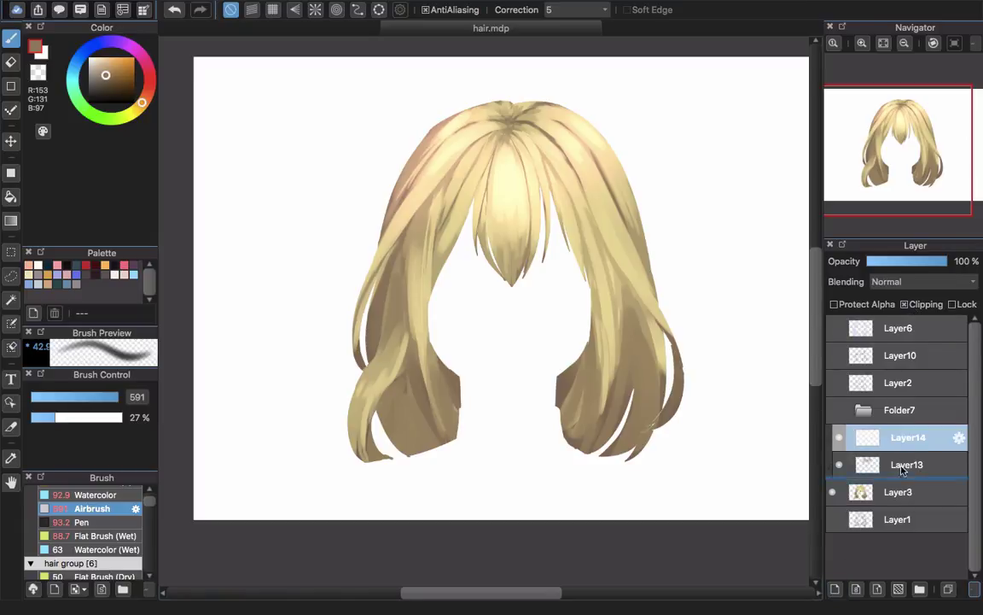
drag(907, 438, 906, 470)
click(922, 282)
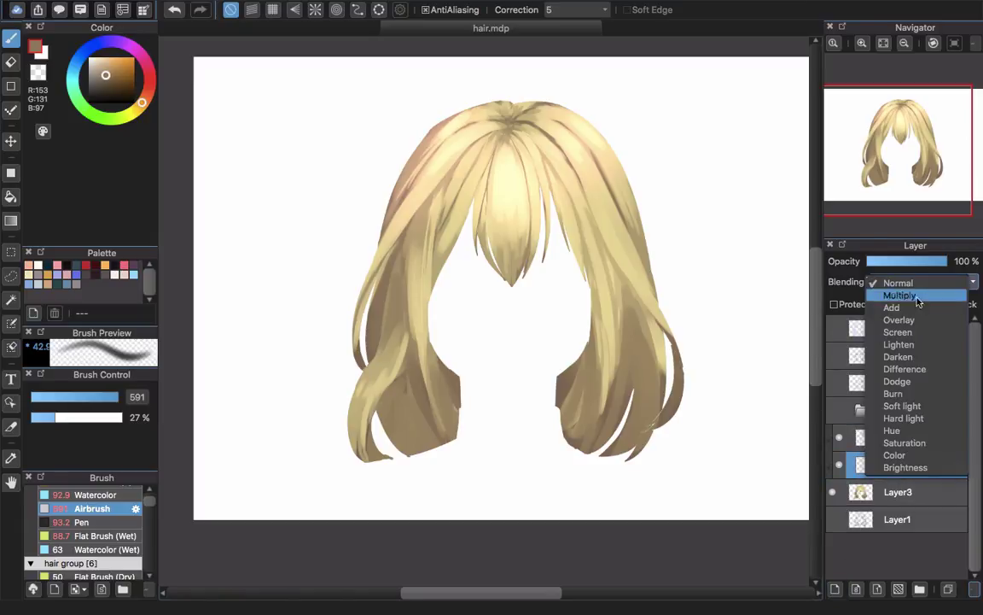
click(912, 357)
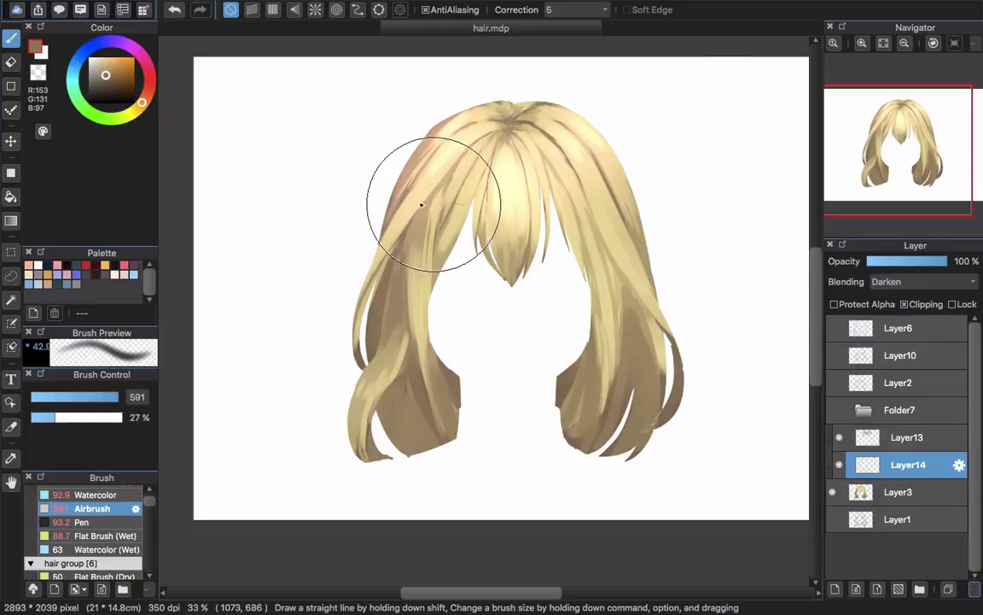
Step: Sample a peach hair tone, deepen it to brown (RGB 136, 75, 20) and airbrush the lower inner ends on both sides at size 591
right_click(411, 169)
mouse_move(410, 168)
mouse_down()
mouse_move(431, 195)
mouse_move(381, 360)
mouse_move(400, 439)
mouse_up()
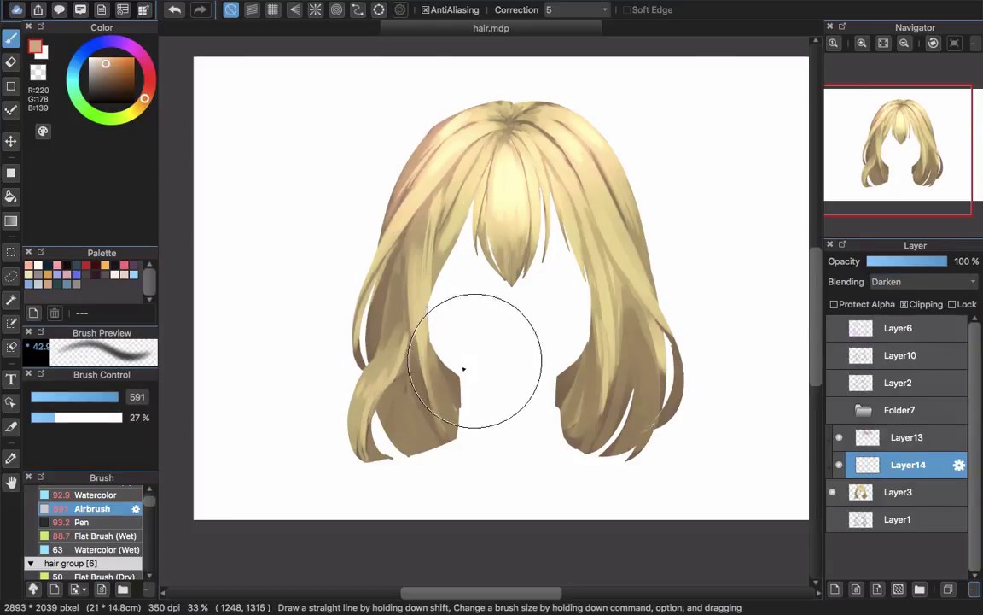
mouse_move(442, 162)
mouse_down()
mouse_move(425, 189)
mouse_move(435, 205)
mouse_move(394, 239)
mouse_up()
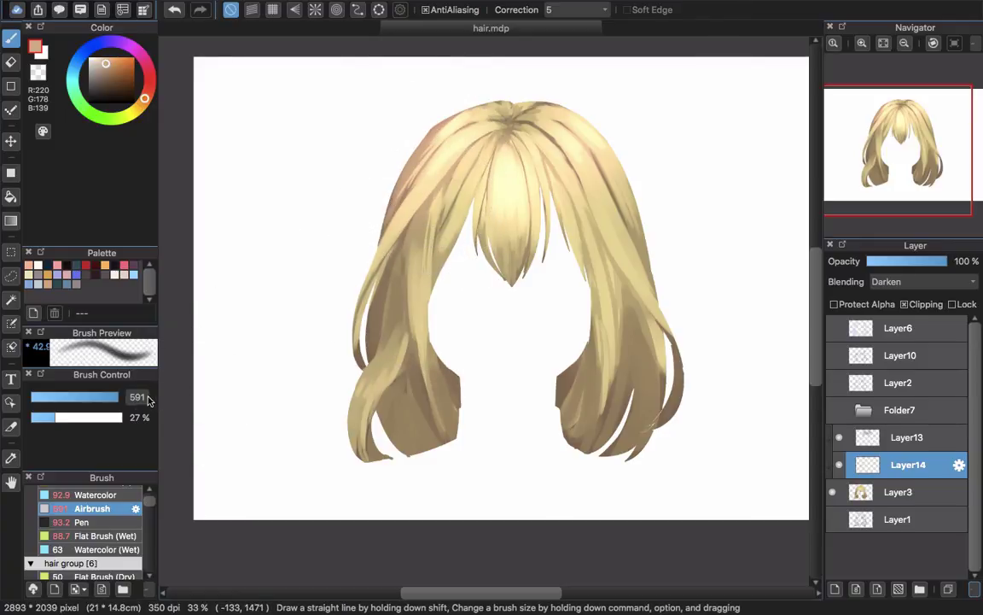
drag(106, 73, 127, 78)
mouse_move(384, 239)
mouse_down()
mouse_move(423, 314)
mouse_move(406, 430)
mouse_move(481, 452)
mouse_up()
key(super+z)
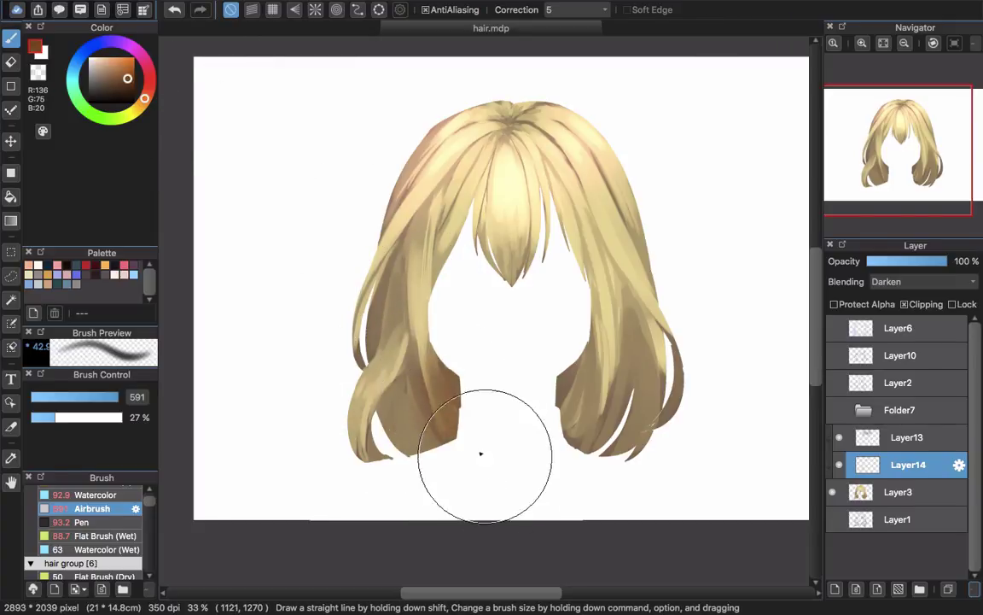
drag(446, 405, 438, 351)
drag(558, 362, 554, 453)
Step: Choose a muted brown (RGB 97, 75, 56) and airbrush broad shading over the lower strands on both sides
drag(100, 78, 108, 85)
mouse_move(461, 365)
mouse_down()
mouse_move(444, 418)
mouse_move(410, 378)
mouse_move(384, 376)
mouse_move(393, 367)
mouse_up()
mouse_move(608, 257)
mouse_down()
mouse_move(635, 322)
mouse_move(627, 371)
mouse_move(619, 286)
mouse_move(614, 458)
mouse_move(607, 345)
mouse_move(563, 404)
mouse_up()
drag(414, 368, 453, 436)
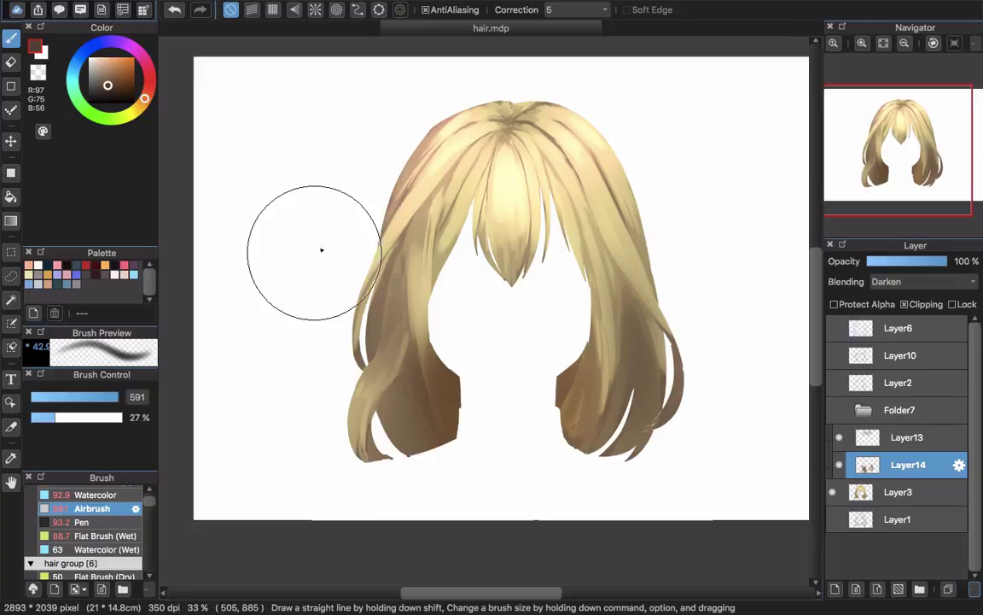
mouse_move(410, 253)
mouse_down()
mouse_move(366, 345)
mouse_move(400, 268)
mouse_move(355, 347)
mouse_move(520, 344)
mouse_move(613, 286)
mouse_move(649, 369)
mouse_move(623, 270)
mouse_move(647, 365)
mouse_move(570, 458)
mouse_move(585, 312)
mouse_move(571, 431)
mouse_move(424, 417)
mouse_move(438, 349)
mouse_move(438, 403)
mouse_move(464, 393)
mouse_move(535, 397)
mouse_move(628, 299)
mouse_move(574, 227)
mouse_move(622, 253)
mouse_move(642, 232)
mouse_move(605, 352)
mouse_move(554, 377)
mouse_move(424, 314)
mouse_move(420, 288)
mouse_move(425, 315)
mouse_move(504, 256)
mouse_move(540, 391)
mouse_move(645, 371)
mouse_move(520, 464)
mouse_move(406, 351)
mouse_move(410, 455)
mouse_up()
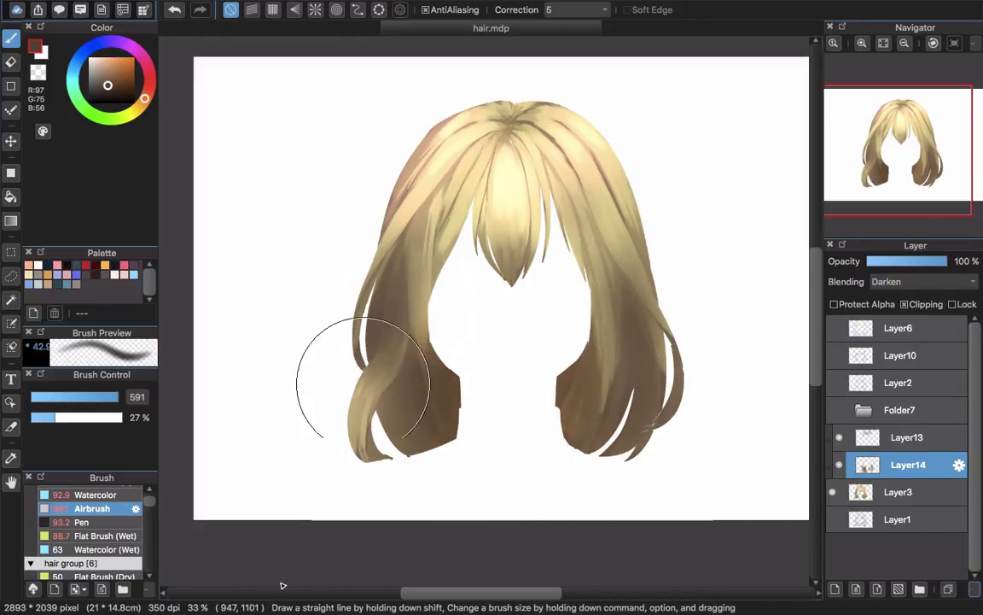
scroll(586, 309, down, 1)
mouse_move(546, 365)
mouse_down()
mouse_move(630, 370)
mouse_move(633, 335)
mouse_move(629, 396)
mouse_move(639, 417)
mouse_move(575, 368)
mouse_move(459, 342)
mouse_move(450, 419)
mouse_move(439, 316)
mouse_move(460, 264)
mouse_move(421, 354)
mouse_move(589, 350)
mouse_move(645, 330)
mouse_move(637, 324)
mouse_move(658, 347)
mouse_move(661, 391)
mouse_up()
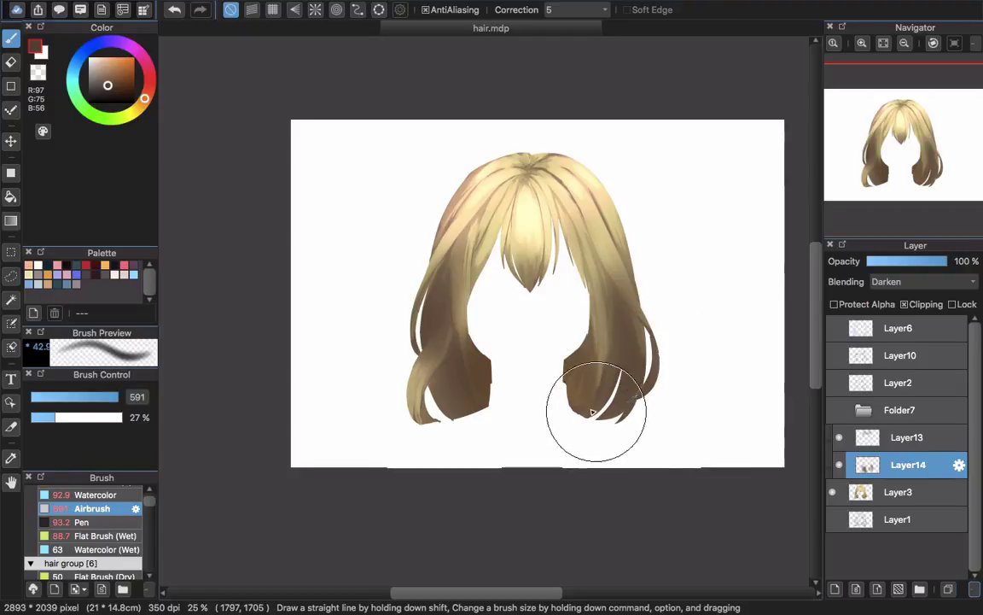
drag(543, 294, 537, 307)
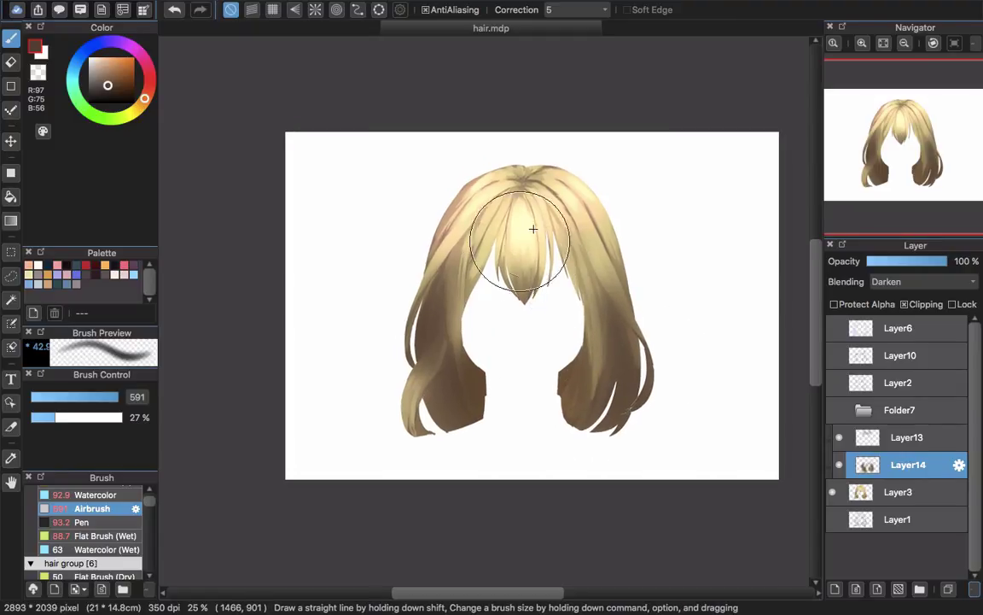
Step: Reduce the airbrush to size 102 and shade between the bangs and side strands on Layer14
key(bracketleft)
mouse_move(502, 198)
mouse_down()
mouse_move(435, 285)
mouse_move(493, 208)
mouse_move(441, 273)
mouse_move(470, 232)
mouse_move(443, 283)
mouse_up()
key(bracketright)
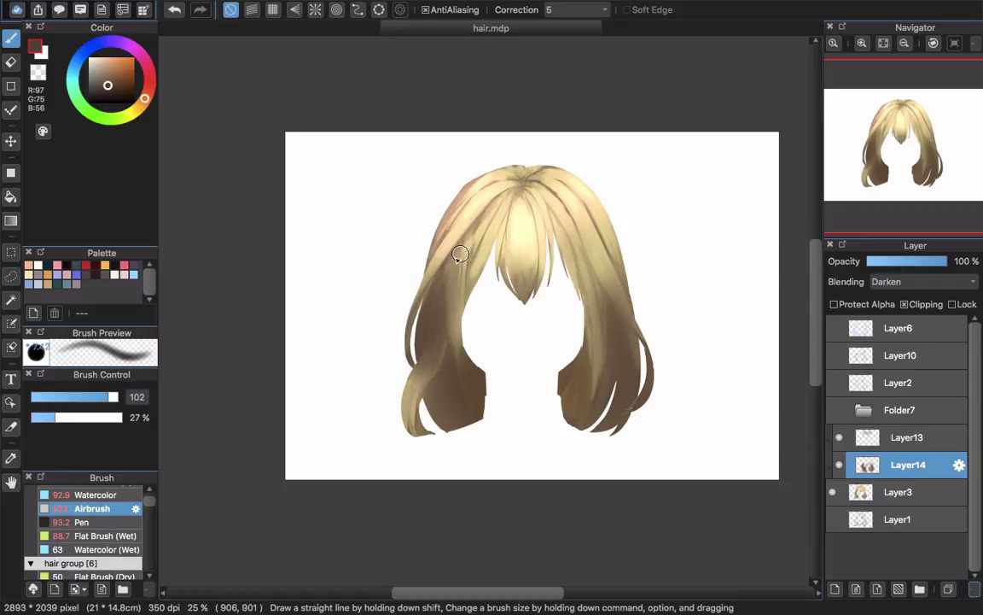
drag(466, 246, 445, 264)
drag(488, 217, 457, 248)
mouse_move(502, 194)
mouse_down()
mouse_move(474, 229)
mouse_move(465, 275)
mouse_up()
mouse_move(491, 230)
mouse_down()
mouse_move(462, 287)
mouse_move(502, 295)
mouse_up()
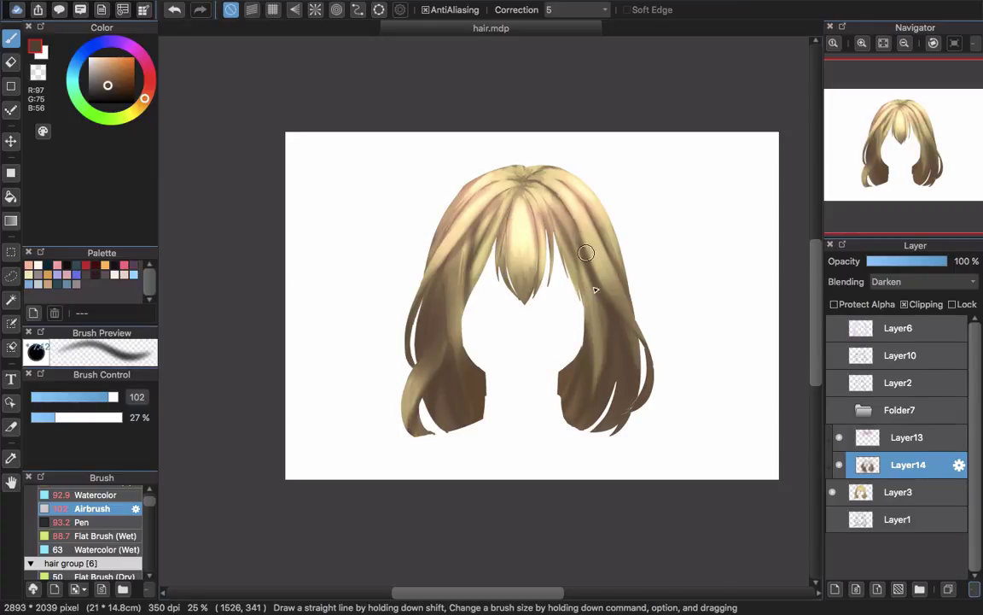
click(925, 440)
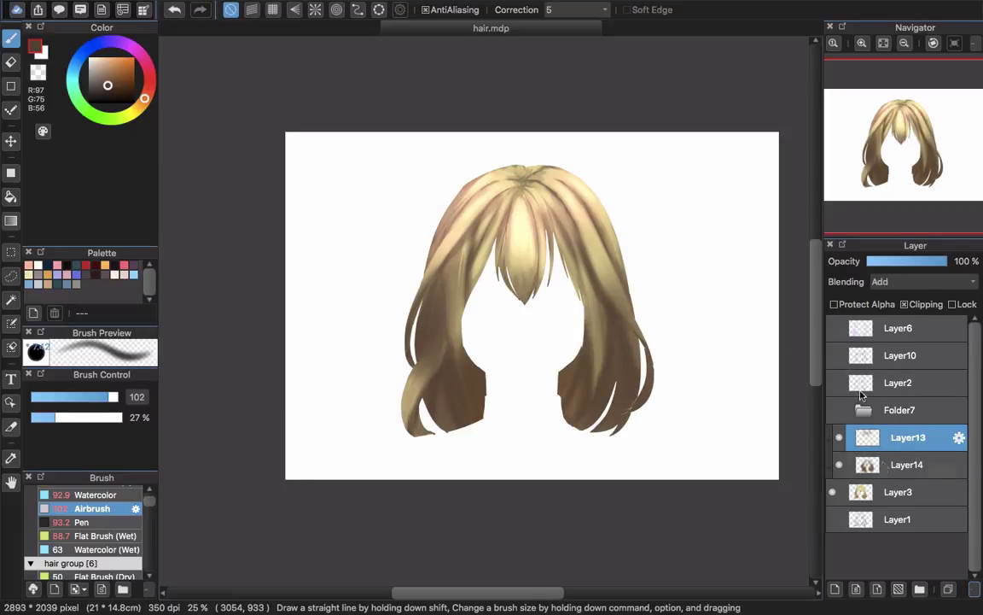
click(914, 469)
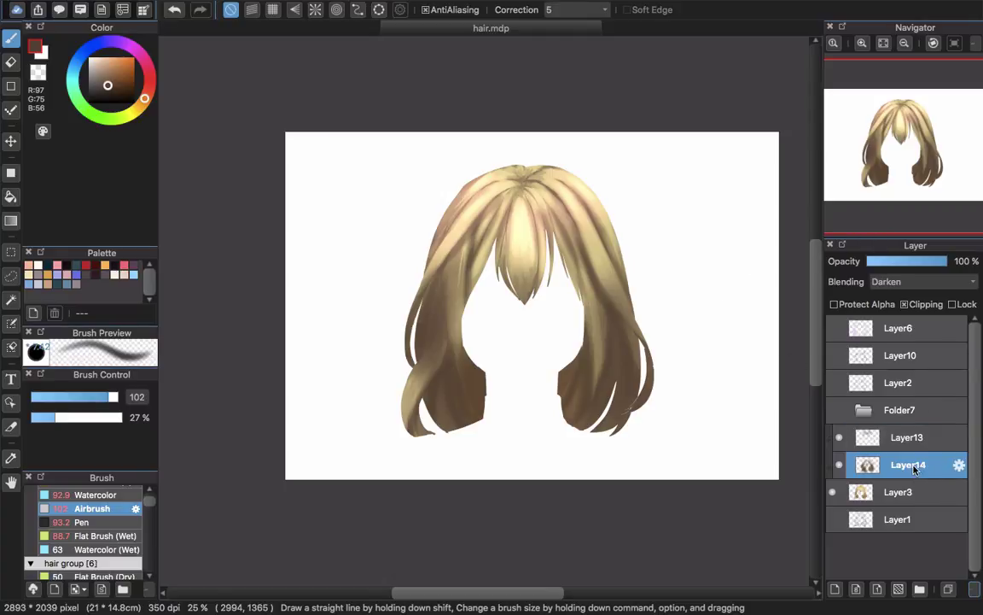
drag(463, 229, 485, 263)
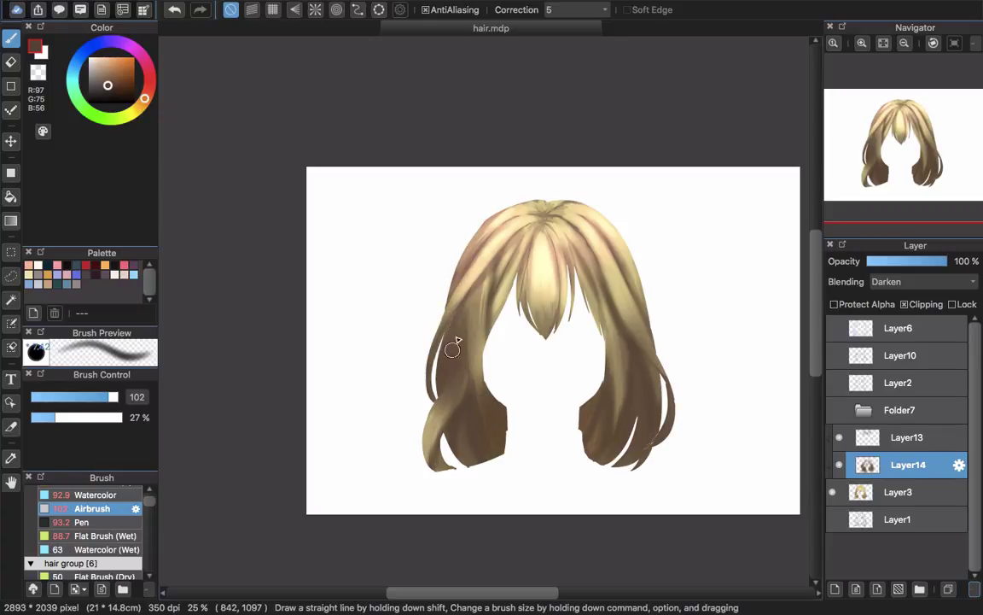
key(super+z)
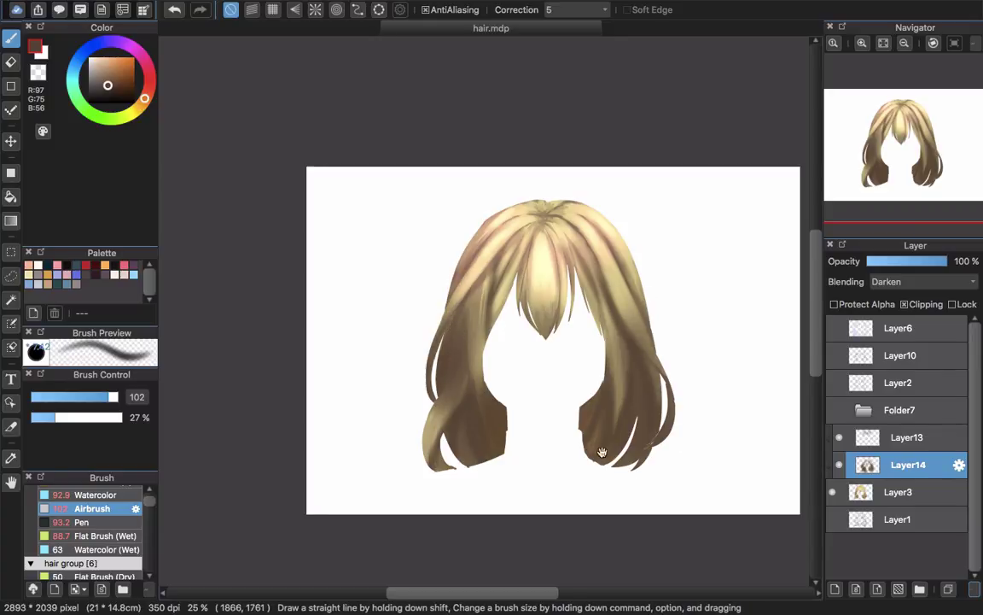
scroll(589, 376, down, 3)
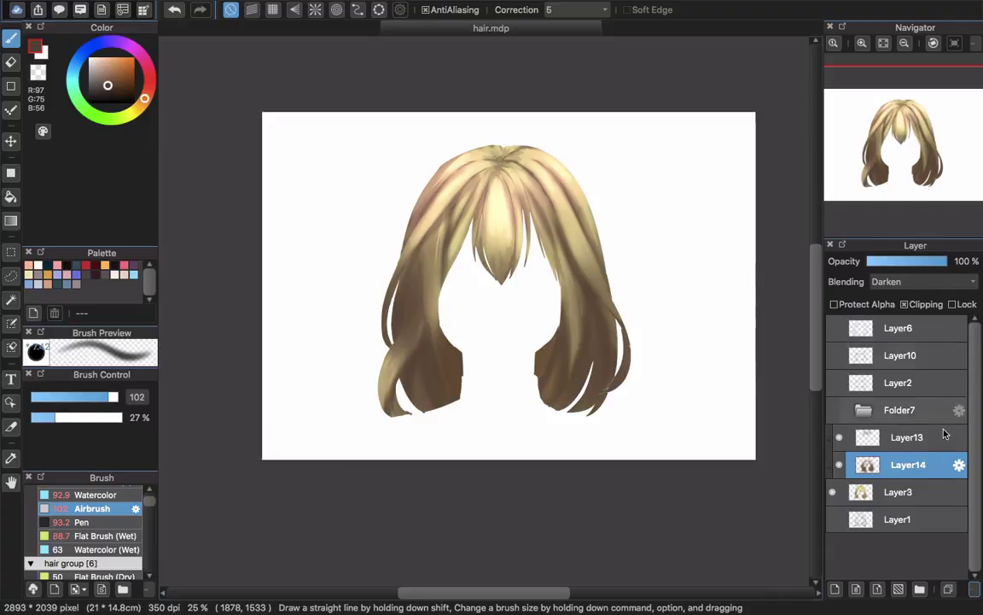
Step: On Layer13, sample a lighter brown (RGB 152, 131, 94) and airbrush glow along the strands below the crown
click(918, 446)
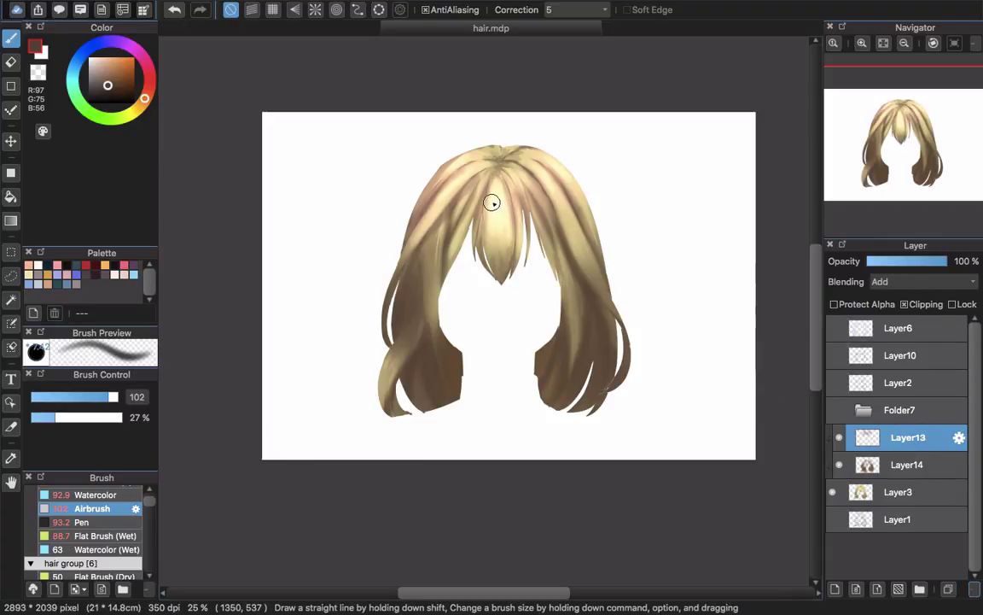
drag(491, 202, 488, 192)
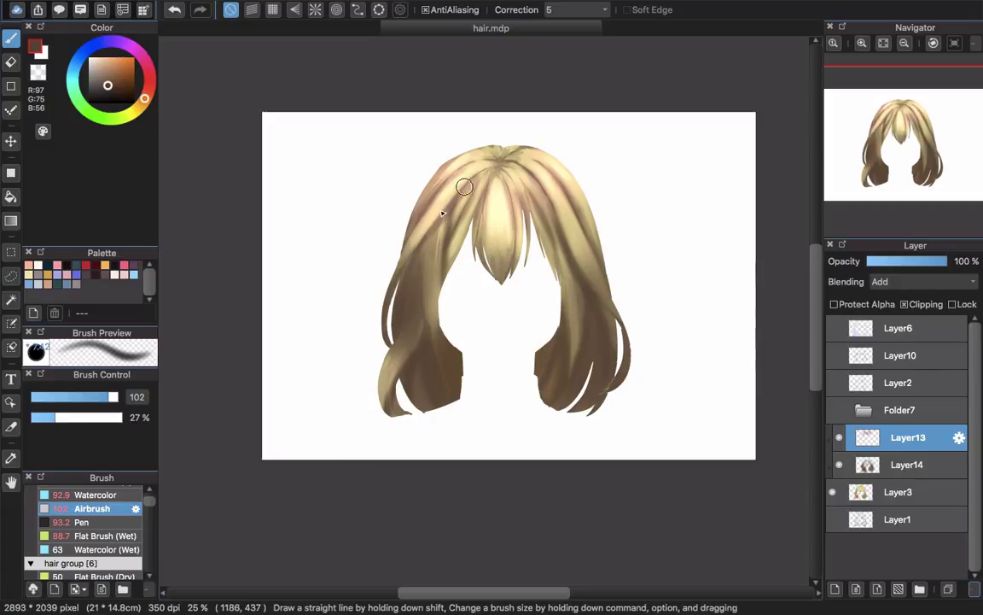
alt+click(401, 268)
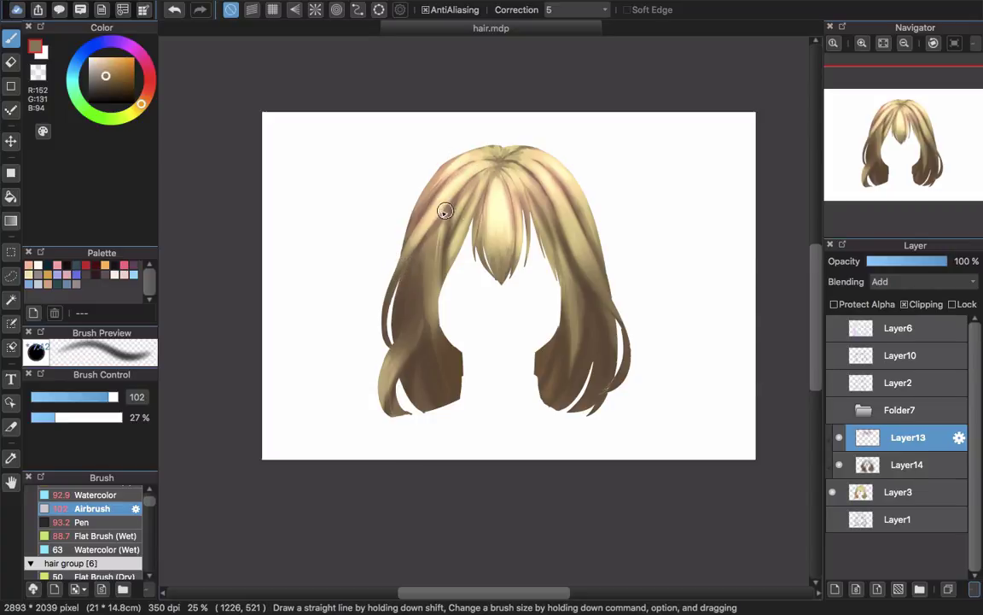
drag(486, 166, 460, 171)
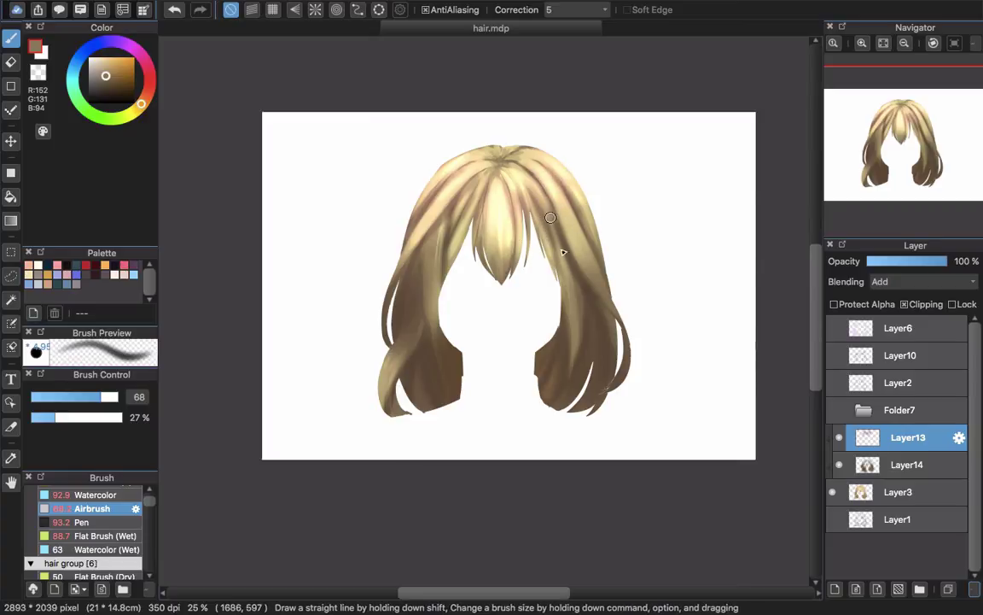
drag(590, 243, 616, 301)
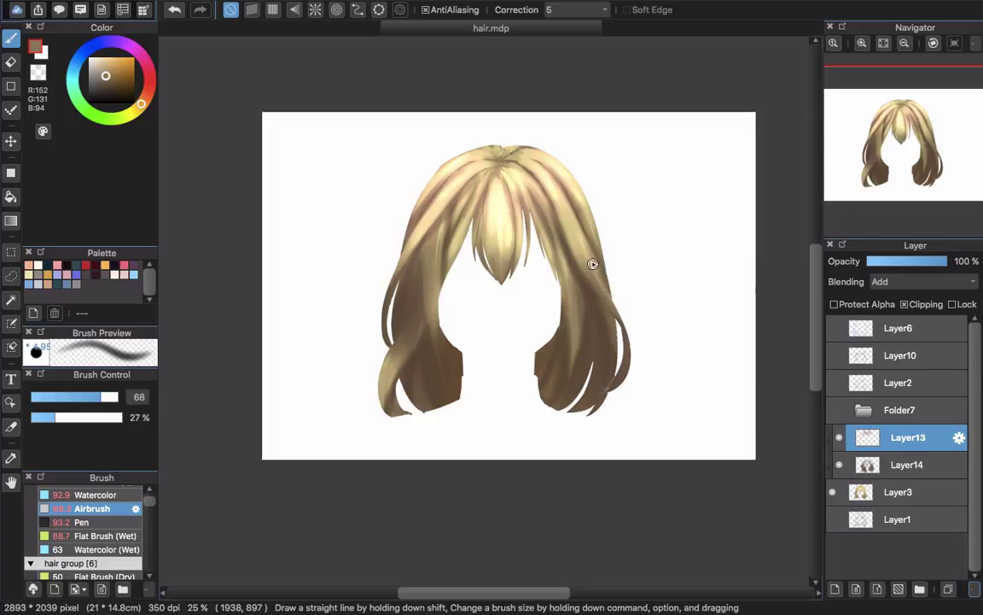
key(super+z)
drag(572, 242, 619, 319)
drag(585, 268, 628, 328)
drag(592, 271, 632, 340)
key(super+z)
key(super+z)
key(super+z)
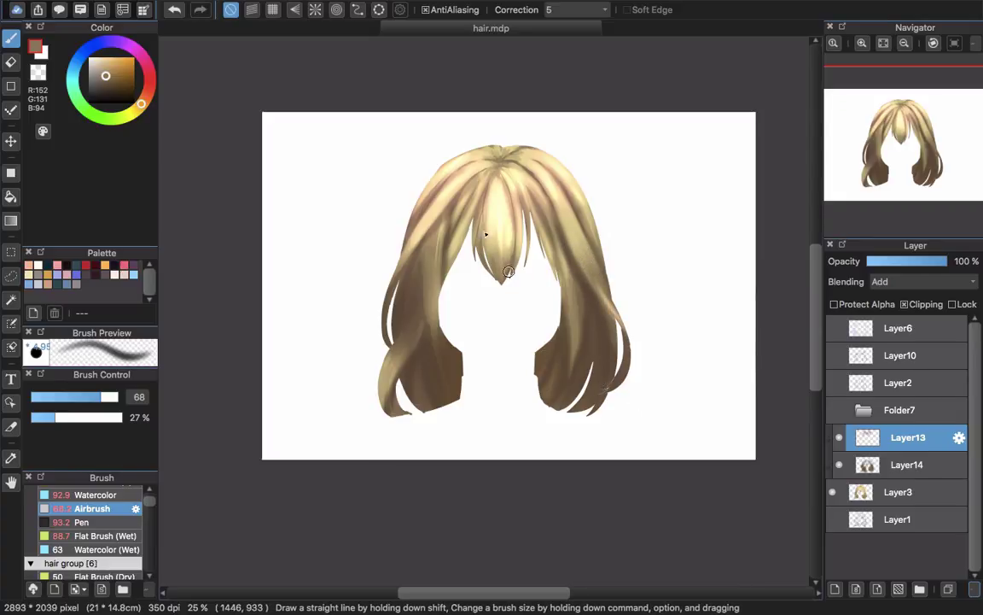
mouse_move(420, 201)
mouse_down()
mouse_move(406, 245)
mouse_move(443, 323)
mouse_move(495, 284)
mouse_up()
key(super+z)
drag(432, 256, 442, 393)
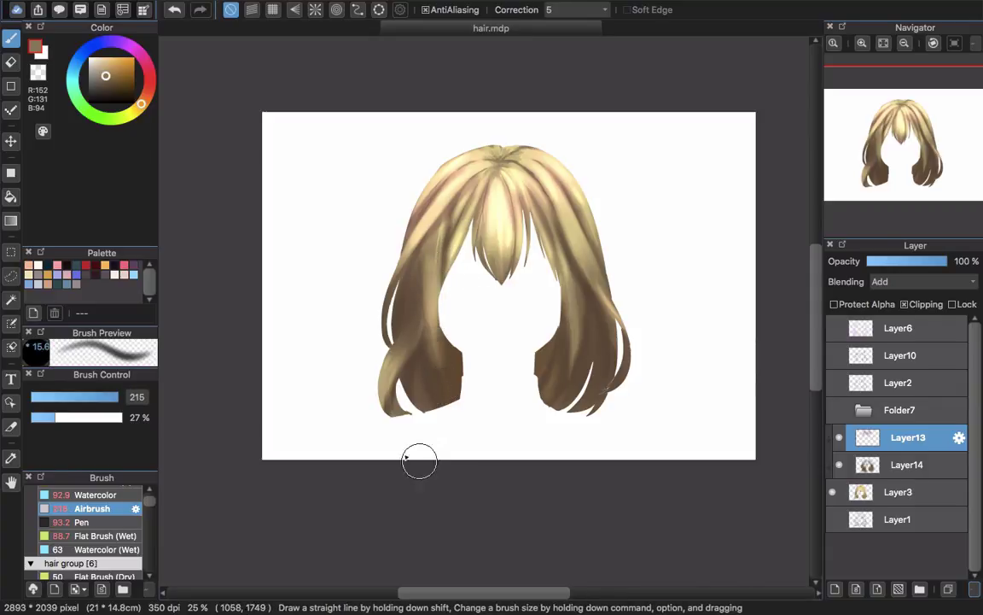
key(super+z)
mouse_move(466, 291)
mouse_down()
mouse_move(425, 296)
mouse_move(438, 362)
mouse_up()
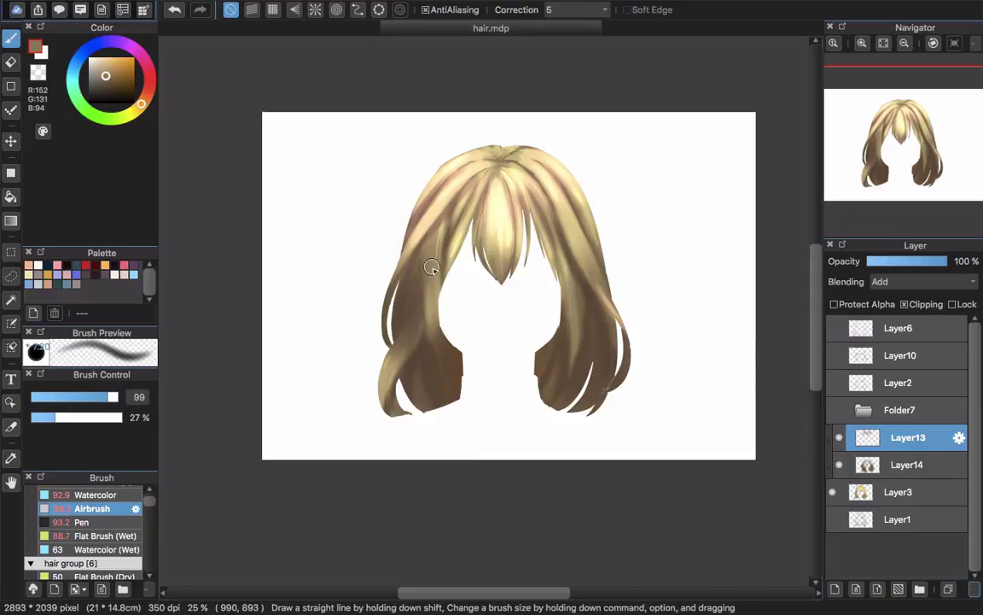
key(super+z)
Step: Airbrush glow down the left side strands at size 99 and on the lower left curl at size 229, and select Layer14
drag(431, 259, 439, 405)
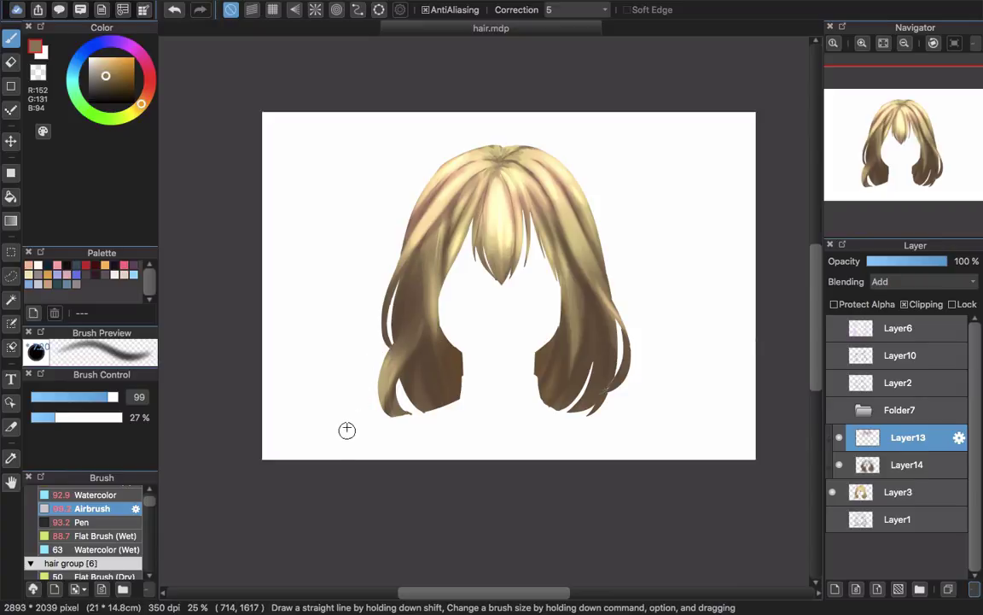
mouse_move(349, 433)
mouse_down()
mouse_move(396, 359)
mouse_move(390, 427)
mouse_up()
drag(531, 331, 526, 309)
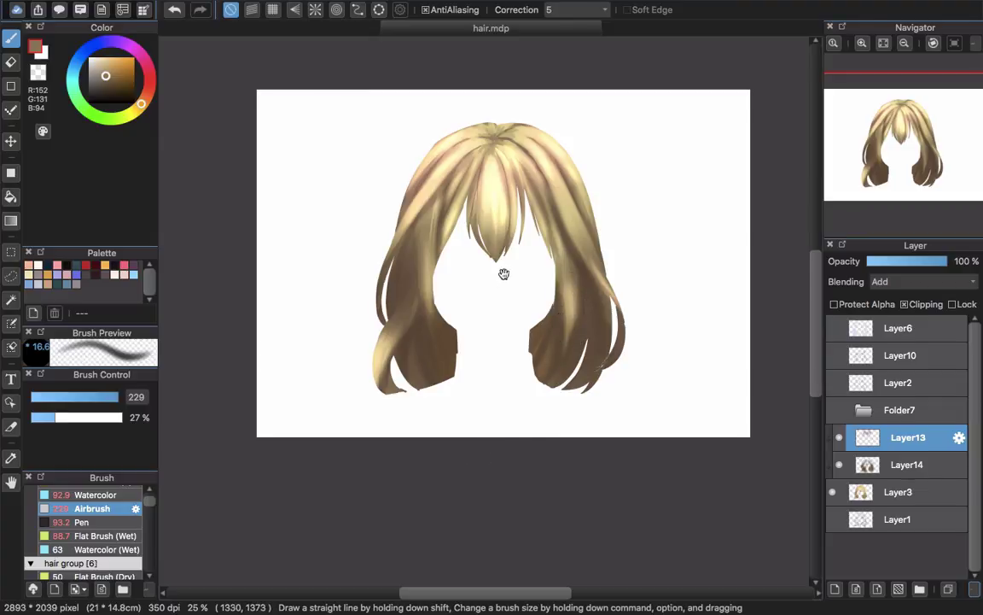
drag(504, 275, 496, 329)
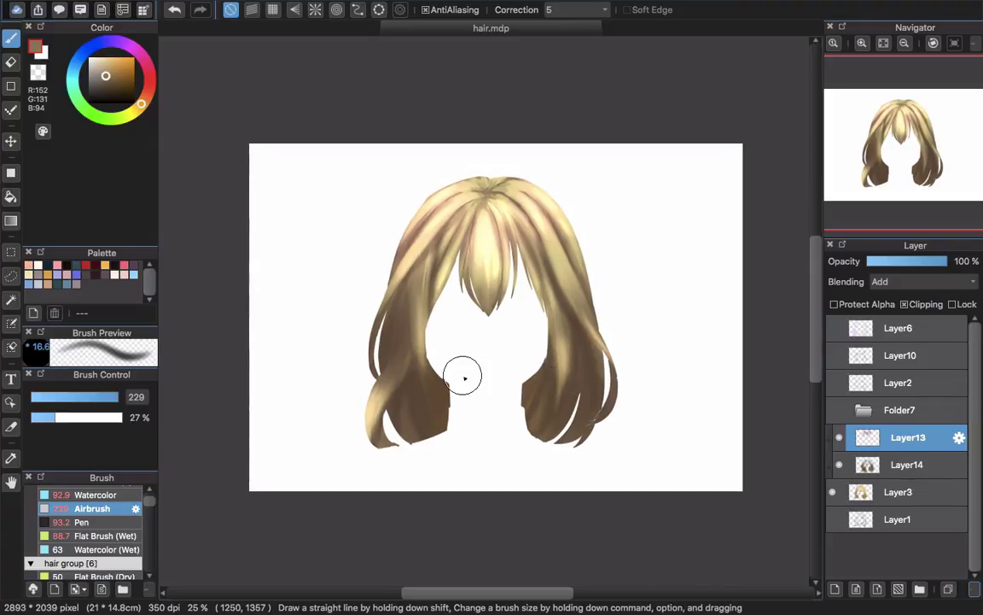
click(910, 468)
scroll(507, 261, left, 1)
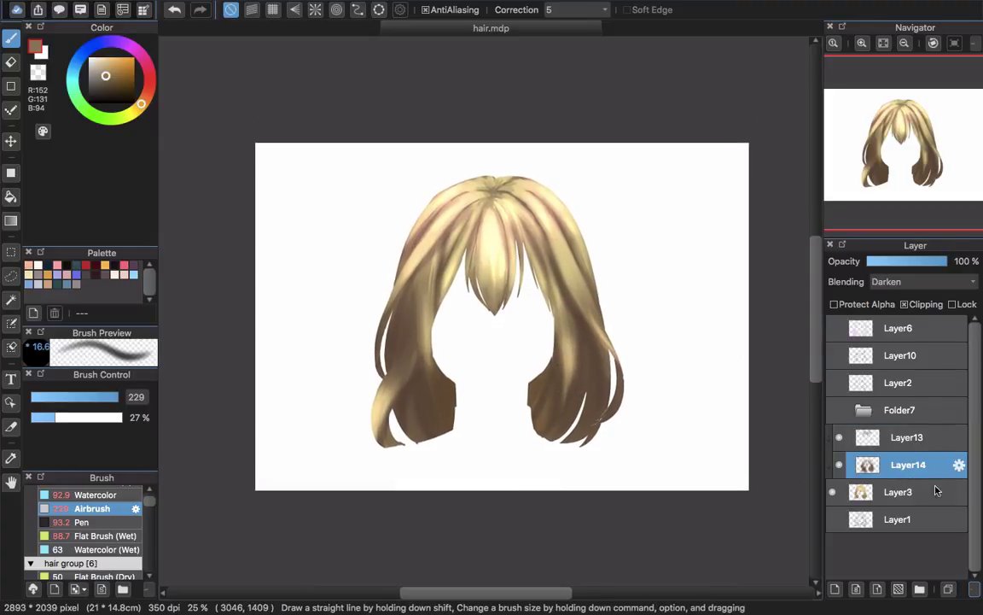
Step: Merge Layer14 and Layer13 down into Layer3, and duplicate the merged hair layer
key(super+e)
click(927, 444)
key(super+e)
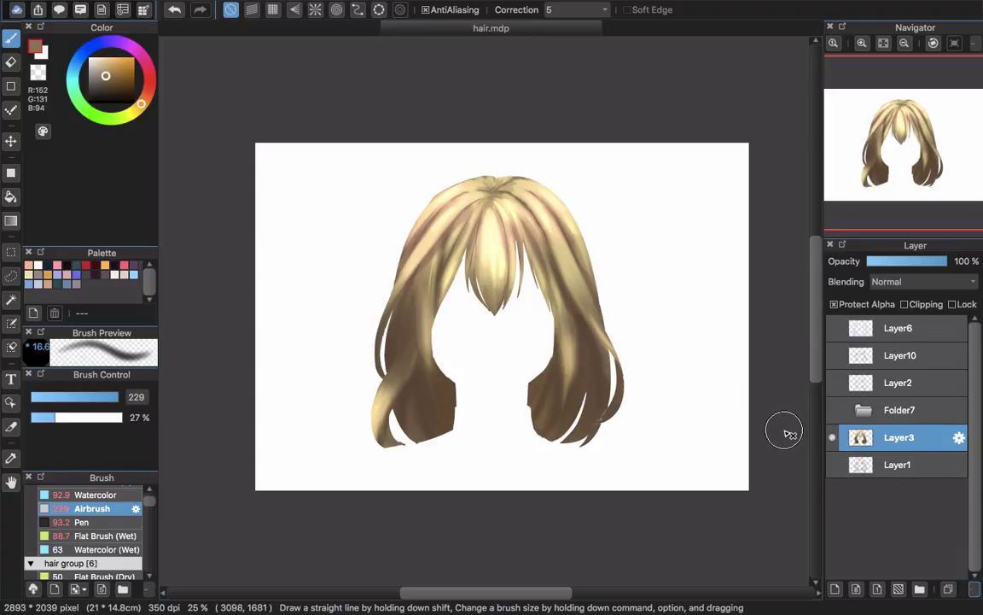
key(super+j)
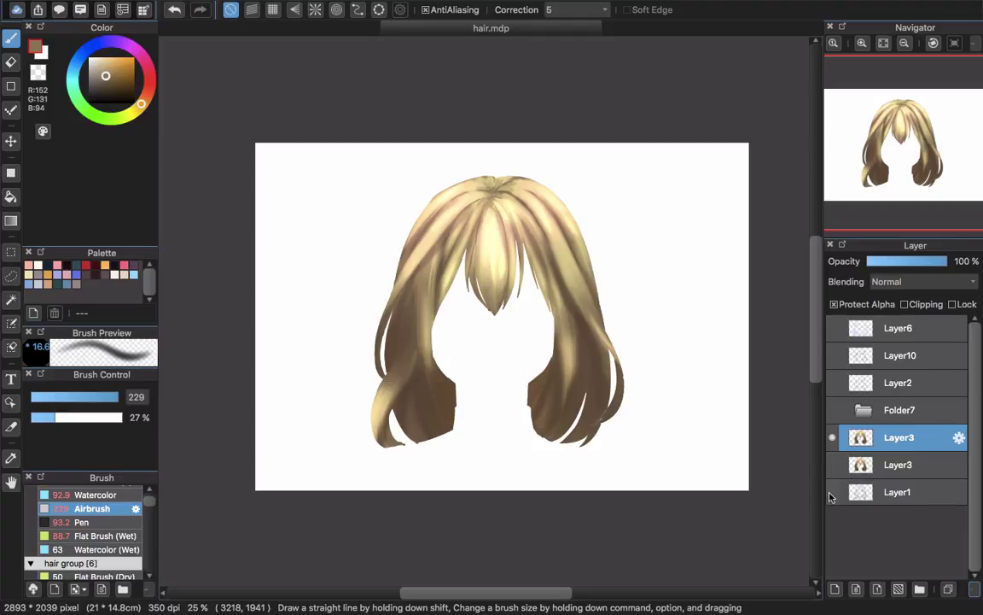
Step: Sample a pale cream (RGB 255, 247, 195) from the hair highlights, choose the Coarse brush (Sumi Ink), and widen the brush settings area
scroll(537, 237, up, 2)
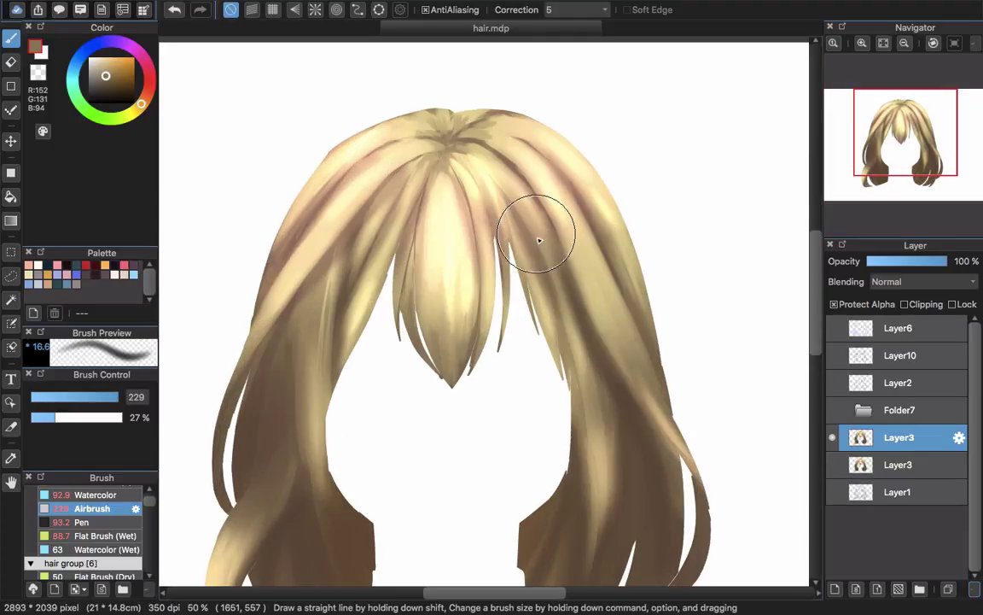
scroll(546, 282, left, 5)
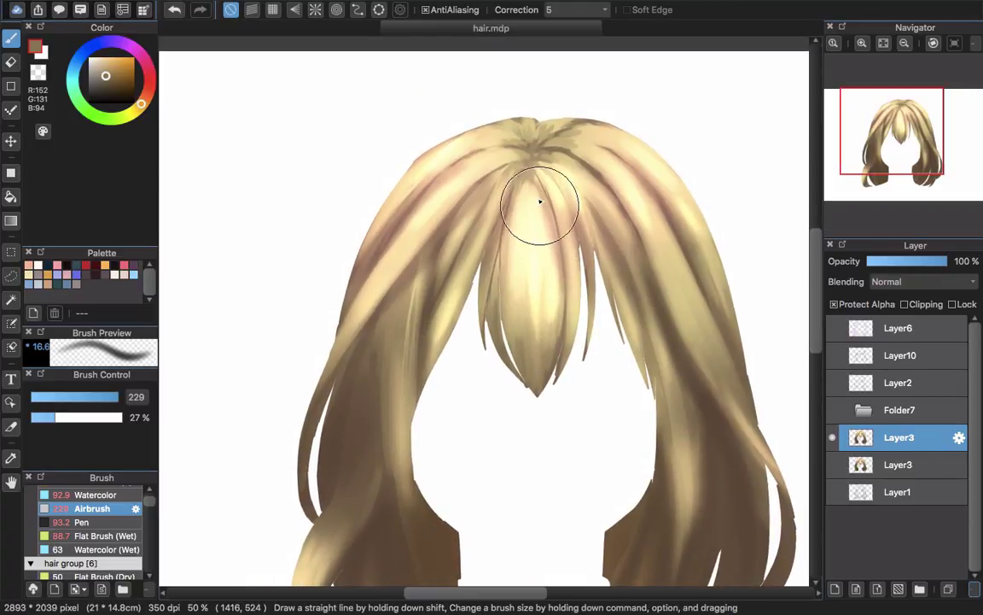
scroll(461, 171, up, 1)
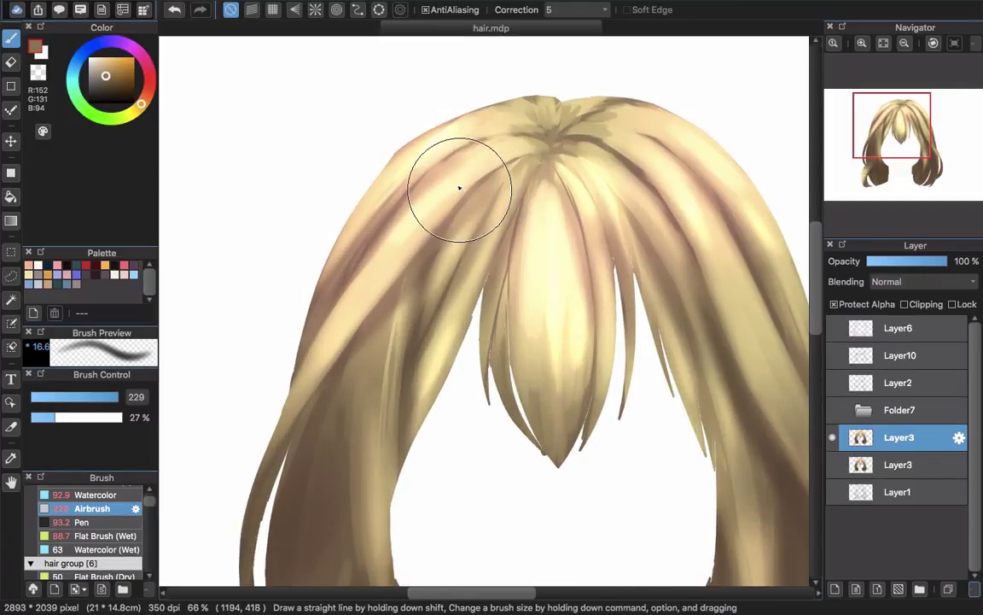
right_click(453, 183)
drag(150, 509, 149, 507)
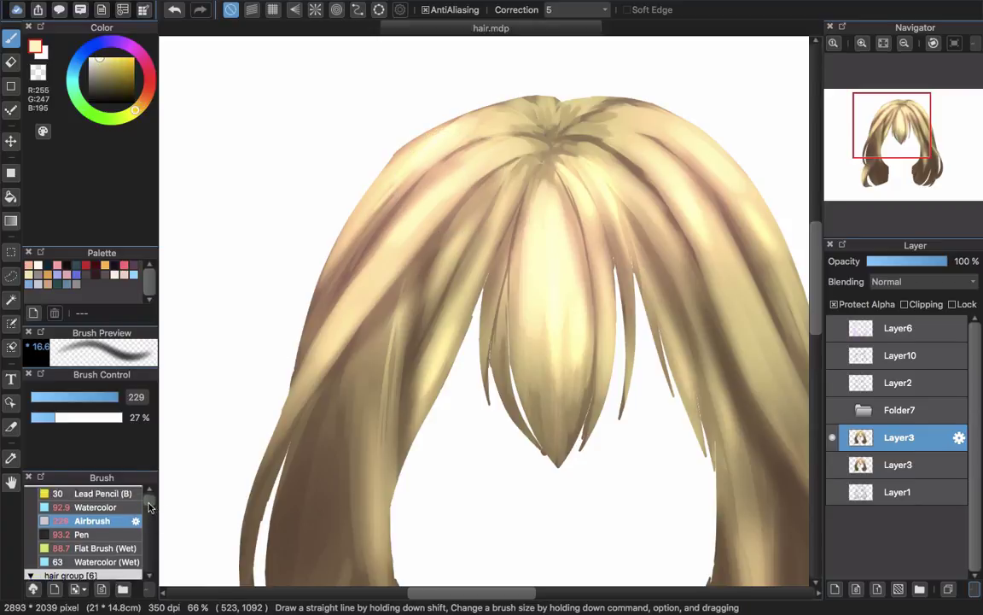
scroll(148, 507, down, 4)
scroll(139, 510, up, 2)
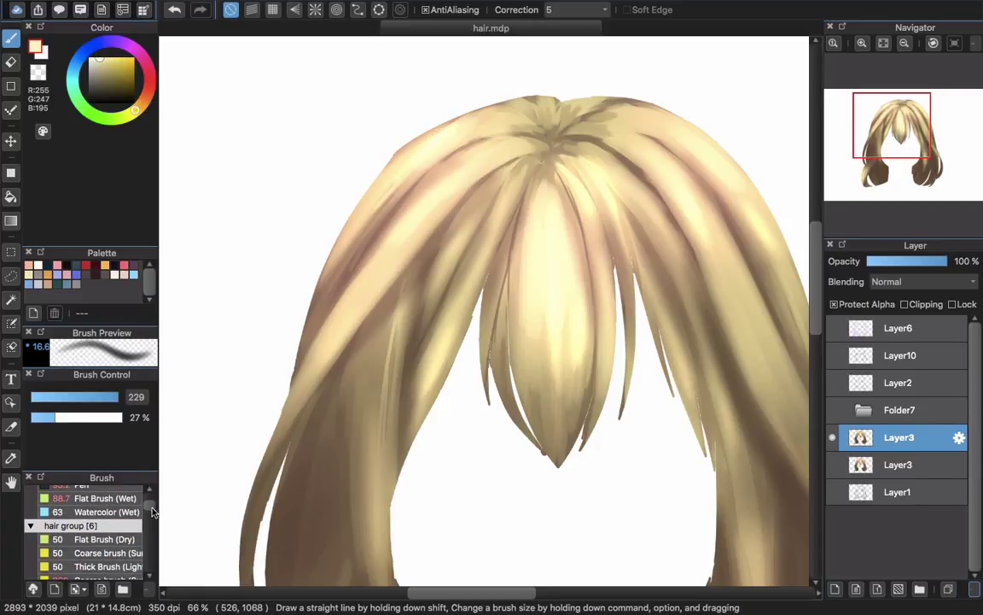
scroll(51, 528, down, 2)
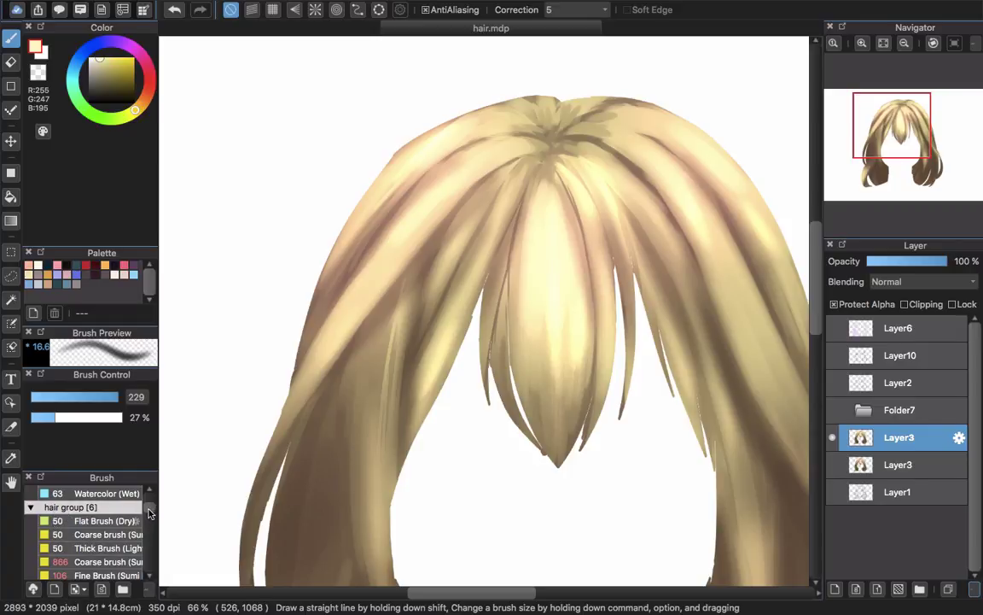
scroll(149, 512, down, 3)
click(108, 518)
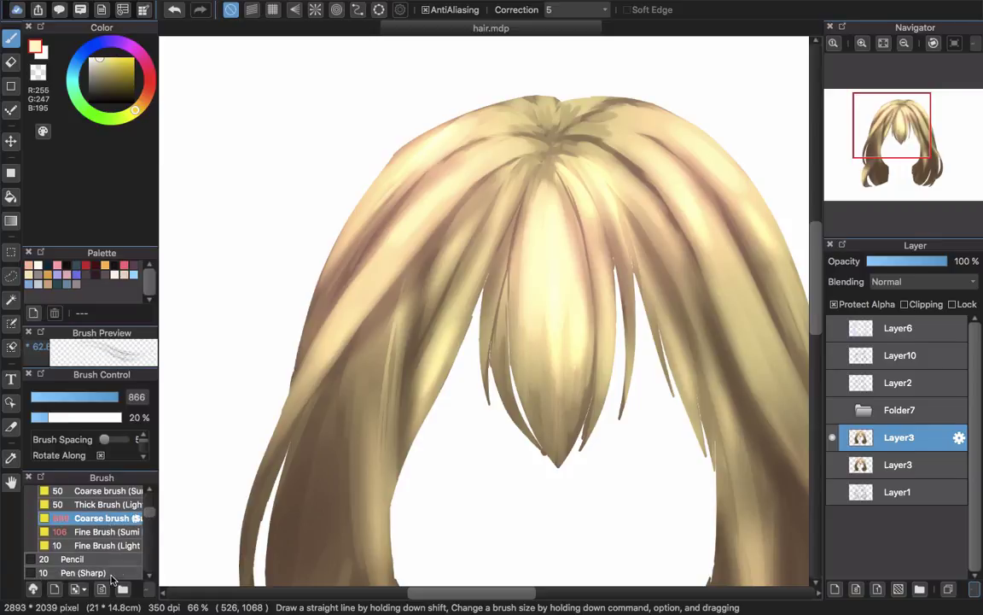
drag(158, 523, 181, 507)
Step: Undo the last stroke, reduce the Coarse brush to size 187, and paint fine cream highlights along the left strands
scroll(487, 254, up, 3)
scroll(486, 254, right, 2)
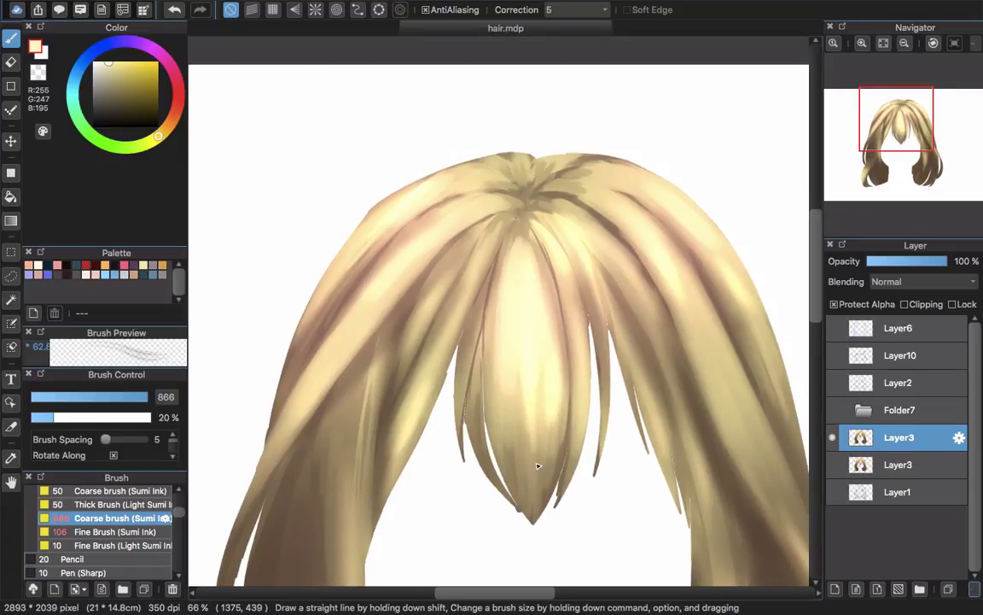
key(super+z)
drag(550, 328, 367, 331)
drag(597, 309, 388, 329)
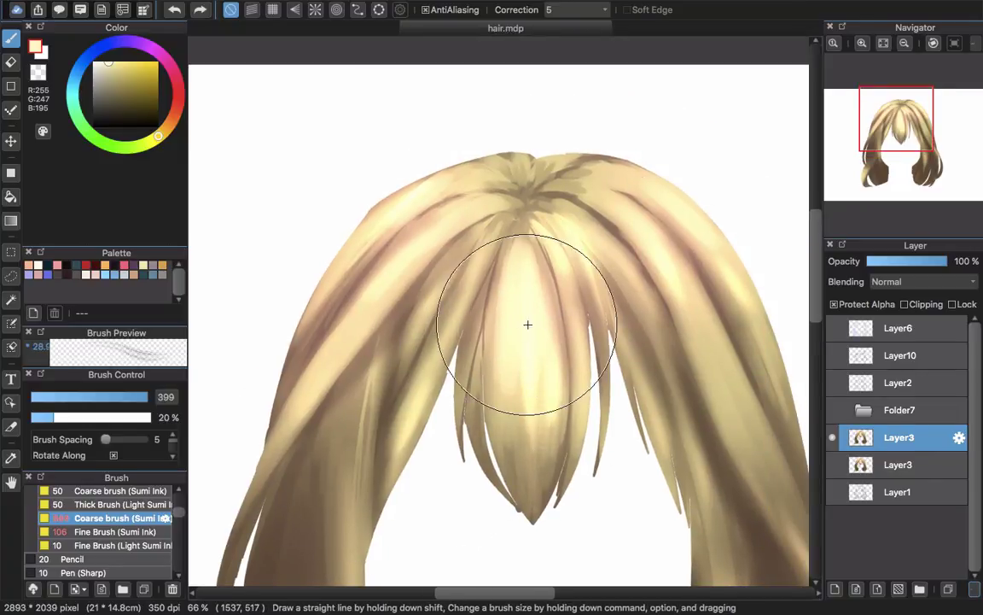
drag(526, 323, 339, 325)
drag(399, 266, 267, 469)
drag(386, 303, 270, 468)
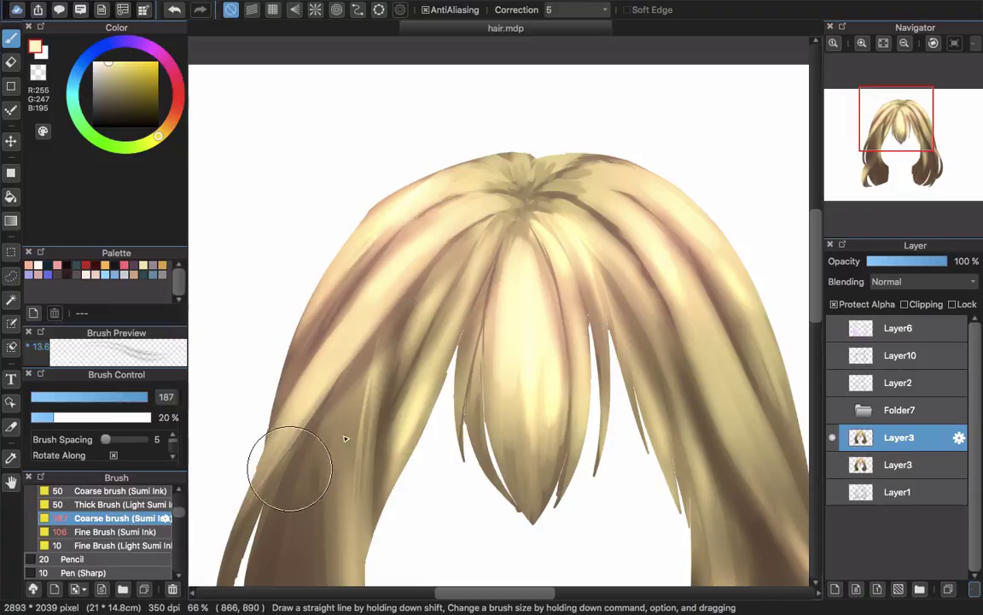
drag(405, 408, 423, 299)
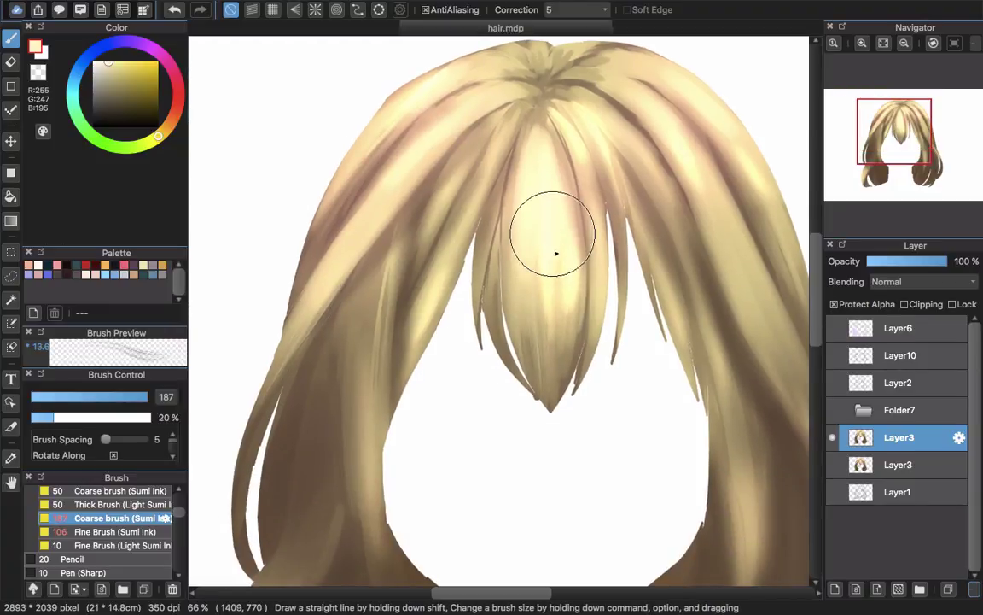
Step: Brush pale yellow highlights along the locks on the right side of the crown with the coarse Sumi Ink brush, undoing one stroke
scroll(534, 334, up, 5)
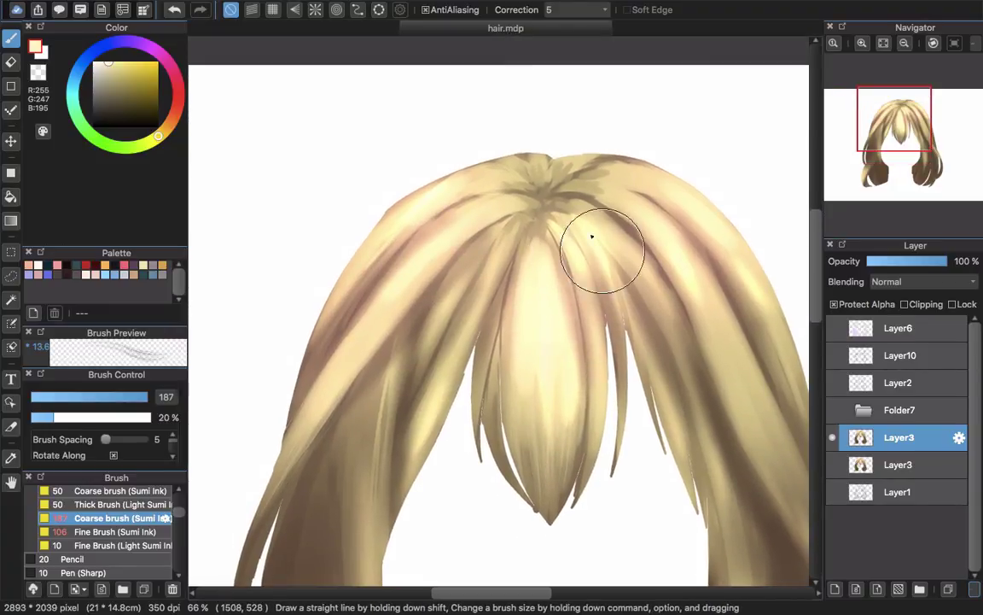
drag(625, 243, 741, 378)
drag(679, 244, 744, 407)
key(super+z)
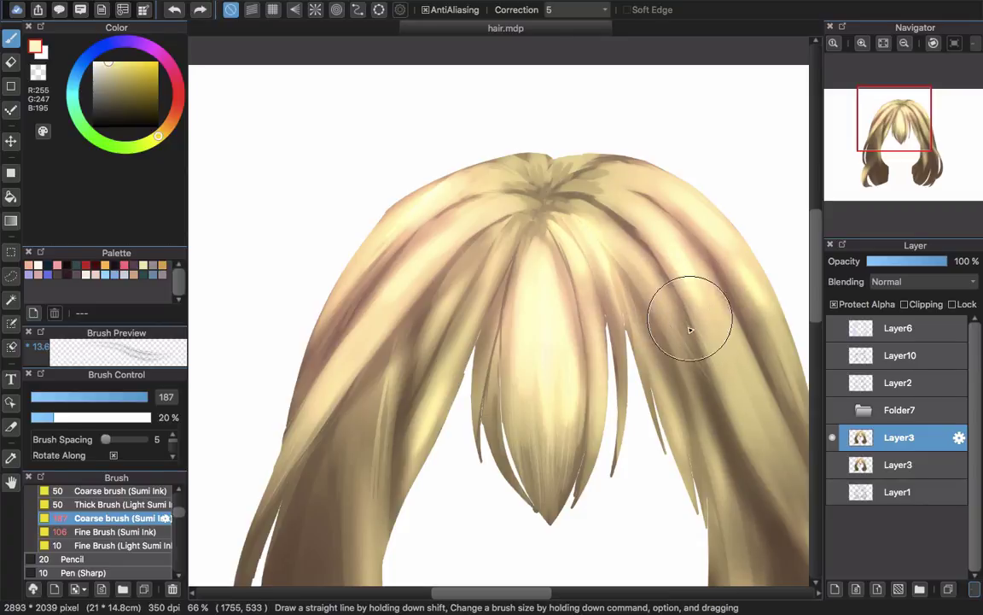
drag(639, 268, 706, 421)
mouse_move(695, 289)
mouse_down()
mouse_move(739, 347)
mouse_move(728, 349)
mouse_up()
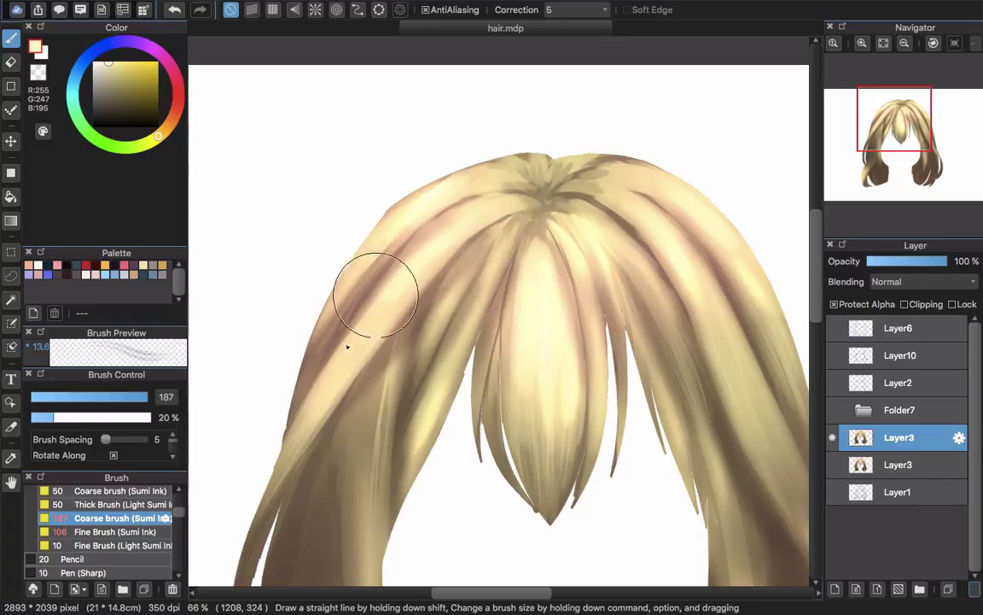
Step: Examine the painted hair from the crown down to the lower ends on both sides
scroll(334, 296, down, 4)
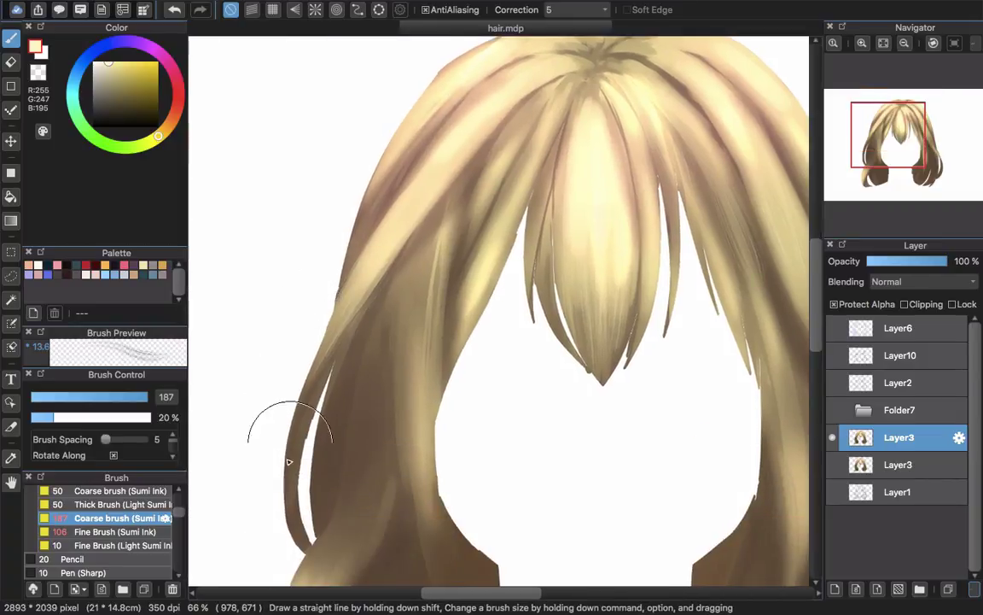
scroll(441, 472, down, 5)
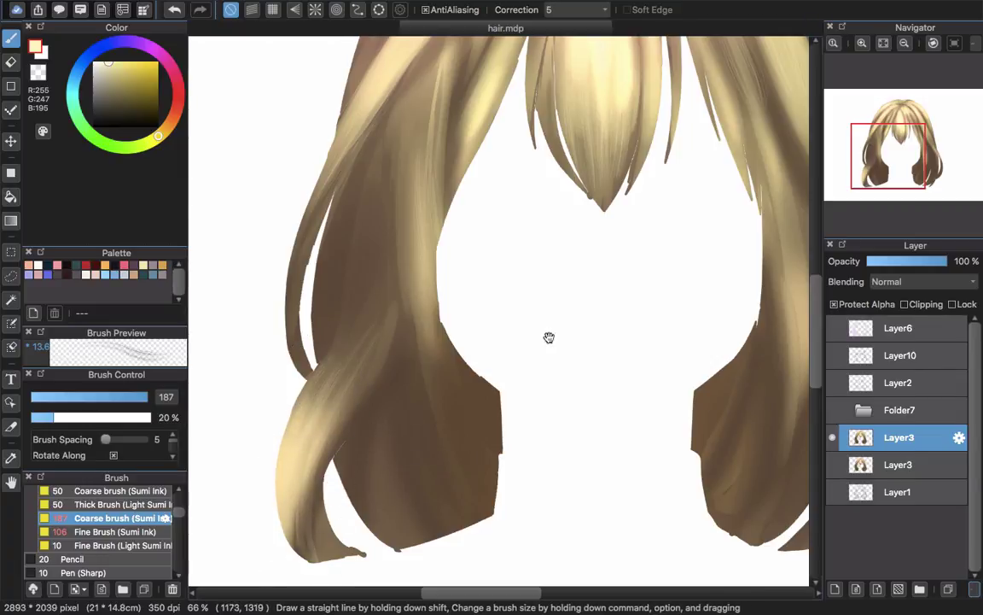
scroll(521, 359, right, 5)
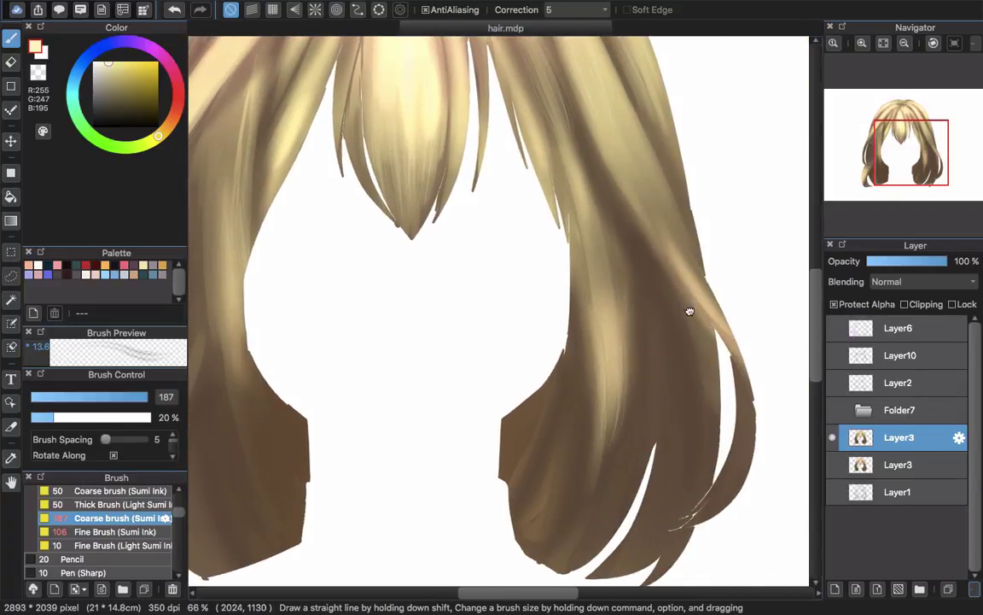
scroll(657, 282, up, 2)
scroll(554, 256, up, 5)
scroll(555, 256, left, 3)
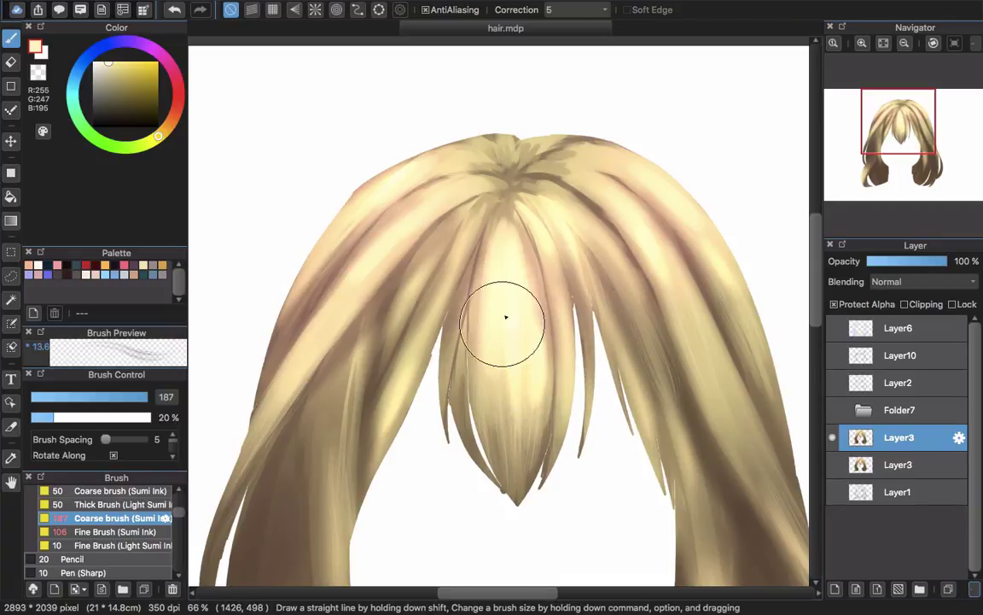
drag(525, 304, 516, 256)
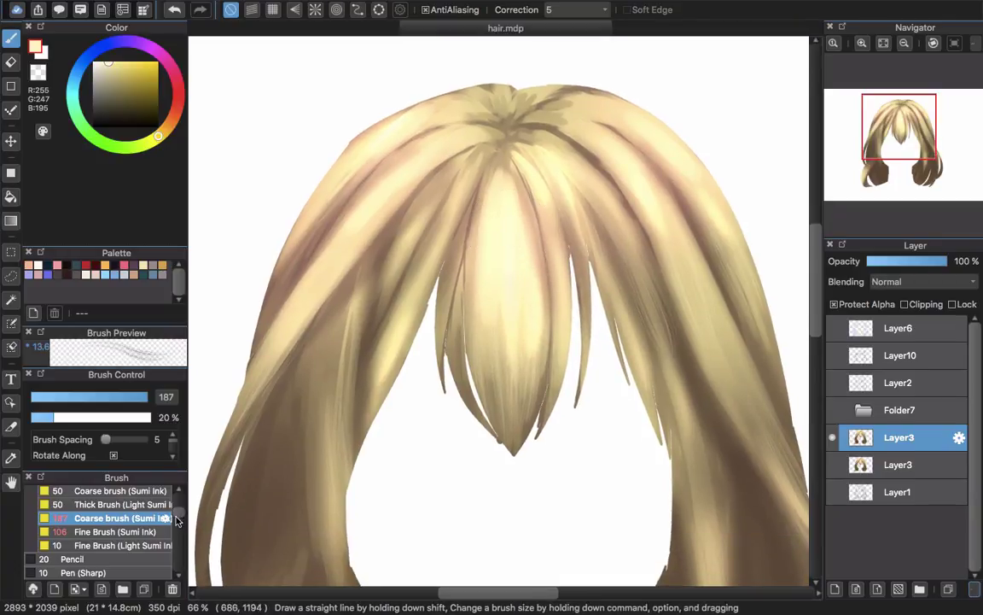
Step: Switch to the Watercolor brush, sample a tan tone from the hair and reduce the brush size to 4.7
scroll(179, 485, up, 5)
click(110, 520)
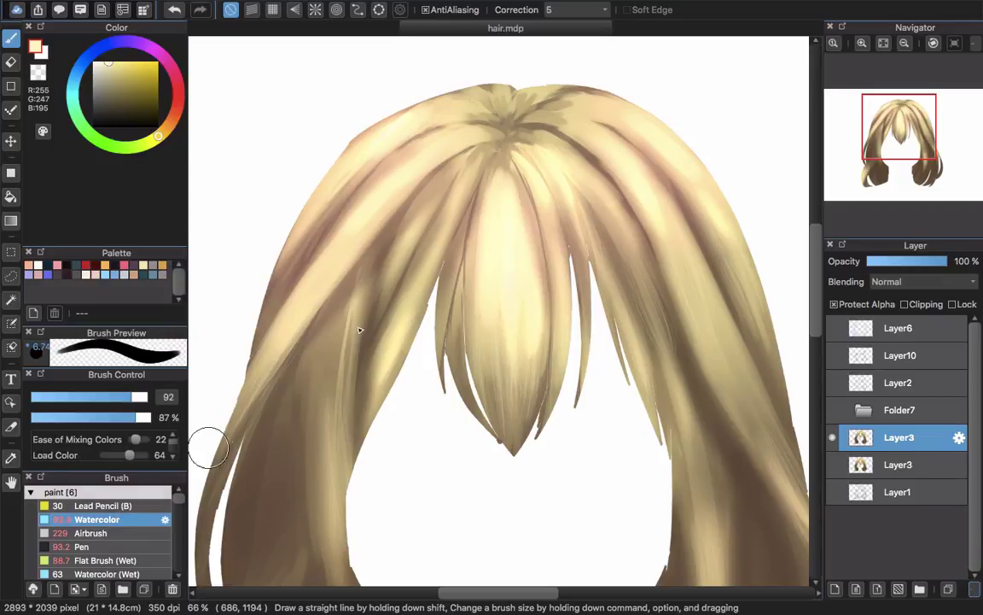
scroll(465, 158, up, 1)
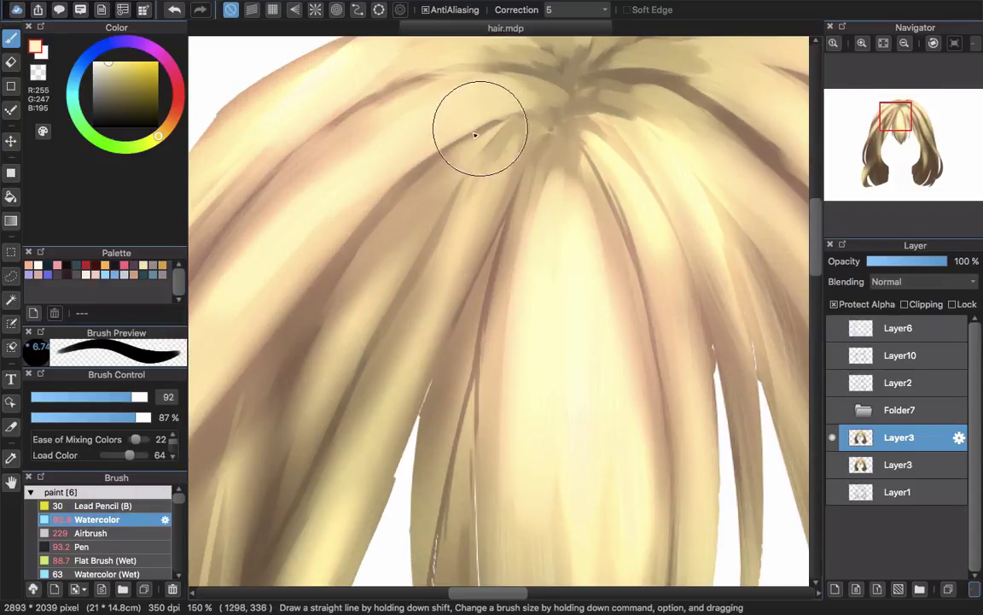
scroll(518, 156, up, 1)
right_click(493, 133)
mouse_move(527, 157)
mouse_down()
mouse_move(484, 169)
mouse_move(401, 157)
mouse_up()
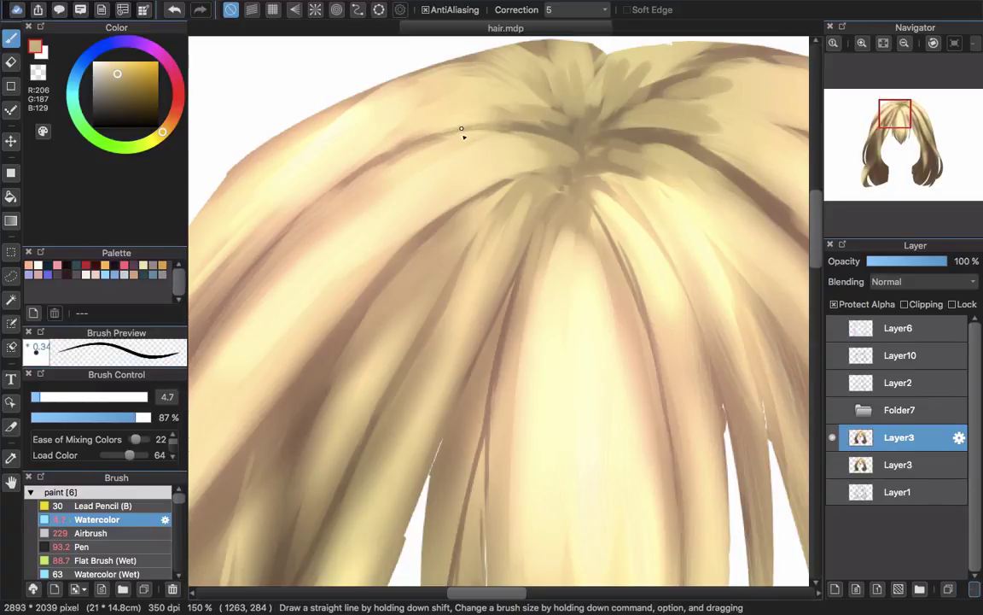
Step: Define the dark crease between the upper-left locks with sampled reddish brown (RGB 207, 162, 132) at brush size 13.5
drag(461, 128, 483, 206)
alt+click(457, 210)
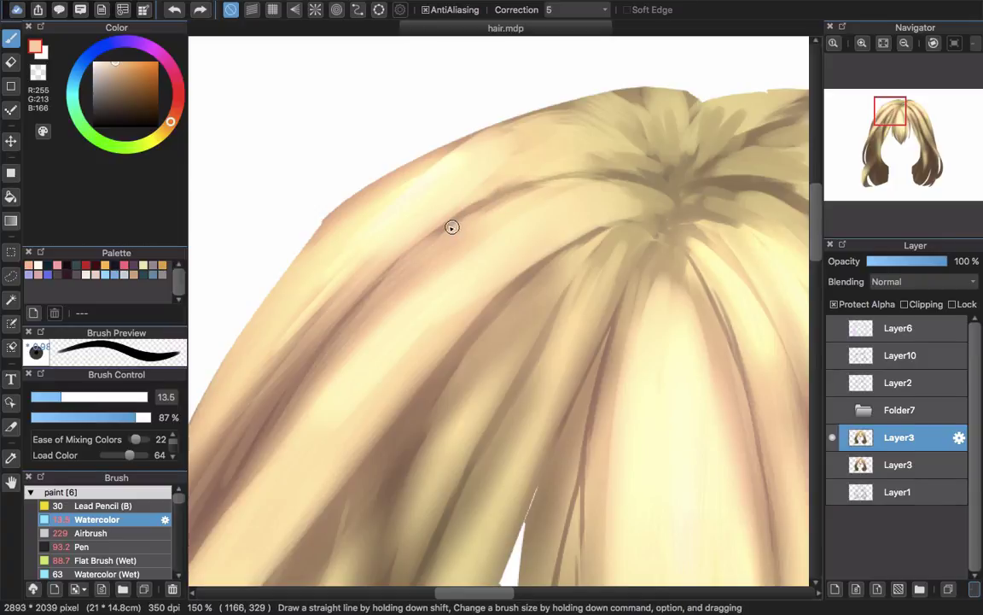
alt+click(451, 222)
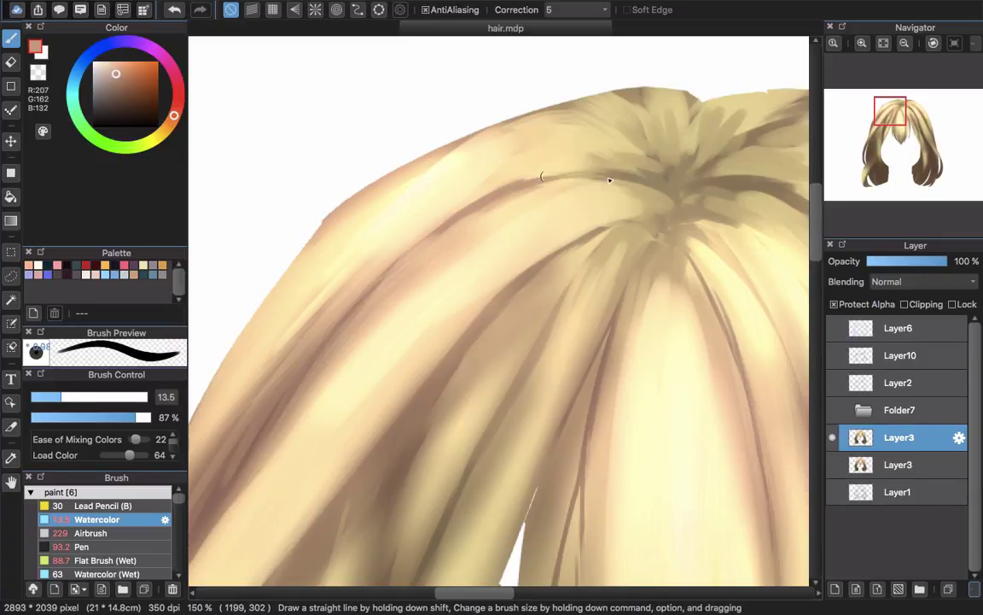
drag(517, 195, 568, 162)
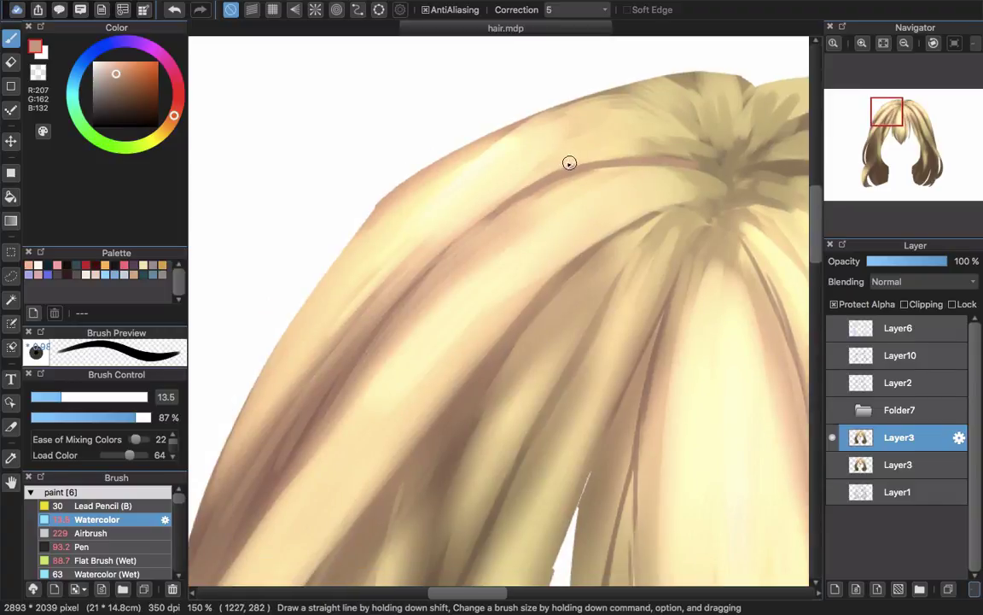
Step: Paint thin highlights along the crease of the outer left lock with sampled pale yellows (RGB 255, 250, 212 and 255, 240, 180)
alt+click(602, 165)
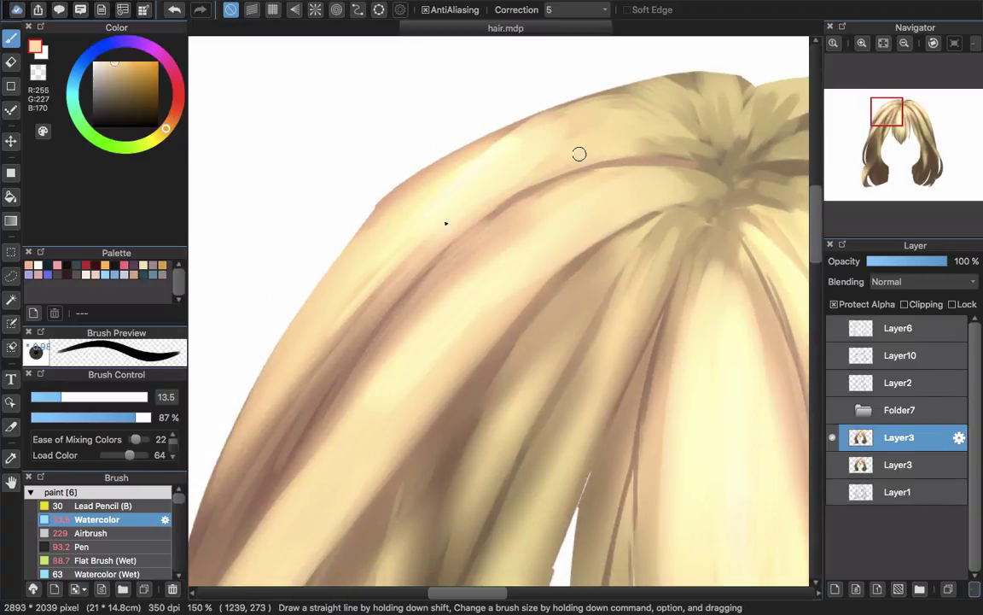
alt+click(467, 178)
drag(528, 186, 404, 281)
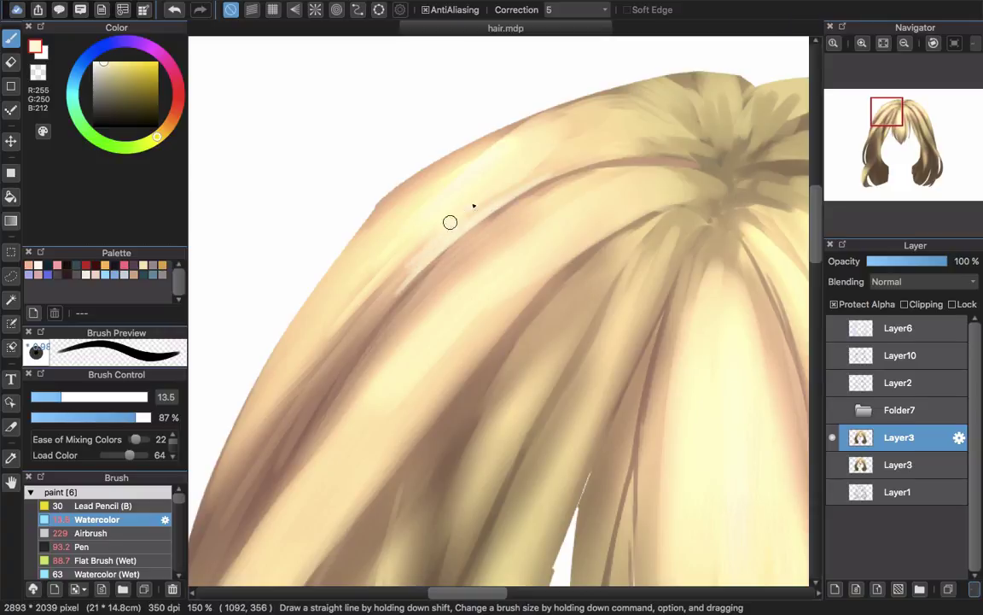
drag(356, 301, 396, 249)
alt+click(410, 232)
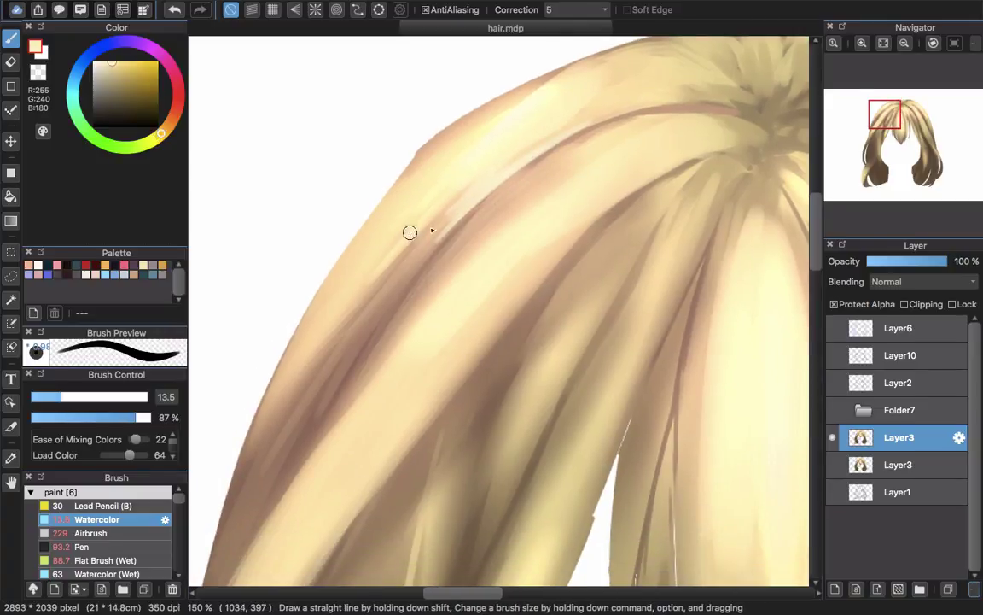
drag(457, 213, 350, 334)
Step: Enlarge the brush to 44 and blend sampled peach (RGB 255, 215, 161) over the lower end of the outer left lock
drag(412, 222, 439, 221)
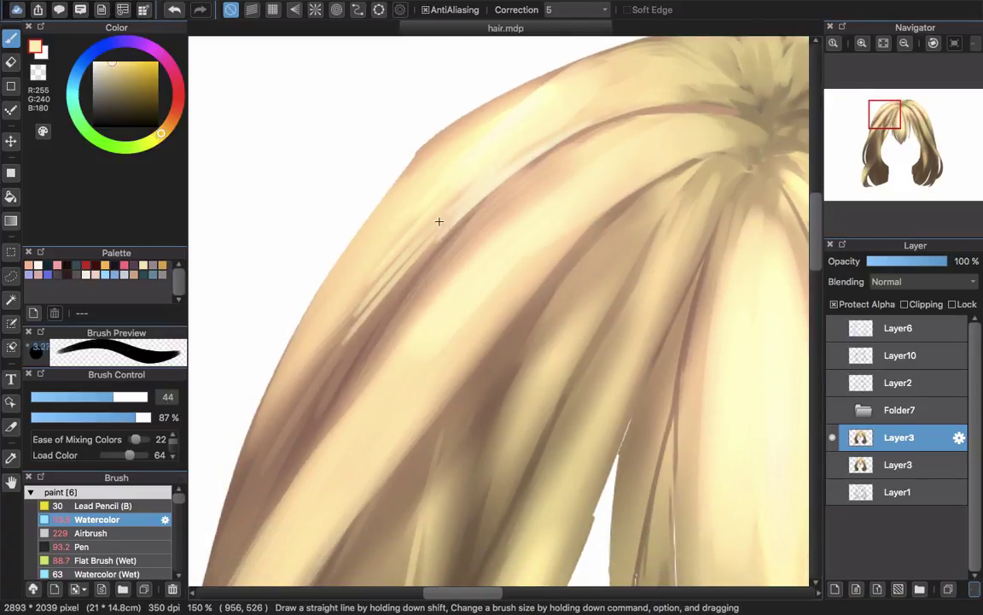
alt+click(355, 302)
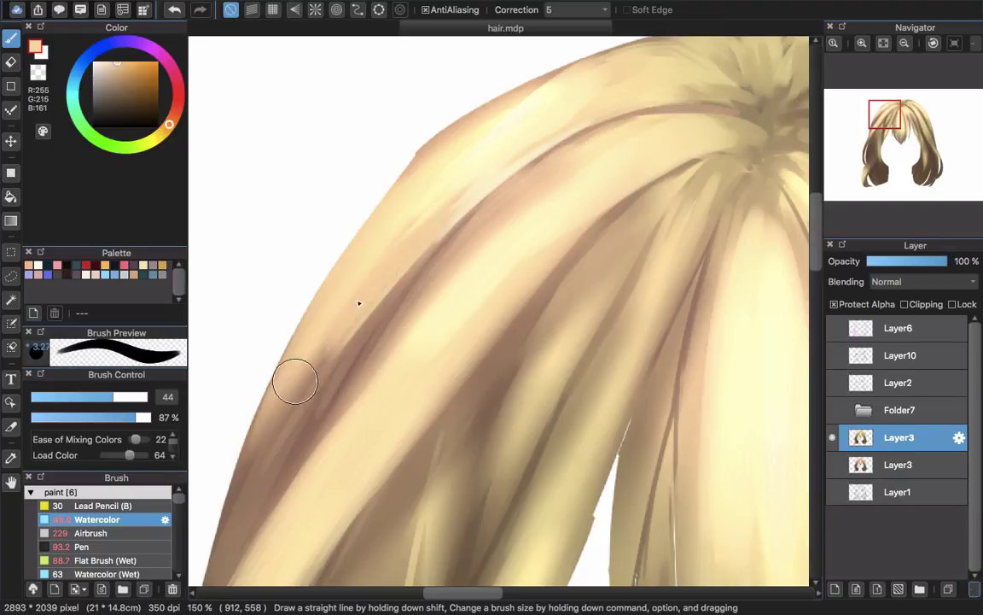
mouse_move(280, 401)
mouse_down()
mouse_move(247, 471)
mouse_move(288, 326)
mouse_up()
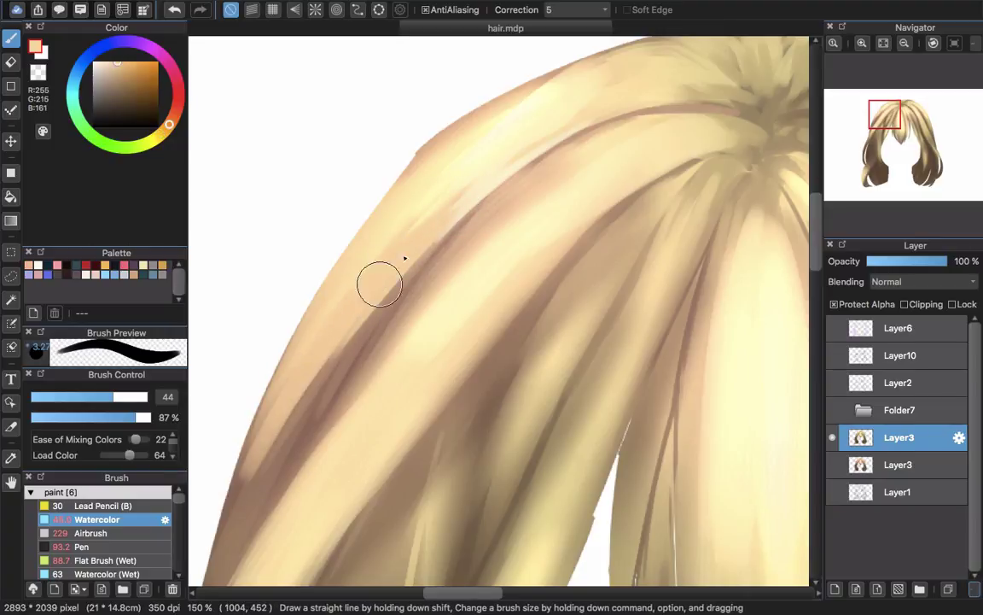
Step: Try a thin stroke on the outer left lock with a Watercolor brush reduced below size 17 and sampled hair tones
scroll(487, 228, down, 5)
scroll(500, 205, up, 2)
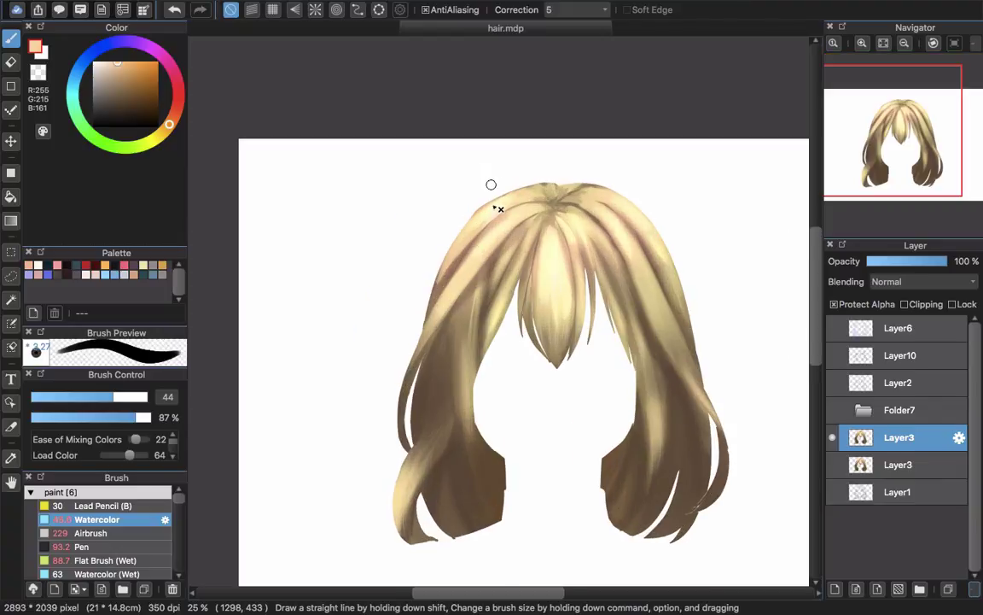
scroll(447, 258, up, 1)
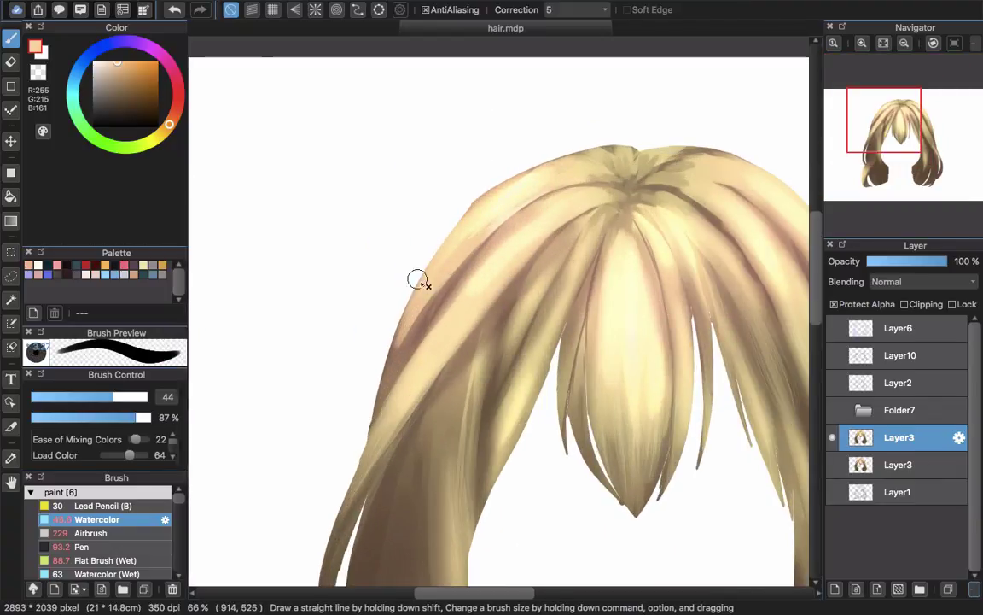
key([)
key([)
key([)
key([)
key([)
key([)
key([)
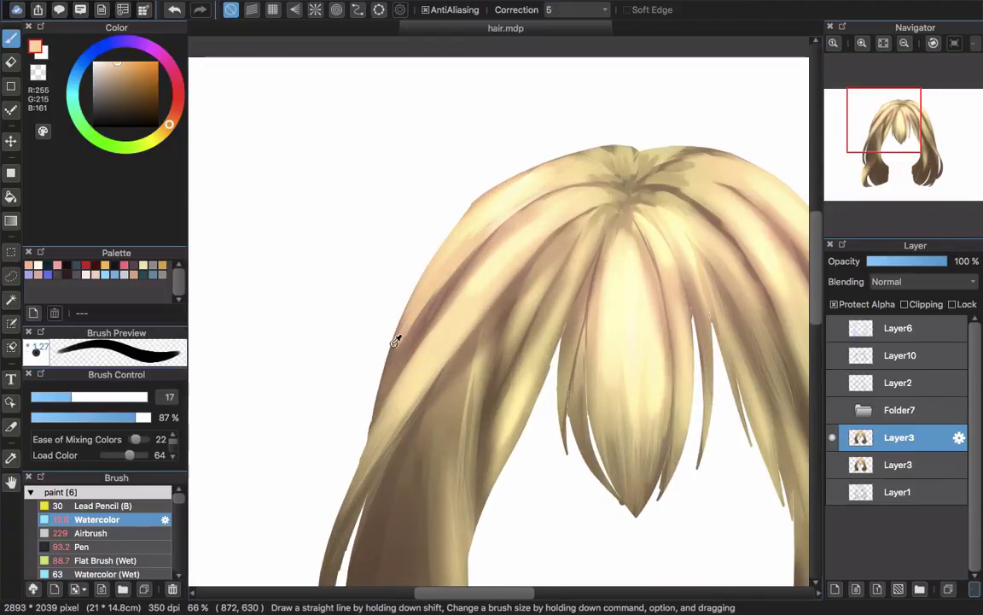
alt+click(395, 340)
key([)
key([)
key([)
key([)
alt+click(416, 320)
mouse_move(404, 379)
mouse_down()
mouse_move(399, 368)
mouse_move(367, 406)
mouse_up()
key(super+z)
Step: Enlarge the Watercolor brush to 43 and paint sampled light peach (RGB 255, 232, 181) down the upper-left lock
key(])
key(])
key(])
key(])
key(])
key(])
key(])
key(])
key(])
key(])
key(])
key(])
alt+click(465, 291)
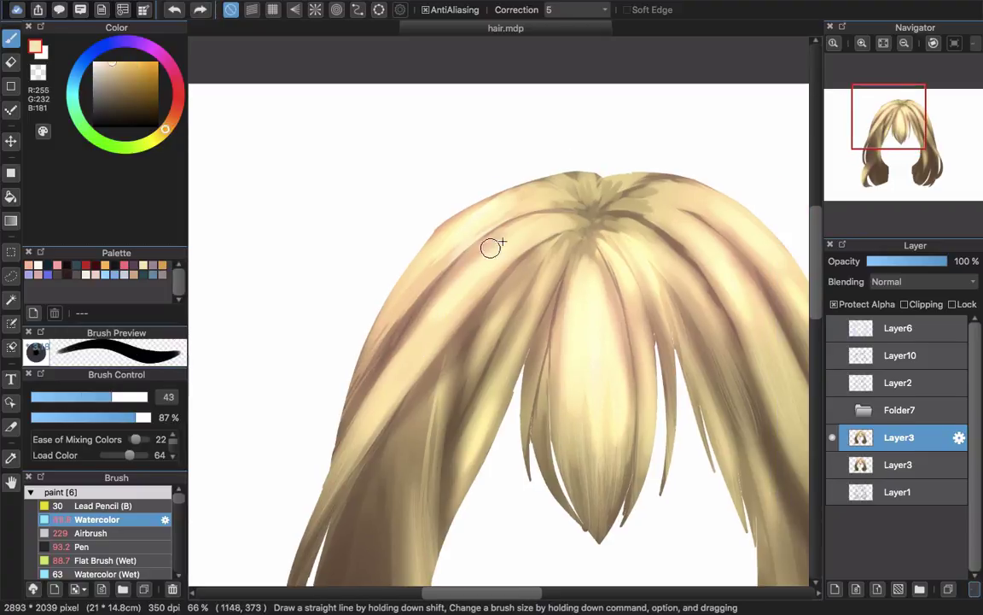
drag(472, 258, 381, 374)
Step: Resample light tones from the hair and paint a stroke down the left front lock, undoing one earlier mark
key([)
alt+click(419, 322)
alt+click(363, 411)
key(super+z)
alt+click(514, 232)
drag(510, 238, 410, 372)
Step: Enlarge the Watercolor brush to 80 and paint a sampled highlight tone from the crown down the outer left lock
key(])
key(])
key(])
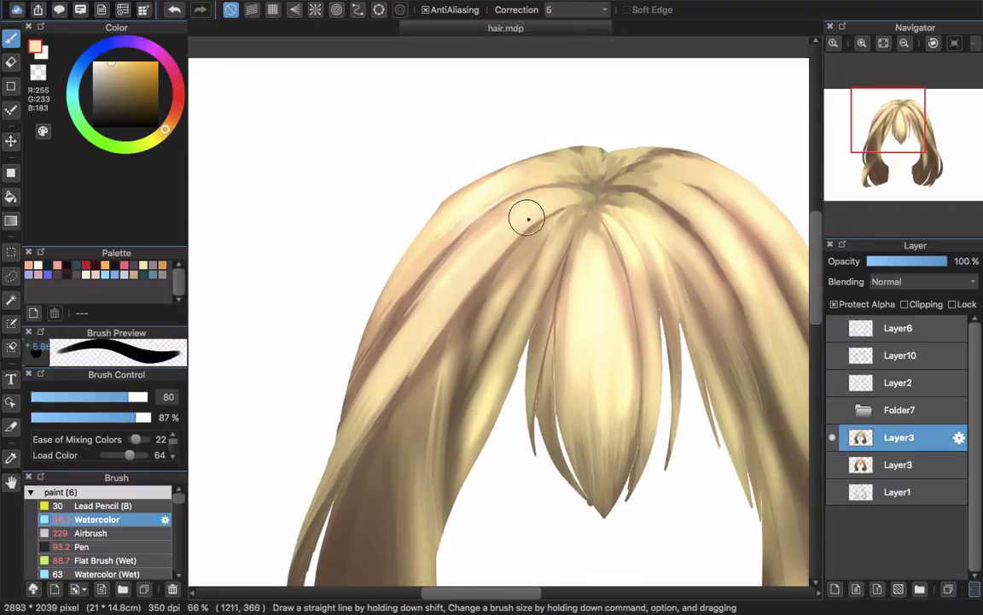
alt+click(475, 194)
drag(500, 177, 355, 307)
Step: Reduce the brush size and paint a stroke up the shaded area of the left side hair
key([)
key([)
key([)
mouse_move(376, 512)
mouse_down()
mouse_move(463, 386)
mouse_move(369, 410)
mouse_up()
Step: Enlarge the brush to 70 and paint a broad tan strand (RGB 205, 181, 128) down the left side hair
key(])
key(])
key(])
alt+click(454, 344)
drag(453, 264, 420, 418)
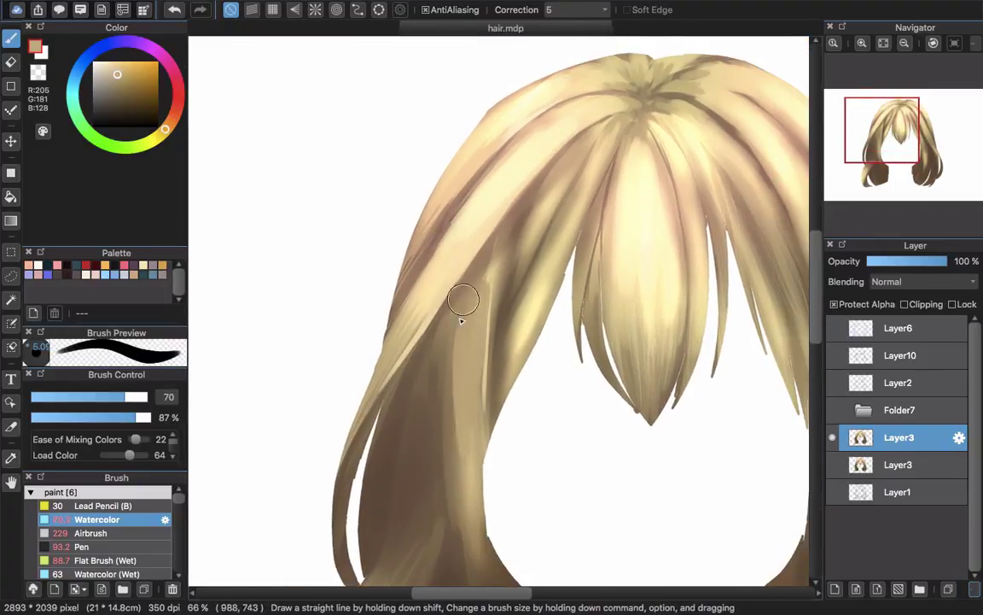
Step: Shape the tan side strand with a smaller brush, then stroke a sampled tone along the lower edge of the left front lock
scroll(463, 300, down, 1)
key([)
key([)
key([)
drag(491, 314, 449, 478)
alt+click(502, 248)
drag(504, 245, 454, 342)
Step: Enlarge the Watercolor brush and paint a long stroke down the inner left side strand
key(])
key(])
key(])
mouse_move(487, 265)
mouse_down()
mouse_move(441, 332)
mouse_move(471, 407)
mouse_move(475, 523)
mouse_up()
drag(538, 358, 527, 246)
Step: Retouch the lower left side hair with sampled tones and a smaller Watercolor brush, then resample and enlarge the brush
scroll(527, 245, down, 2)
alt+click(499, 210)
key([)
key([)
key([)
key([)
mouse_move(422, 385)
mouse_down()
mouse_move(450, 404)
mouse_move(462, 377)
mouse_move(451, 404)
mouse_up()
alt+click(488, 354)
key(])
key(])
key(])
key(])
Step: Switch to the coarse Sumi Ink brush at size 88 and streak the left side strand with a color sampled from it
scroll(165, 534, down, 5)
click(165, 549)
alt+click(459, 386)
key([)
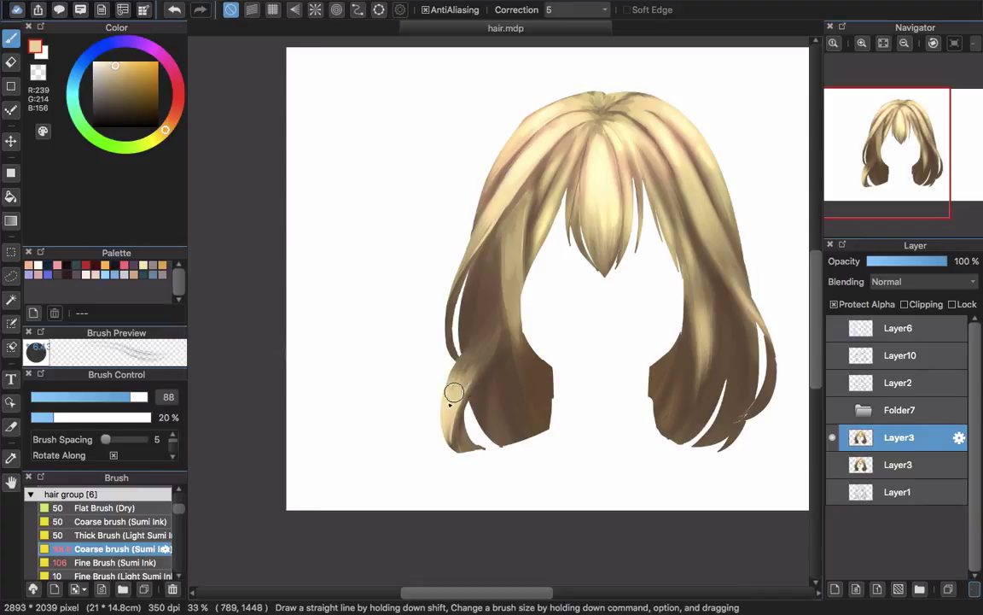
alt+click(517, 309)
mouse_move(512, 256)
mouse_down()
mouse_move(519, 303)
mouse_move(486, 397)
mouse_up()
Step: Switch to the Flat Brush (Dry) at size 50 and paint textured strokes along the left side strand with sampled browns
scroll(527, 248, up, 3)
alt+click(508, 367)
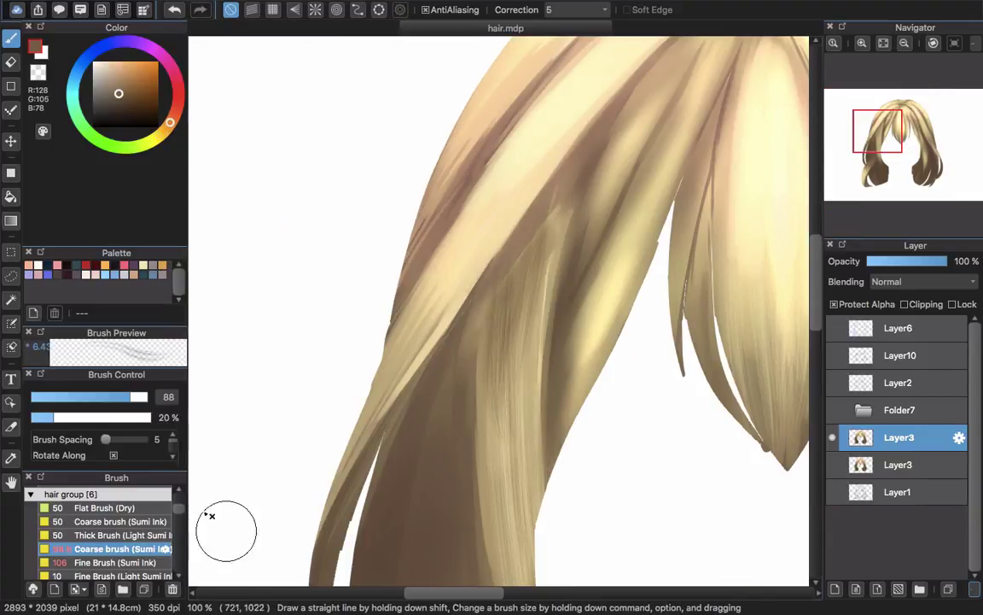
click(107, 508)
alt+click(506, 326)
drag(491, 247, 465, 380)
drag(514, 495, 522, 316)
drag(529, 512, 527, 342)
alt+click(520, 427)
Step: Sample a hair tone beside the center bang, shrink the Flat Brush (Dry) and paint strands down the left inner locks
scroll(530, 402, down, 2)
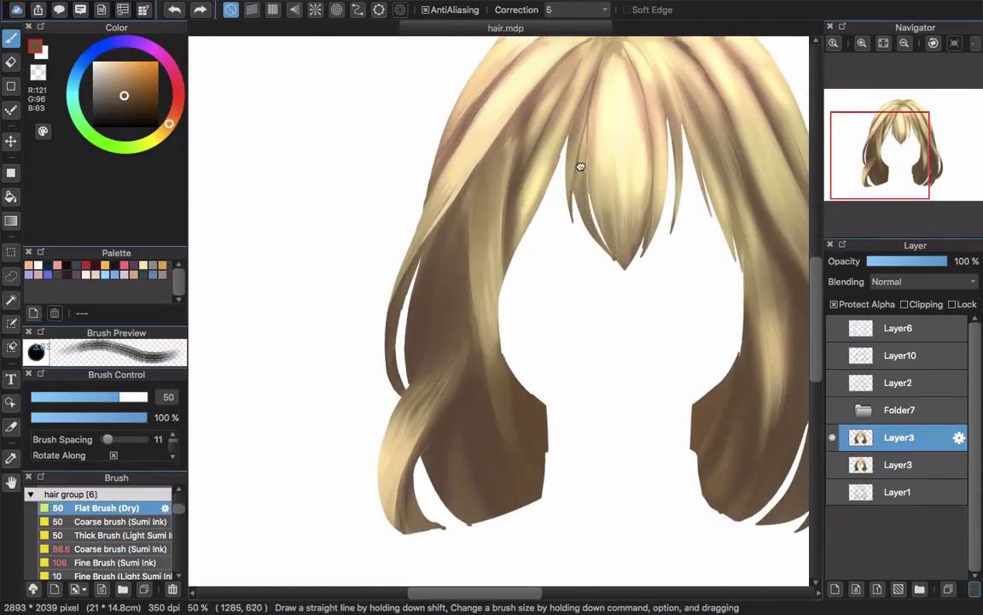
alt+click(589, 184)
key([)
key([)
key([)
key([)
drag(580, 164, 560, 256)
drag(551, 203, 507, 309)
Step: Sample brown (RGB 137, 114, 82), reduce the brush to 14 and draw a thin shadow line between the left front locks
alt+click(551, 175)
key([)
key([)
key([)
drag(580, 141, 545, 196)
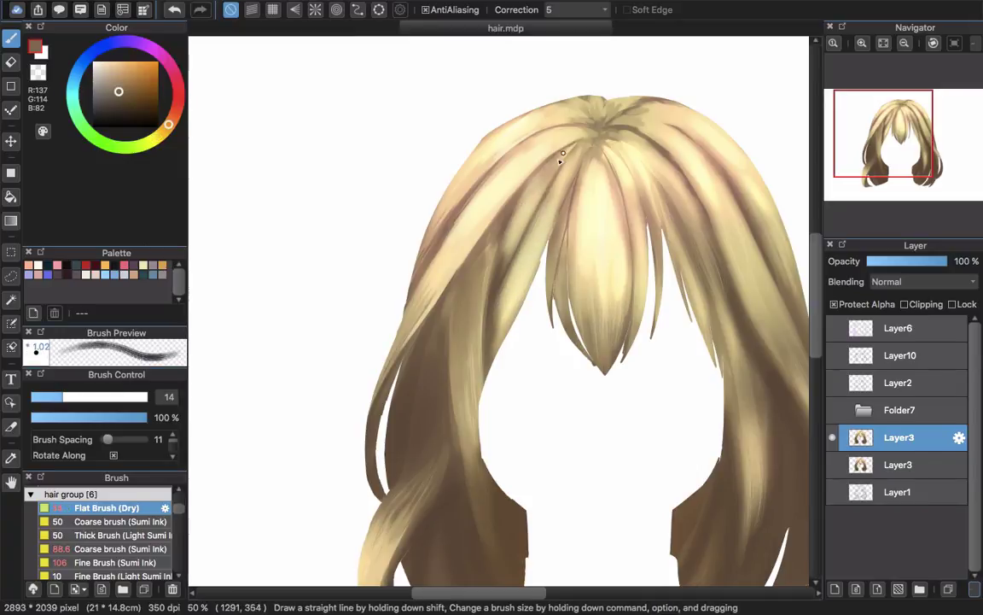
Step: Enlarge the Flat Brush (Dry) to 48.5 and paint sampled hair tones from the crown out over the left front lock
scroll(562, 147, up, 2)
alt+click(614, 121)
key(])
key(])
key(])
key(])
key(])
drag(622, 116, 500, 167)
alt+click(633, 94)
alt+click(627, 93)
mouse_move(627, 94)
mouse_down()
mouse_move(603, 139)
mouse_move(643, 116)
mouse_up()
Step: Switch to the Thick Brush (Light Sumi Ink) at size 35 and blend sampled tones along the left front and side locks
click(94, 536)
alt+click(623, 140)
drag(630, 159, 555, 190)
alt+click(430, 353)
mouse_move(448, 288)
mouse_down()
mouse_move(448, 249)
mouse_move(416, 394)
mouse_up()
drag(438, 423, 439, 335)
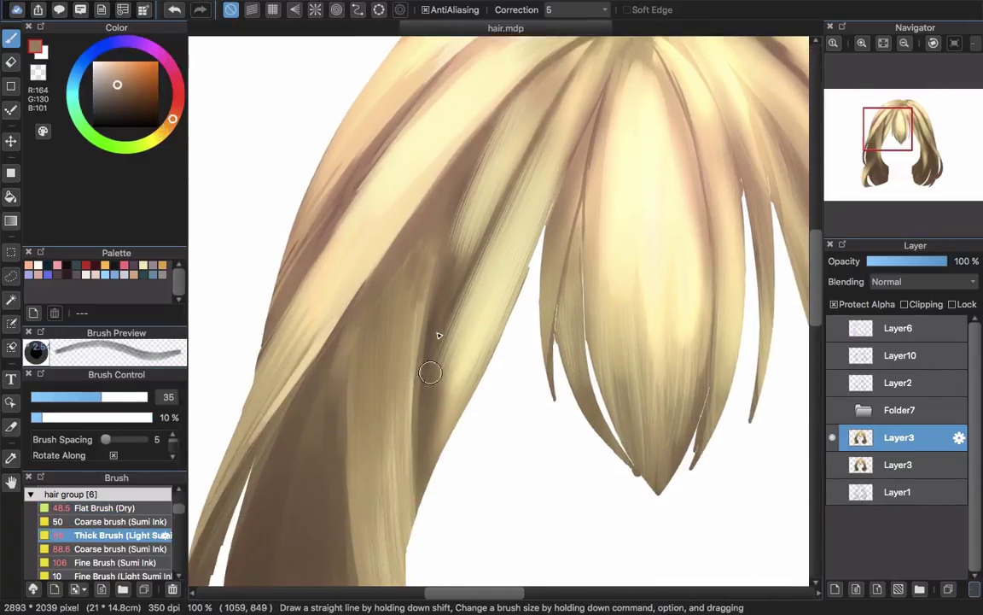
Step: Enlarge the Thick Brush (Light Sumi Ink) to 47 and blend sampled hair tones along the left front and side locks
alt+click(452, 282)
drag(490, 131, 439, 284)
drag(411, 416, 552, 194)
key(])
key(])
key(])
drag(401, 256, 465, 153)
drag(460, 291, 456, 235)
drag(406, 466, 323, 559)
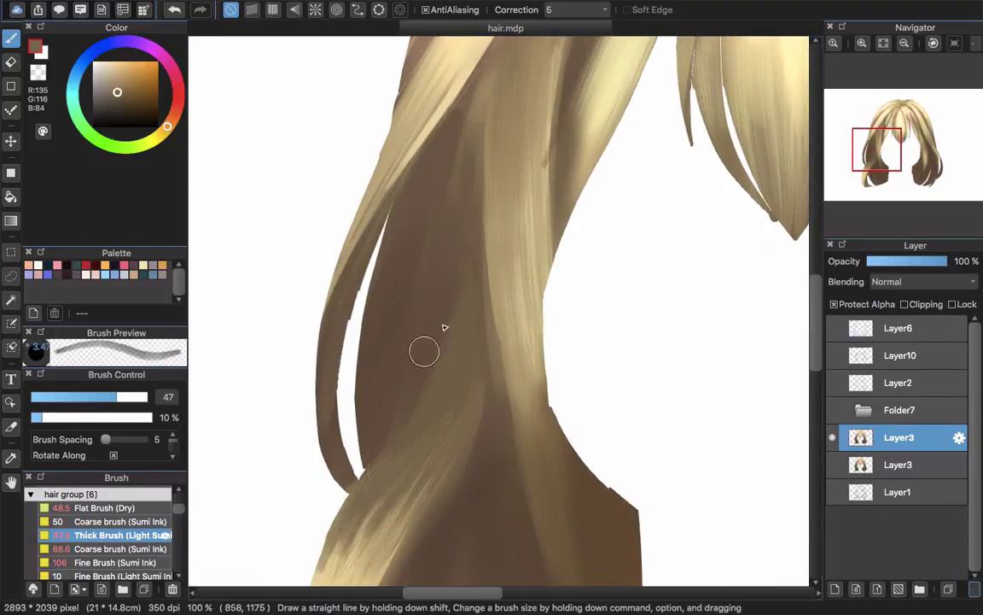
Step: Sample a lighter tone from the lower left curl and blend it upward into the dark inner hair with long strokes
scroll(424, 351, up, 2)
alt+click(340, 517)
drag(295, 474, 452, 252)
drag(346, 418, 516, 205)
scroll(453, 269, down, 2)
Step: Add streaky strands to the lower left curl with the Coarse brush (Sumi Ink) at size 88, using sampled hair tones
click(106, 549)
mouse_move(452, 288)
mouse_down()
mouse_move(408, 363)
mouse_move(474, 285)
mouse_up()
scroll(467, 171, up, 1)
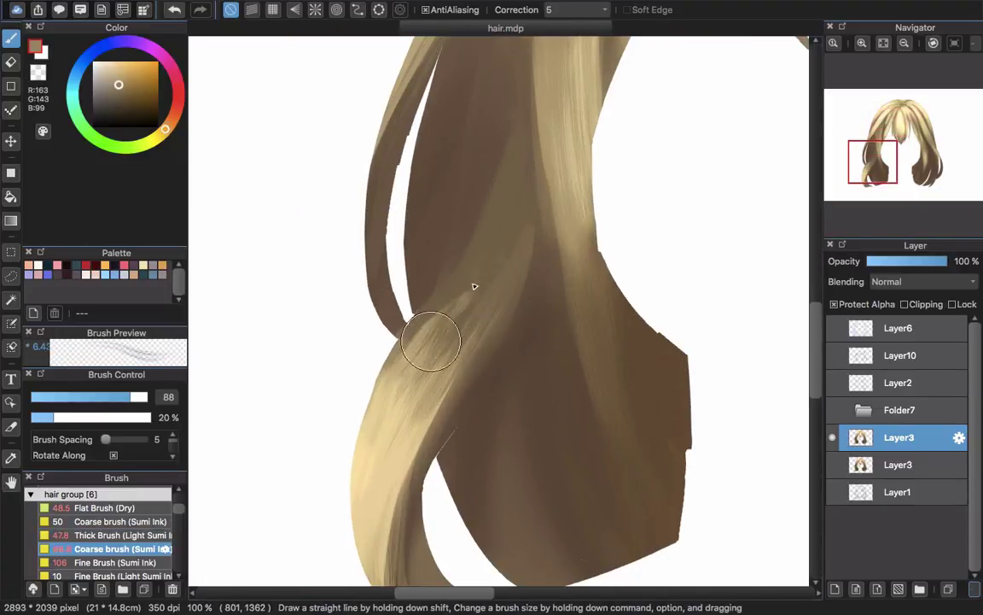
alt+click(431, 359)
drag(418, 346, 521, 246)
Step: Switch to the Fine Brush (Sumi Ink), sample brown (RGB 125, 106, 74), shrink the brush and paint fine strands up the left lock
key(super+minus)
key(super+minus)
key(super+minus)
click(116, 562)
alt+click(429, 323)
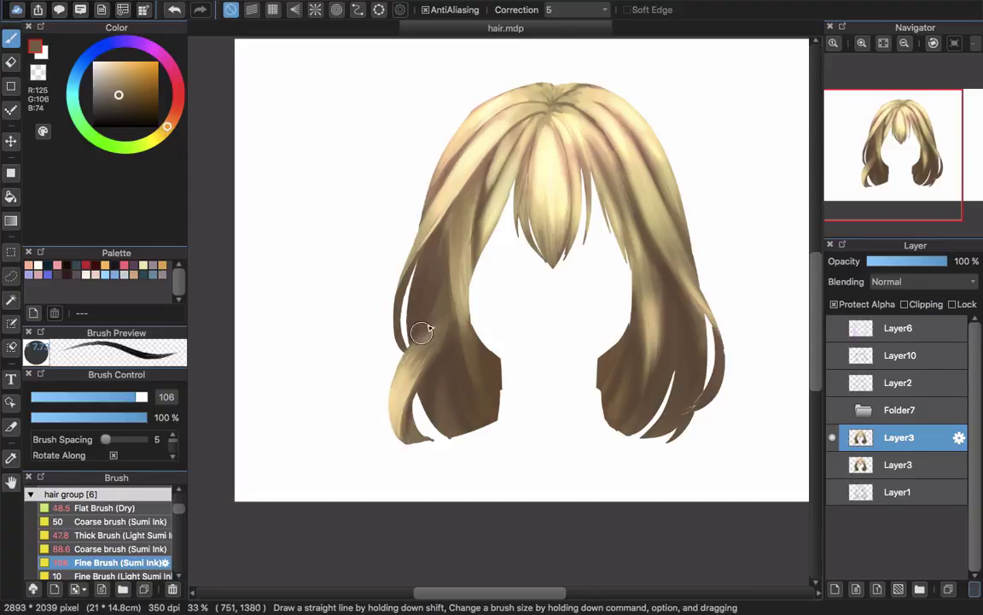
scroll(434, 308, up, 4)
key([)
key([)
key([)
key([)
key([)
mouse_move(427, 367)
mouse_down()
mouse_move(465, 268)
mouse_move(472, 135)
mouse_up()
Step: Enlarge the Fine Brush (Sumi Ink) to 53 and deepen the shadows beside the lower left curl with brown (RGB 110, 87, 64)
key(])
key(])
key(])
drag(491, 128, 436, 266)
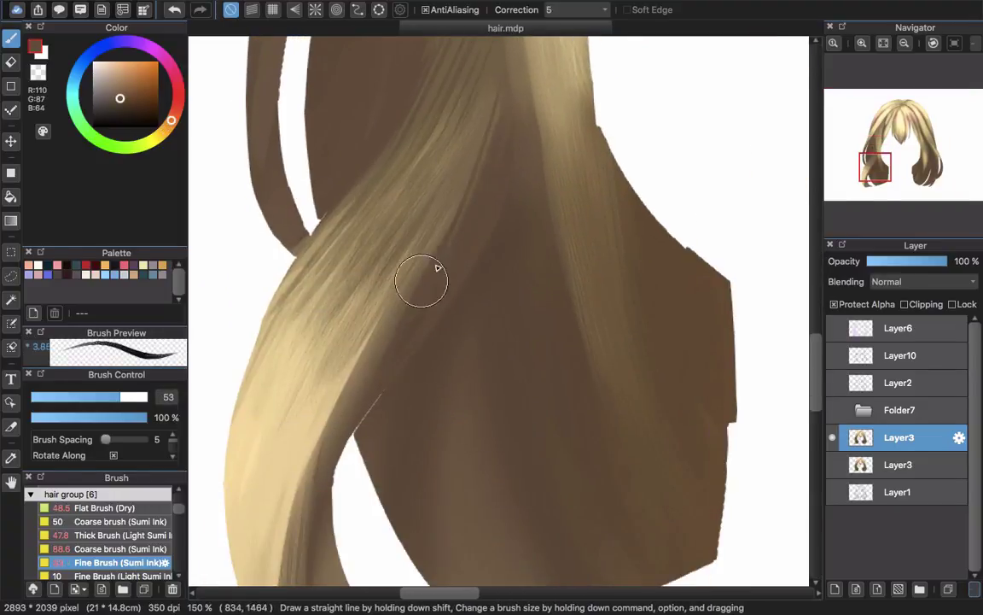
drag(423, 410, 479, 268)
drag(354, 418, 448, 527)
Step: Sample pale yellow (RGB 253, 249, 197), enlarge the Fine Brush (Sumi Ink) to 100 and paint highlights on the left front locks
scroll(448, 527, down, 3)
alt+click(508, 215)
key(])
key(])
key(])
drag(465, 267, 509, 206)
drag(503, 141, 438, 209)
drag(614, 165, 537, 164)
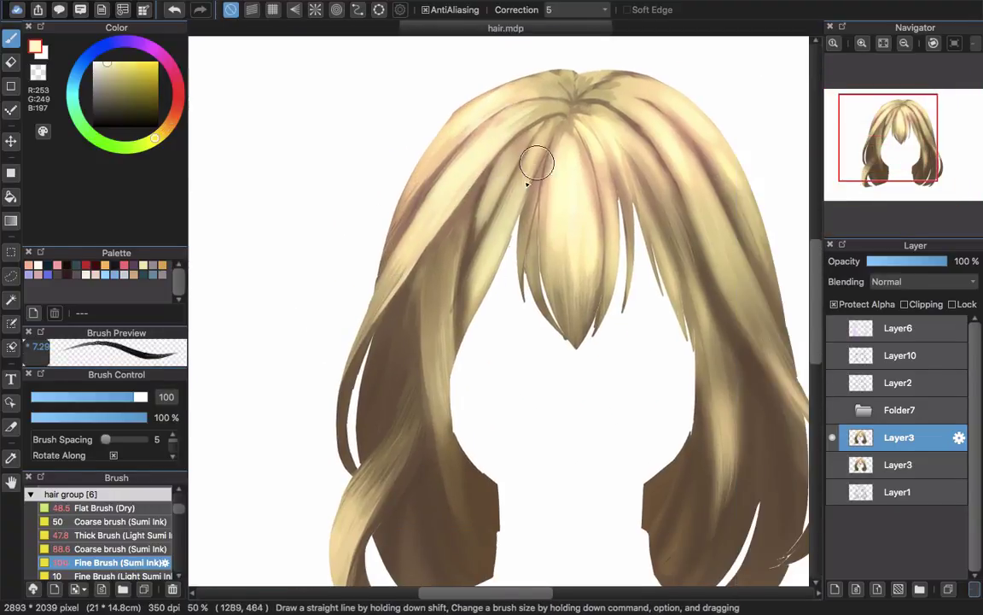
drag(500, 132, 428, 198)
Step: Paint freshly sampled hair tones from the parting across the left side of the crown
alt+click(522, 133)
alt+click(493, 124)
mouse_move(491, 106)
mouse_down()
mouse_move(443, 174)
mouse_move(457, 118)
mouse_up()
alt+click(546, 107)
mouse_move(546, 107)
mouse_down()
mouse_move(448, 116)
mouse_move(459, 116)
mouse_up()
Step: Switch to the Coarse brush (Sumi Ink) at size 19 and paint fine strands on the bangs in sampled tones, undoing the last stroke
click(115, 521)
alt+click(468, 104)
scroll(460, 129, down, 2)
scroll(518, 155, up, 2)
alt+click(504, 99)
key([)
key([)
key([)
key([)
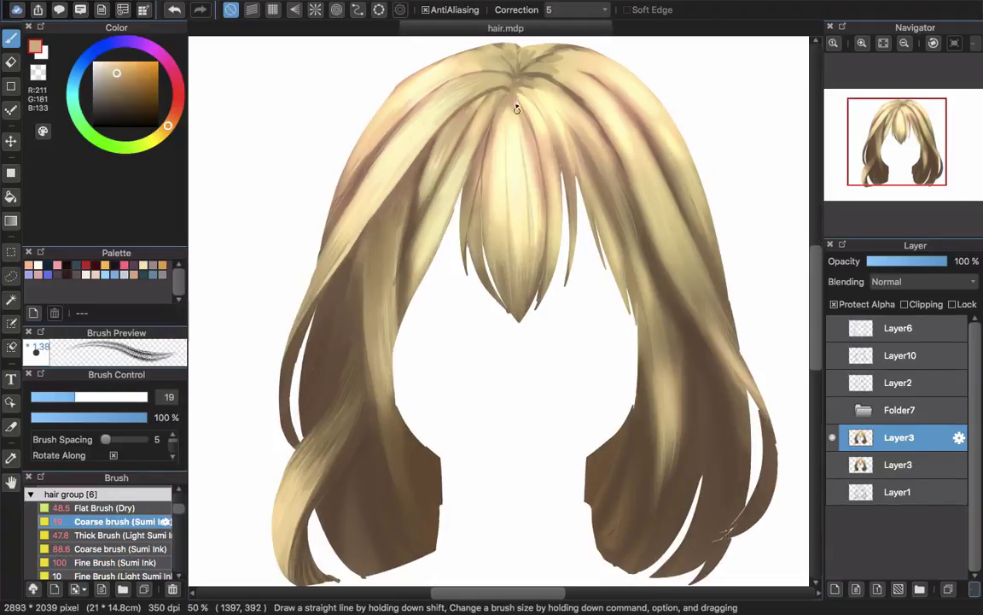
drag(549, 215, 538, 260)
mouse_move(499, 128)
mouse_down()
mouse_move(492, 260)
mouse_move(467, 194)
mouse_move(418, 275)
mouse_up()
alt+click(481, 170)
key(super+z)
Step: Enlarge the Coarse brush (Sumi Ink) to 40 and paint pale yellow (RGB 255, 254, 192) strand texture on the center bang
key(])
key(])
key(])
drag(508, 85, 466, 161)
key(super+z)
mouse_move(524, 109)
mouse_down()
mouse_move(494, 162)
mouse_move(510, 325)
mouse_up()
alt+click(497, 173)
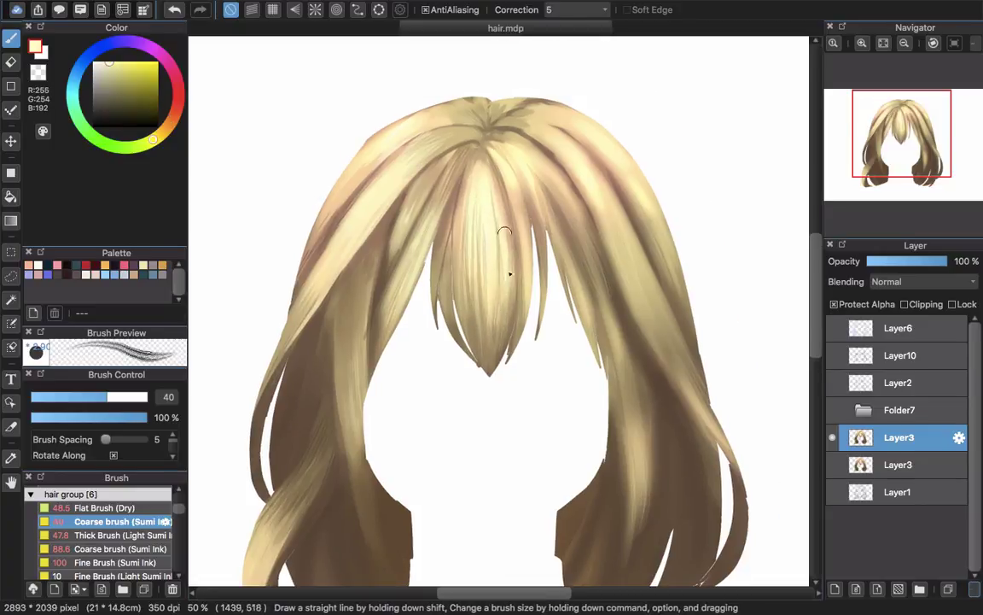
drag(528, 224, 532, 295)
drag(541, 216, 512, 246)
Step: Enlarge the Coarse brush (Sumi Ink) to 80 and paint long light strands from the crown down the right locks
key(])
key(])
key(])
drag(567, 190, 642, 367)
drag(536, 181, 589, 346)
alt+click(505, 152)
mouse_move(467, 149)
mouse_down()
mouse_move(437, 128)
mouse_move(480, 131)
mouse_move(665, 363)
mouse_move(690, 455)
mouse_up()
Step: Sample warm yellow (RGB 255, 230, 167), reduce the Coarse brush (Sumi Ink) to 39 and paint finer strands down the right locks
alt+click(487, 156)
key([)
key([)
key([)
alt+click(472, 134)
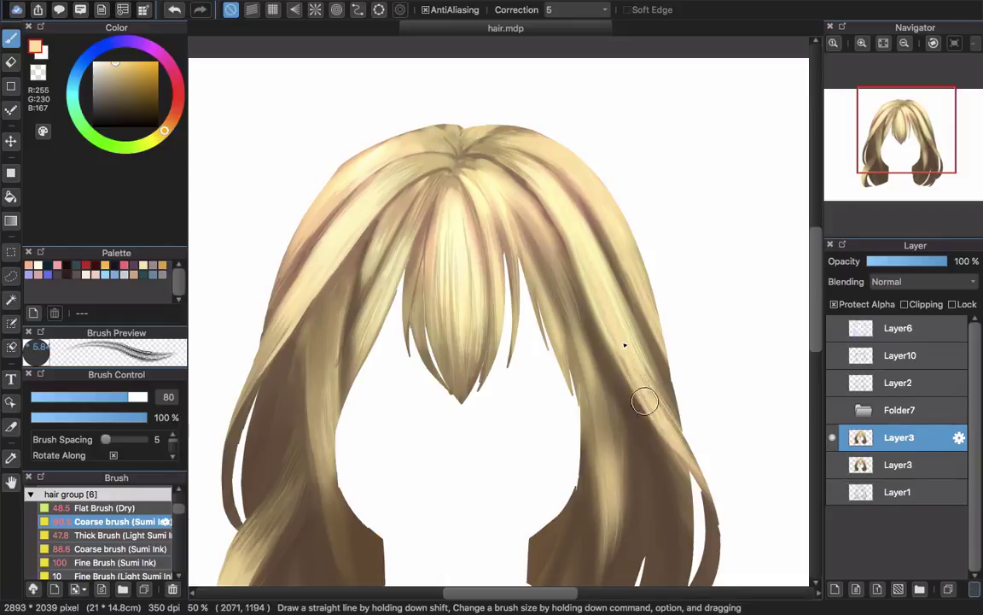
drag(567, 361, 569, 225)
key([)
key([)
key([)
mouse_move(545, 152)
mouse_down()
mouse_move(565, 125)
mouse_move(575, 328)
mouse_up()
scroll(480, 177, down, 1)
Step: Paint a sampled pale yellow highlight down the center bang and switch to the Flat Brush (Dry)
alt+click(478, 154)
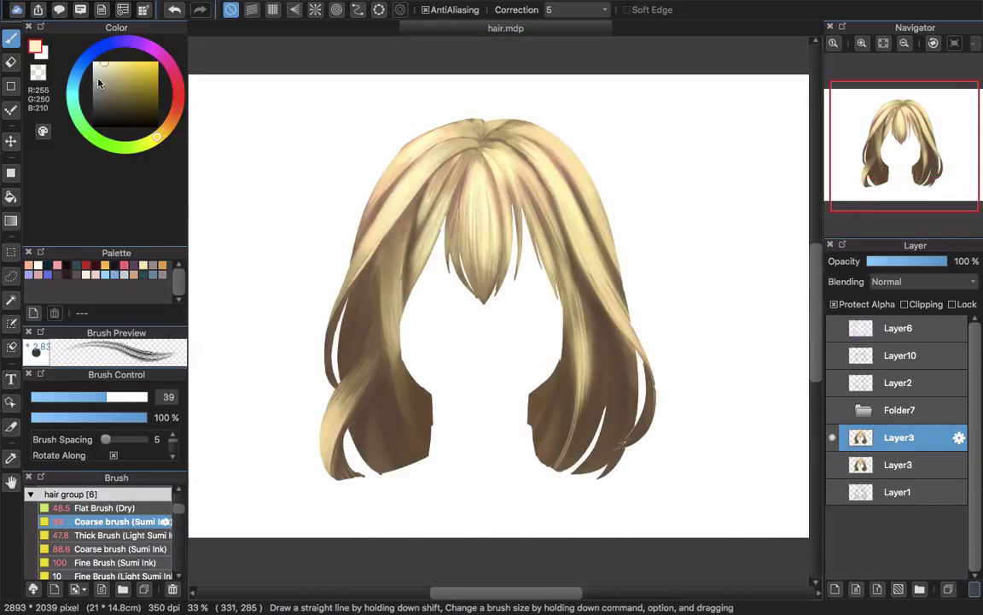
alt+click(479, 170)
drag(481, 170, 483, 289)
click(107, 507)
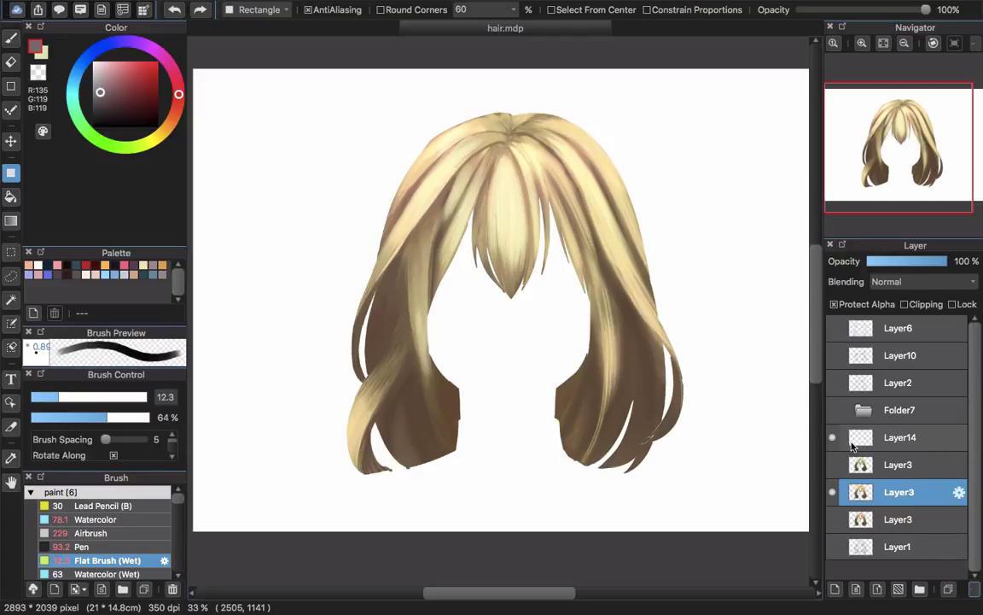
Step: Redo the hair layer duplication and darken the selected Layer3 with Hue Saturation Brightness at saturation 110% and brightness 68%
key(super+y)
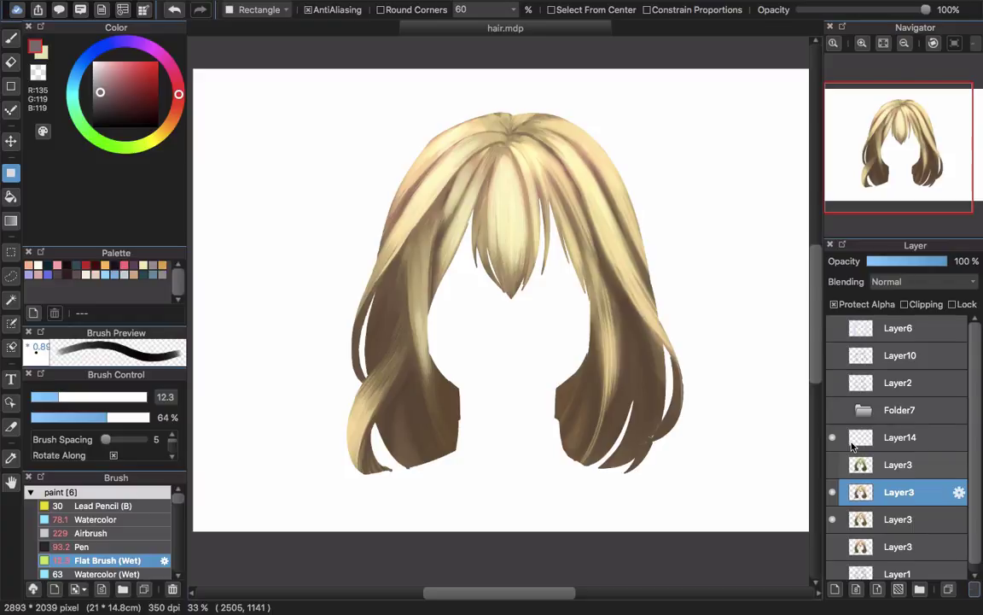
key(super+u)
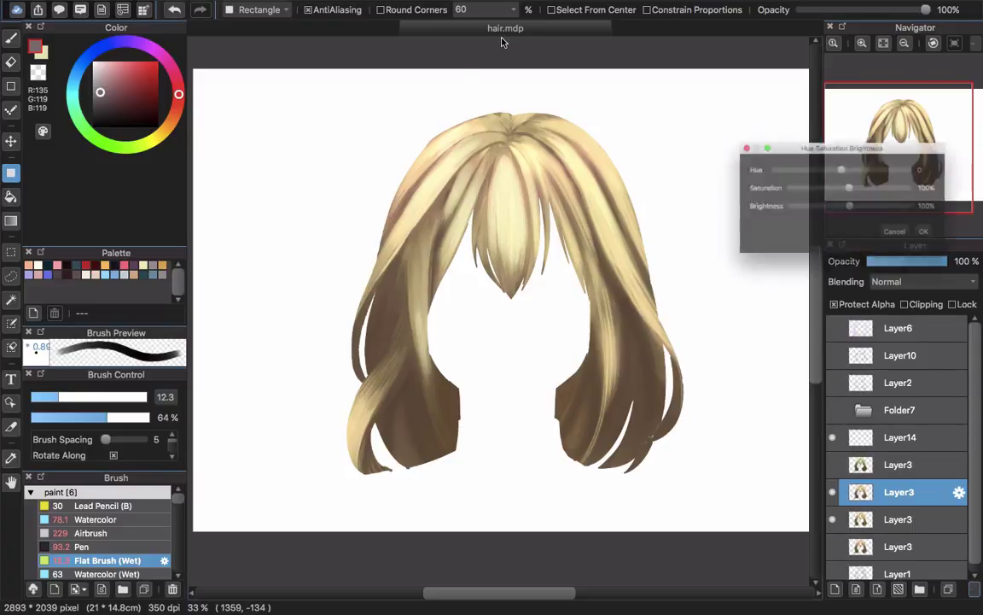
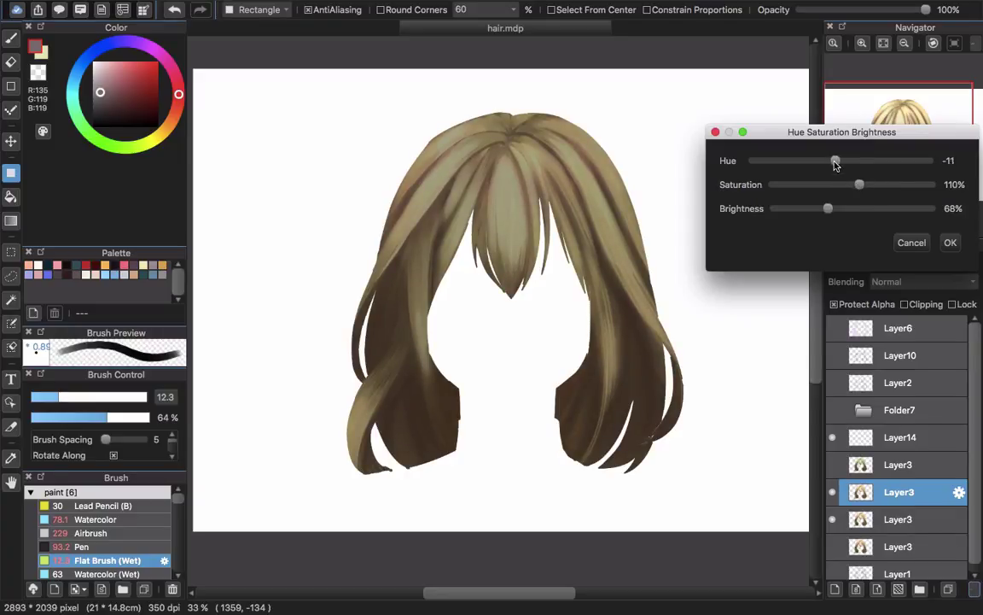
click(952, 243)
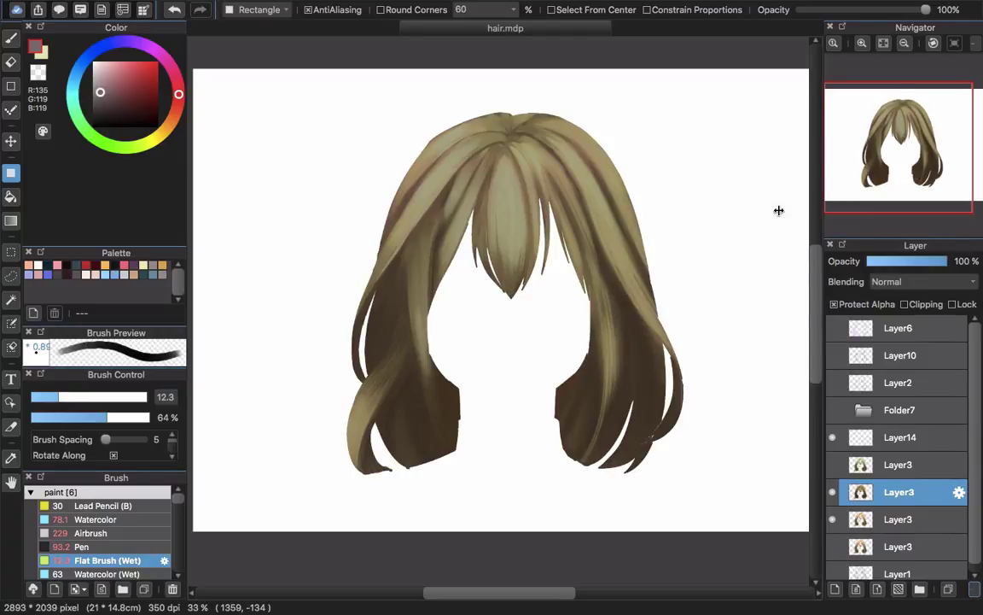
Step: Swap the brush color to pale yellow (RGB 255, 251, 197) and enlarge the Flat Brush (Wet) to 157
drag(563, 328, 571, 274)
key(b)
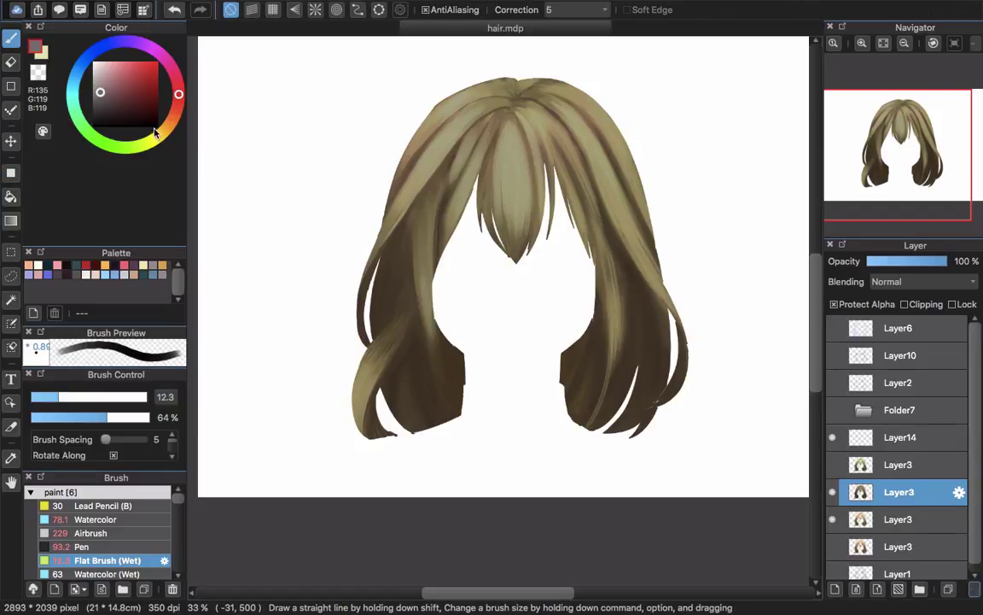
key(x)
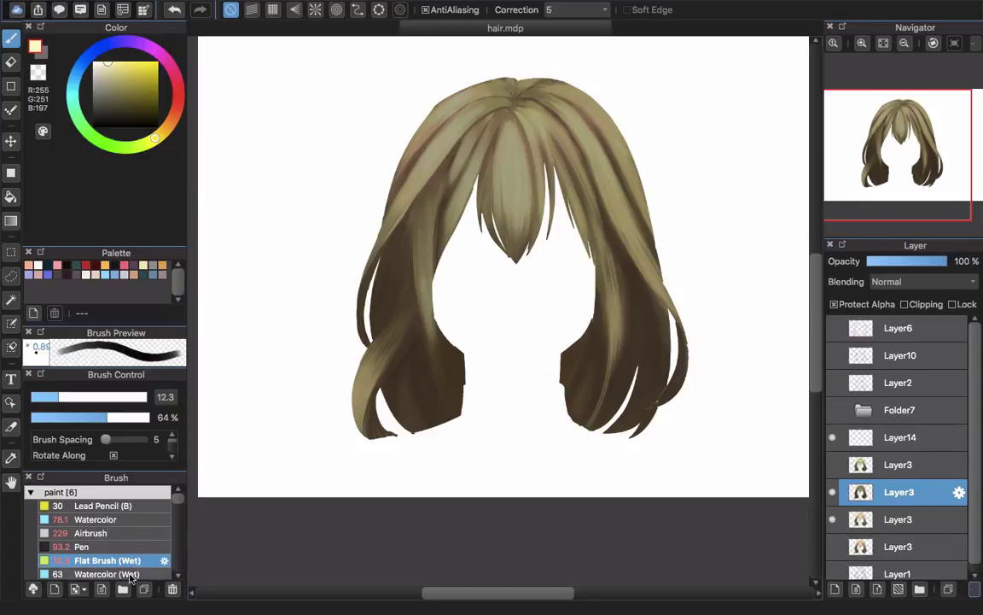
drag(333, 298, 444, 188)
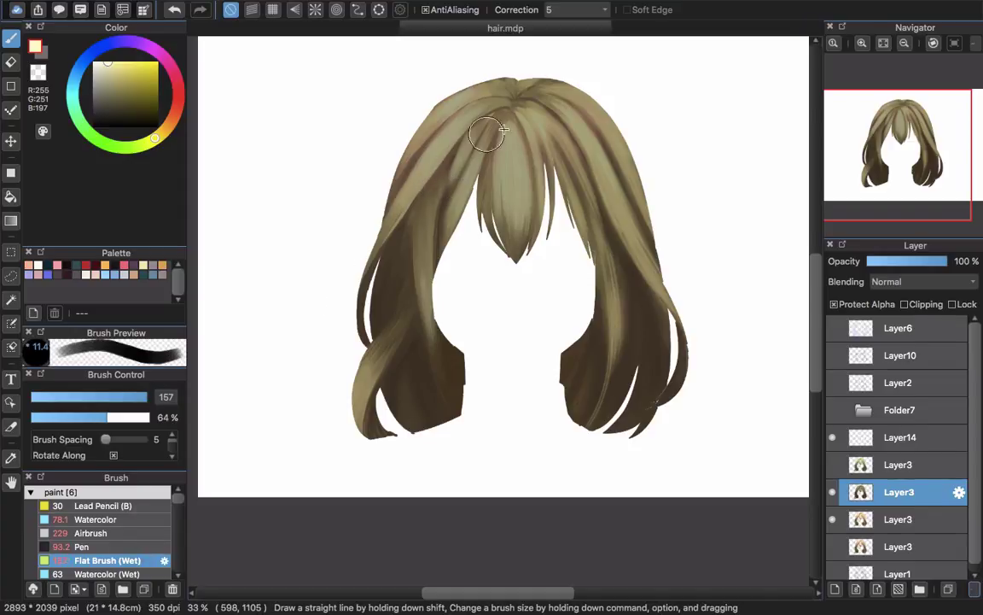
mouse_move(504, 114)
mouse_down()
mouse_move(509, 260)
mouse_move(504, 231)
mouse_up()
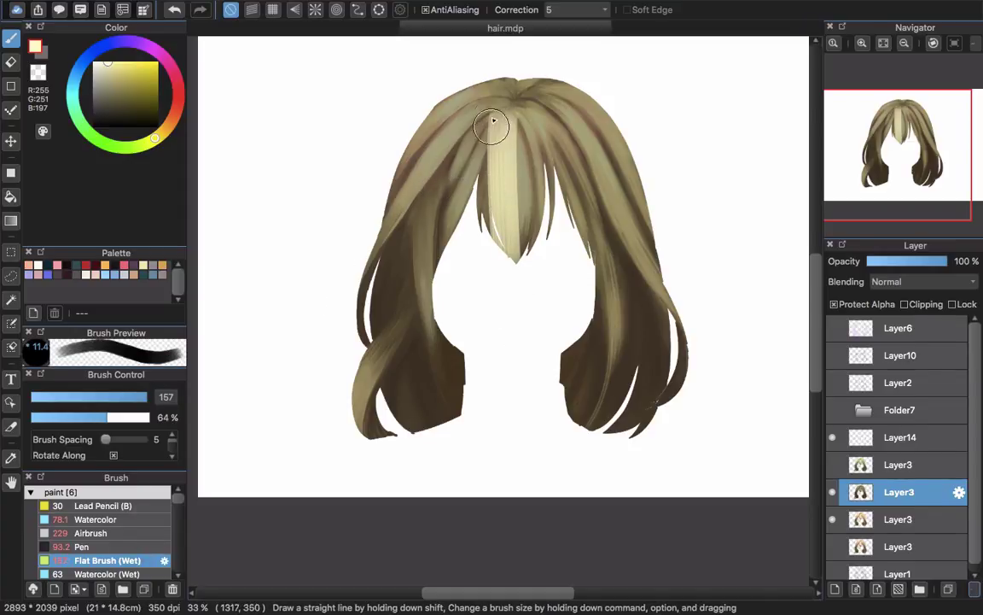
key(super+z)
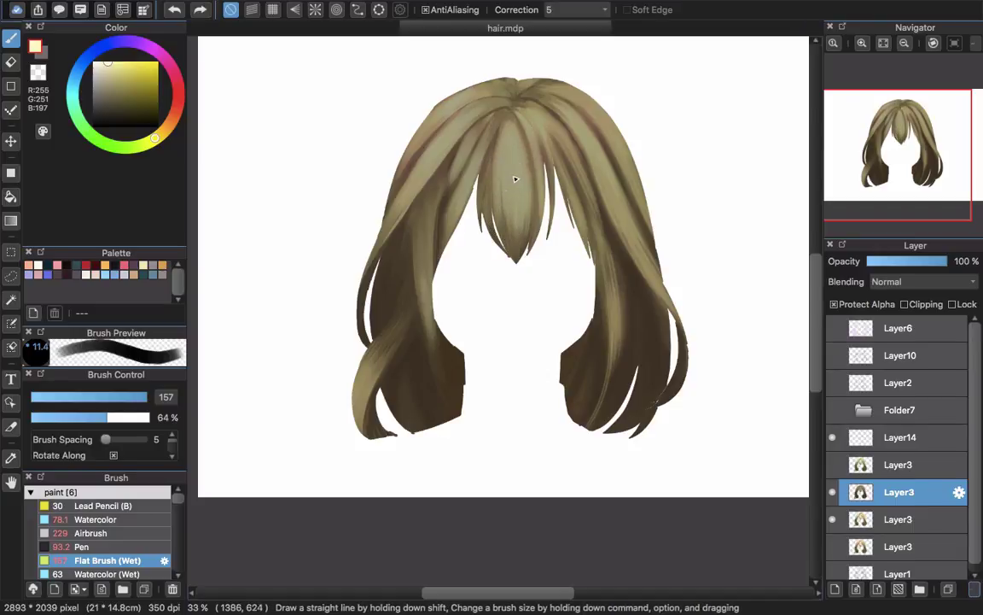
mouse_move(507, 184)
mouse_down()
mouse_move(510, 115)
mouse_move(514, 184)
mouse_up()
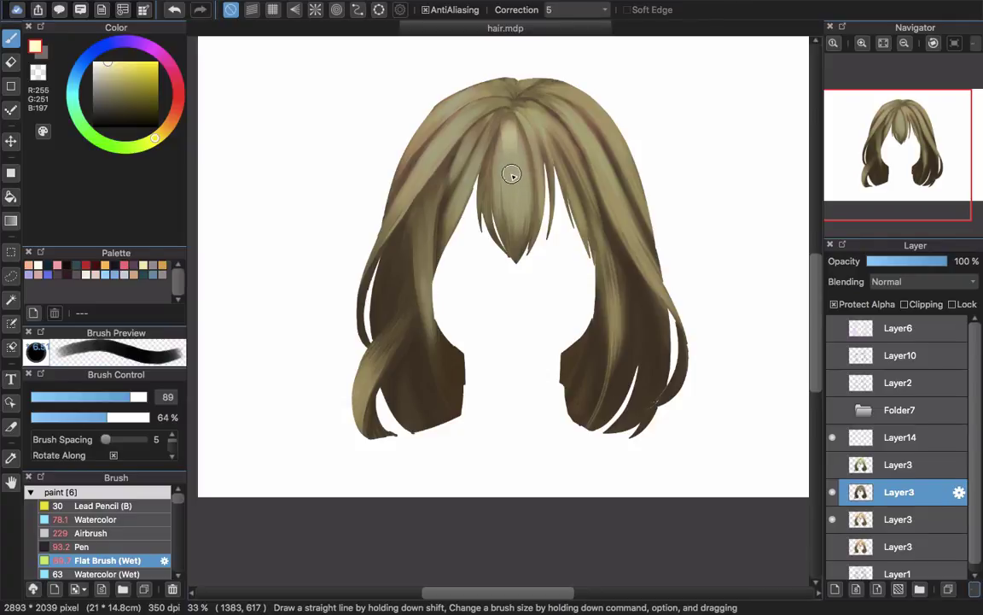
key(super+z)
drag(513, 128, 515, 193)
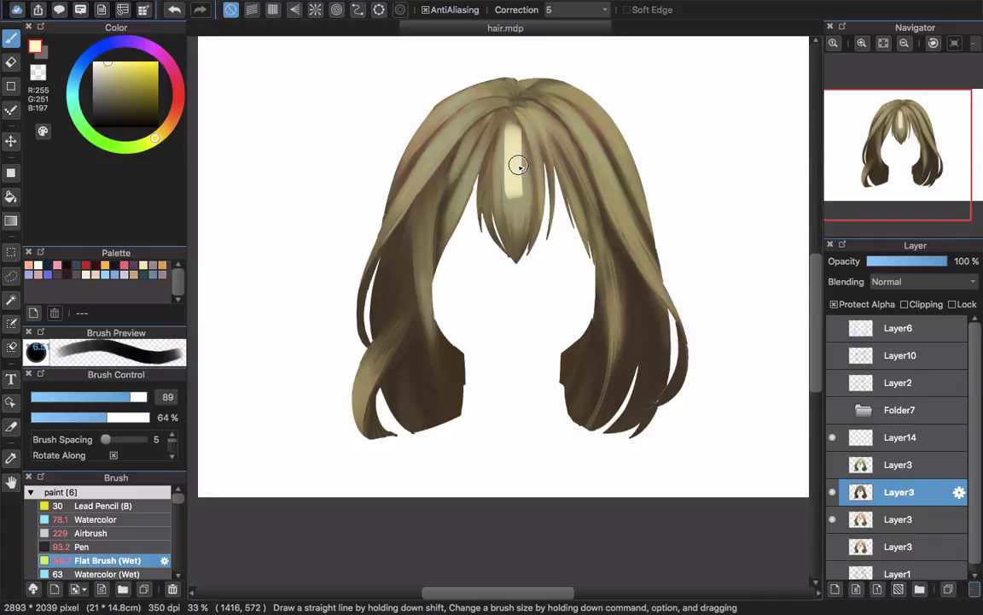
key(super+z)
key(])
key(])
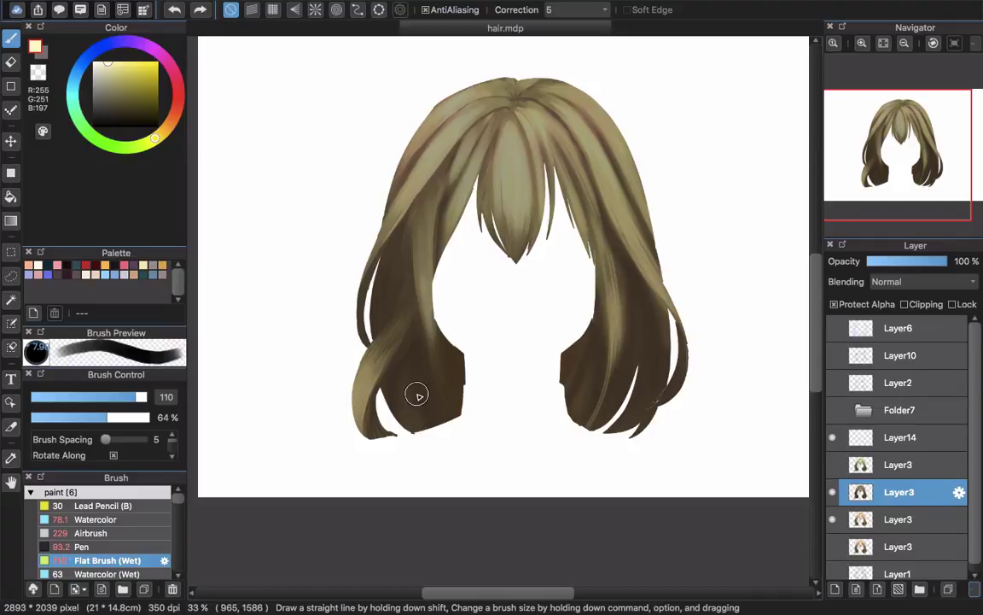
drag(508, 134, 514, 206)
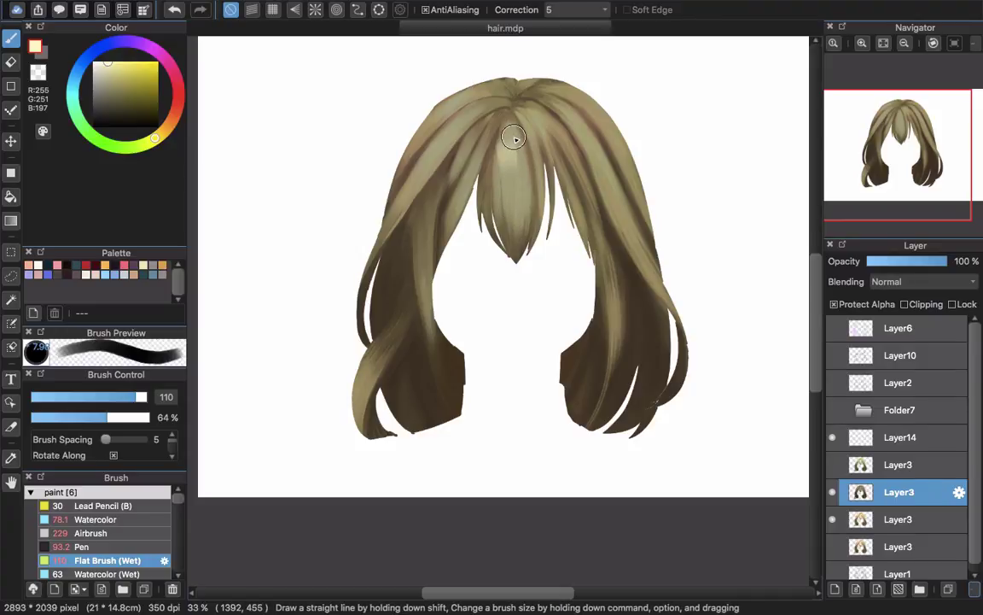
key(super+z)
drag(512, 120, 510, 162)
key(super+z)
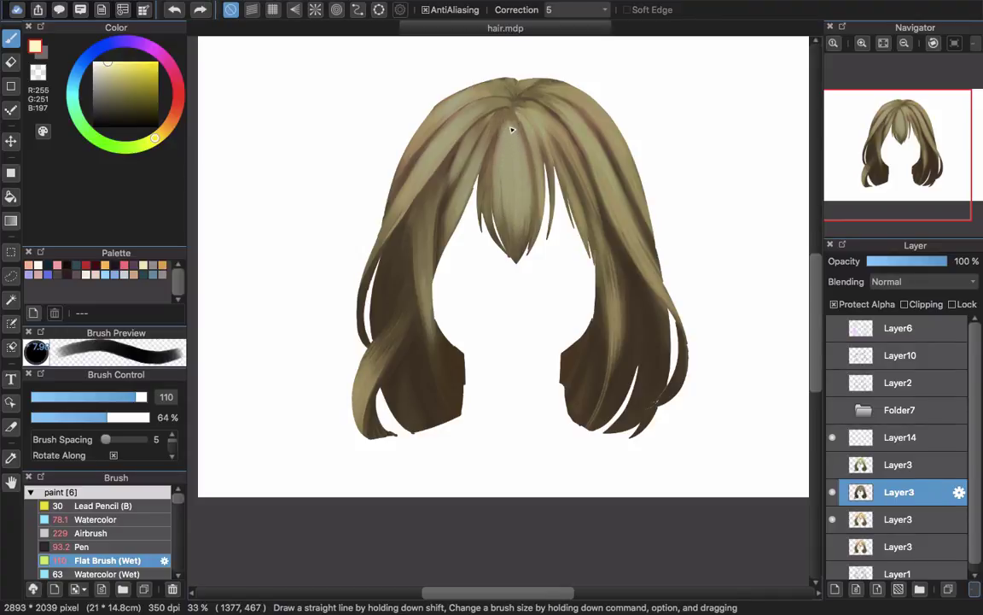
drag(509, 124, 511, 191)
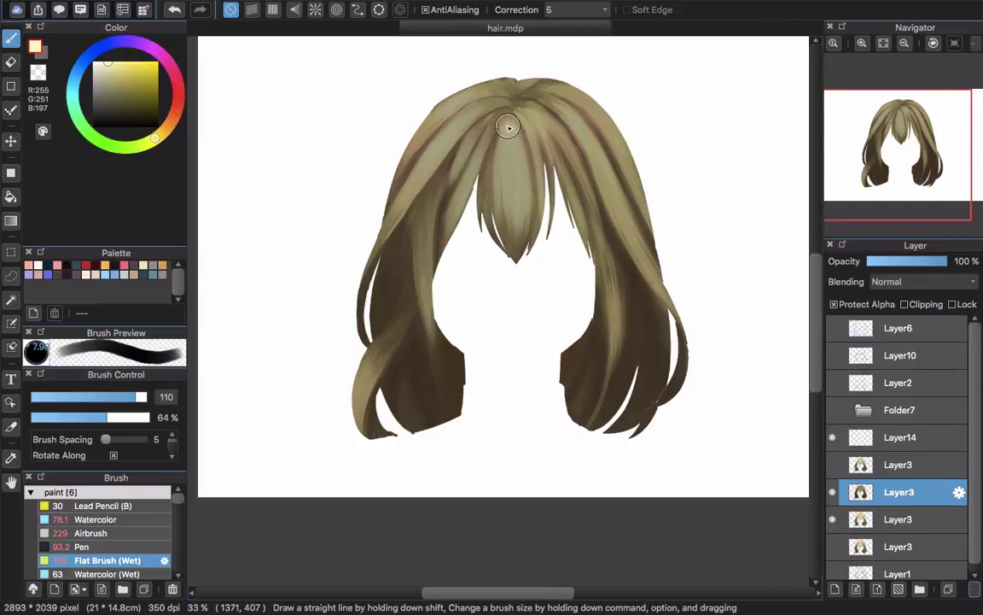
key(super+z)
Step: Reduce the Flat Brush (Wet) to 46 and paint a soft pale yellow highlight down the middle of the center bang
mouse_move(507, 134)
alt+super+mouse_down()
mouse_move(484, 127)
mouse_move(514, 182)
alt+super+mouse_up()
key(super+z)
mouse_move(513, 122)
mouse_down()
mouse_move(507, 210)
mouse_move(524, 145)
mouse_move(514, 173)
mouse_up()
mouse_move(513, 129)
mouse_down()
mouse_move(511, 214)
mouse_move(513, 134)
mouse_move(510, 165)
mouse_move(520, 156)
mouse_move(515, 133)
mouse_move(518, 220)
mouse_up()
key(super+z)
key(super+z)
mouse_move(511, 133)
mouse_down()
mouse_move(517, 216)
mouse_move(518, 142)
mouse_move(514, 222)
mouse_move(514, 155)
mouse_move(523, 189)
mouse_move(492, 165)
mouse_move(504, 147)
mouse_move(506, 182)
mouse_up()
key(super+z)
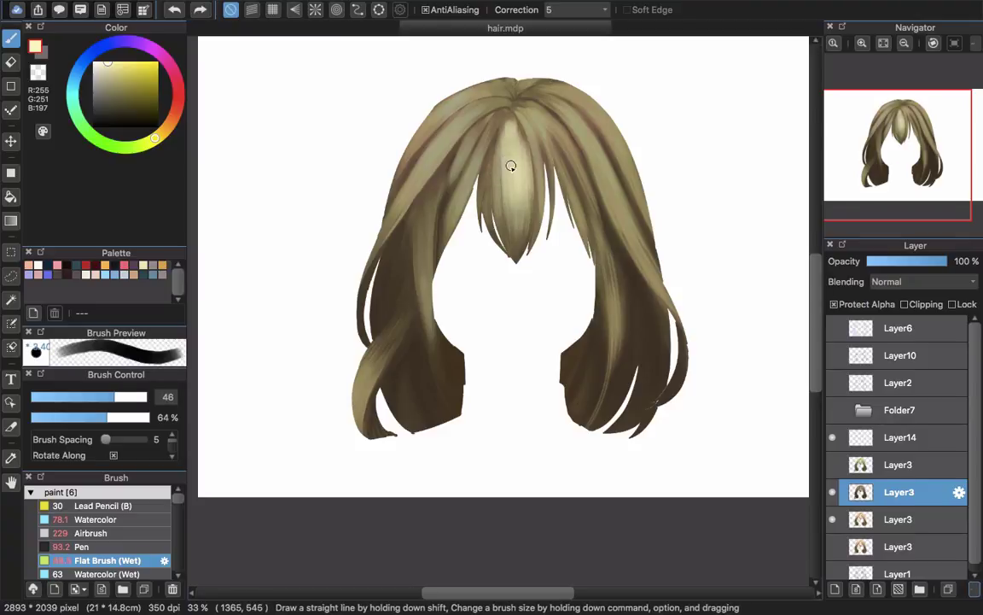
Step: Reduce the Flat Brush (Wet) to 37 and extend the highlight along the center bang's left side, undoing the extra stroke
key(bracketleft)
key(bracketleft)
drag(506, 126, 504, 199)
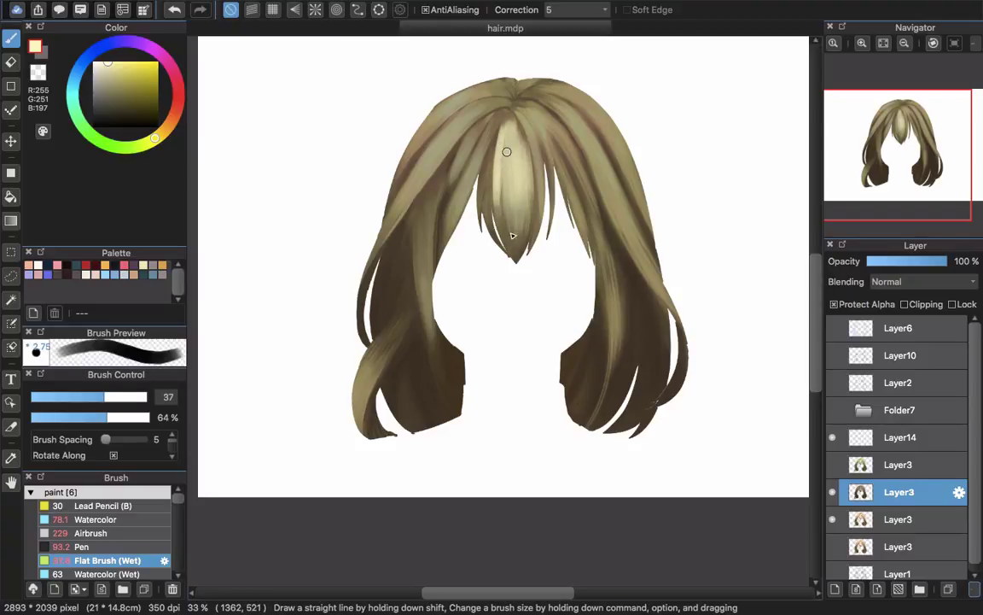
mouse_move(509, 136)
mouse_down()
mouse_move(506, 196)
mouse_move(519, 235)
mouse_up()
key(super+z)
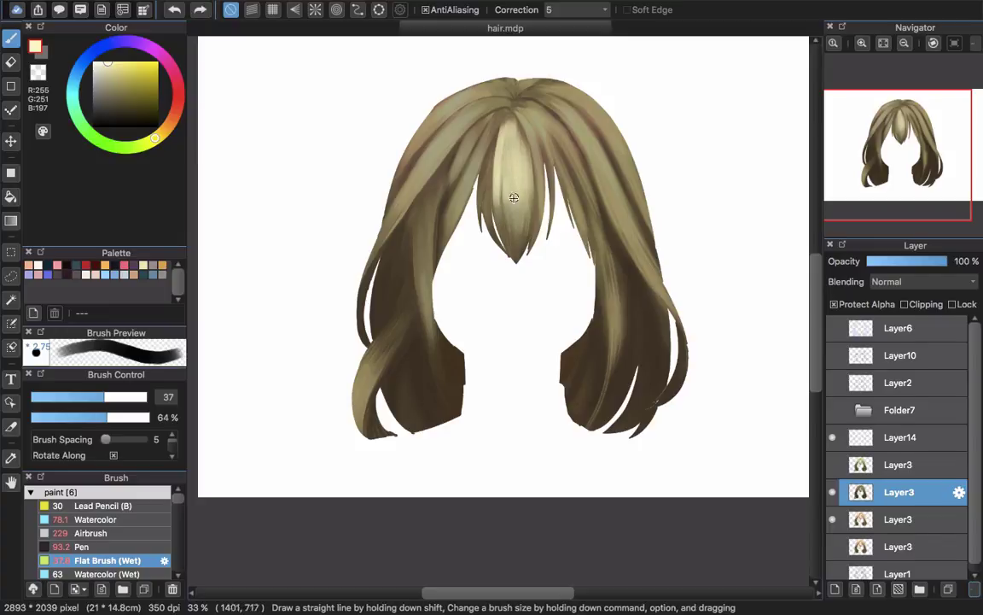
Step: Enlarge the Flat Brush (Wet) and build up a brighter highlight across the middle of the center bang
key(bracketright)
key(bracketright)
key(bracketright)
key(bracketright)
key(bracketright)
key(bracketright)
key(bracketright)
key(bracketright)
mouse_move(508, 145)
mouse_down()
mouse_move(511, 243)
mouse_move(503, 195)
mouse_move(498, 205)
mouse_move(507, 218)
mouse_move(519, 145)
mouse_move(521, 205)
mouse_move(522, 179)
mouse_up()
Step: Reduce the Flat Brush (Wet) to 31 and paint thin pale highlights on the strands just right of the center bang
key(bracketleft)
key(bracketleft)
key(bracketleft)
key(bracketleft)
key(bracketleft)
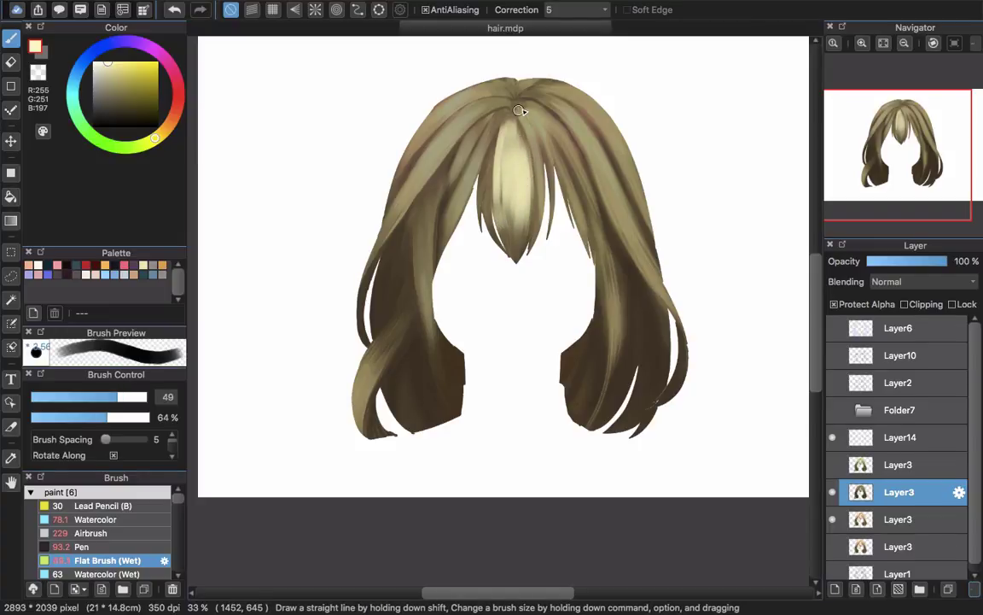
drag(518, 106, 537, 170)
key(bracketleft)
key(bracketleft)
key(bracketleft)
key(bracketleft)
key(bracketleft)
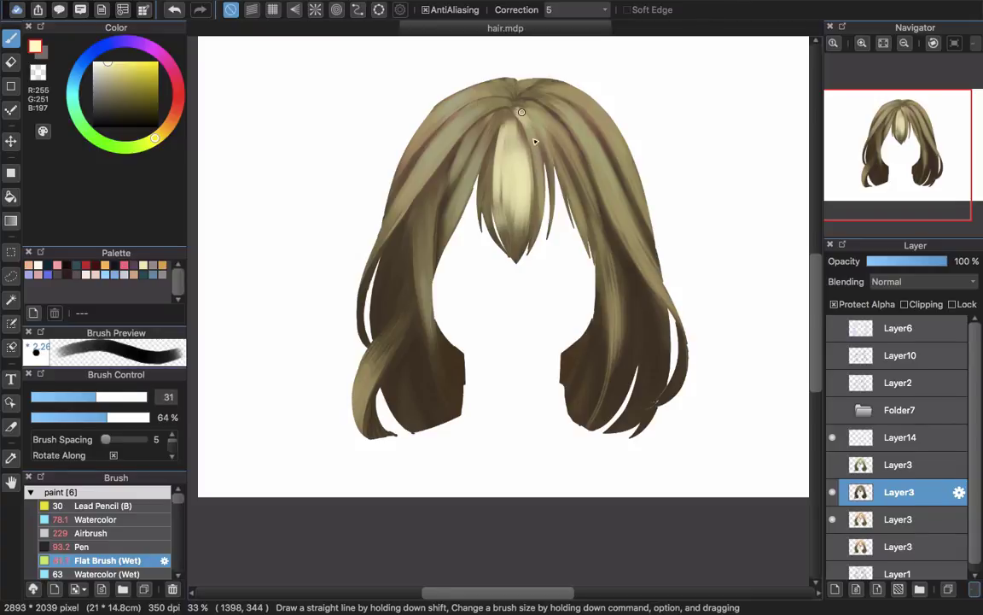
drag(521, 112, 541, 176)
key(super+z)
mouse_move(519, 110)
mouse_down()
mouse_move(540, 173)
mouse_move(533, 220)
mouse_up()
drag(525, 111, 552, 183)
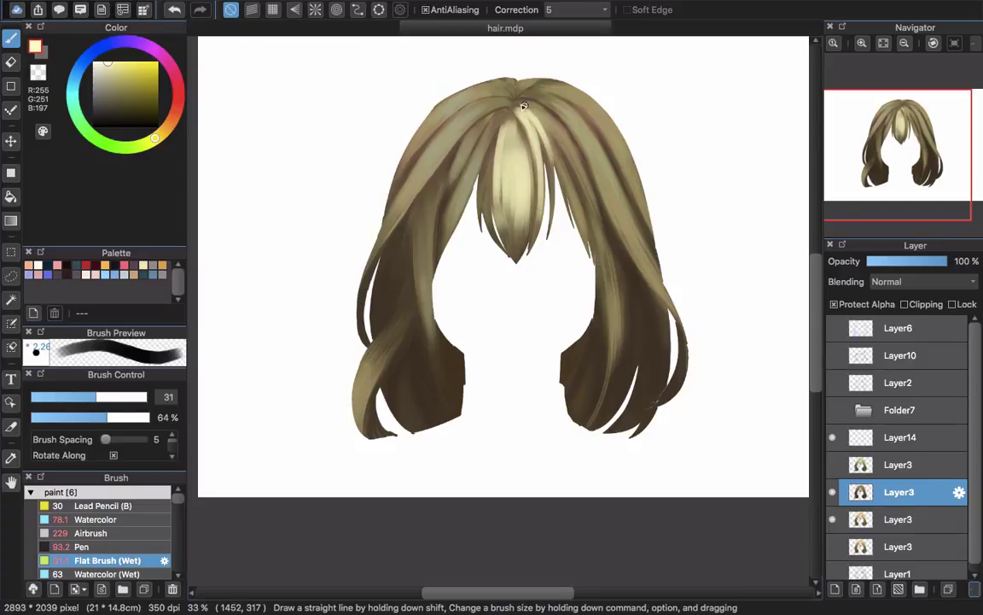
Step: Enlarge the Flat Brush (Wet) to 55 and paint pale yellow highlights from the parting over the right front locks
drag(505, 130, 476, 92)
drag(555, 145, 575, 143)
mouse_move(525, 103)
mouse_down()
mouse_move(567, 153)
mouse_move(535, 114)
mouse_move(563, 125)
mouse_move(519, 114)
mouse_move(525, 103)
mouse_move(576, 163)
mouse_up()
key(super+z)
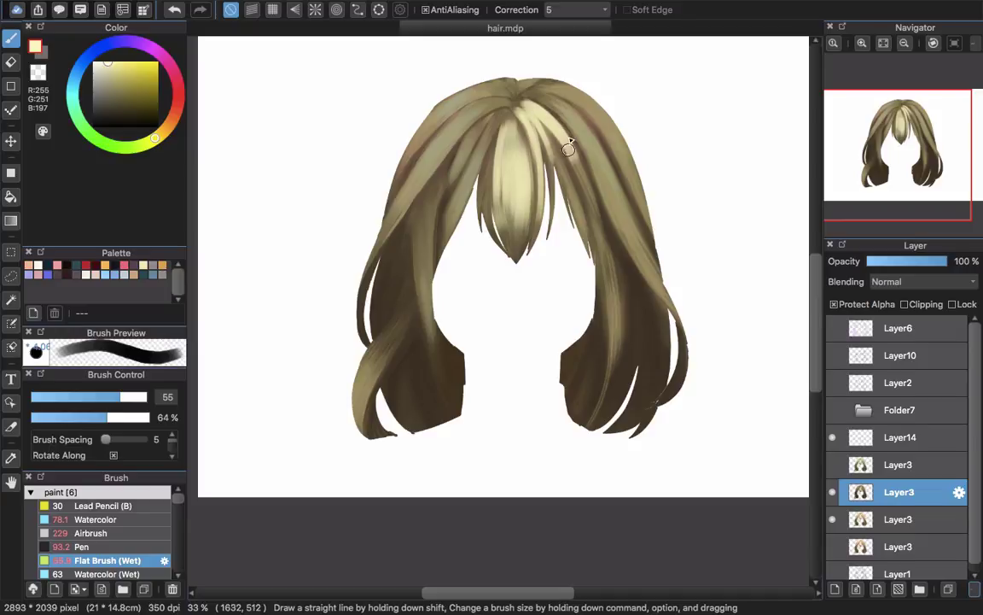
drag(560, 105, 594, 165)
drag(552, 103, 595, 148)
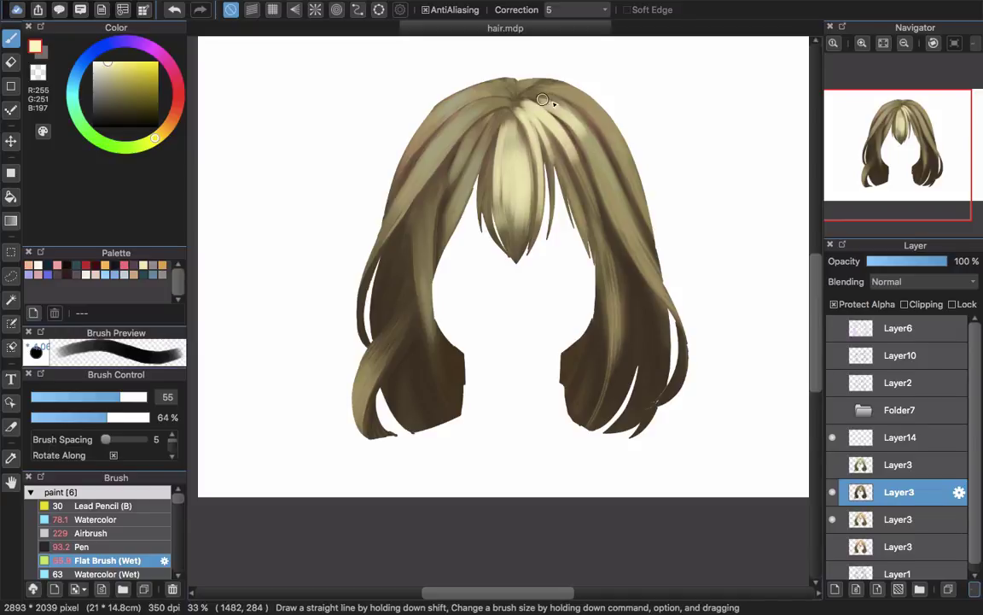
Step: Undo the last stroke and paint pale yellow highlights down the right front locks with the size-55 Flat Brush (Wet)
key(super+z)
drag(555, 99, 609, 175)
drag(566, 111, 631, 247)
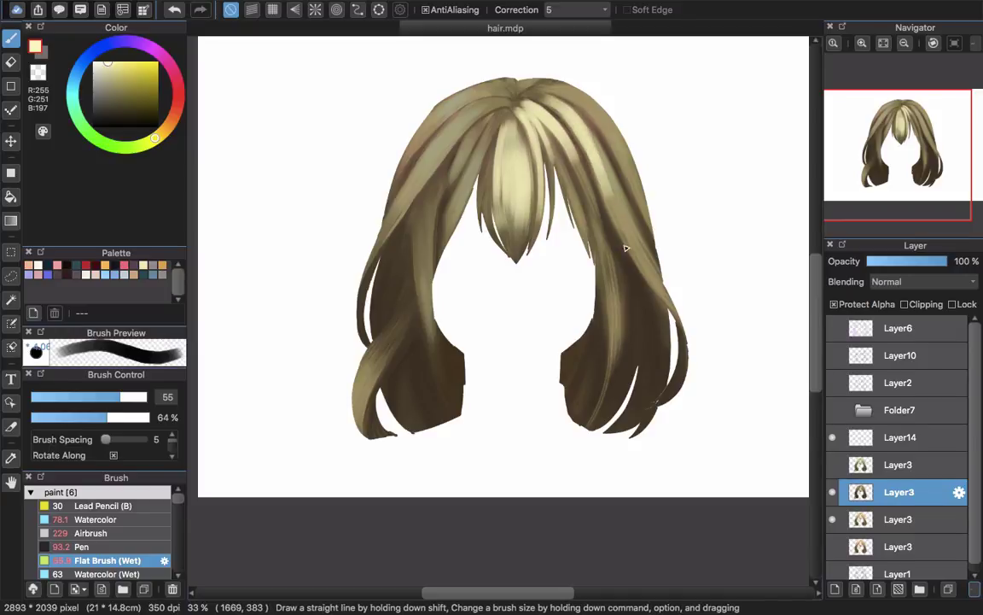
drag(580, 162, 621, 174)
drag(580, 121, 626, 229)
mouse_move(566, 96)
mouse_down()
mouse_move(606, 124)
mouse_move(582, 97)
mouse_move(633, 165)
mouse_up()
Step: Reduce the Flat Brush (Wet) to 17 and paint a thin pale highlight at the crown just right of the parting
key([)
key([)
key([)
key([)
key([)
key([)
key([)
key([)
key([)
key([)
key([)
key([)
key([)
key([)
key([)
key([)
key([)
key([)
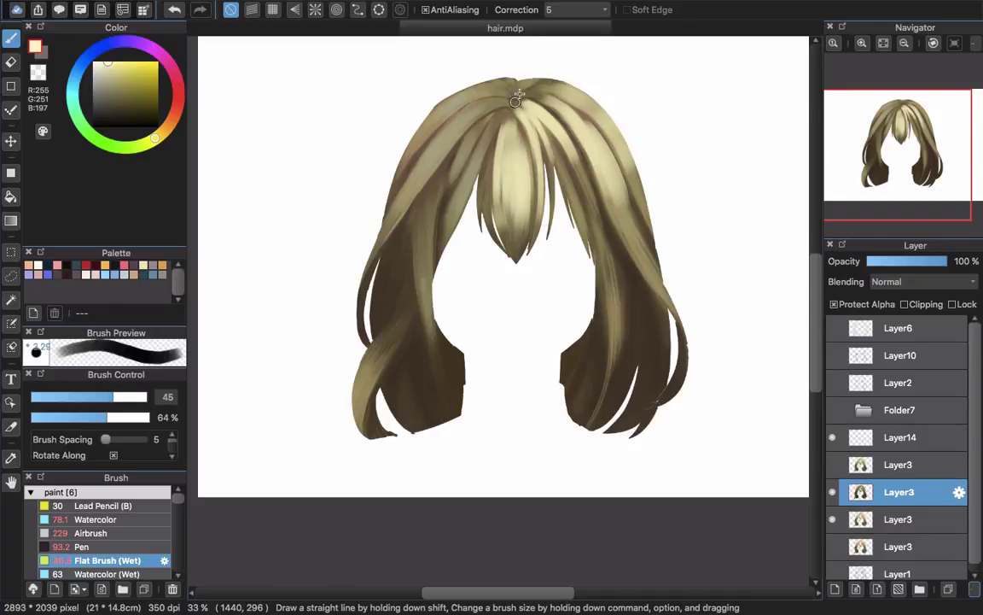
mouse_move(529, 95)
mouse_down()
mouse_move(563, 86)
mouse_move(531, 84)
mouse_up()
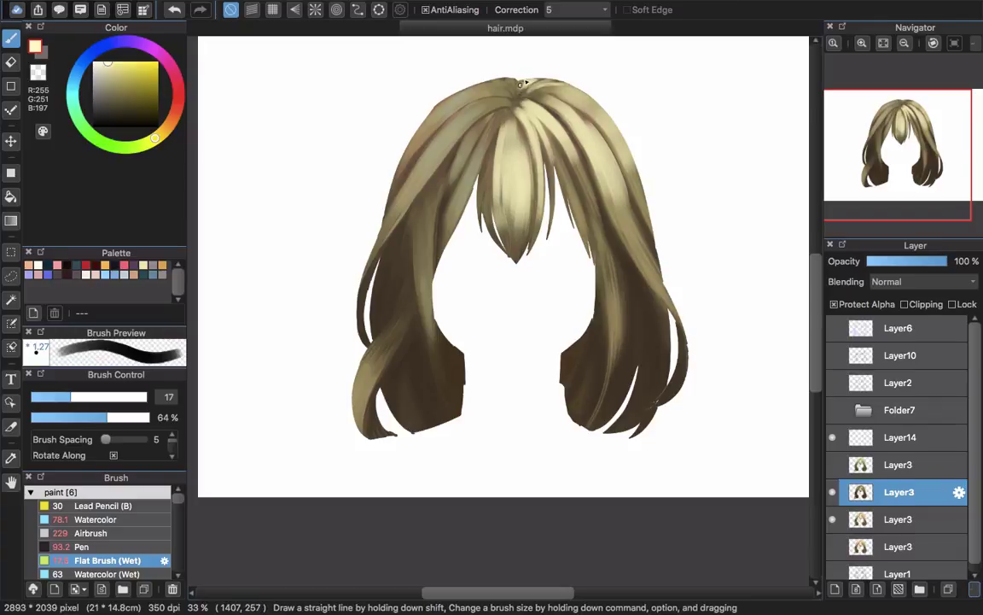
Step: Enlarge the Flat Brush (Wet) to 65 and paint pale highlights over the outer right locks, undoing the first stroke
key(])
key(])
key(])
key(])
key(])
key(])
key(])
key(])
key(])
key(])
key(])
key(])
key(])
key(])
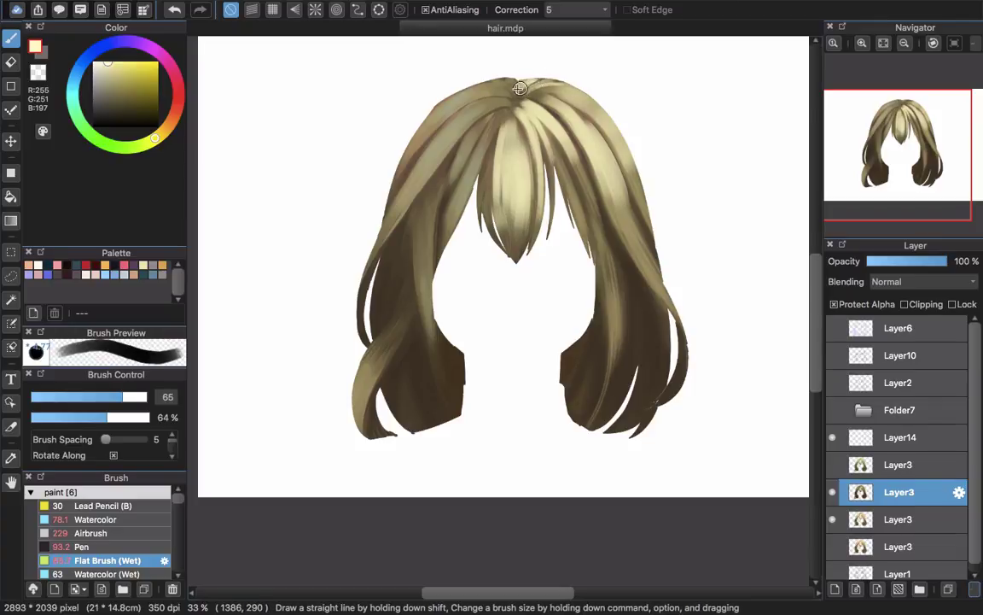
mouse_move(525, 89)
mouse_down()
mouse_move(554, 77)
mouse_move(546, 81)
mouse_move(582, 87)
mouse_move(580, 97)
mouse_move(630, 145)
mouse_up()
key(super+z)
mouse_move(557, 97)
mouse_down()
mouse_move(589, 109)
mouse_move(622, 154)
mouse_up()
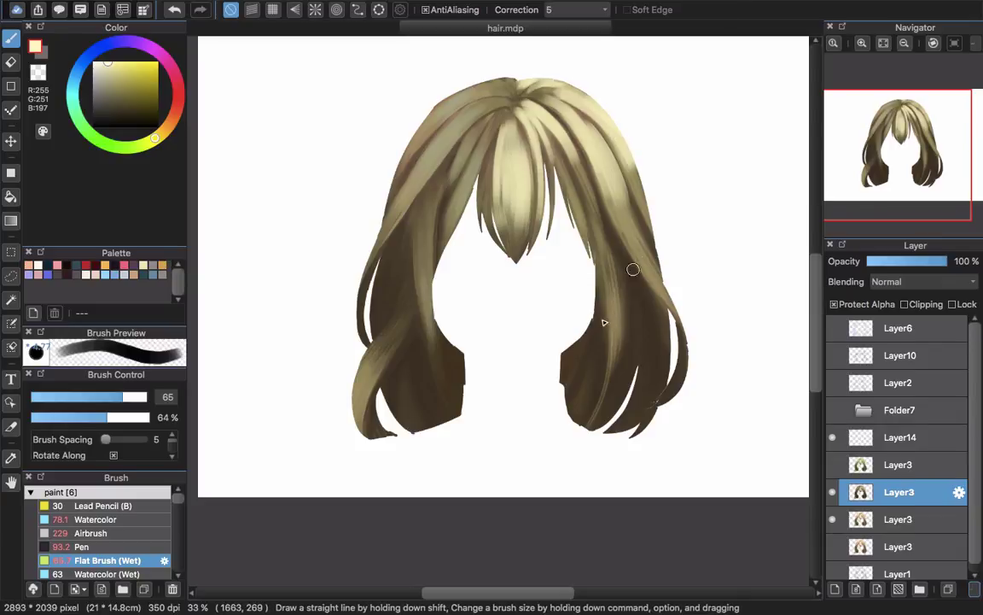
Step: Turn off Protect Alpha on the layer, reduce the brush to 36 and try a highlight on the right locks, undoing the stroke
scroll(508, 147, right, 3)
drag(400, 110, 440, 148)
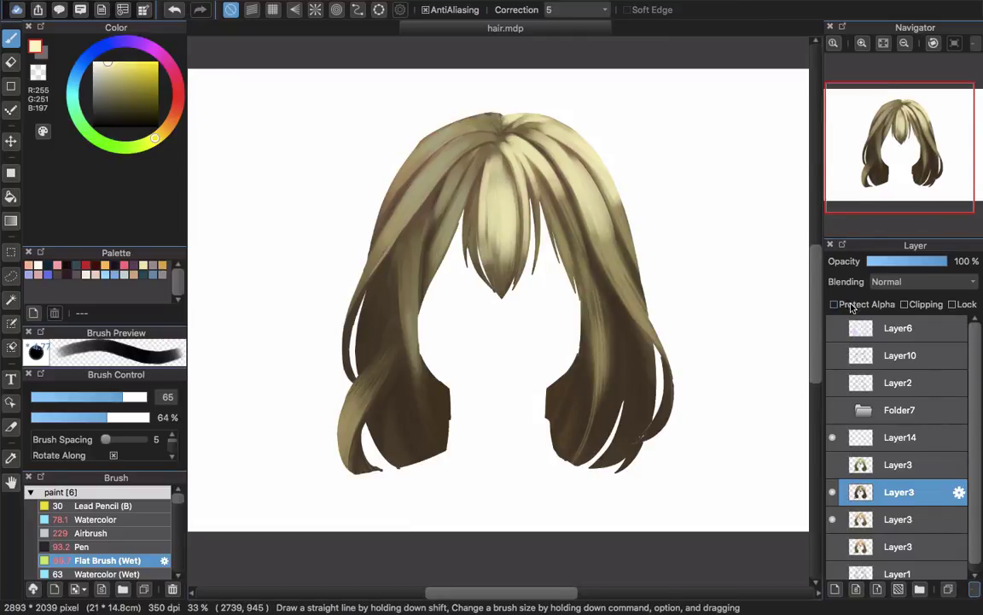
scroll(658, 256, up, 3)
scroll(657, 256, right, 3)
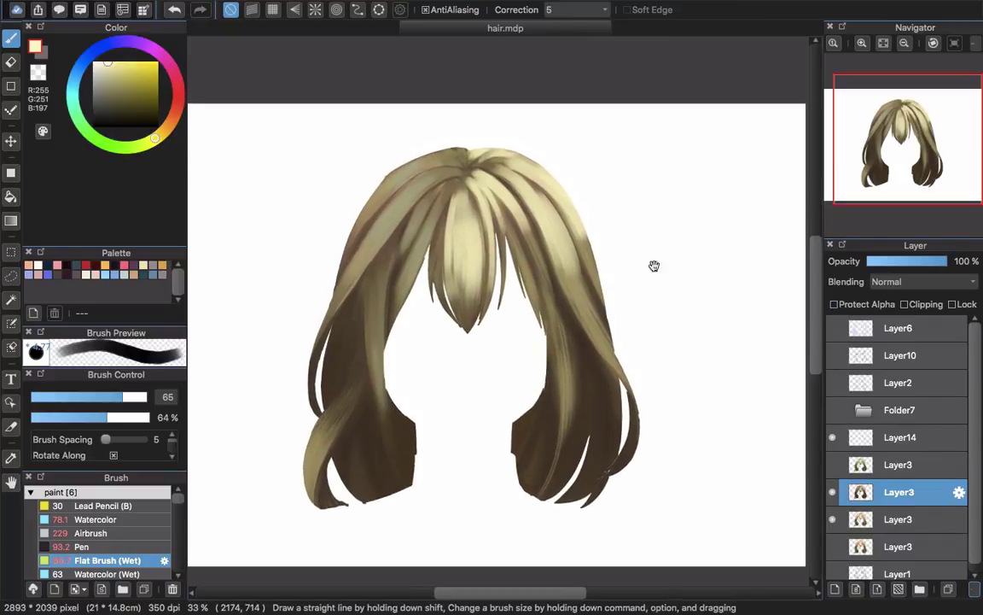
key(bracketleft)
key(bracketleft)
key(bracketleft)
key(bracketleft)
key(bracketleft)
key(bracketleft)
key(bracketleft)
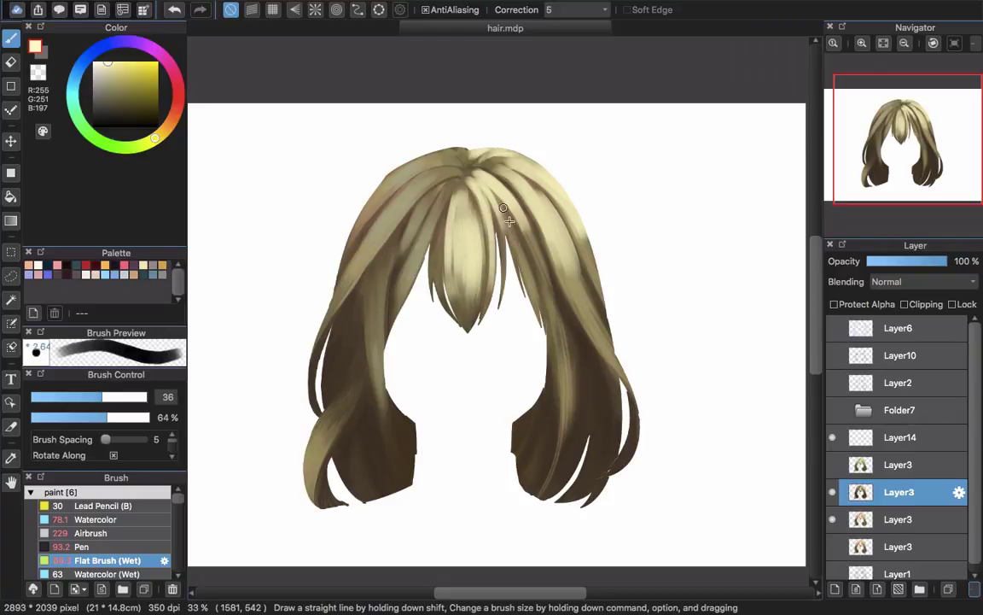
drag(530, 199, 520, 165)
key(super+z)
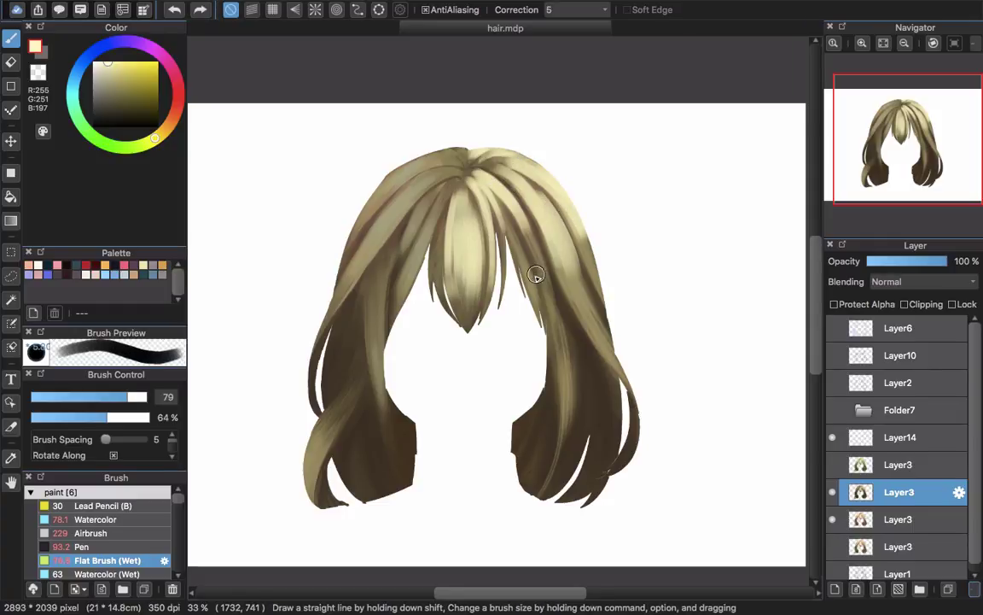
Step: Add a new layer directly above Layer1 and hide the Layer3 copy just below the darkened hair layer
scroll(601, 354, down, 4)
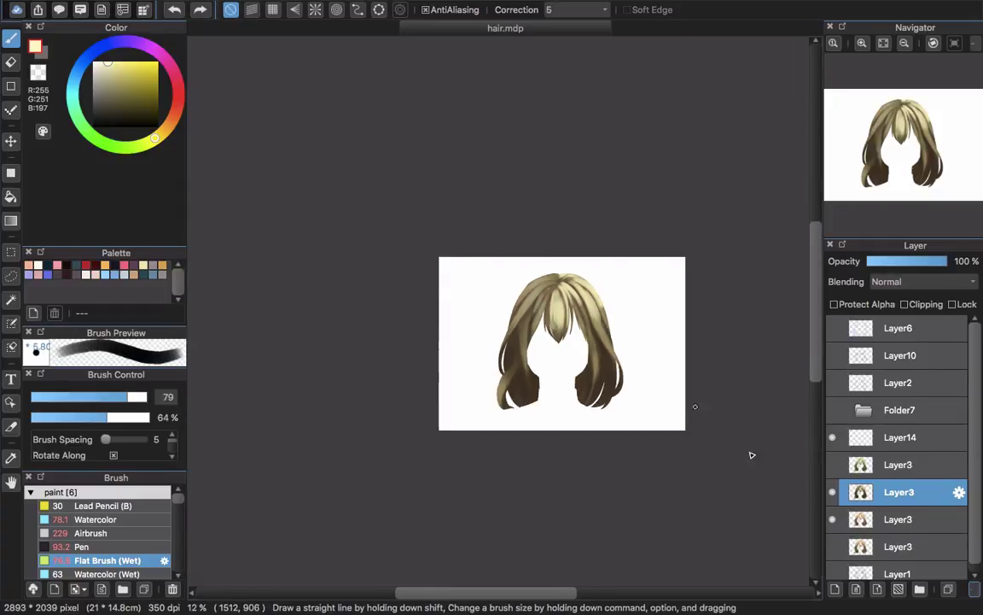
scroll(664, 404, up, 1)
drag(975, 548, 972, 569)
click(915, 569)
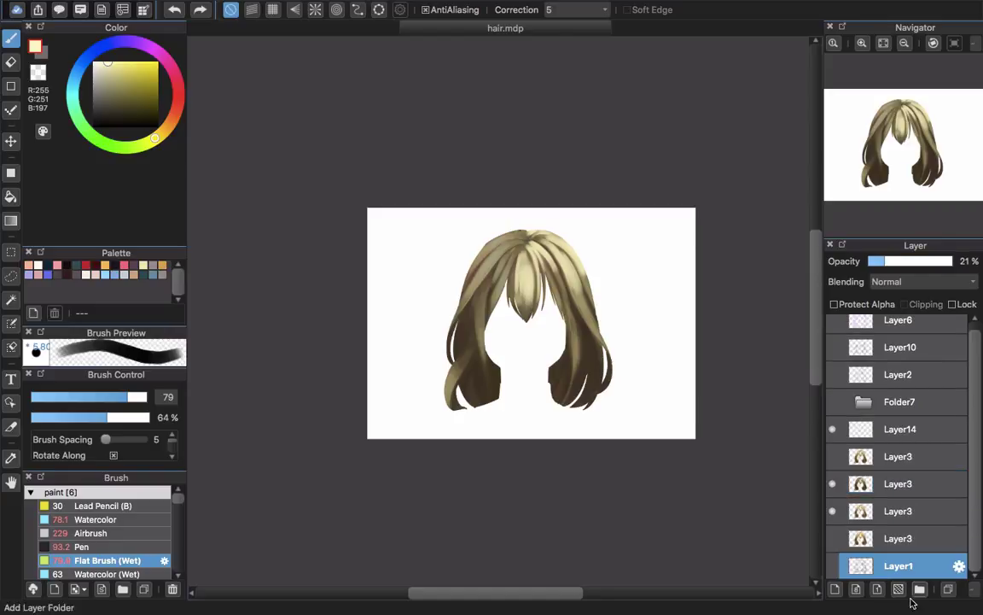
click(833, 589)
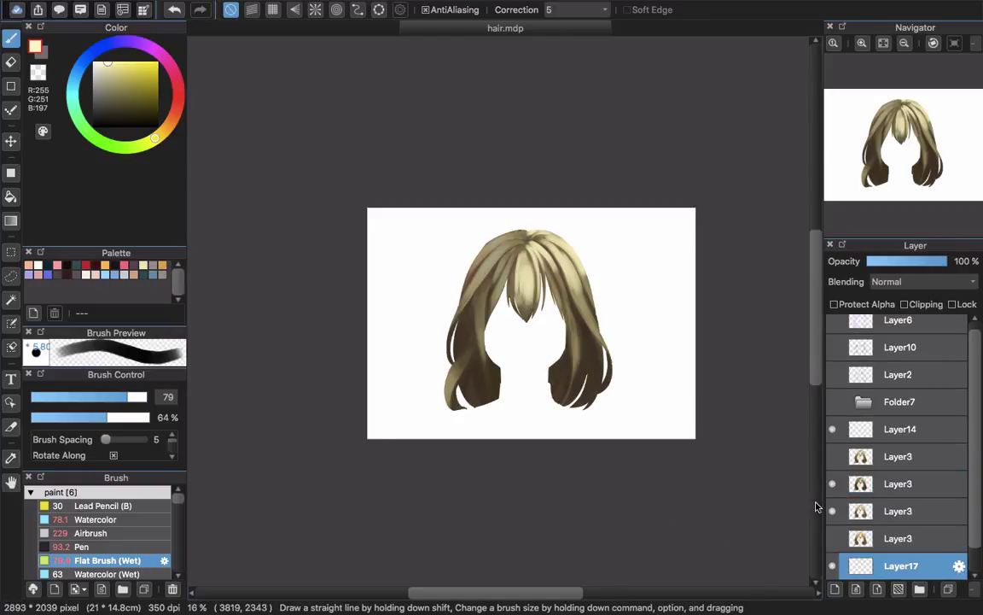
click(832, 510)
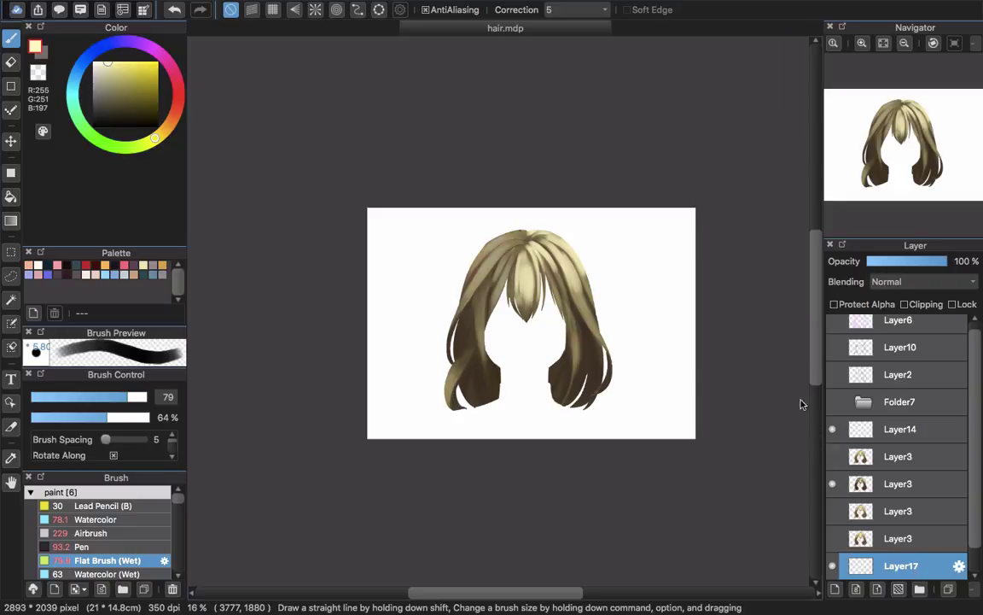
Step: Swap to the muted mauve-grey (R135 G119 B119) and fill the canvas on Layer17 with a rectangle as the background
key(u)
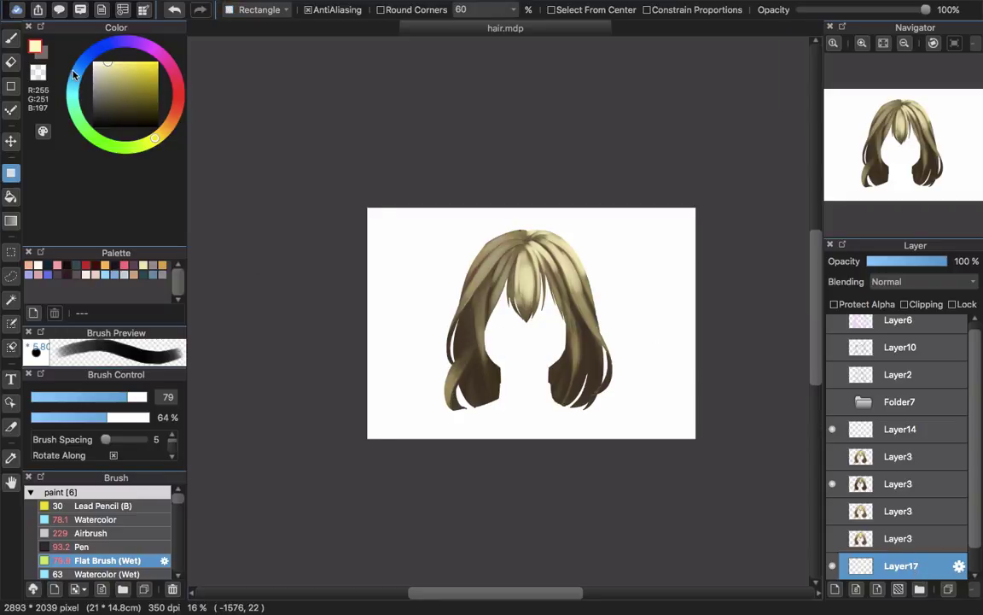
key(x)
drag(329, 171, 772, 508)
scroll(546, 237, up, 2)
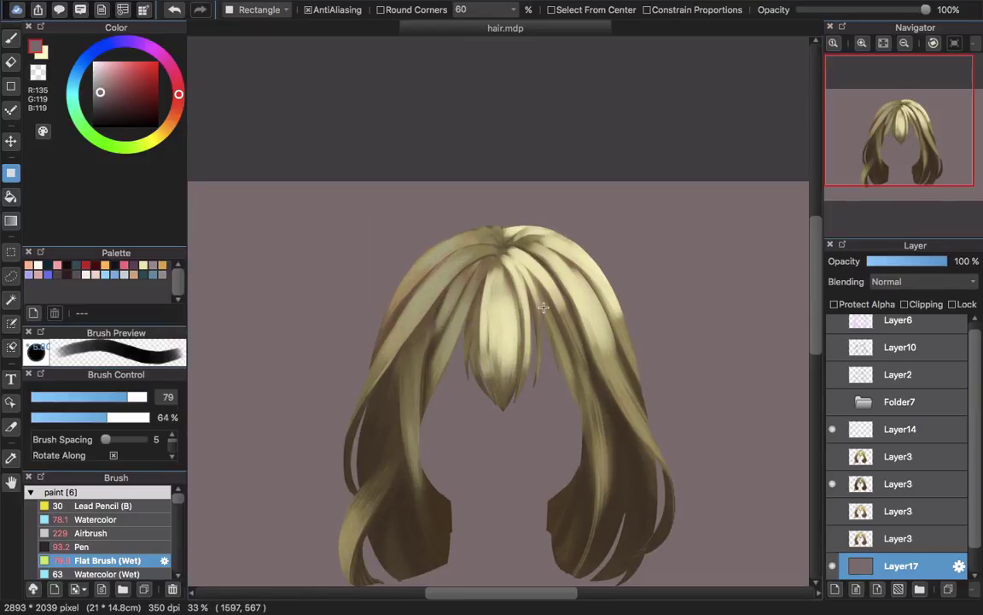
scroll(543, 307, down, 2)
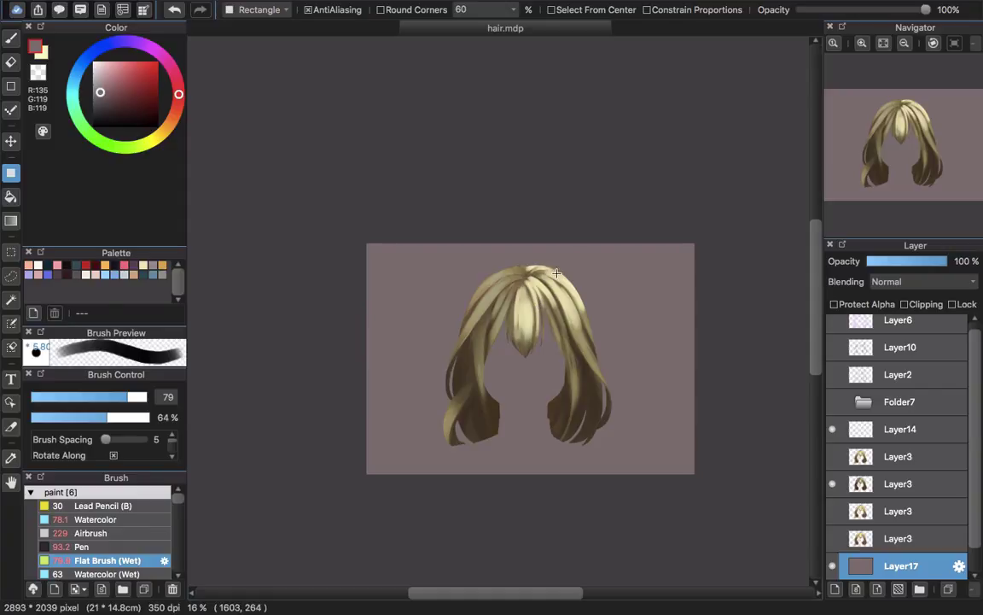
Step: Hide the darkened Layer3, then show and select the brighter Layer3 copy above it
click(833, 483)
click(833, 456)
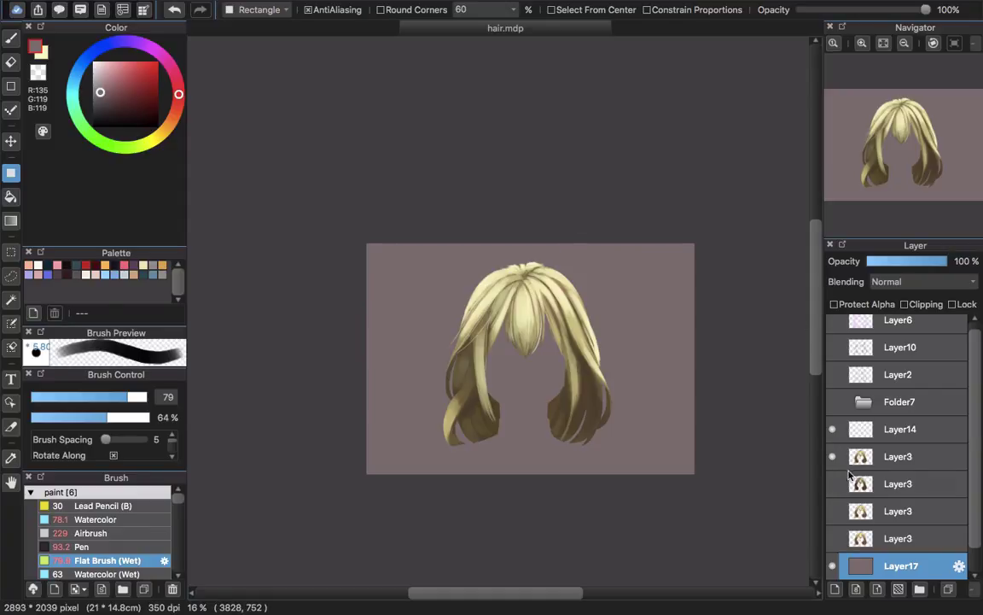
click(899, 461)
scroll(499, 285, up, 2)
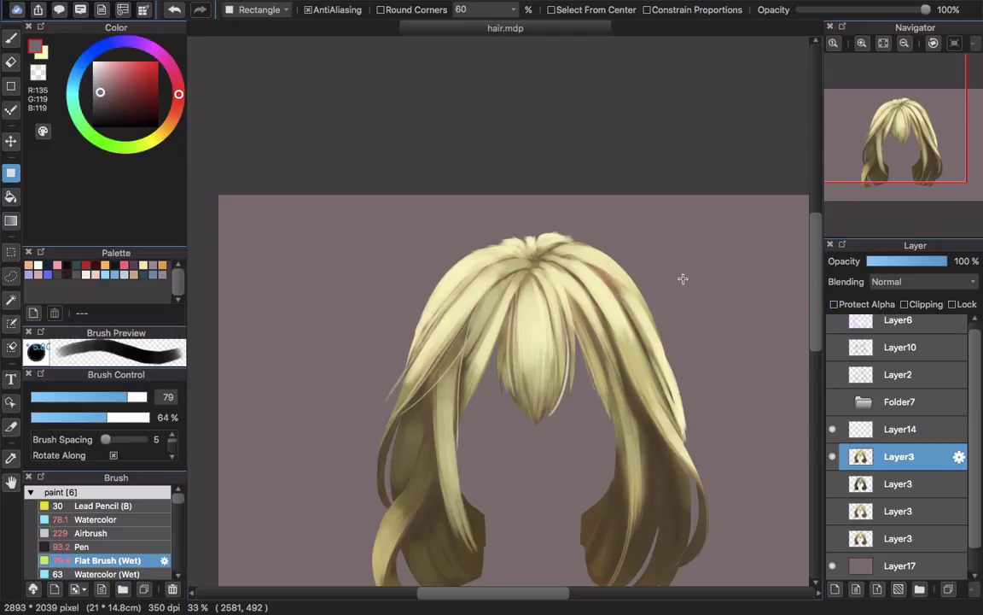
Step: Set the Flat Brush (Wet) to 5.9, sample pale yellow (R229 G220 B165) and refine the thin strands over the left front locks
scroll(547, 231, up, 2)
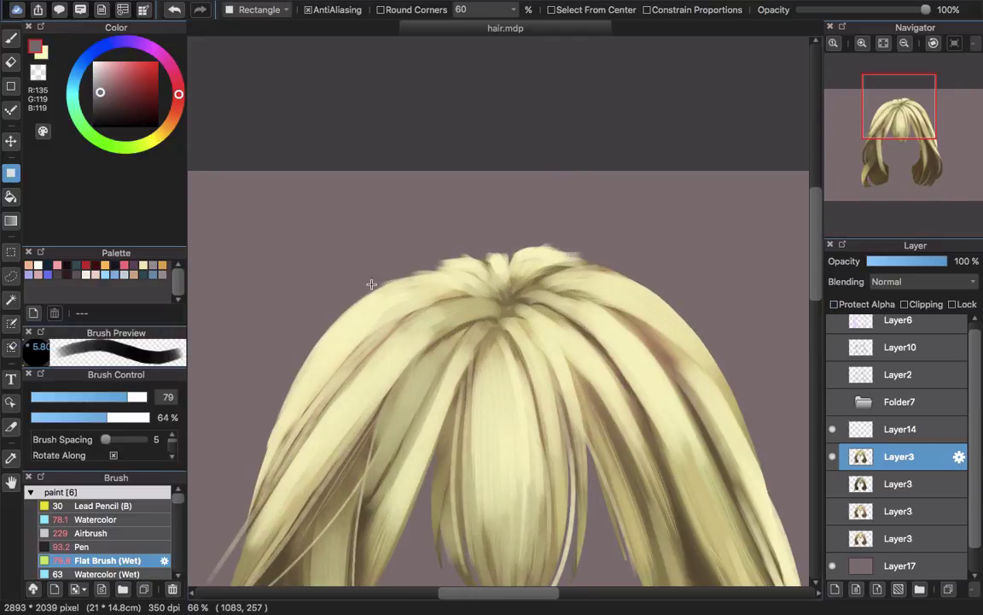
mouse_move(335, 376)
mouse_down()
mouse_move(443, 288)
mouse_move(437, 257)
mouse_up()
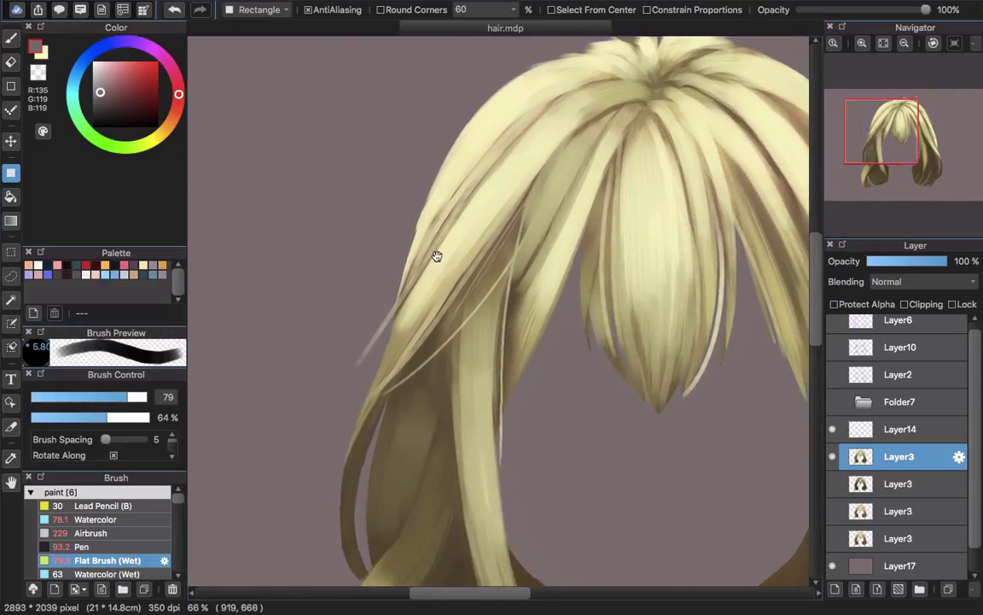
key(b)
mouse_move(555, 277)
mouse_down()
mouse_move(519, 276)
mouse_move(527, 276)
mouse_up()
drag(494, 307, 524, 278)
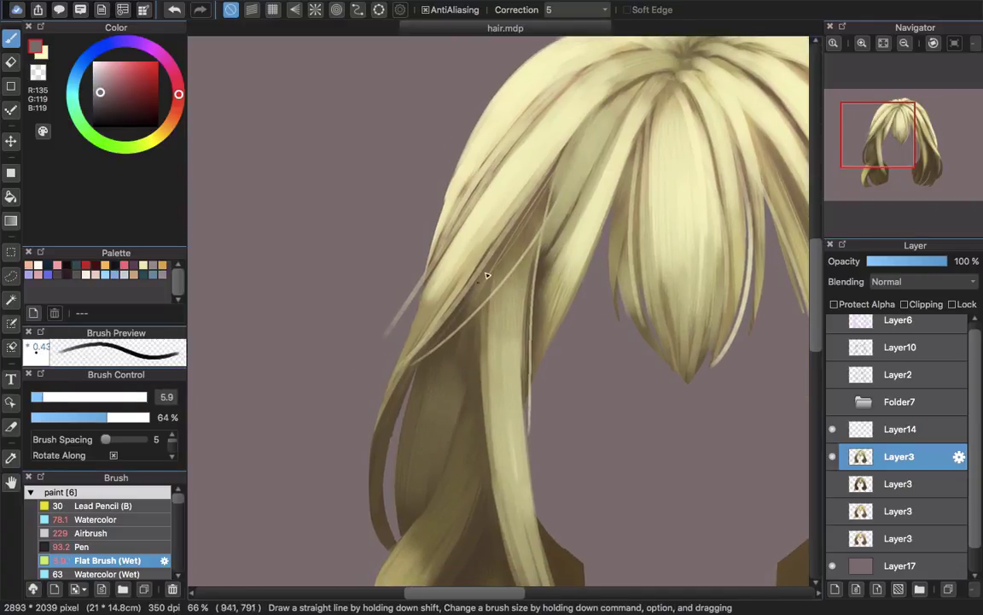
alt+click(495, 224)
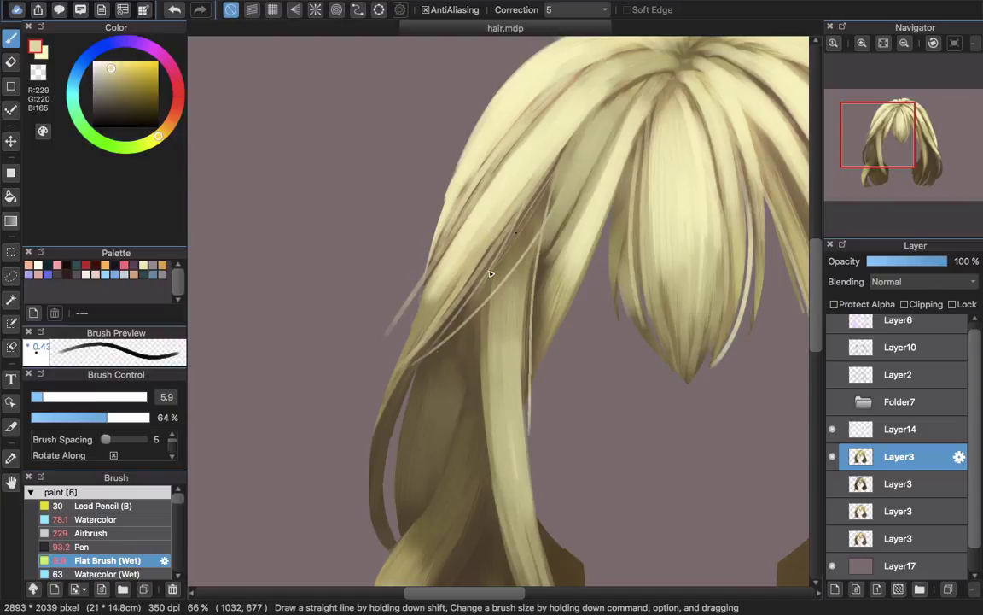
drag(496, 264, 431, 166)
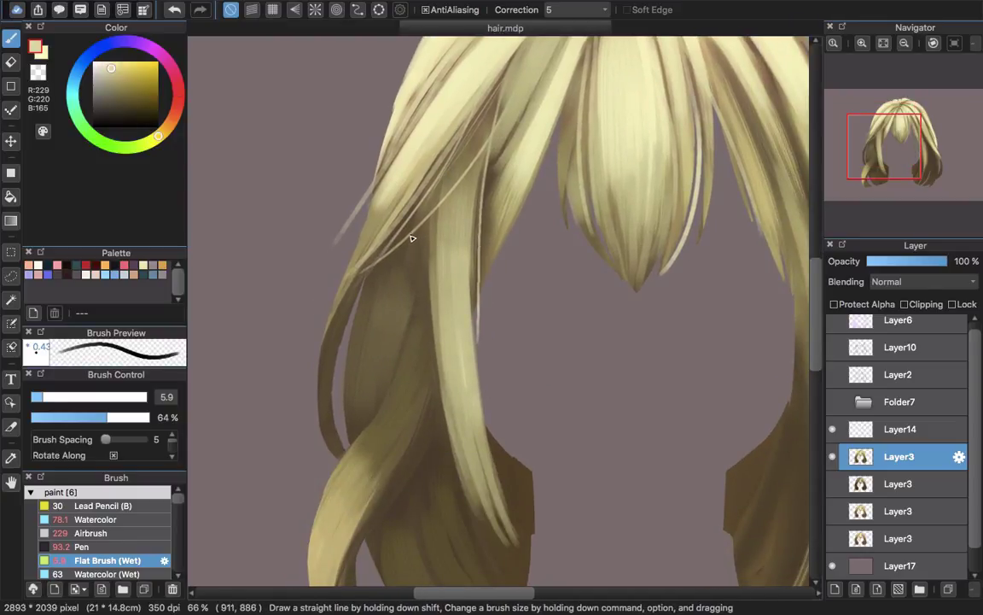
Step: Enlarge the Flat Brush (Wet) to 72 and blend sampled browns into the shaded hair behind the left front lock
drag(372, 340, 407, 280)
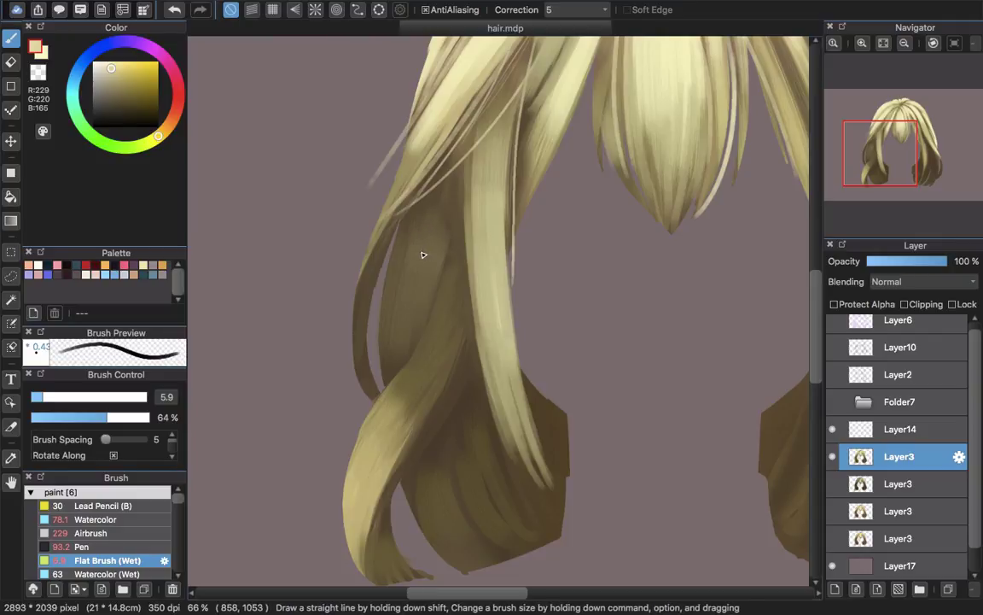
alt+click(362, 316)
mouse_move(403, 247)
mouse_down()
mouse_move(396, 318)
mouse_move(427, 243)
mouse_up()
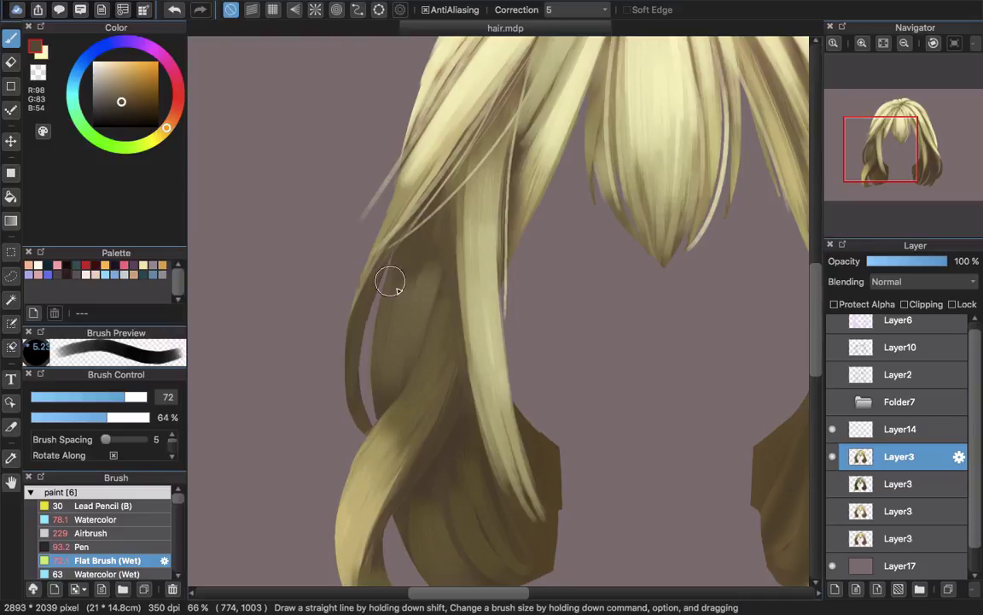
alt+click(393, 282)
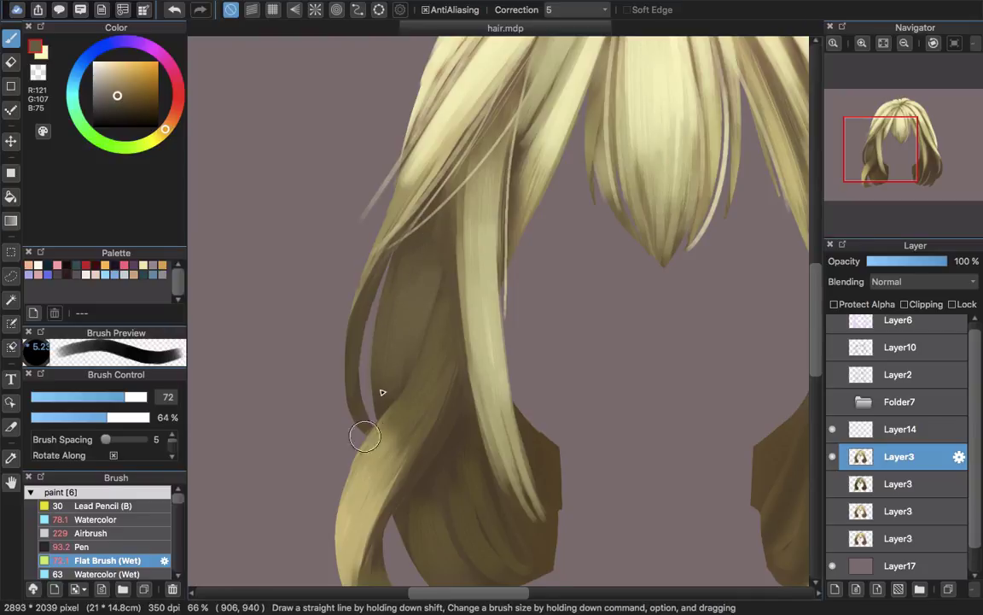
Step: Sample the curl's tan (R200 G186 B123), set the brush to 6.6 and paint a stray strand outside the lower left curl, undoing the first attempt
scroll(382, 392, down, 5)
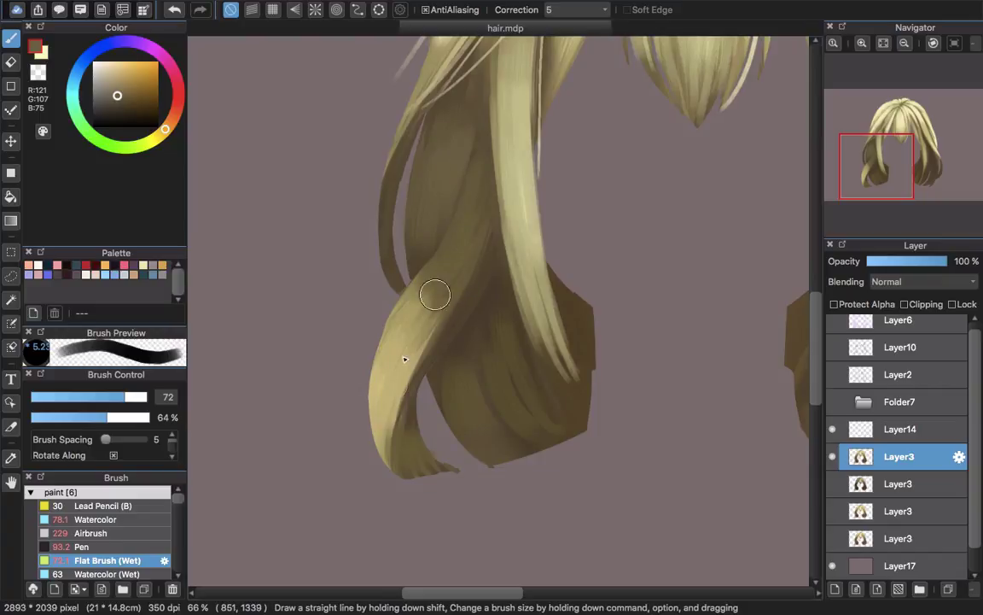
scroll(378, 377, down, 5)
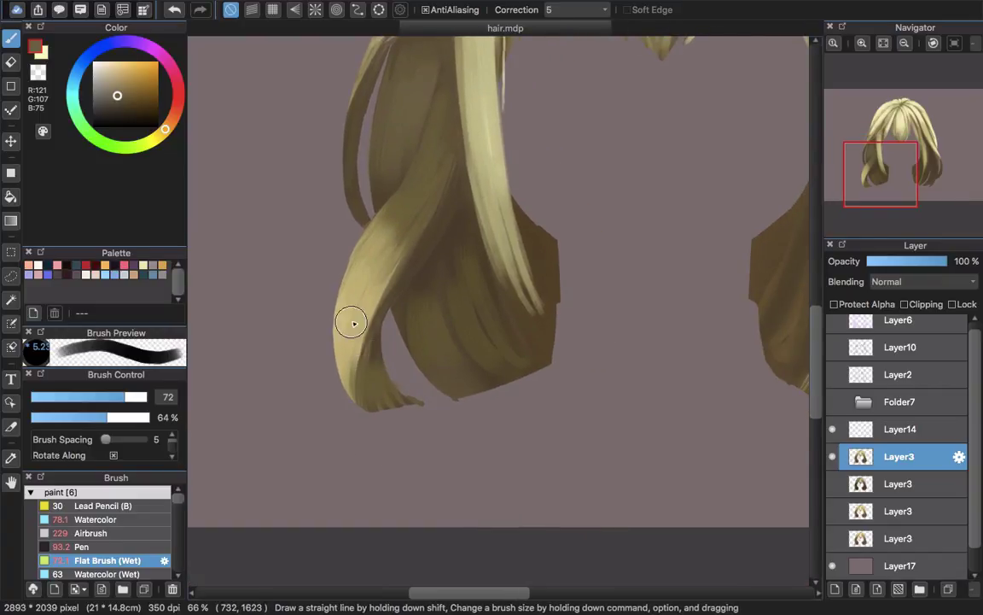
alt+click(357, 331)
mouse_move(390, 270)
mouse_down()
mouse_move(345, 322)
mouse_move(336, 278)
mouse_move(334, 378)
mouse_up()
key(super+z)
drag(344, 275, 339, 380)
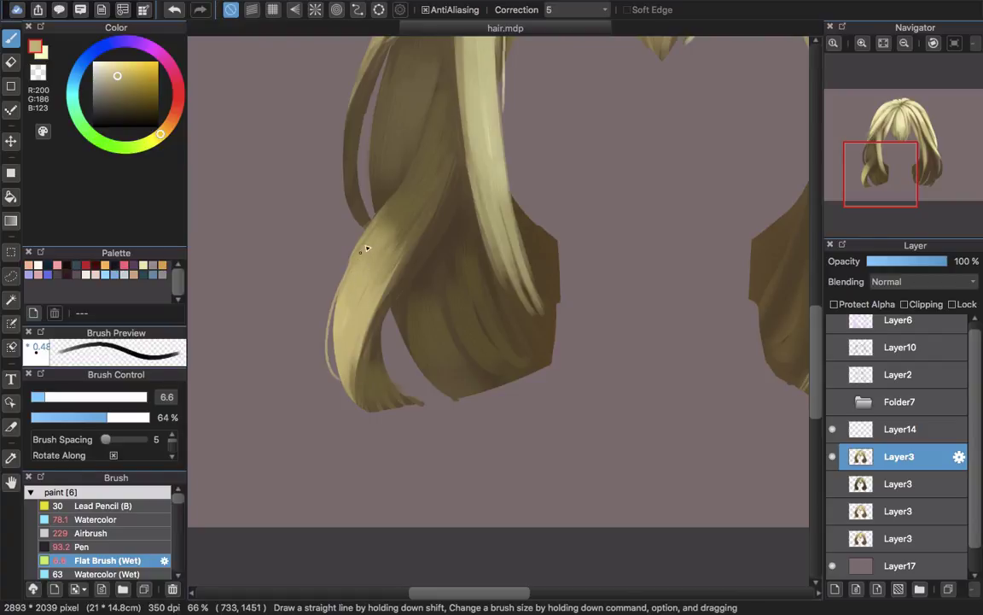
Step: Add more fine strands along the outer edge and across the tip of the lower left curl, undoing the unwanted strokes
drag(366, 248, 371, 384)
key(super+z)
mouse_move(346, 274)
mouse_down()
mouse_move(334, 314)
mouse_move(357, 395)
mouse_move(345, 297)
mouse_up()
key(super+z)
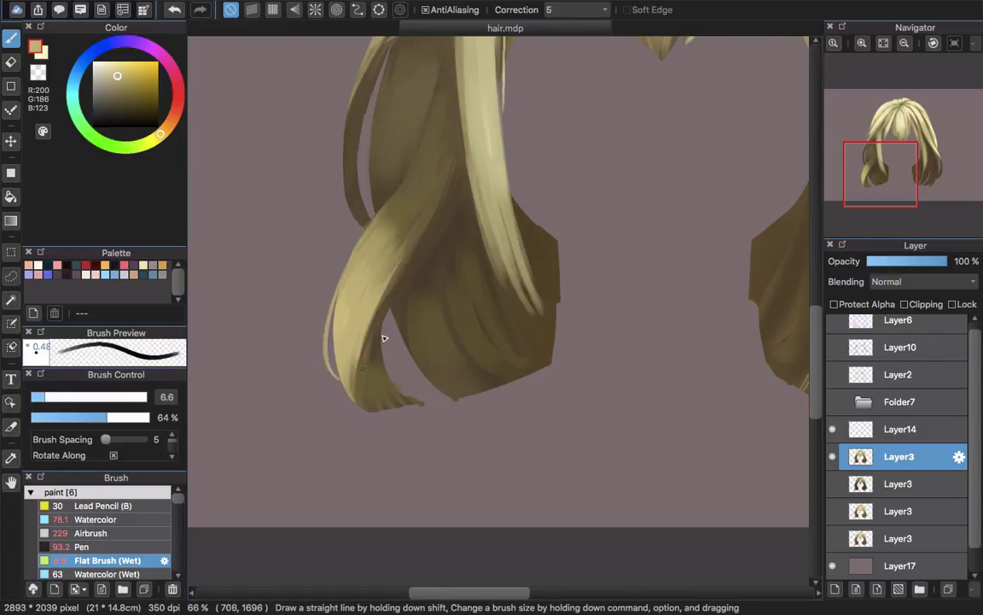
drag(355, 241, 335, 369)
drag(368, 336, 359, 414)
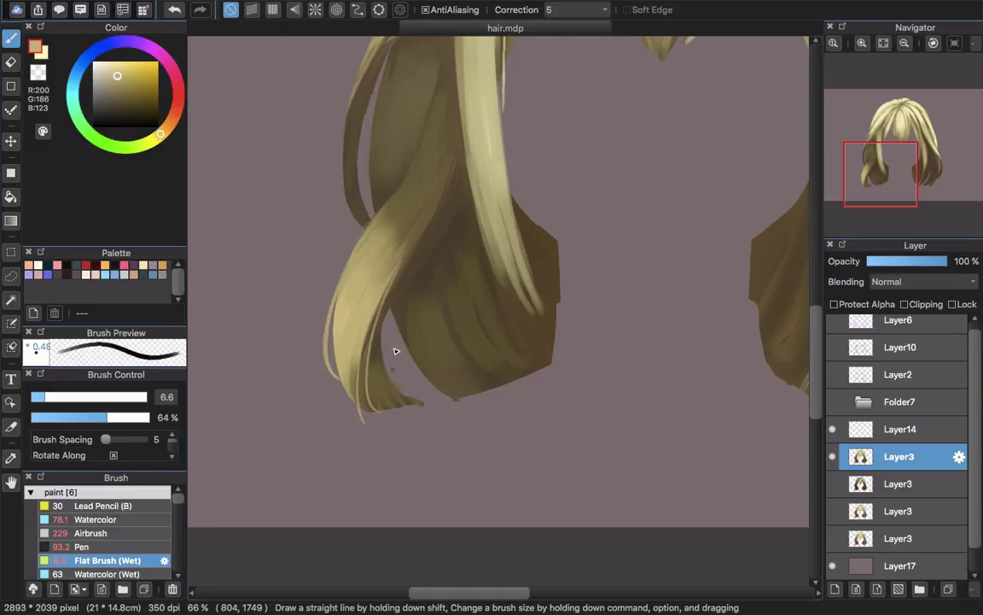
key(super+z)
mouse_move(374, 315)
mouse_down()
mouse_move(389, 401)
mouse_move(400, 389)
mouse_up()
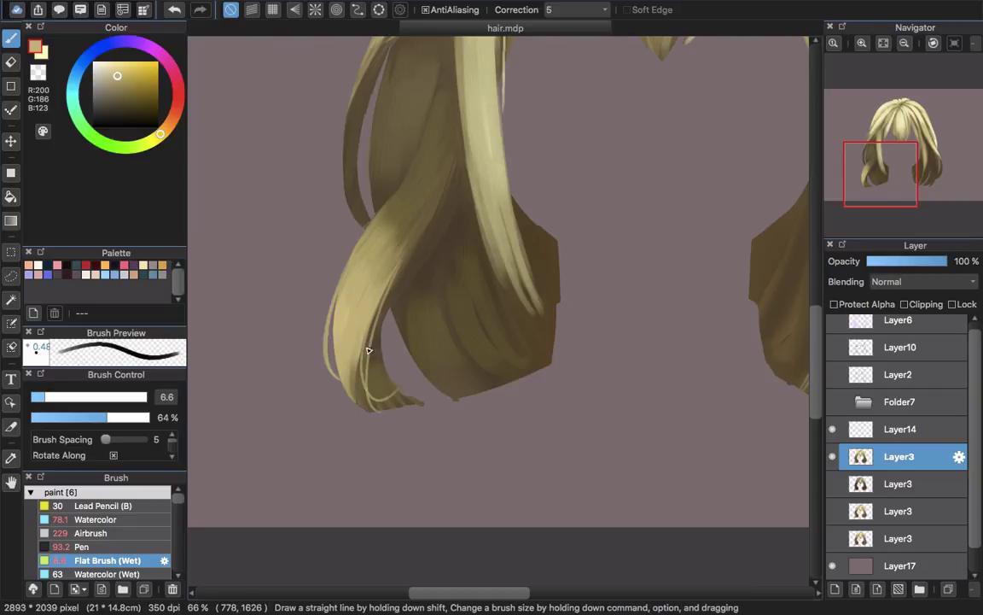
Step: Paint fine strands along the inner edge of the lower left curl, undoing the first stroke, and sample the adjacent brown (R118 G105 B61)
drag(350, 272, 419, 147)
key(super+z)
drag(351, 262, 407, 199)
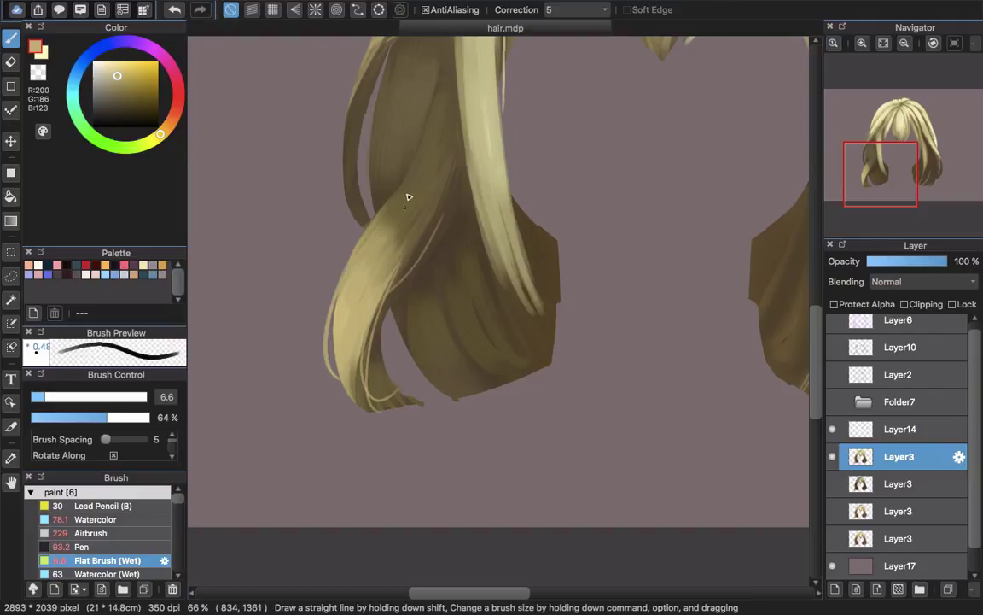
alt+click(434, 191)
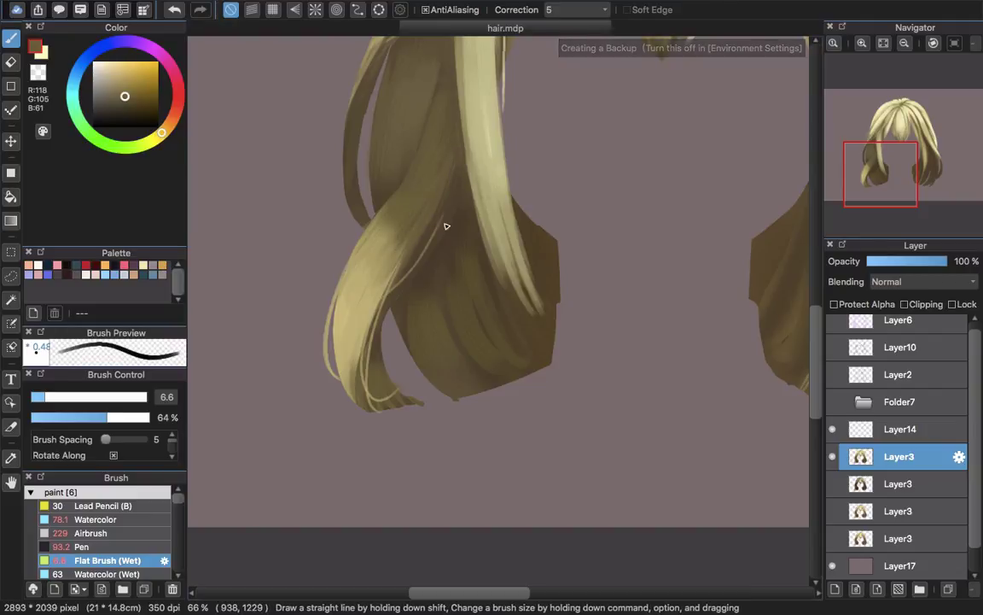
Step: Sample light olive (R193 G188 B137) and paint thin stray strands beside the long left front lock, undoing one stroke
scroll(461, 213, up, 5)
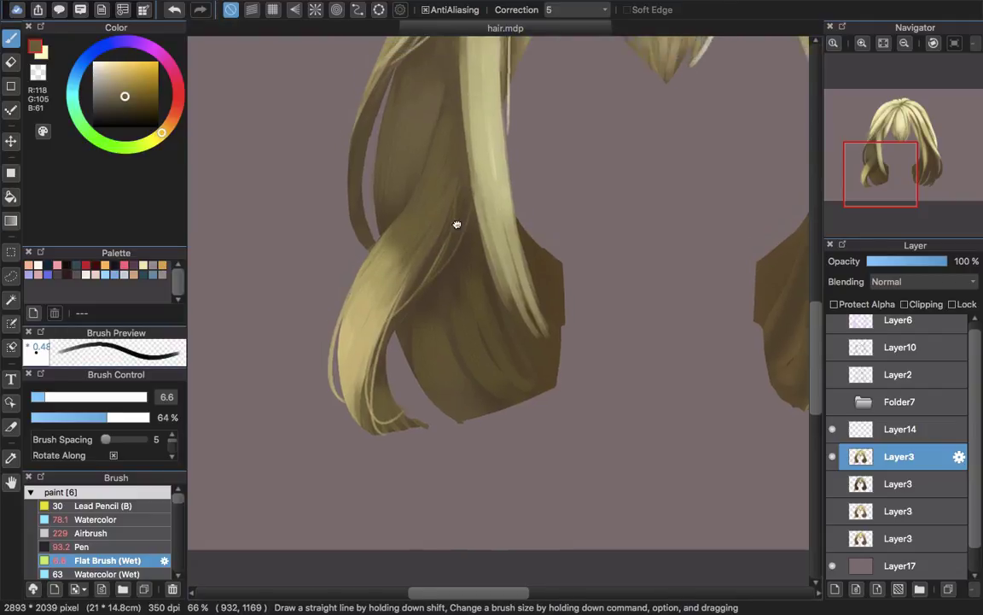
alt+click(469, 94)
drag(469, 70, 514, 362)
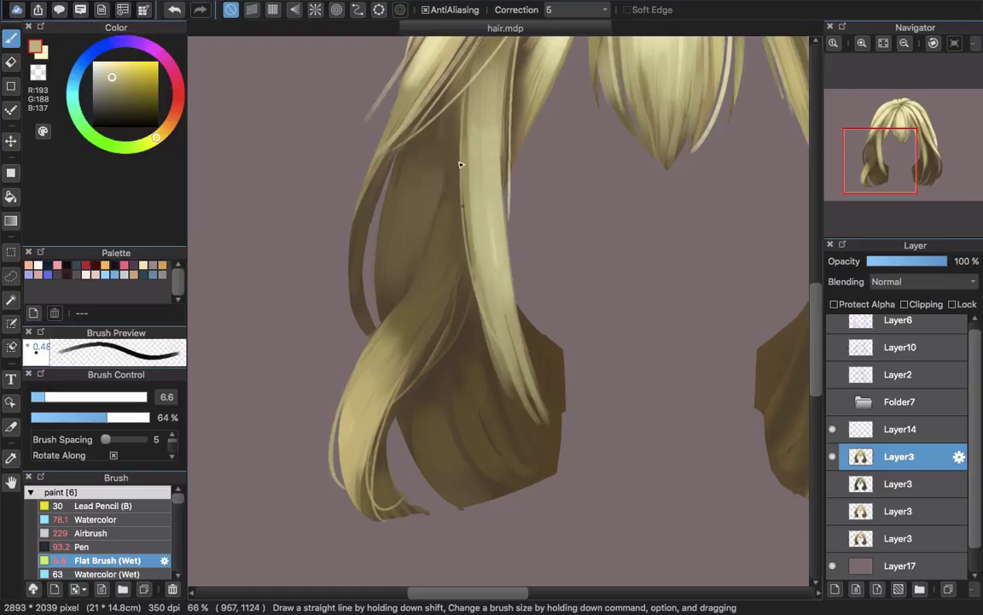
drag(461, 169, 541, 428)
key(super+z)
drag(466, 185, 519, 420)
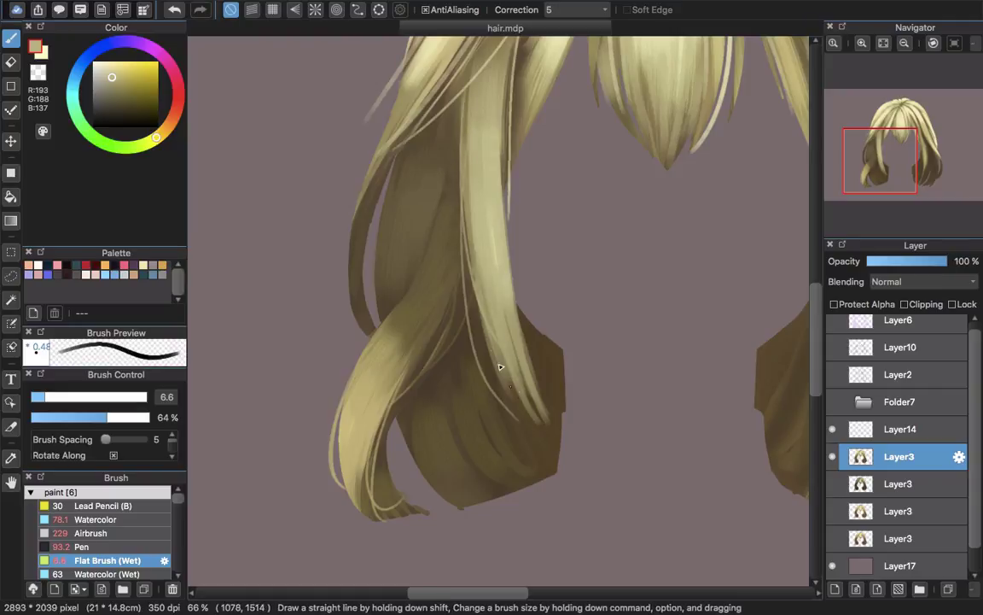
Step: Sample pale yellow (R241 G238 B184) and paint fine curved stray strands off the outer edge of the upper left hair
scroll(500, 367, up, 7)
scroll(500, 367, right, 3)
scroll(460, 219, down, 1)
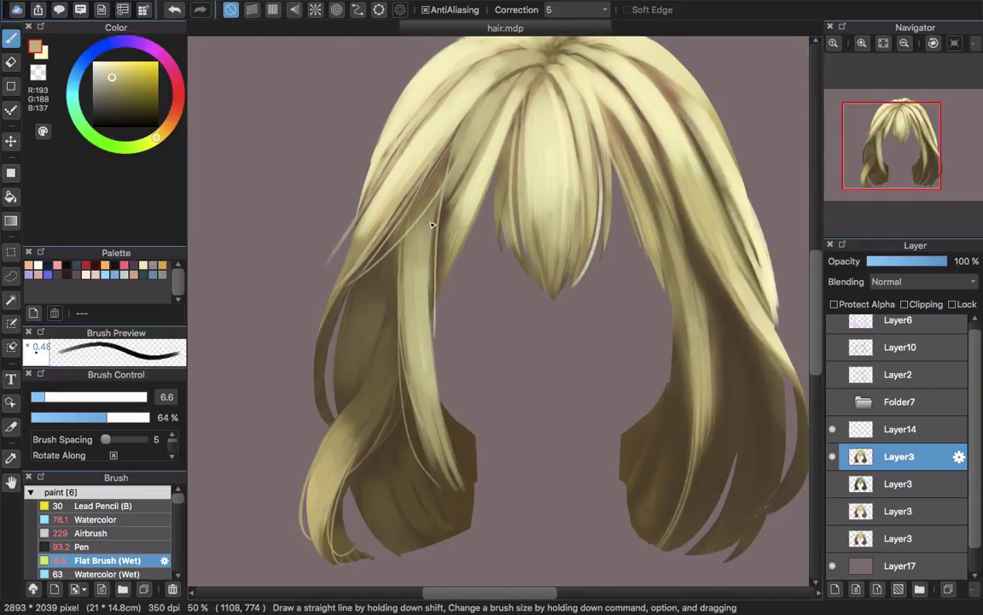
alt+click(399, 155)
drag(399, 162, 347, 242)
drag(374, 202, 361, 263)
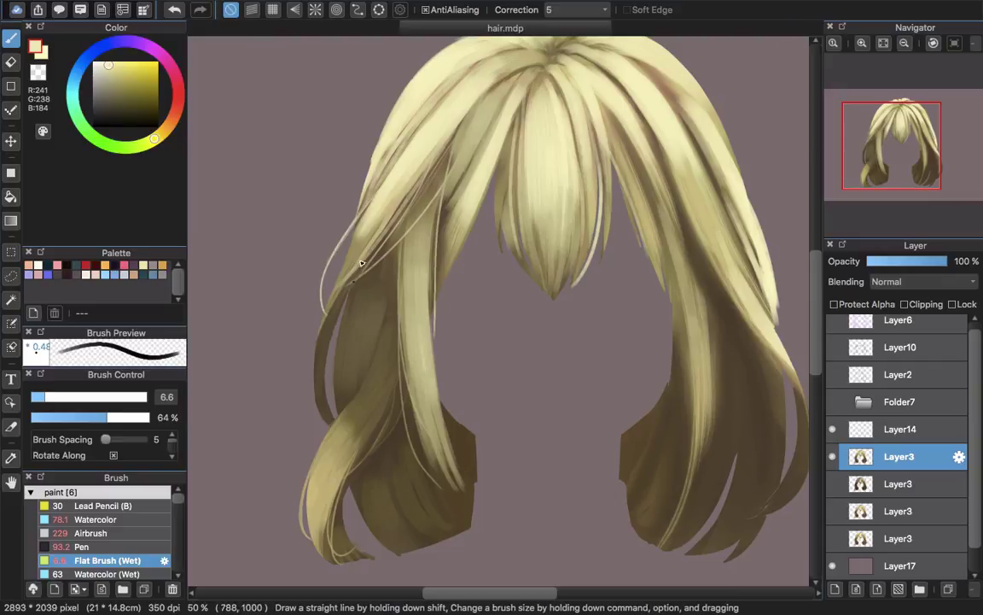
Step: Sample browns (R167 G149 B105 and R158 G147 B94) and paint thin dark strands down the left side of the centre fringe, undoing one stroke
scroll(525, 180, up, 3)
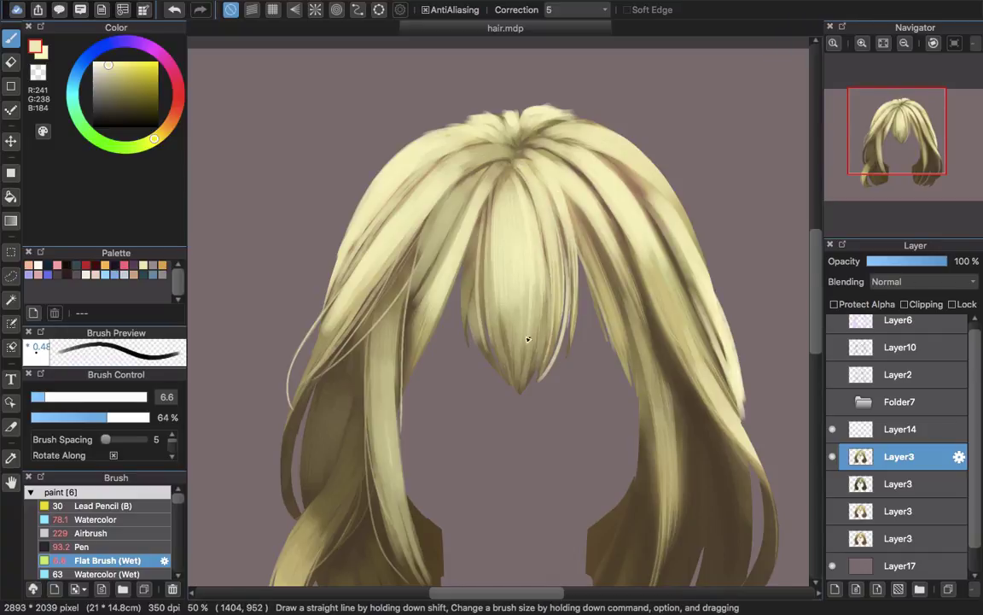
scroll(528, 340, down, 3)
scroll(521, 281, left, 2)
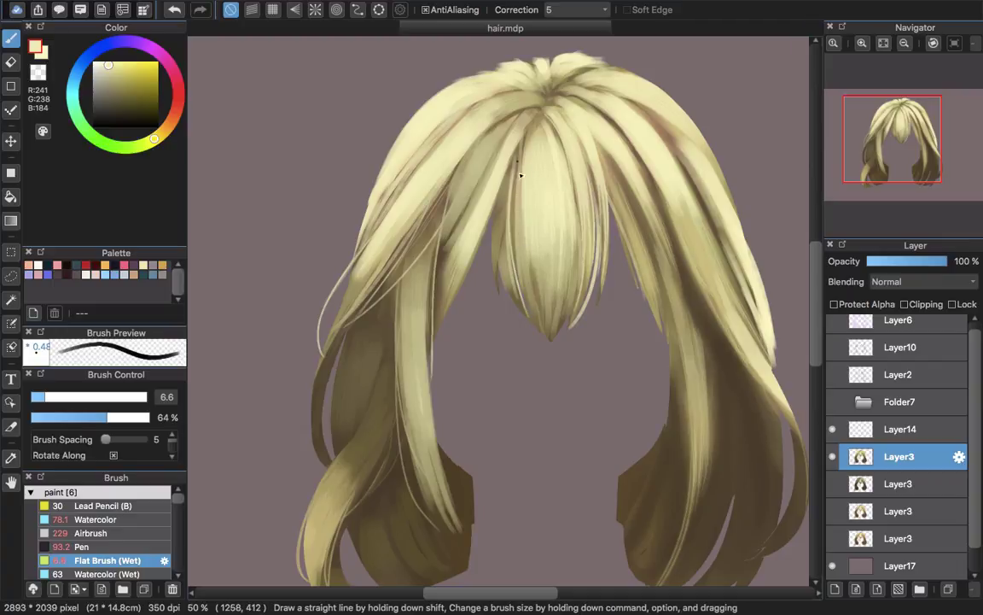
alt+click(516, 186)
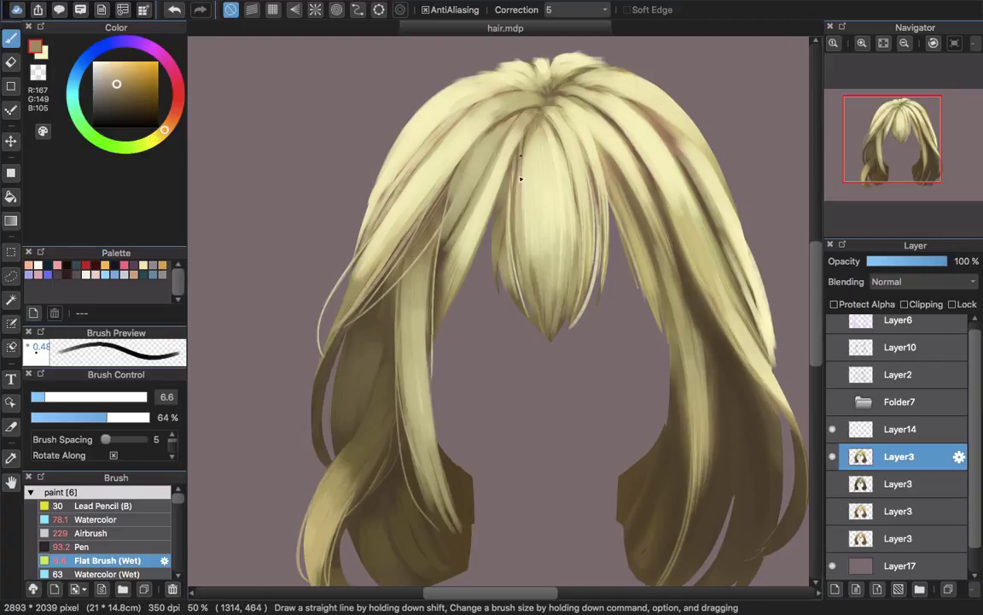
key(super+z)
drag(517, 182, 532, 281)
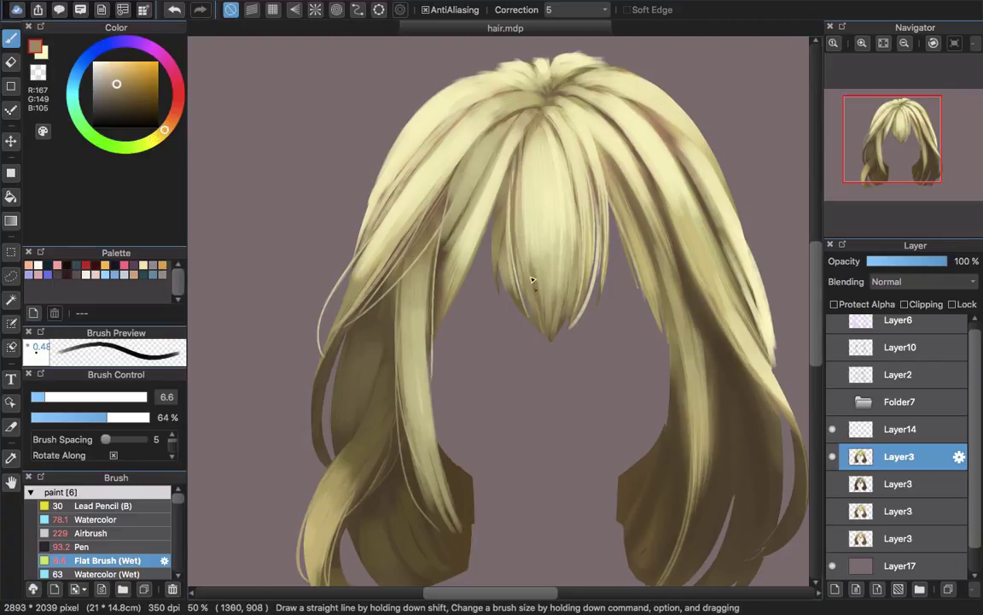
alt+click(502, 196)
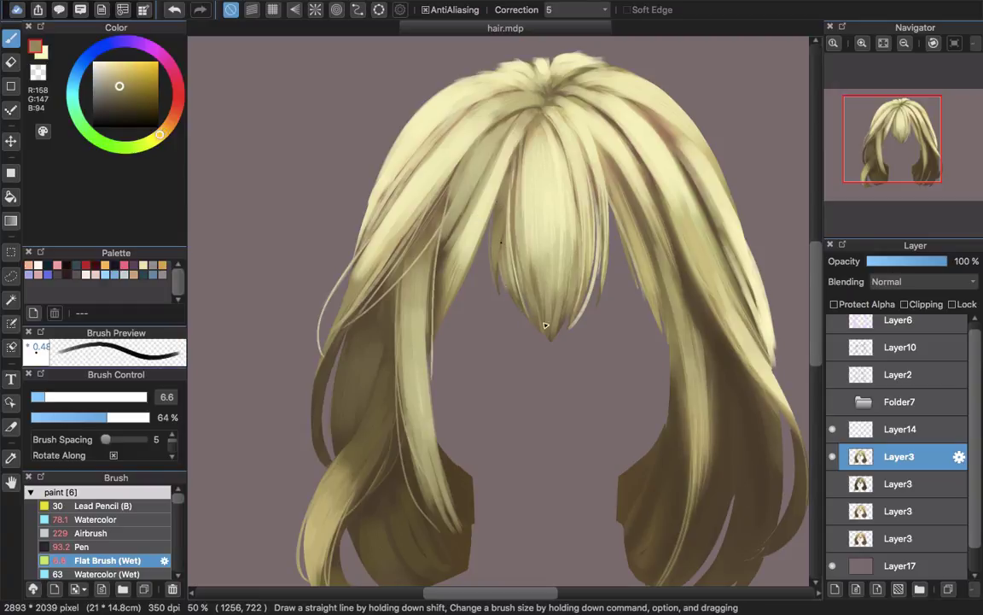
drag(540, 239, 515, 270)
Step: Shade the root of the centre fringe with sampled tan (R186 G168 B112) and the brush at 46, undoing one stroke
alt+click(508, 179)
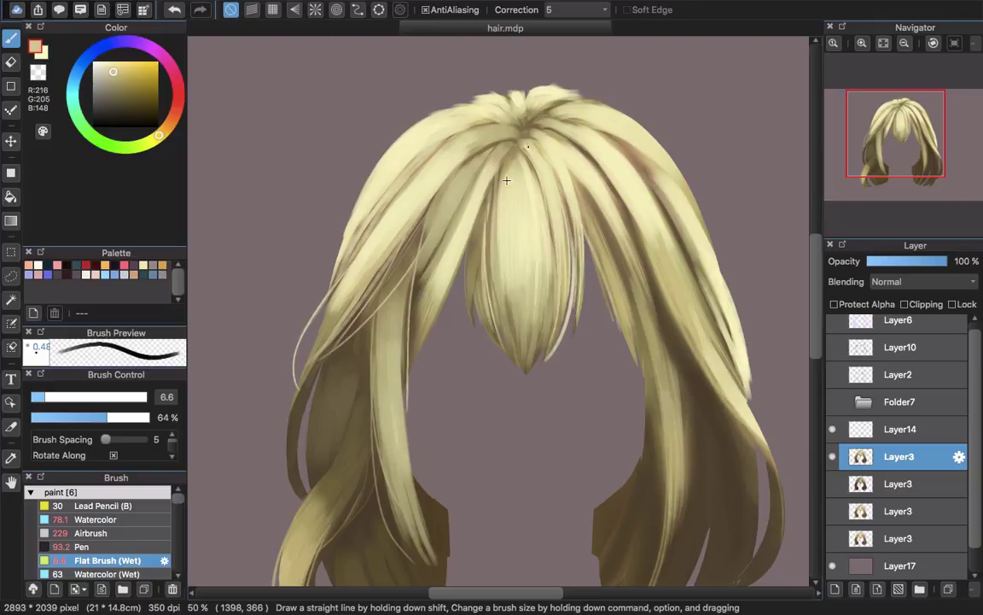
drag(510, 176, 529, 159)
drag(516, 156, 522, 189)
key(super+z)
alt+click(517, 163)
key(bracketleft)
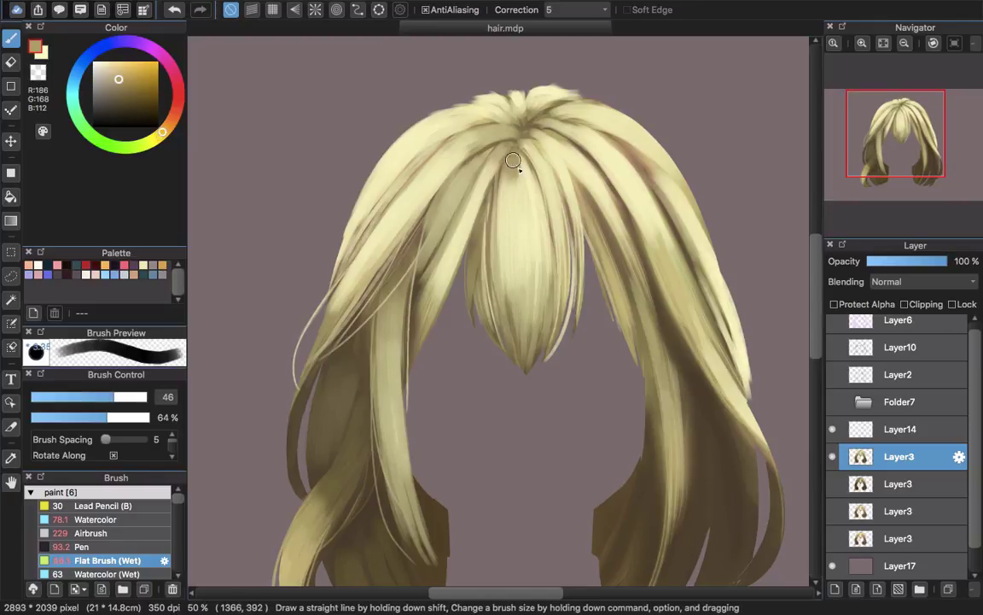
Step: Sample pale yellow (R246 G245 B191) and blend light strands upward into the shaded root of the centre fringe
alt+click(525, 190)
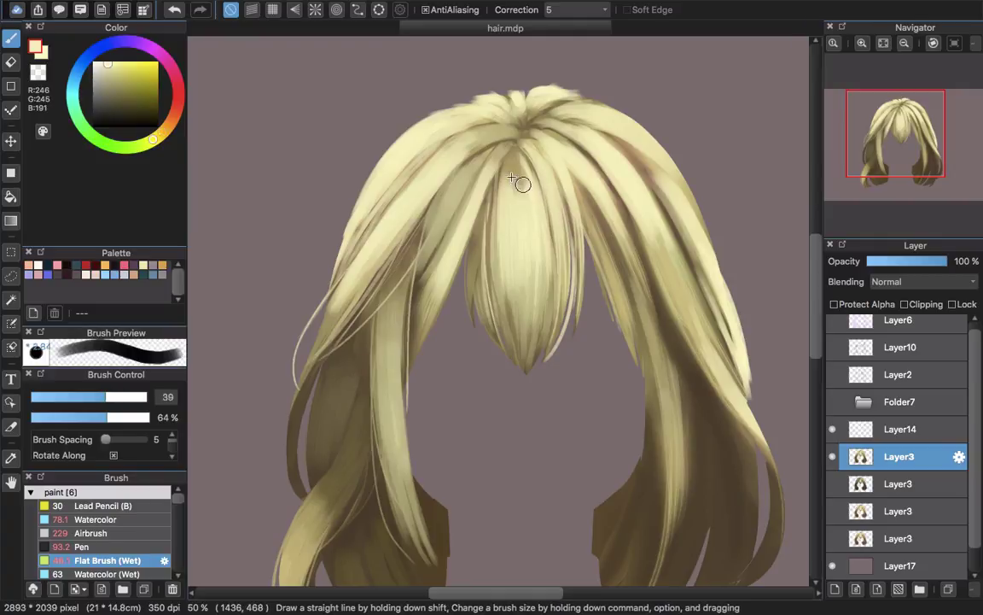
drag(519, 180, 518, 157)
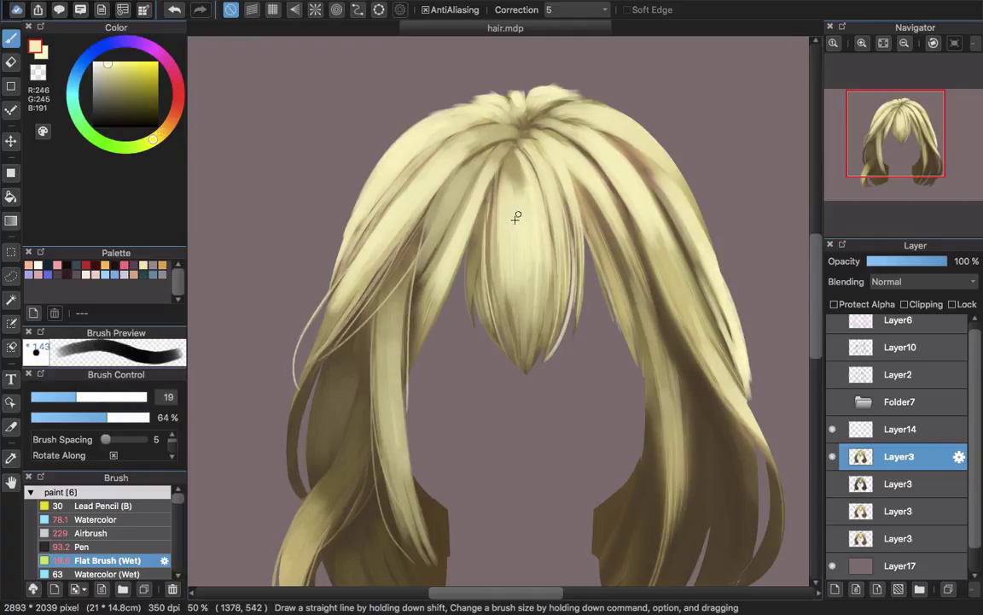
drag(515, 219, 511, 162)
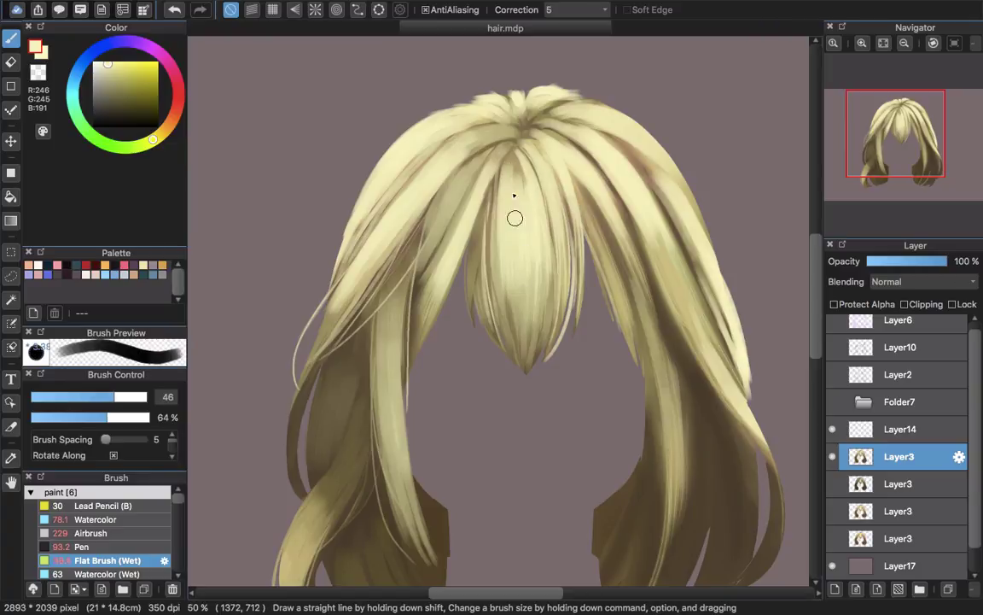
Step: Sample light yellow (R224 G221 B167) and smooth the crown lock left of the parting, undoing the last stroke
scroll(525, 124, up, 2)
alt+click(435, 155)
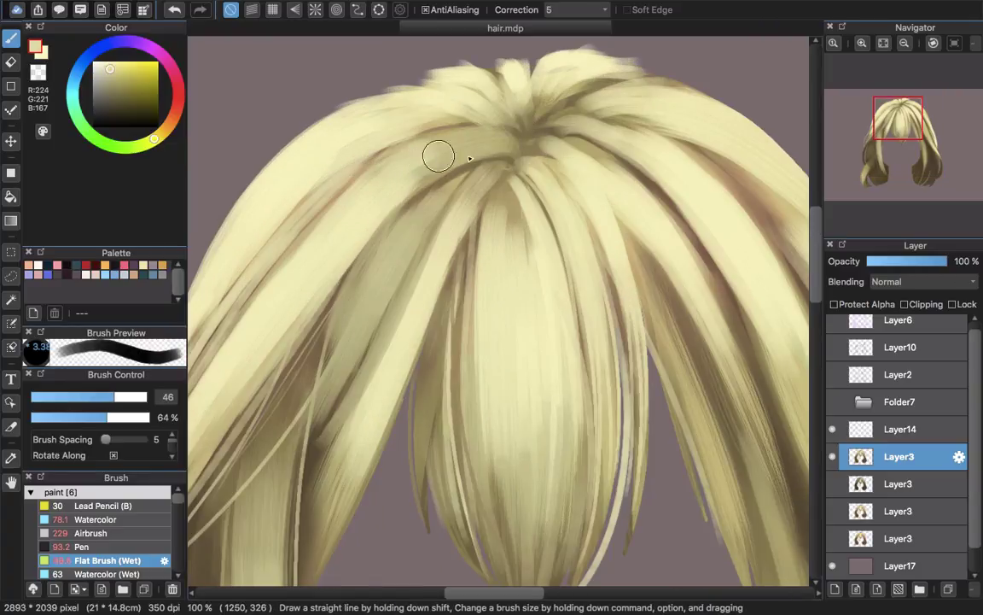
mouse_move(446, 119)
mouse_down()
mouse_move(415, 174)
mouse_move(437, 170)
mouse_move(387, 208)
mouse_up()
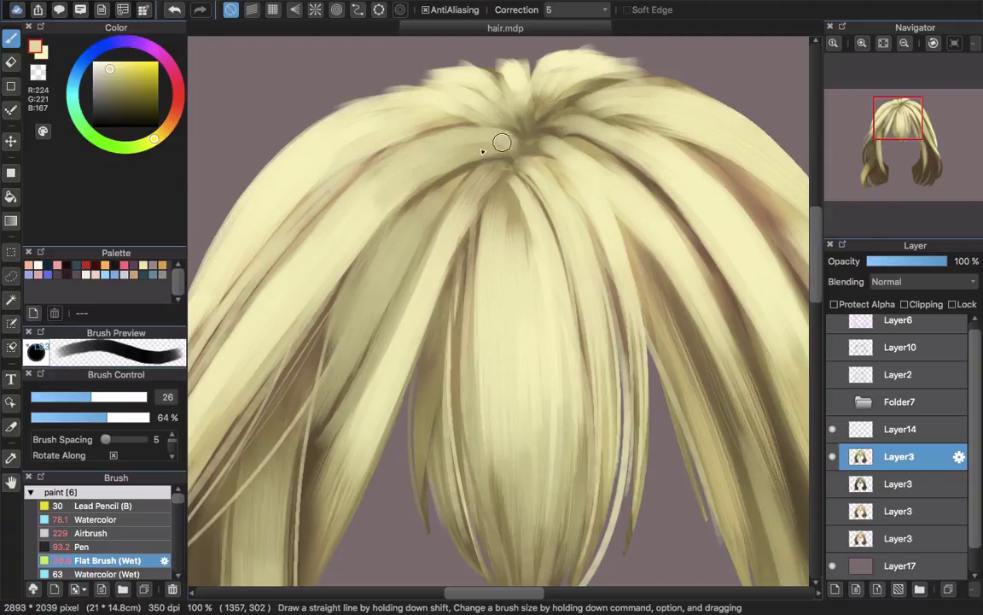
key(super+z)
Step: Sample tan (R189 G179 B121) and shade the root of the lock left of the parting with the brush at 43 and 29, undoing one stroke
alt+click(507, 144)
key(bracketright)
key(bracketright)
key(bracketright)
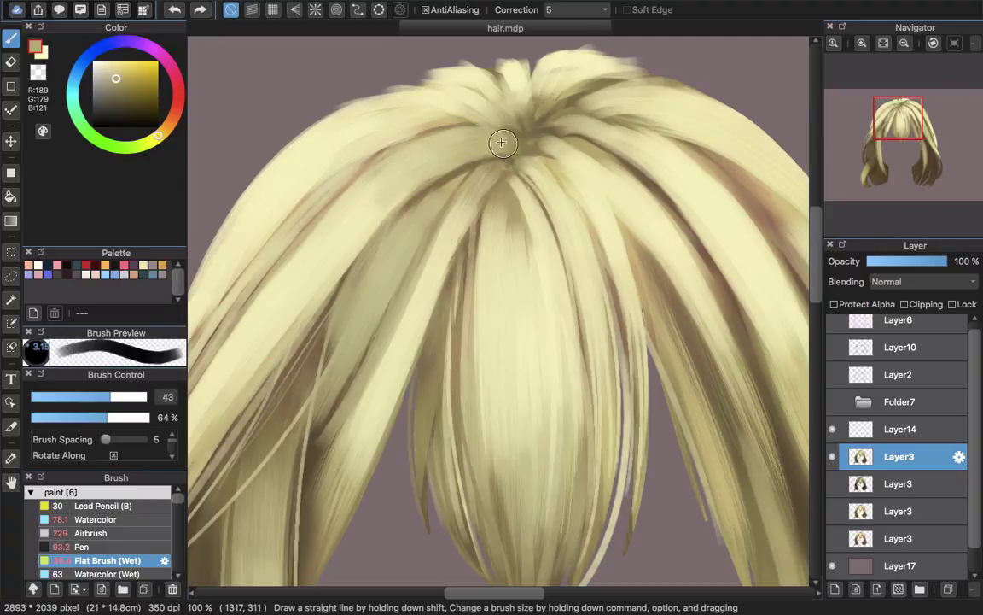
mouse_move(507, 143)
mouse_down()
mouse_move(484, 136)
mouse_move(520, 145)
mouse_move(494, 136)
mouse_move(517, 147)
mouse_move(466, 152)
mouse_move(500, 142)
mouse_move(445, 143)
mouse_move(487, 145)
mouse_move(510, 130)
mouse_move(418, 150)
mouse_move(489, 132)
mouse_move(416, 158)
mouse_move(523, 143)
mouse_up()
key(super+z)
key(bracketleft)
key(bracketleft)
key(bracketleft)
key(bracketleft)
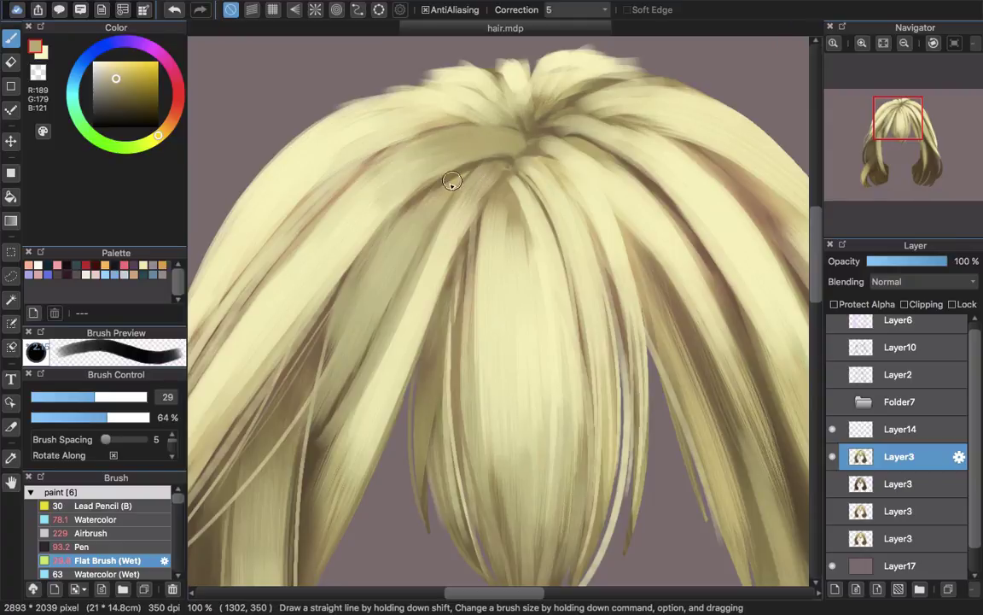
Step: Sample tan (R194 G177 B120), set the brush to 13.6 and paint strands across the upper end of the shaded lock left of the fringe
alt+click(442, 188)
drag(436, 195, 412, 213)
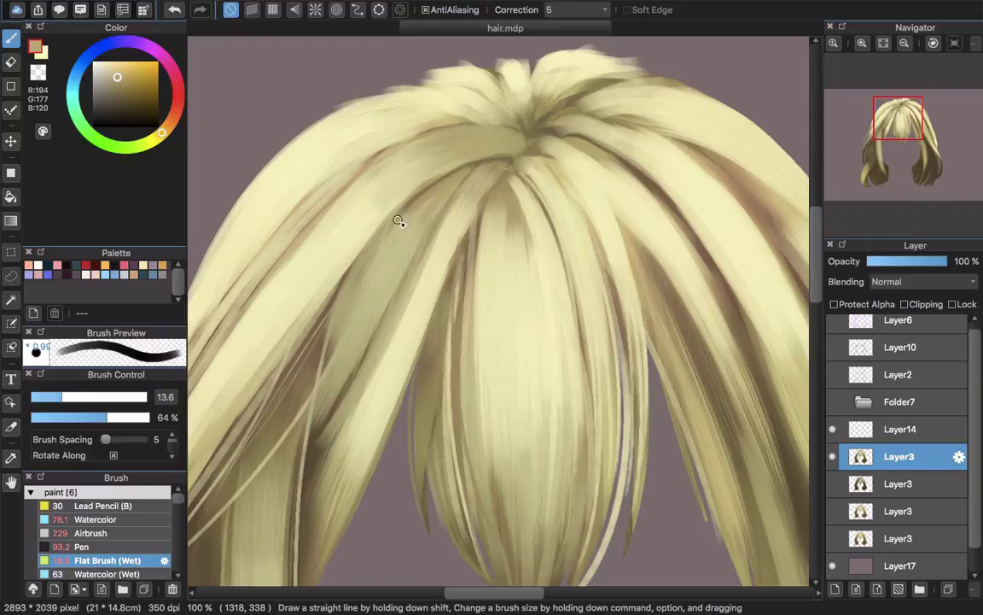
drag(365, 285, 389, 237)
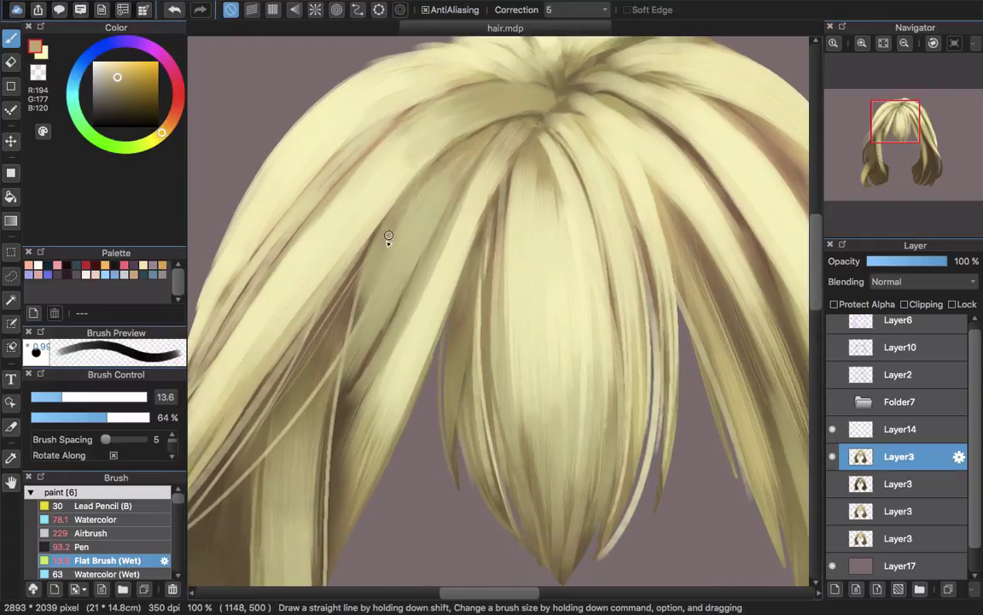
Step: Sample browns (R183 G175 B127, R148 G126 B85, R175 G166 B119) and streak the shaded lock left of the fringe, undoing unwanted strokes
alt+click(382, 251)
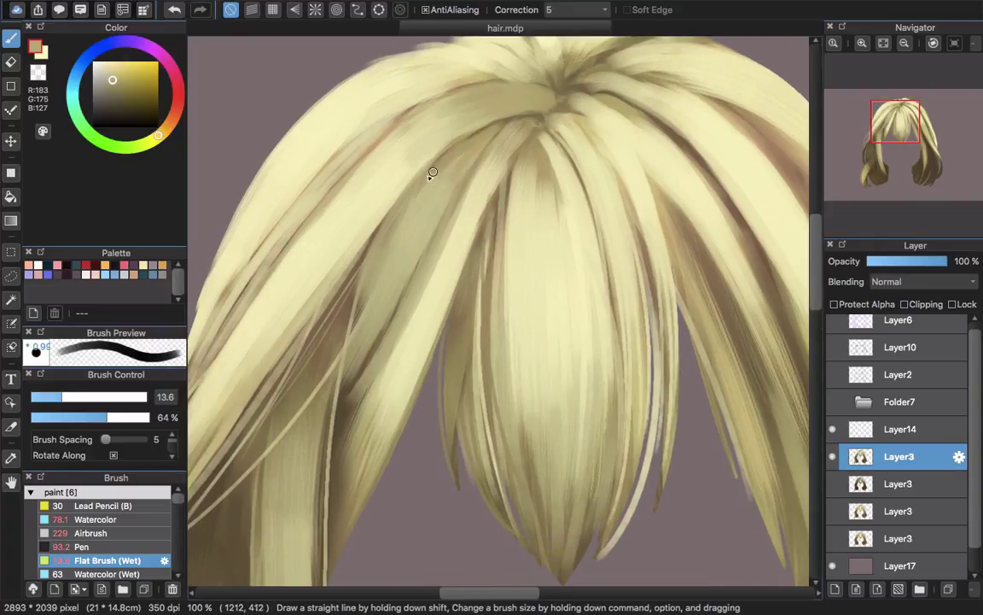
alt+click(336, 339)
drag(423, 180, 377, 276)
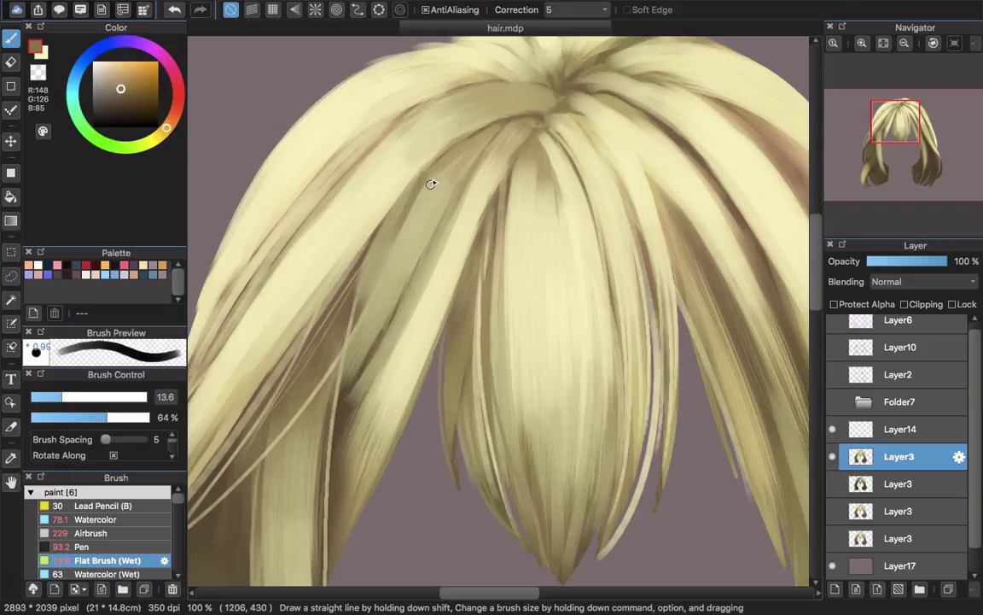
key(super+z)
drag(418, 204, 387, 267)
alt+click(388, 254)
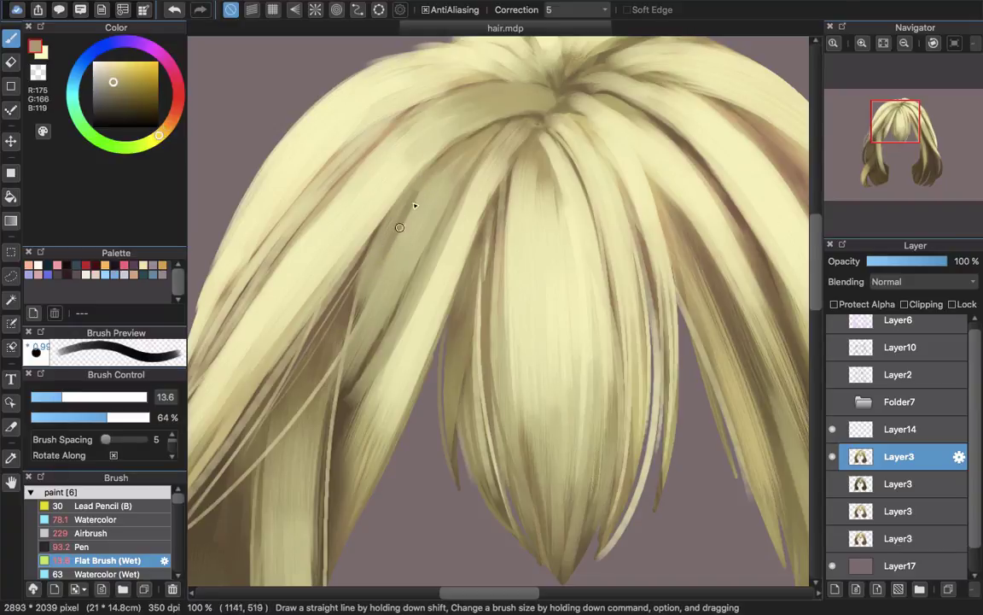
drag(439, 179, 381, 290)
key(super+z)
Step: Sample beige (R203 G197 B146) and a nearby shade to paint strands where the shaded lock meets the bright lock, undoing one stroke
alt+click(435, 215)
drag(435, 215, 468, 151)
drag(447, 215, 428, 261)
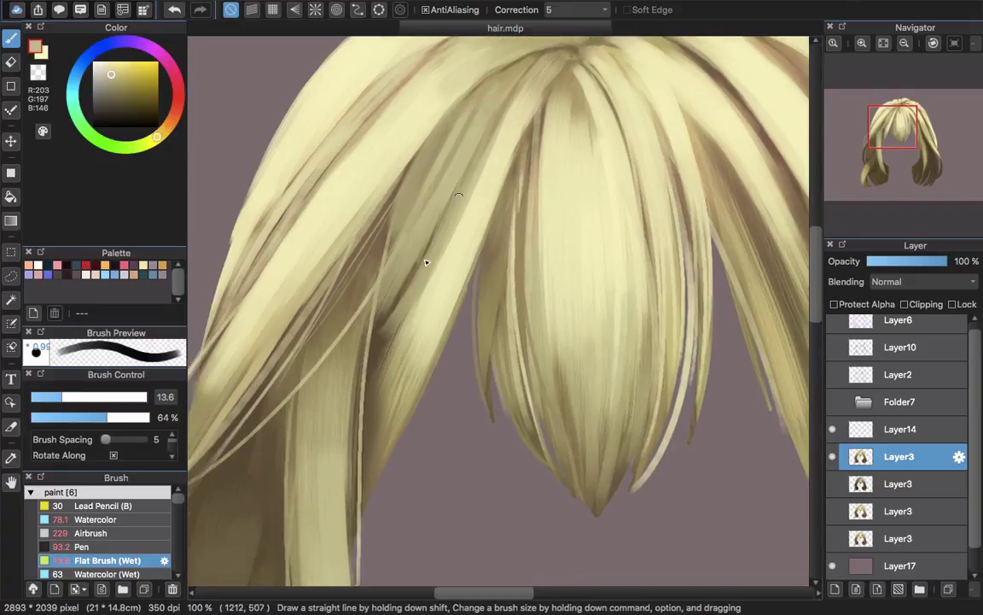
key(super+z)
alt+click(431, 248)
mouse_move(447, 218)
mouse_down()
mouse_move(471, 153)
mouse_move(399, 352)
mouse_up()
Step: Sample pale yellow (R232 G230 B177), enlarge the brush to 19 and paint highlights down the bright lock left of the fringe
alt+click(482, 164)
drag(439, 205, 342, 381)
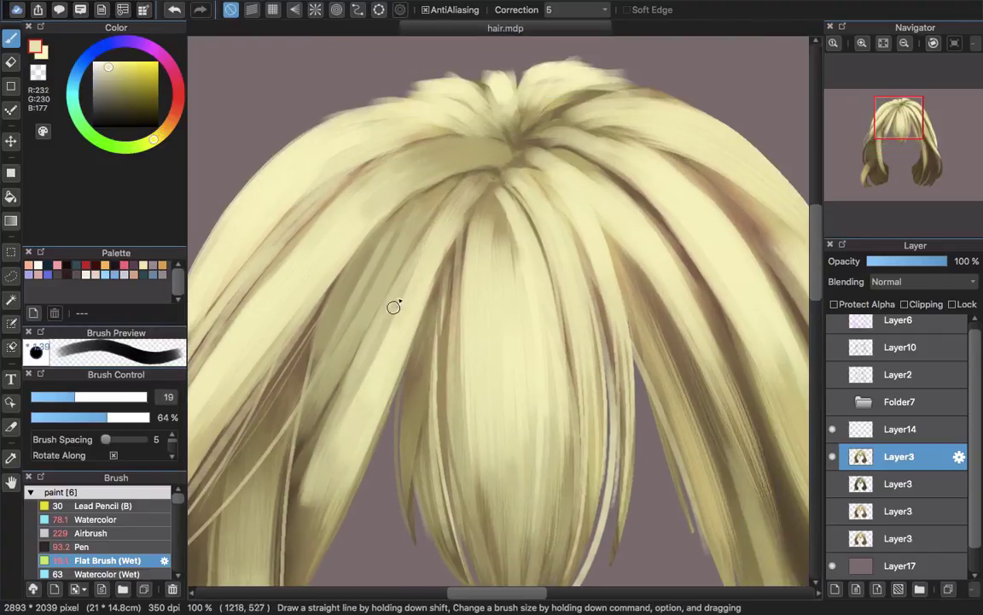
drag(376, 415, 403, 314)
alt+click(404, 314)
drag(359, 366, 328, 429)
Step: Sample yellows around the crown, including R219 G210 B144, and refine the lock roots right of the parting with the brush at 12
alt+click(441, 256)
scroll(418, 273, up, 5)
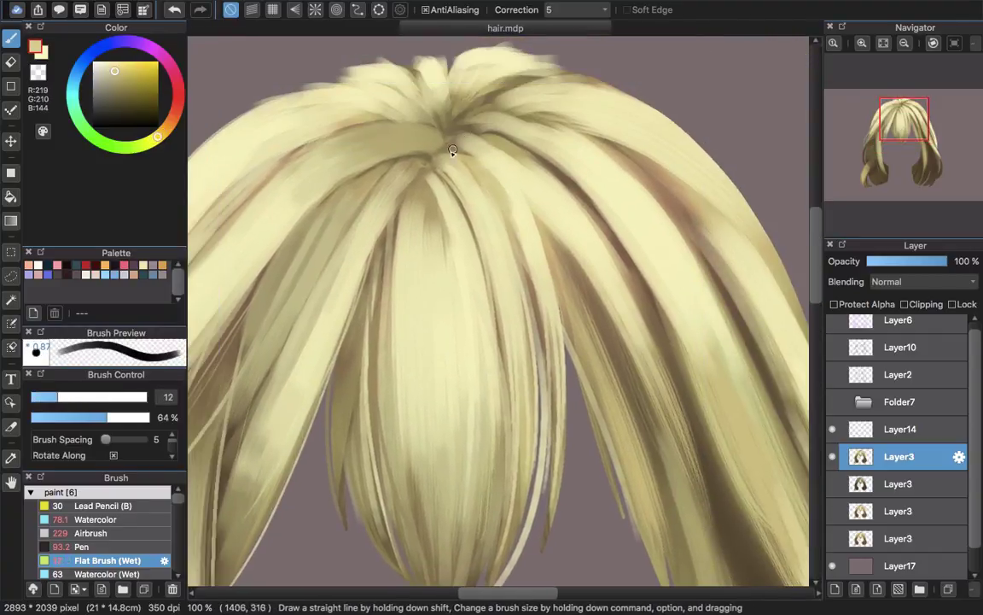
alt+click(470, 128)
alt+click(506, 127)
mouse_move(469, 129)
mouse_down()
mouse_move(507, 123)
mouse_move(564, 143)
mouse_move(516, 127)
mouse_up()
alt+click(545, 145)
drag(620, 193, 519, 186)
drag(388, 92, 519, 188)
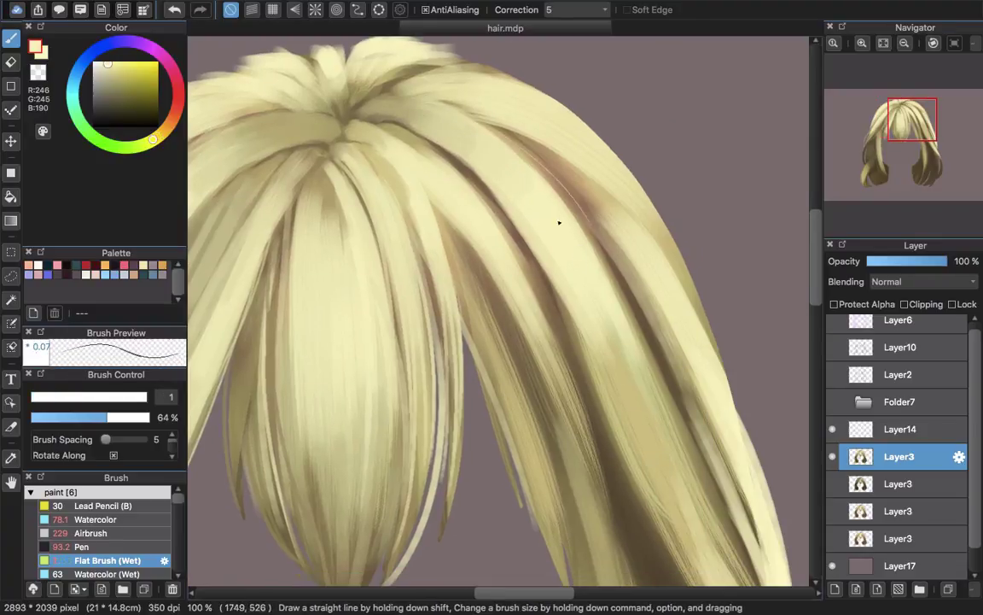
Step: Paint pale yellow strands over the reddish-brown gap between the right crown locks, undoing one stroke
drag(449, 125, 546, 245)
drag(473, 180, 561, 120)
alt+click(531, 129)
drag(466, 71, 578, 204)
drag(635, 246, 666, 307)
key(super+z)
drag(672, 235, 549, 85)
mouse_move(549, 85)
mouse_down()
mouse_move(623, 261)
mouse_move(637, 328)
mouse_up()
Step: Refine the strands down the outer right lock to its tip with pale yellow (R237 G235 B179) and the brush at 8.3
mouse_move(581, 105)
mouse_down()
mouse_move(542, 138)
mouse_move(523, 242)
mouse_up()
alt+click(546, 239)
drag(501, 150, 628, 364)
mouse_move(534, 120)
mouse_down()
mouse_move(564, 197)
mouse_move(476, 69)
mouse_up()
alt+click(610, 408)
drag(635, 409, 608, 410)
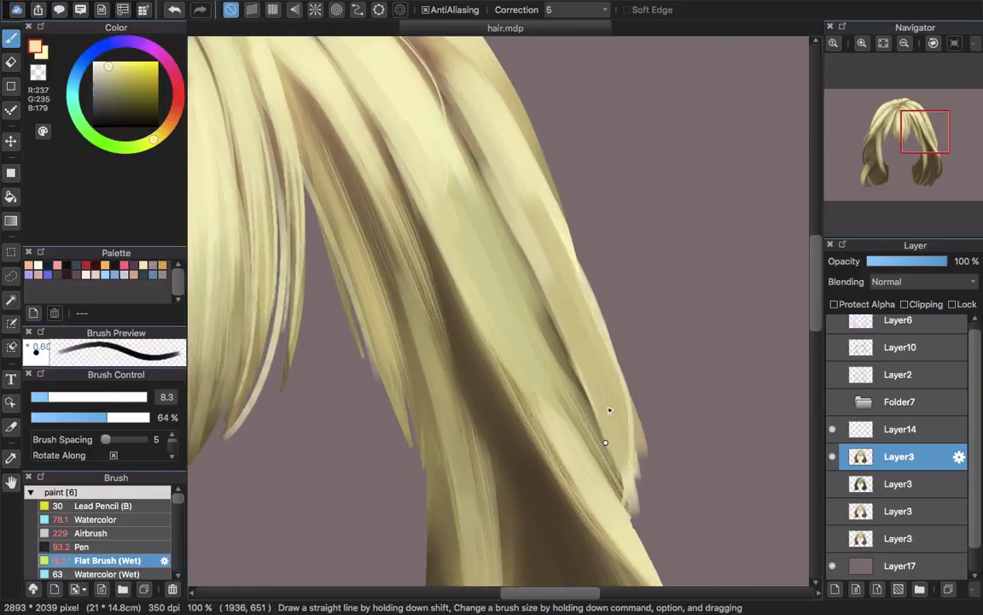
Step: Sample pale yellow (R240 G238 B182), set the brush to 27 and paint a broad highlight down the outer right lock
scroll(552, 325, down, 2)
scroll(459, 232, down, 2)
scroll(459, 232, down, 3)
scroll(428, 231, up, 5)
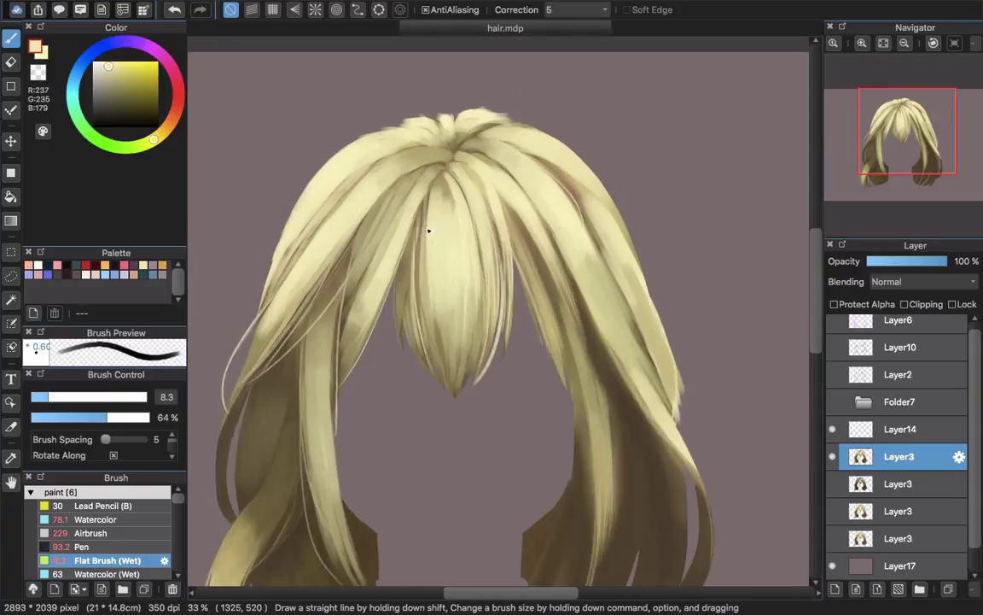
drag(465, 138, 470, 187)
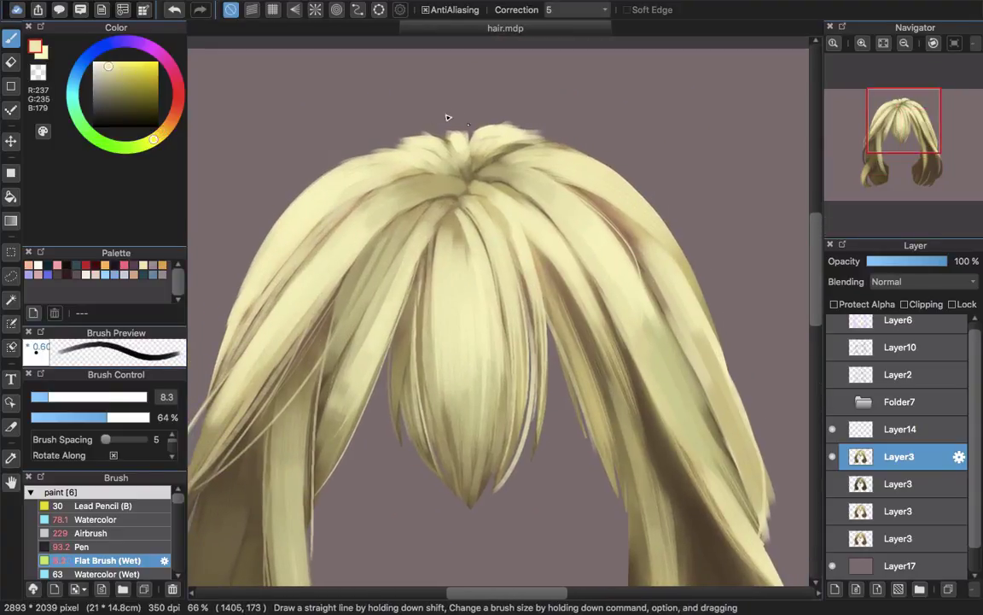
mouse_move(611, 269)
mouse_down()
mouse_move(552, 220)
mouse_move(592, 241)
mouse_up()
scroll(611, 302, right, 3)
scroll(611, 302, down, 3)
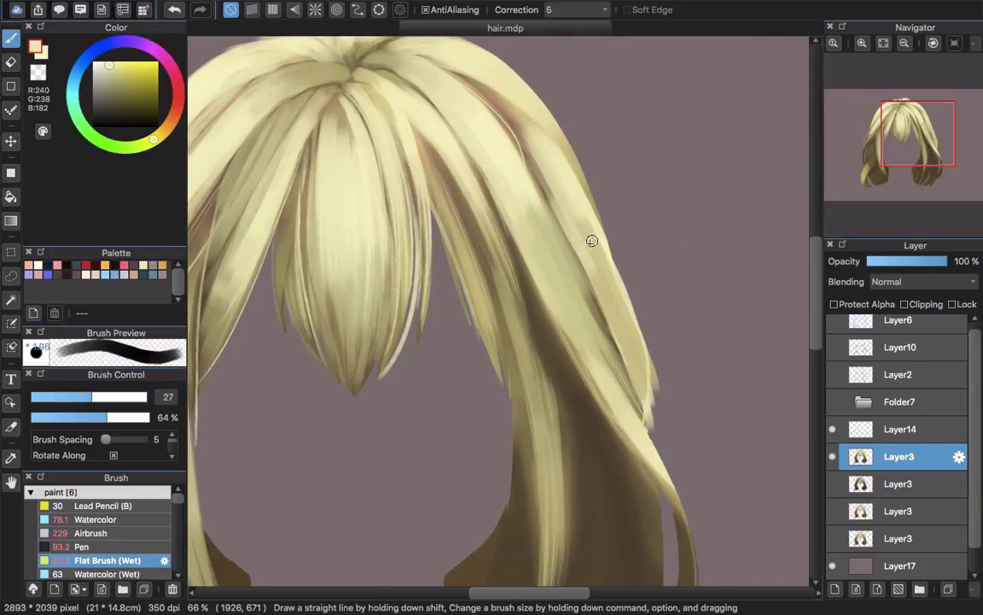
mouse_move(563, 197)
mouse_down()
mouse_move(614, 298)
mouse_move(566, 188)
mouse_move(625, 305)
mouse_move(585, 222)
mouse_move(671, 426)
mouse_move(630, 310)
mouse_move(648, 419)
mouse_up()
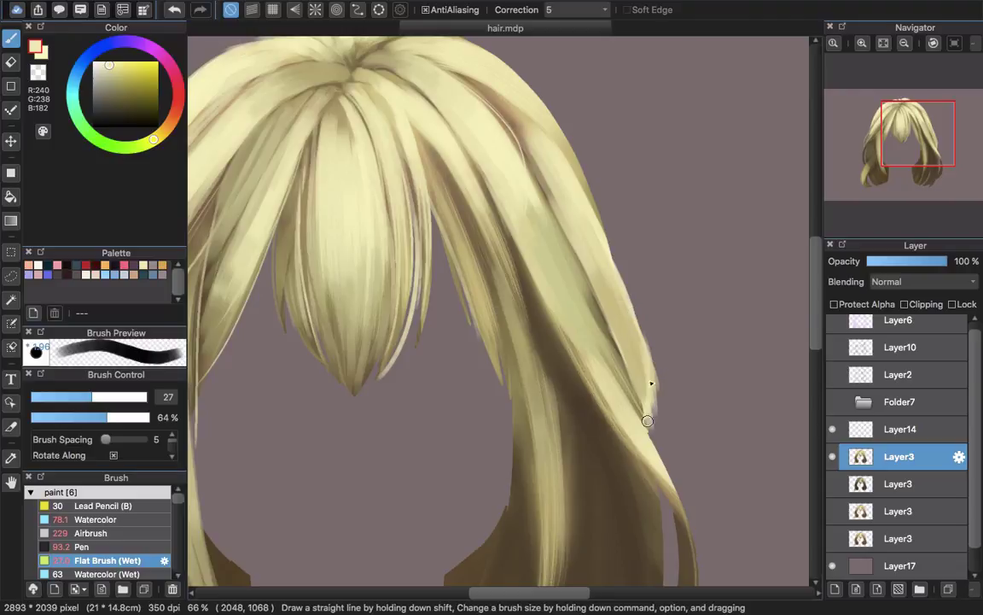
Step: Paint out the tip of the outer right lock and carve a thin slit into it with transparent colour at brush size 8.3
drag(656, 369, 659, 430)
mouse_move(604, 357)
mouse_down()
mouse_move(565, 301)
mouse_move(567, 314)
mouse_up()
alt+click(582, 292)
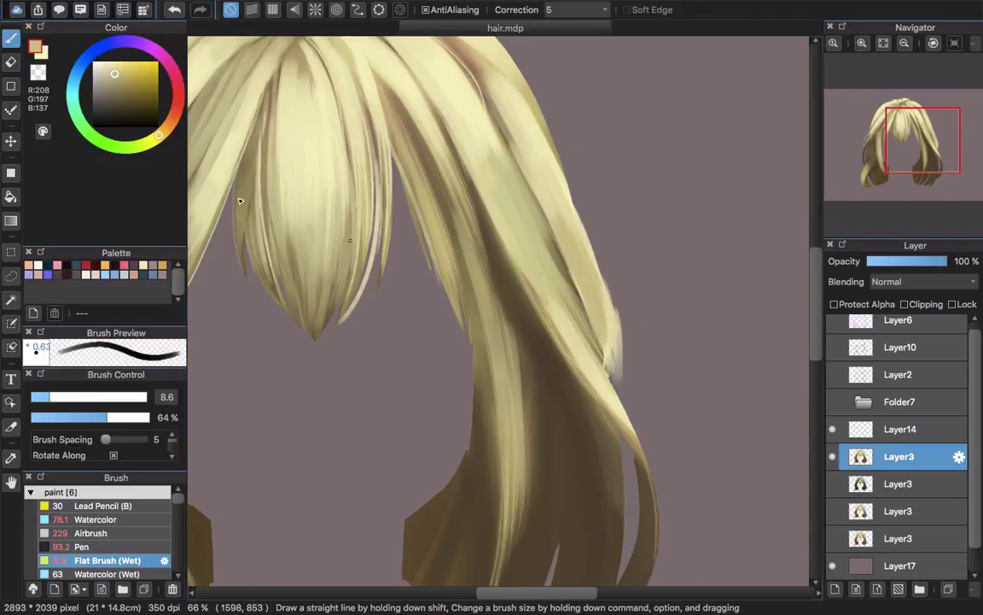
click(39, 73)
mouse_move(607, 346)
mouse_down()
mouse_move(641, 346)
mouse_move(612, 371)
mouse_move(597, 361)
mouse_up()
mouse_move(630, 327)
mouse_down()
mouse_move(572, 289)
mouse_move(587, 299)
mouse_up()
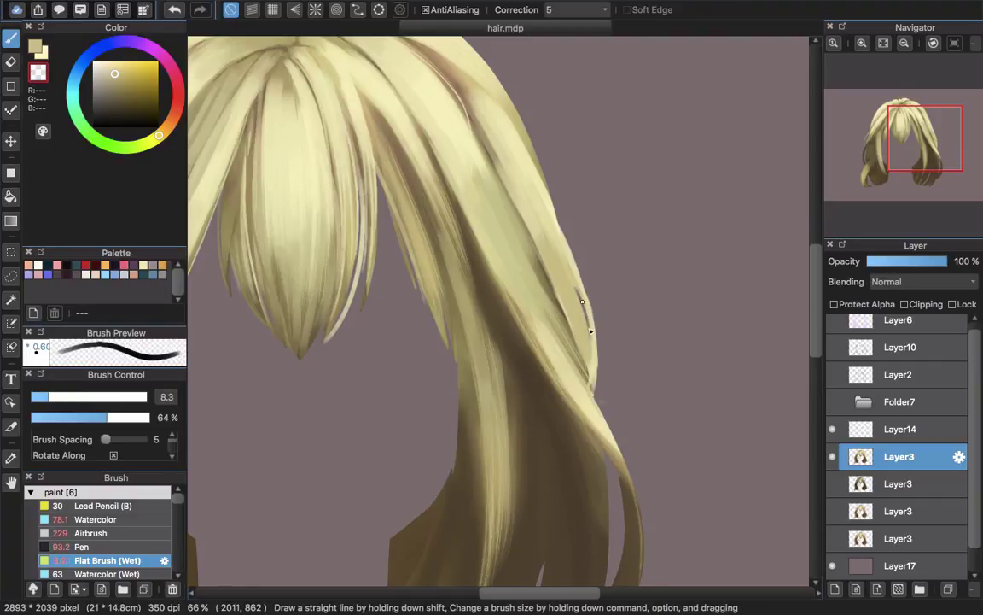
scroll(570, 314, down, 2)
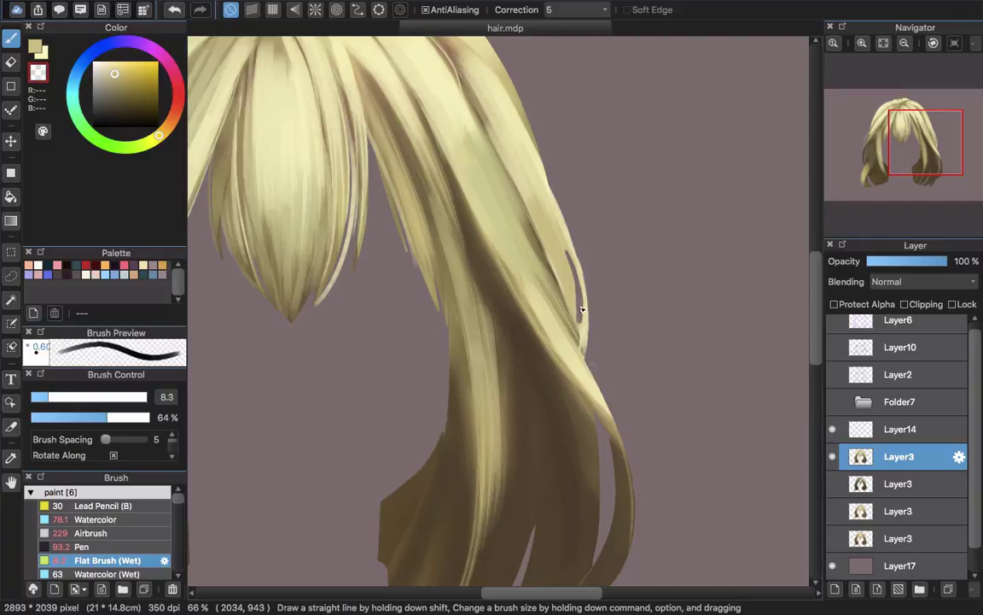
scroll(581, 378, up, 5)
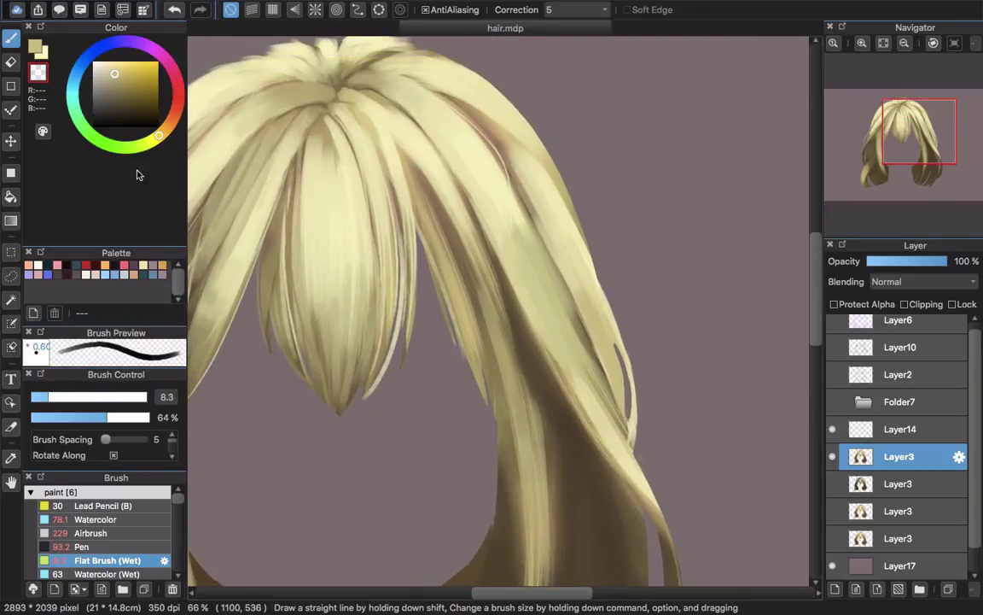
drag(517, 308, 493, 272)
alt+click(542, 220)
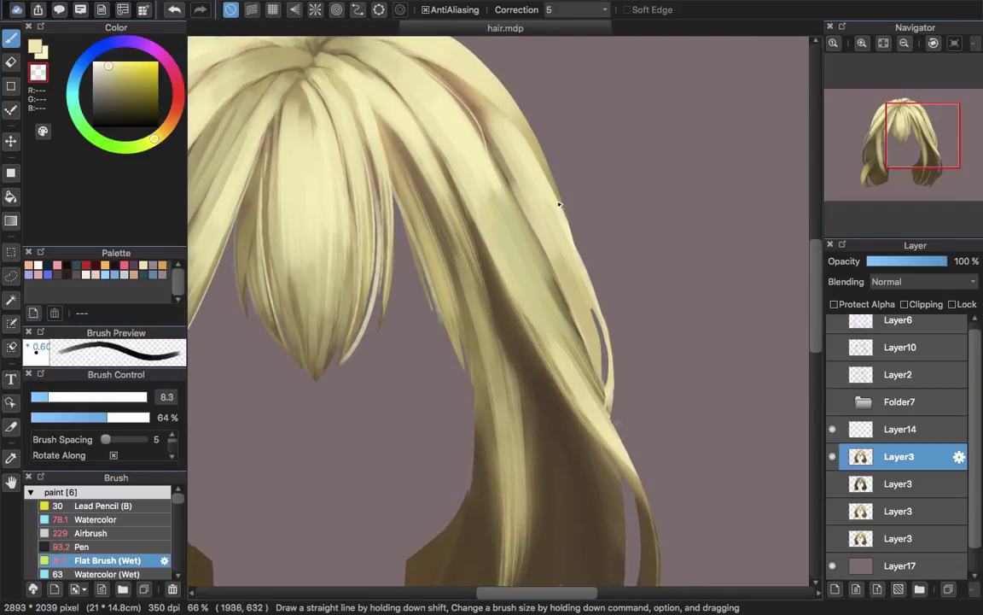
drag(559, 204, 584, 286)
key(super+z)
Step: Paint fine bright strands down the outer right lock with pale yellow (R255 G251 B197)
click(36, 47)
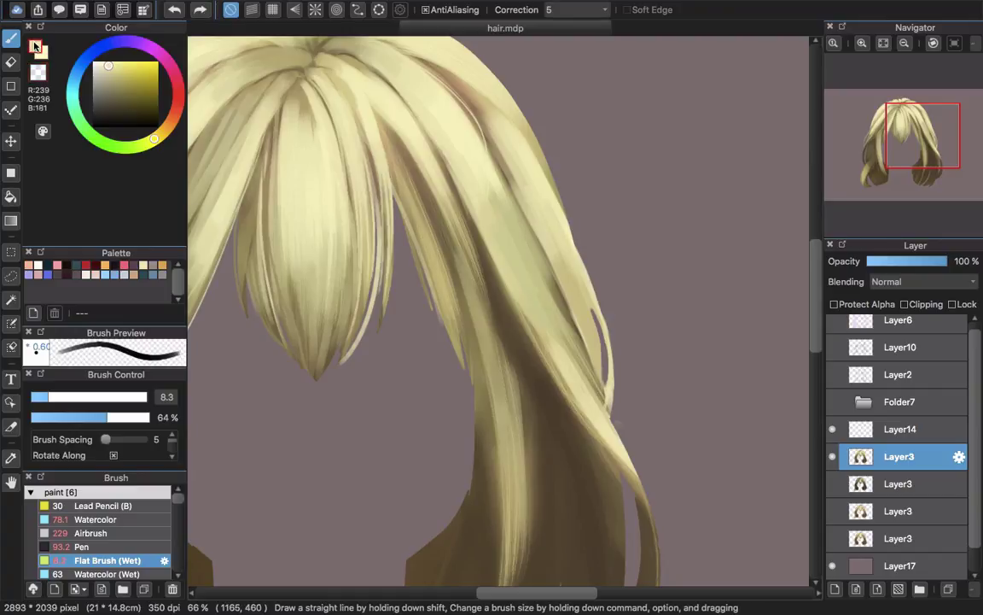
key(x)
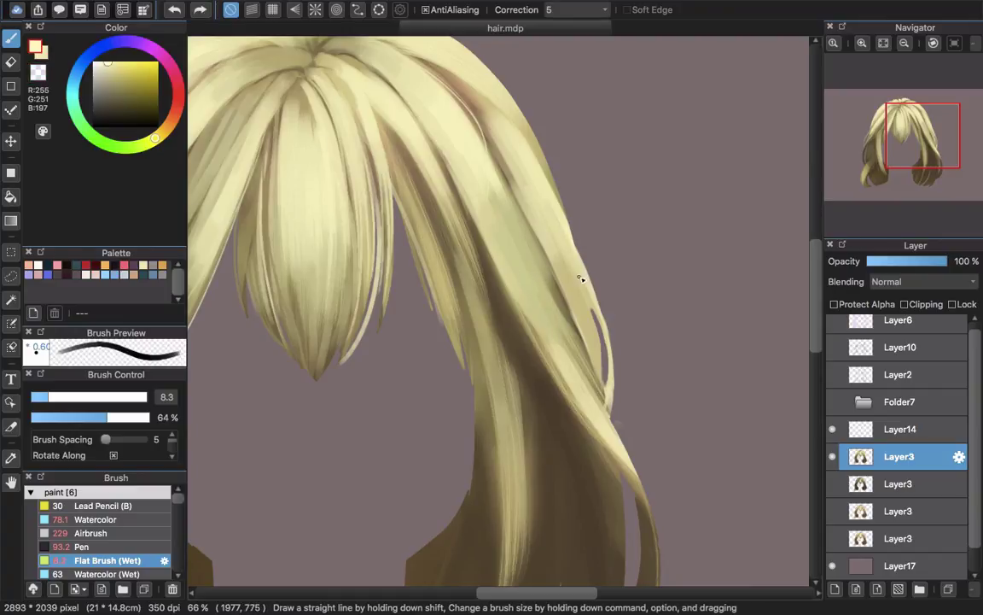
drag(572, 232, 603, 317)
scroll(594, 282, down, 5)
scroll(589, 290, up, 3)
drag(539, 243, 611, 362)
Step: Sample olive brown (R139 G127 B81) and shade the face-side edge of the lower right lock with the brush at 88
scroll(564, 351, down, 5)
alt+click(616, 331)
scroll(617, 332, up, 5)
drag(500, 295, 463, 420)
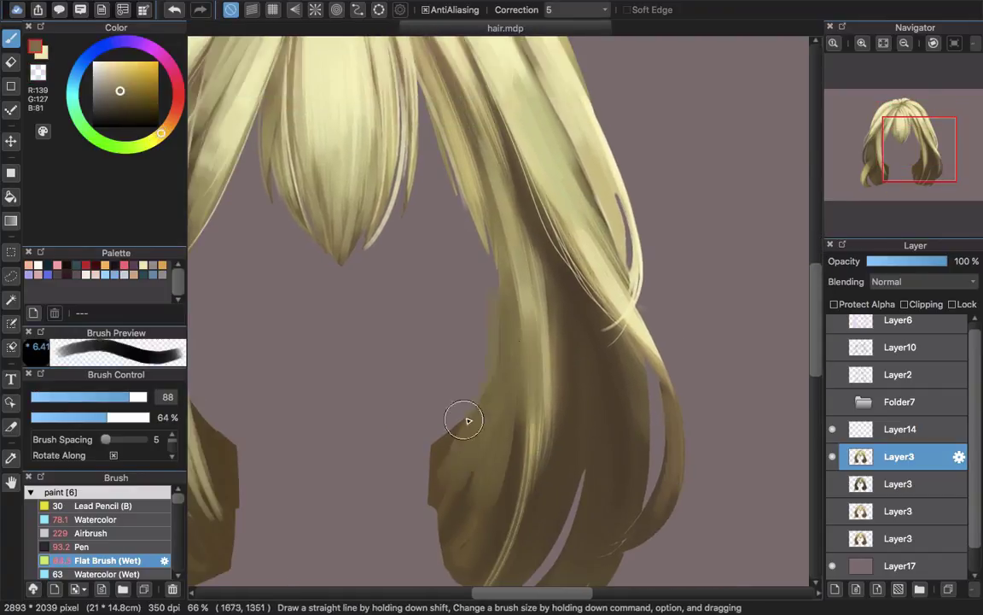
scroll(507, 282, down, 2)
mouse_move(502, 230)
mouse_down()
mouse_move(510, 392)
mouse_move(514, 350)
mouse_up()
Step: Resample tones from the hair and blend broad strokes down the inner right lock
alt+click(485, 149)
drag(512, 265, 519, 357)
alt+click(516, 305)
drag(515, 305, 509, 376)
alt+click(516, 315)
Step: Reduce the brush to 36, sample tan (R194 G175 B121) and refine the strands right of the fringe and down the inner lock
key(bracketleft)
key(bracketleft)
alt+click(510, 205)
mouse_move(504, 201)
mouse_down()
mouse_move(524, 282)
mouse_move(511, 278)
mouse_up()
alt+click(514, 250)
alt+click(473, 175)
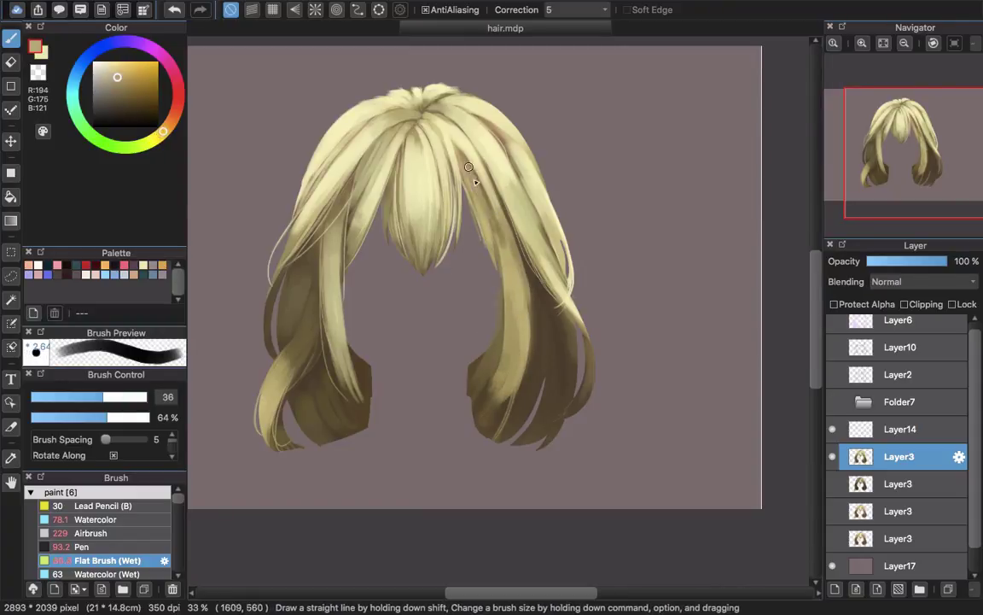
drag(468, 166, 472, 186)
drag(472, 187, 478, 259)
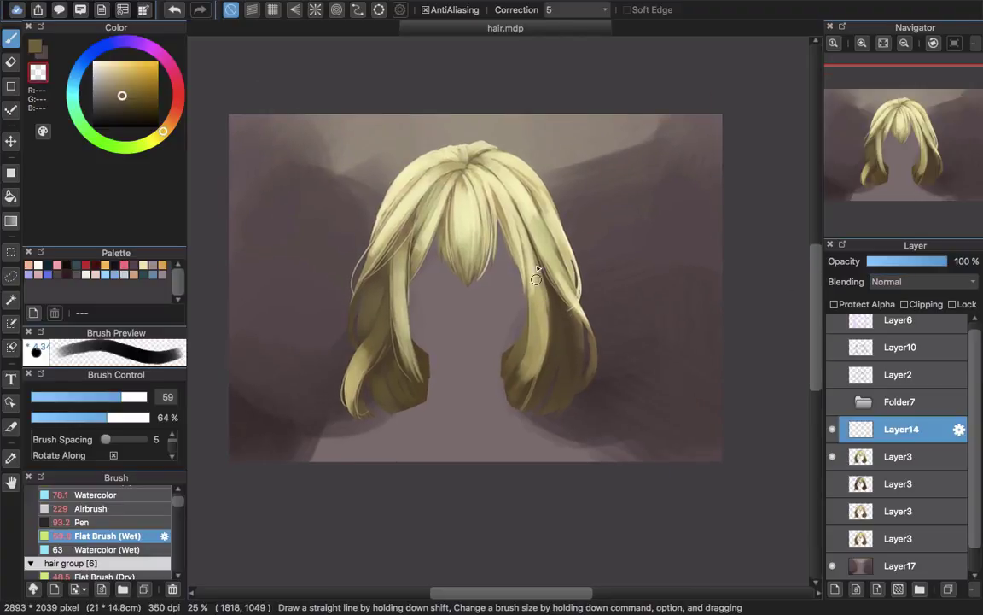
Step: Undo the last stroke on Layer14 and make the visible Layer3 the active layer
alt+click(530, 258)
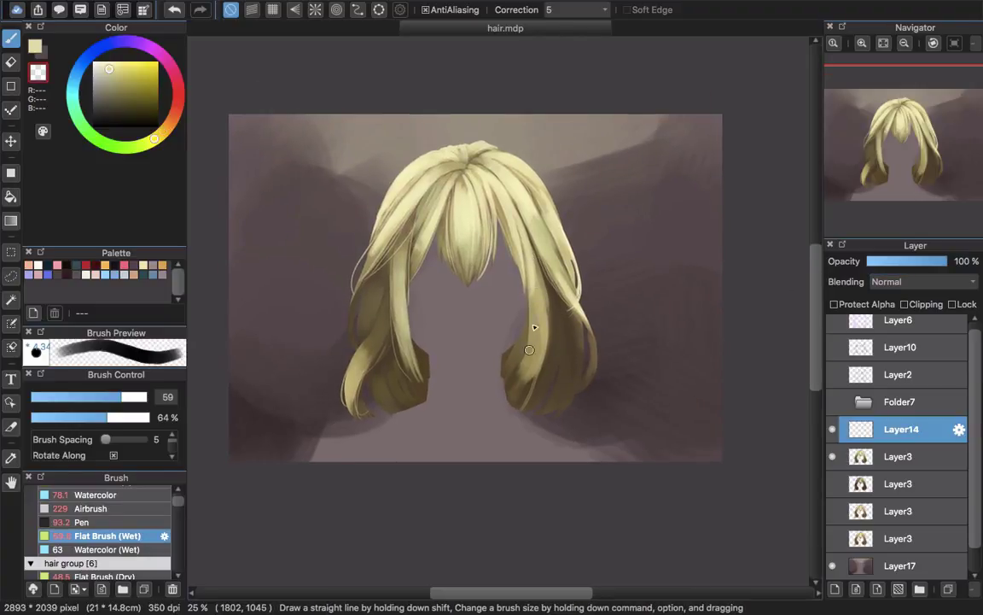
key(super+z)
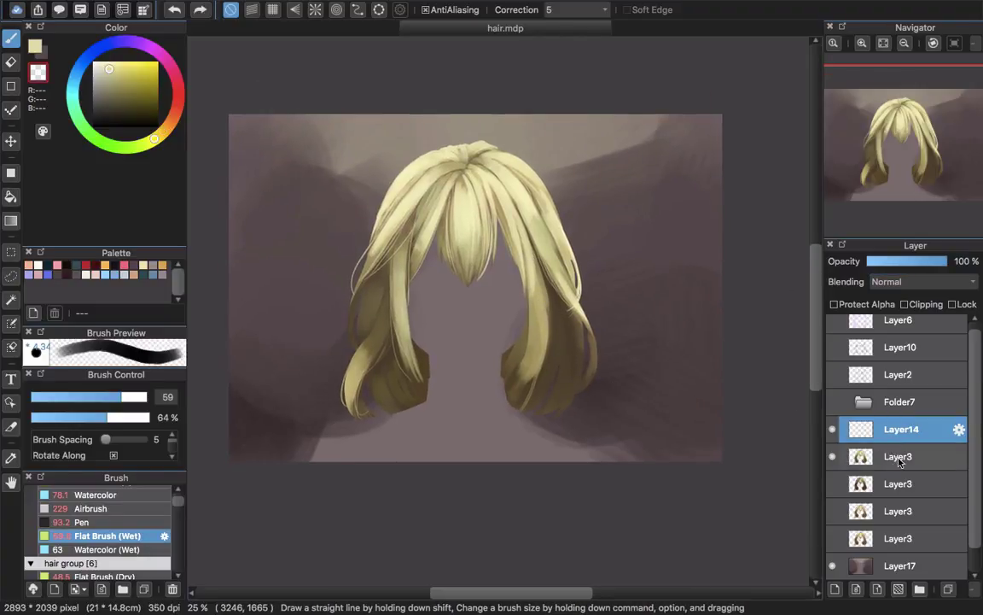
click(899, 459)
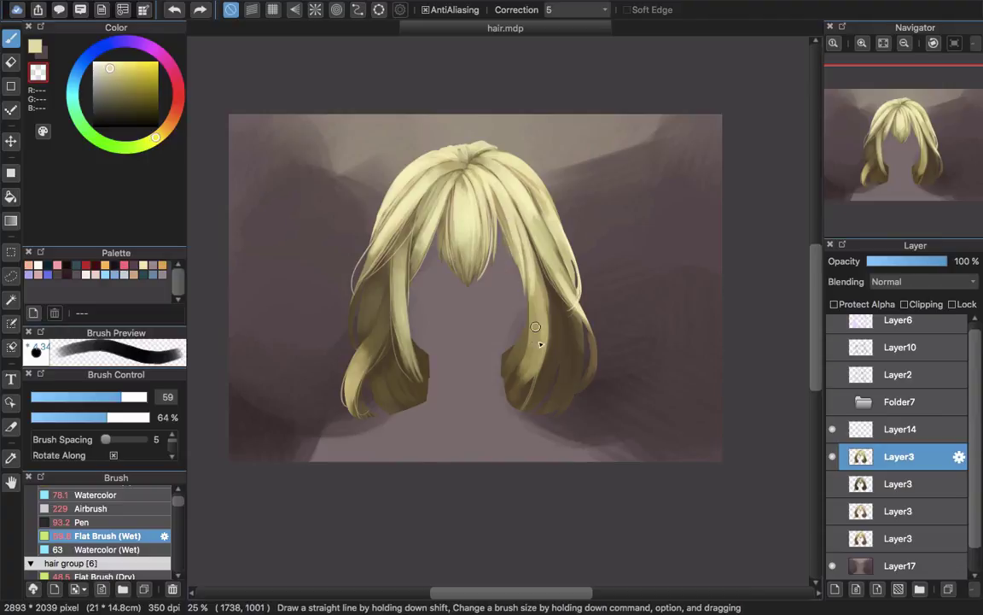
drag(539, 290, 534, 355)
drag(541, 292, 534, 362)
key(super+z)
key(super+z)
Step: Paint light strands down the inner right lock with pale yellow (R228 G223 B170) and the brush at 40
click(35, 47)
key(bracketleft)
key(bracketleft)
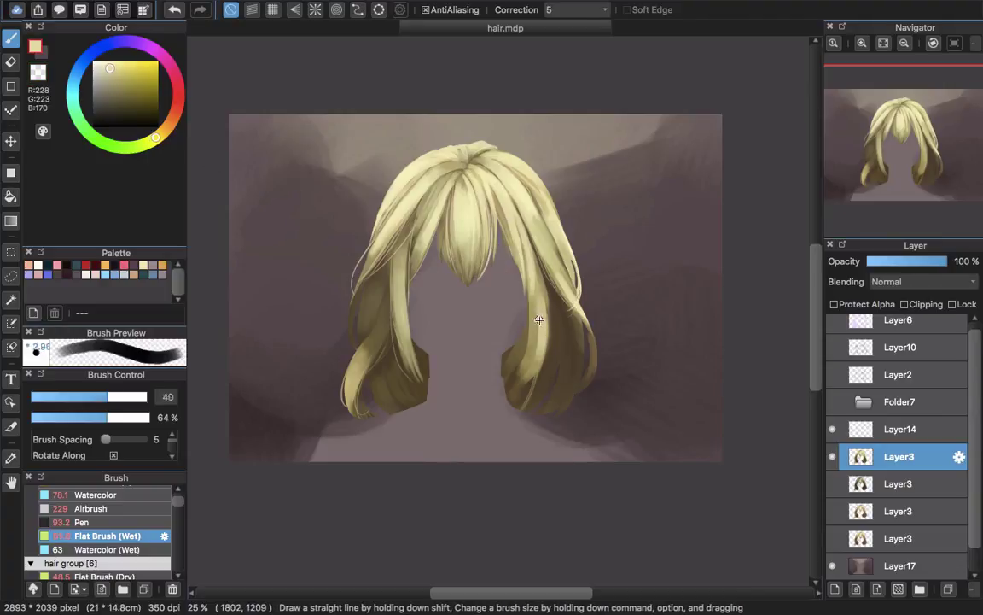
drag(538, 320, 527, 378)
mouse_move(547, 343)
mouse_down()
mouse_move(538, 344)
mouse_move(557, 338)
mouse_move(568, 383)
mouse_move(513, 359)
mouse_up()
Step: Rework the inner right lock's shading using dark brown (R90 G70 B37) with the brush at 67 and tones sampled near the fringe
alt+click(558, 319)
alt+click(517, 352)
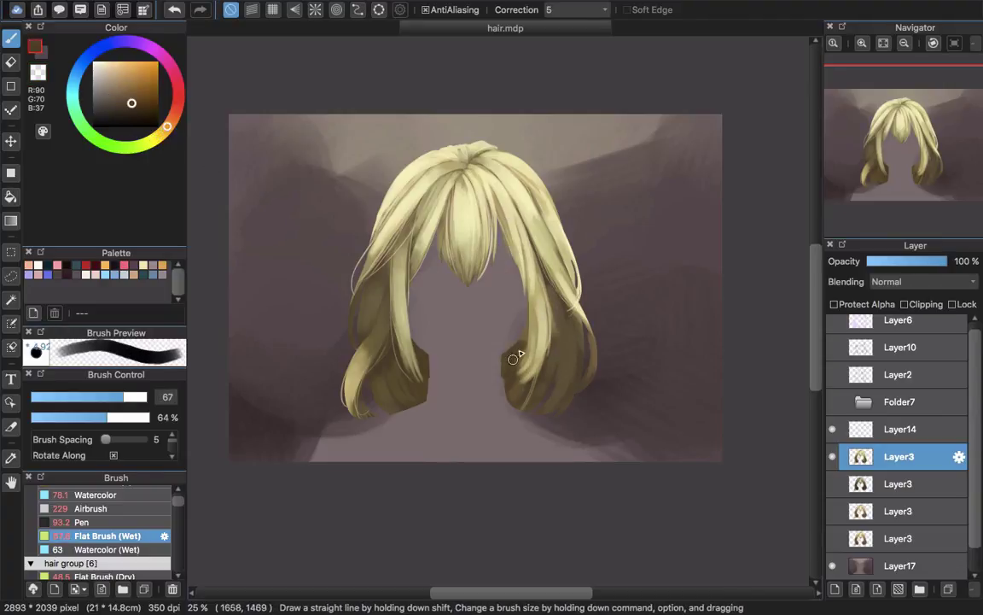
key(z)
key(z)
alt+click(532, 322)
alt+click(465, 247)
mouse_move(466, 239)
mouse_down()
mouse_move(463, 266)
mouse_move(529, 355)
mouse_up()
alt+click(471, 235)
Step: Shrink the brush and paint a fine stray strand off the tip of the inner left lock
key(bracketleft)
key(bracketleft)
drag(410, 294, 435, 380)
Step: Enlarge the brush to 114, paint the back hair on the right with a sampled tone, and sample brown (R102 G88 B55)
alt+click(555, 329)
key(bracketright)
key(bracketright)
mouse_move(562, 315)
mouse_down()
mouse_move(566, 362)
mouse_move(546, 388)
mouse_up()
alt+click(513, 390)
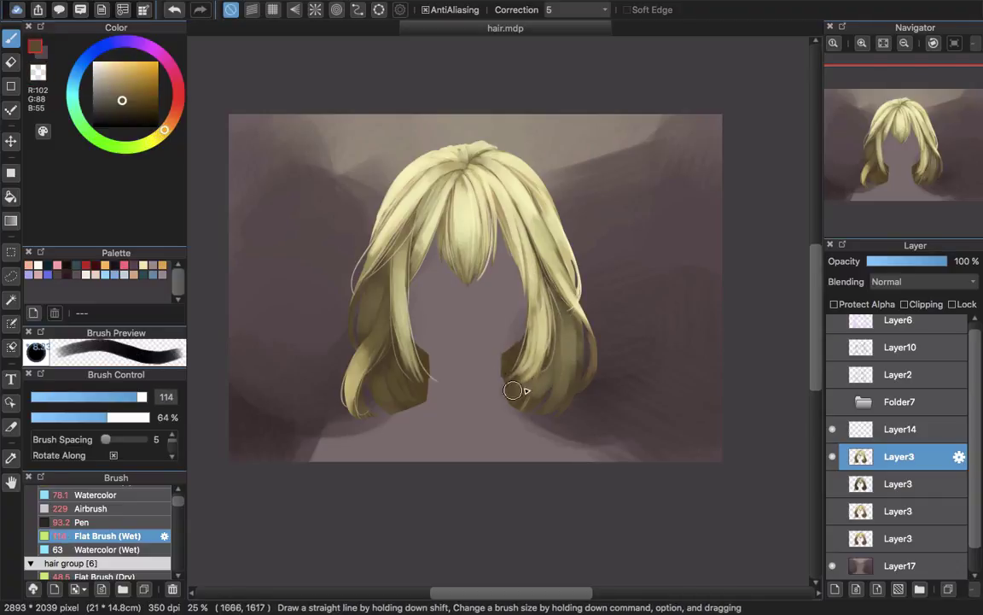
Step: Shrink the brush and paint strokes along the outer right curl, undoing the last one below its tip
key(bracketleft)
key(bracketleft)
mouse_move(596, 350)
mouse_down()
mouse_move(574, 401)
mouse_move(539, 397)
mouse_up()
drag(601, 314, 589, 375)
drag(557, 435, 597, 420)
key(super+z)
Step: Sample yellow (R197 G183 B120) and build up light strands on the outer right curl starting at brush 45, undoing one stroke
alt+click(608, 335)
drag(621, 338, 613, 389)
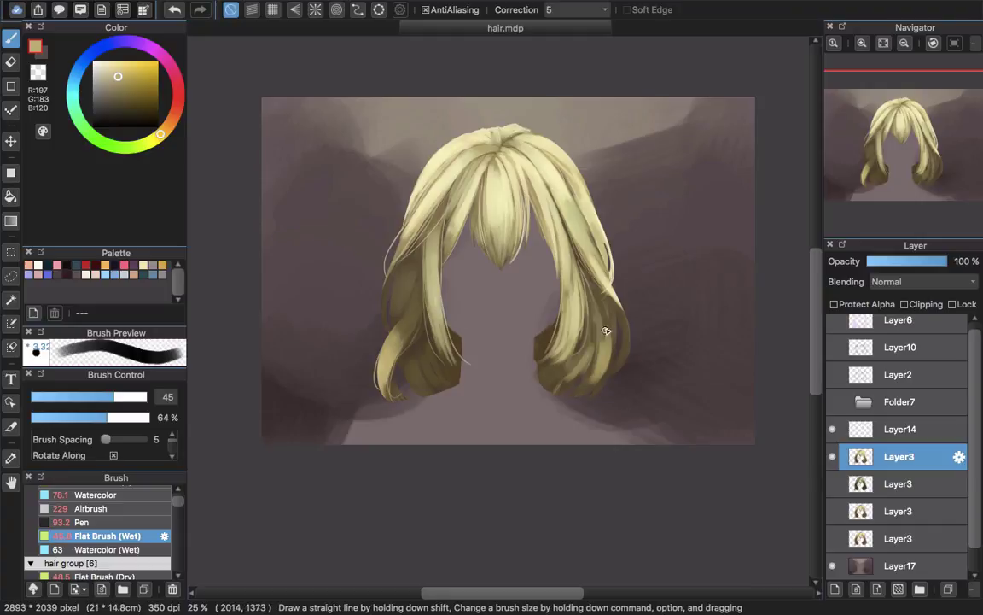
alt+click(609, 320)
key(bracketright)
key(bracketright)
drag(616, 311, 620, 350)
drag(589, 384, 582, 359)
key(super+z)
Step: Paint thin strands through the right curl and beside the fringe with khaki (R178 G165 B104), reducing the brush to 12.8
alt+click(588, 313)
key(bracketleft)
key(bracketleft)
mouse_move(595, 316)
mouse_down()
mouse_move(592, 355)
mouse_move(591, 332)
mouse_up()
alt+click(596, 319)
key(bracketleft)
drag(557, 367, 587, 410)
mouse_move(592, 323)
mouse_down()
mouse_move(583, 363)
mouse_move(600, 375)
mouse_up()
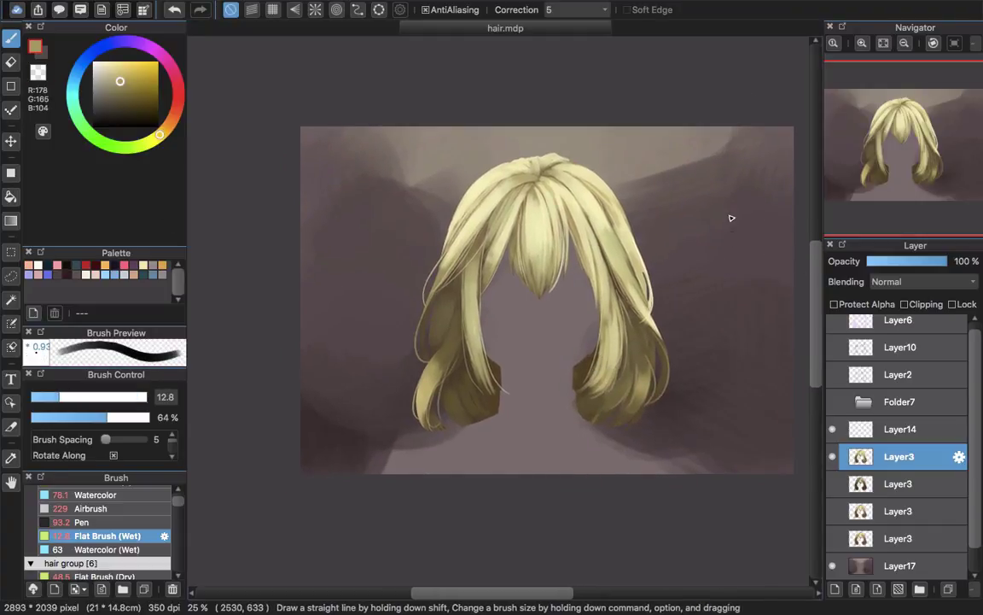
drag(586, 203, 585, 189)
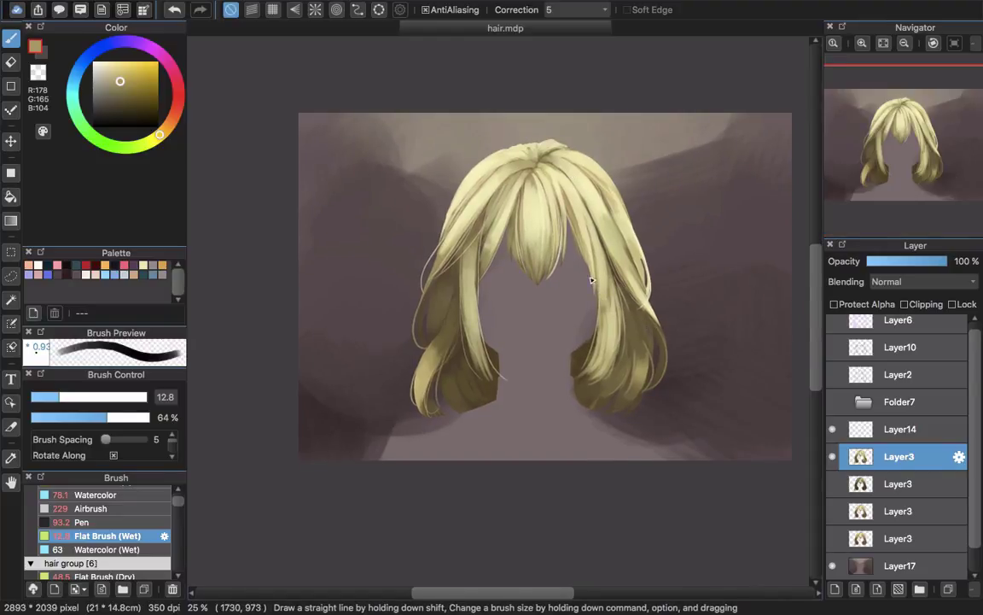
drag(570, 212, 562, 229)
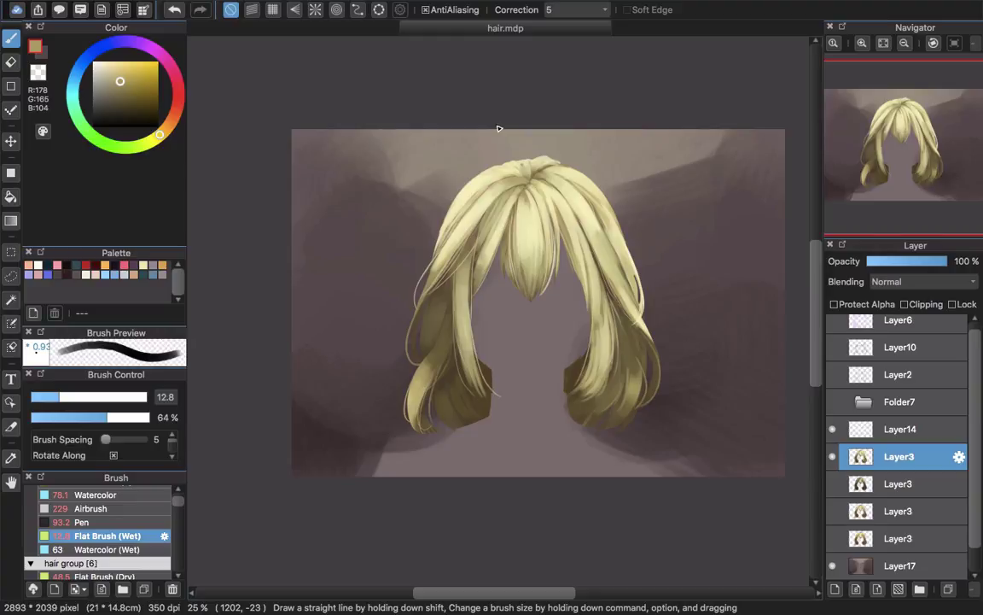
Step: Set the blending mode of Layer14 to Add
click(926, 433)
click(918, 281)
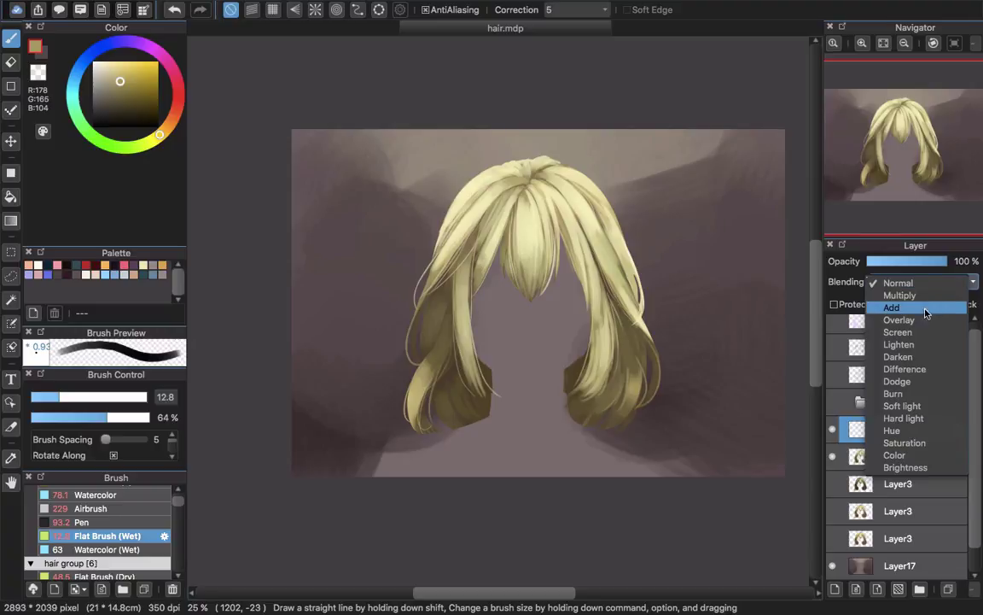
click(926, 309)
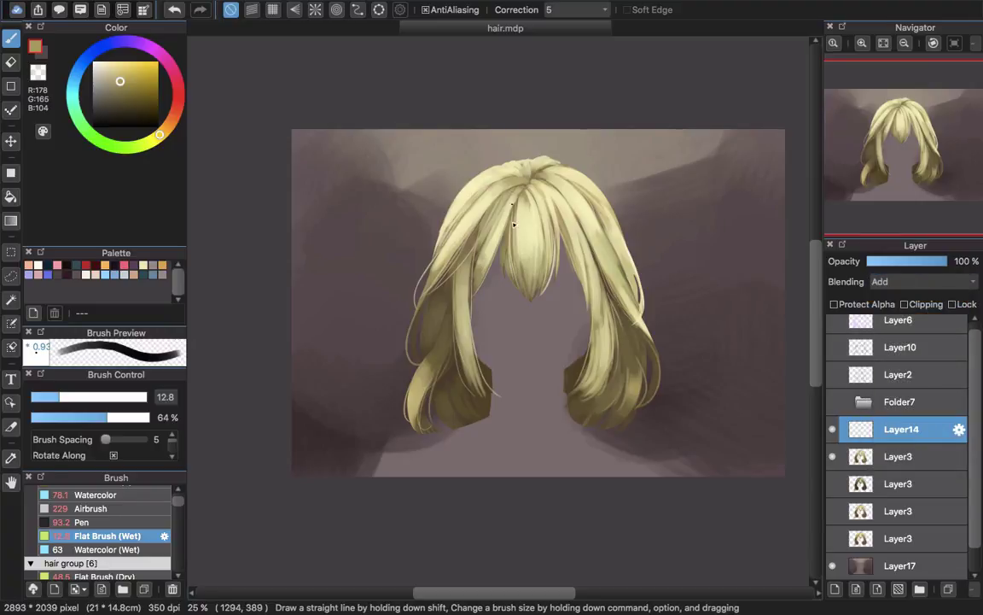
alt+click(463, 296)
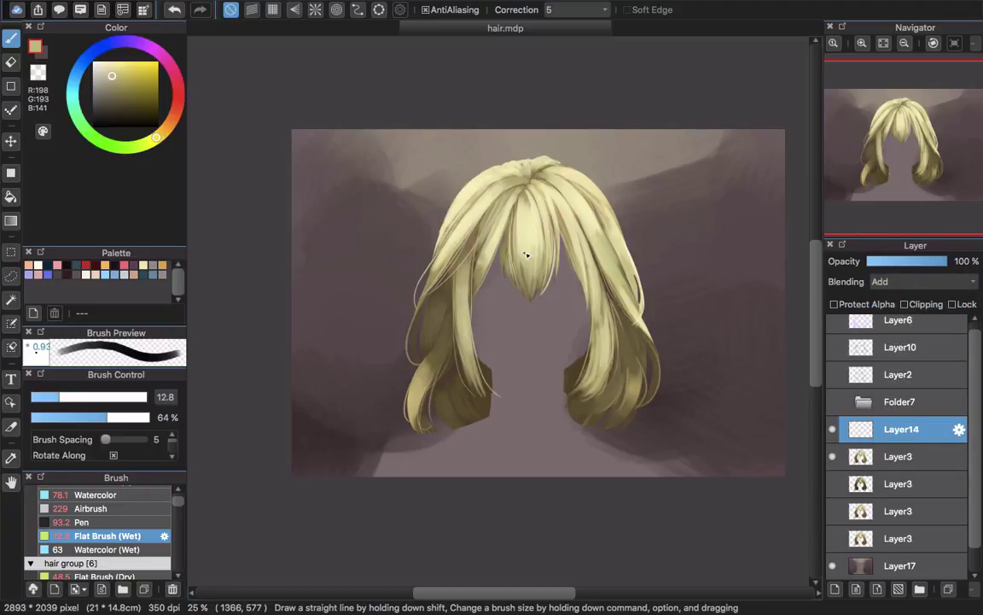
drag(462, 322, 509, 257)
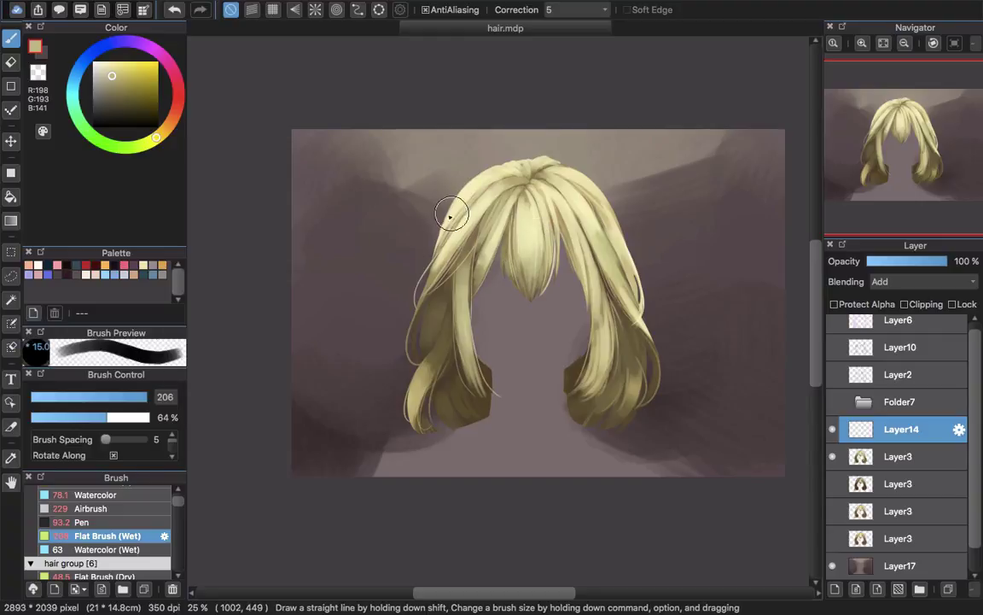
drag(473, 191, 437, 237)
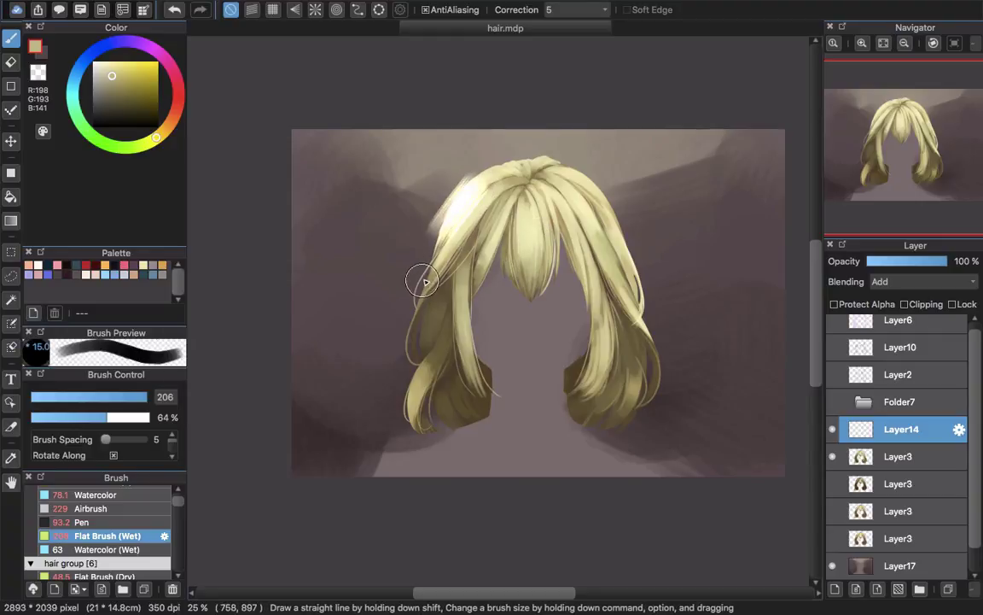
key(super+z)
drag(423, 281, 430, 312)
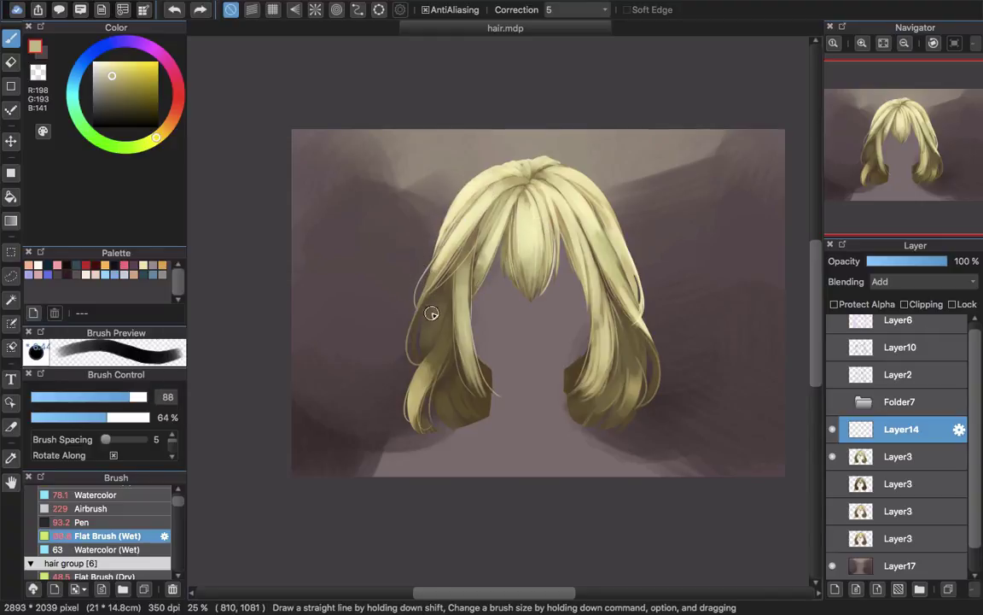
alt+click(433, 312)
drag(469, 195, 442, 248)
key(super+z)
drag(491, 207, 458, 248)
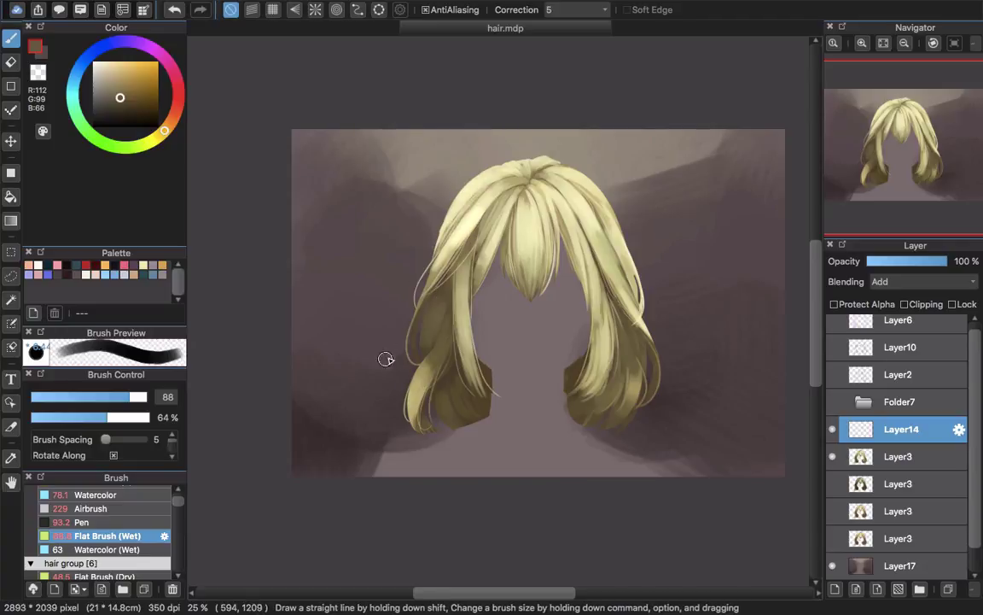
key(super+z)
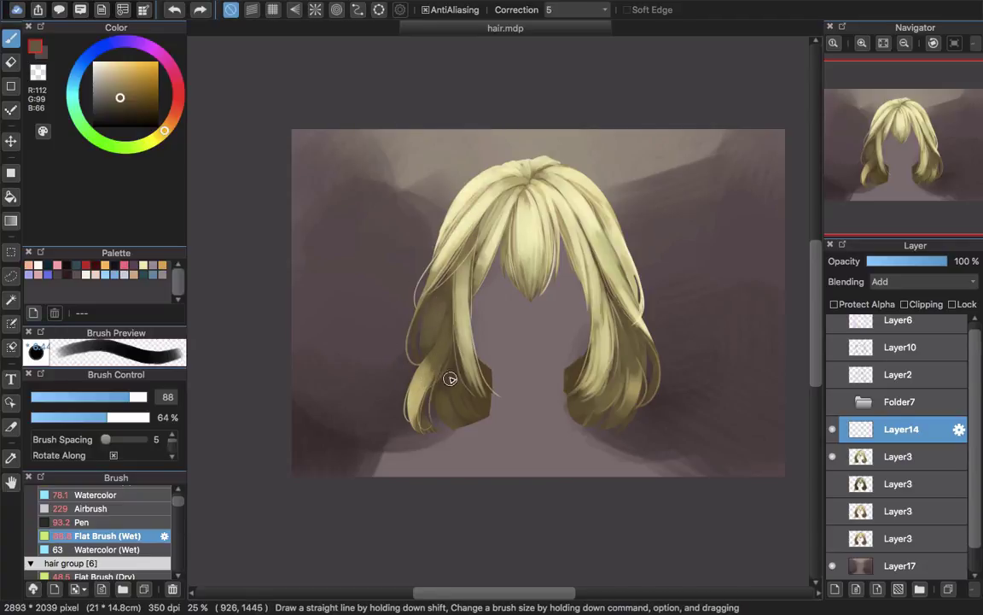
alt+click(448, 336)
key(super+y)
key(super+z)
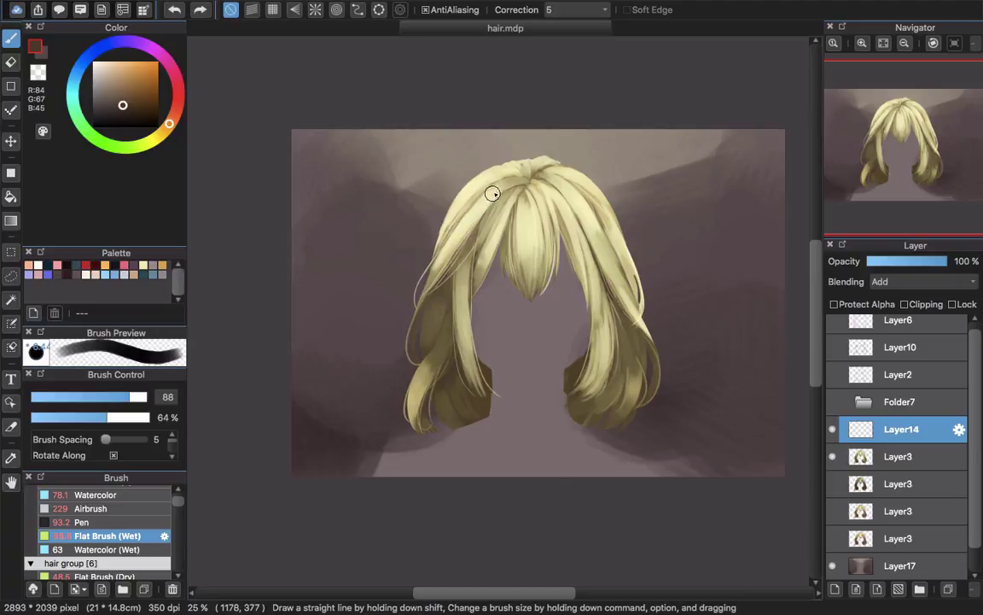
key(super+y)
key(super+z)
drag(509, 182, 436, 263)
key(super+z)
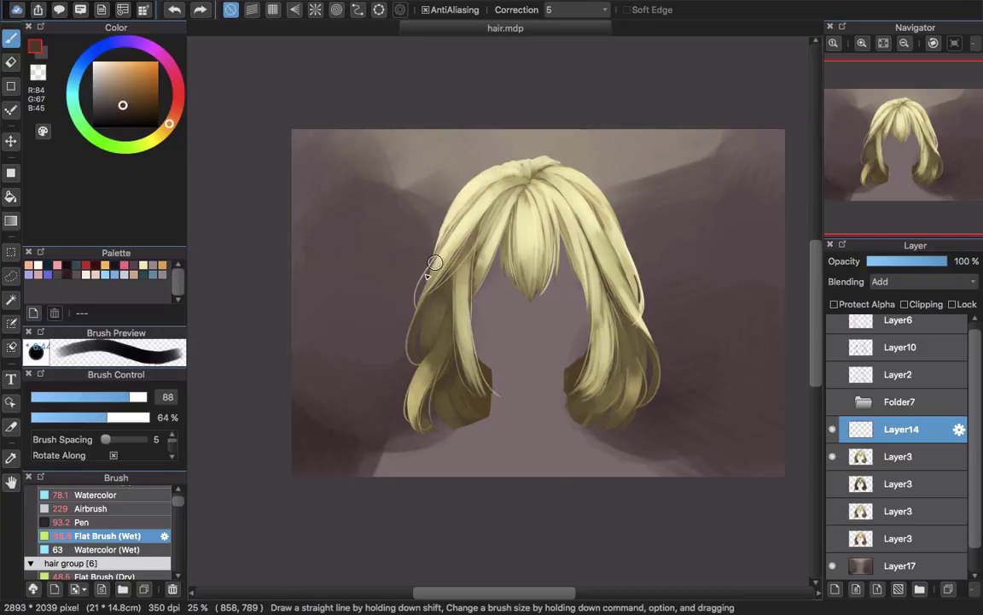
Step: Darken the brush colour to R62 G51 B37 and undo the test strokes on the left crown
drag(107, 104, 118, 110)
key(super+y)
key(super+z)
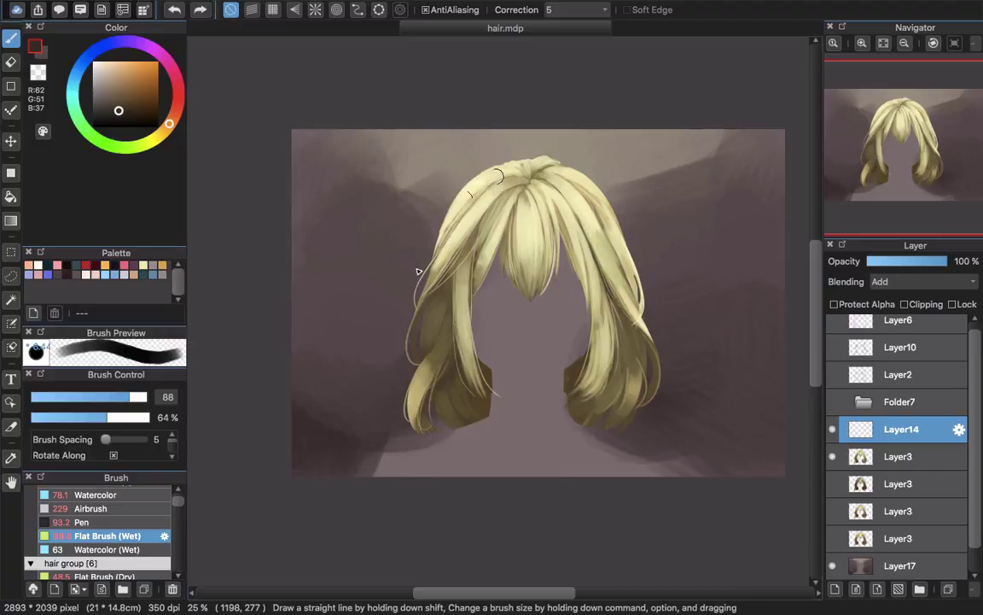
key(super+y)
key(super+z)
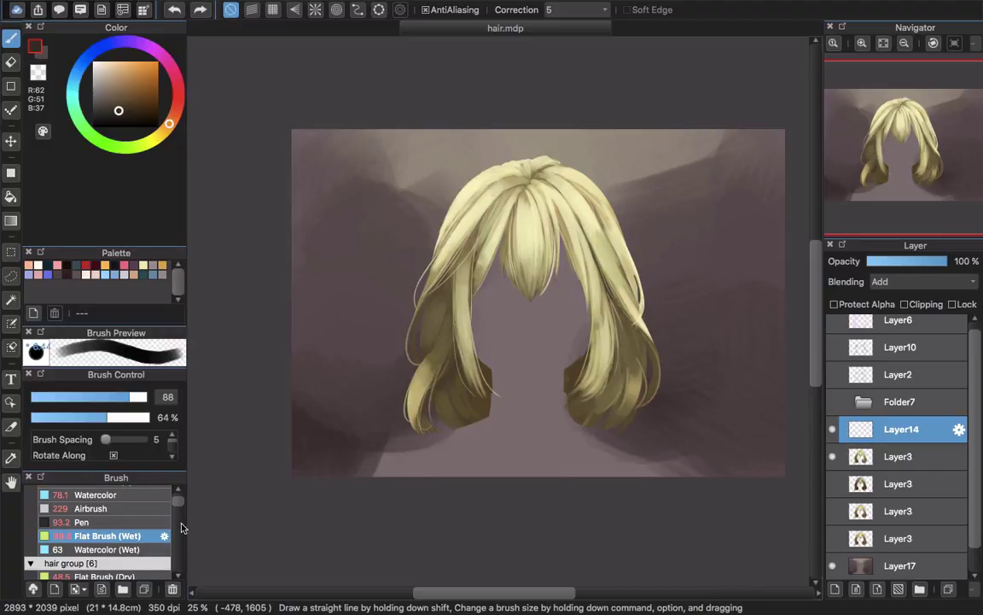
Step: Paint a soft glow over the left crown with Flat Brush (Dry) at 88 and clip Layer14 to the layer below
scroll(178, 517, down, 3)
click(141, 528)
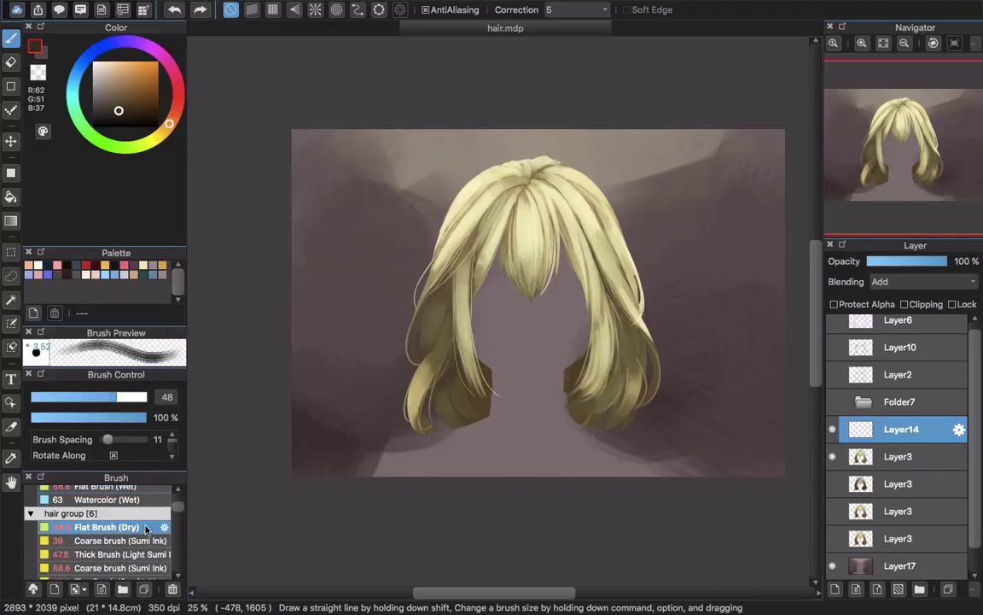
drag(447, 223, 480, 185)
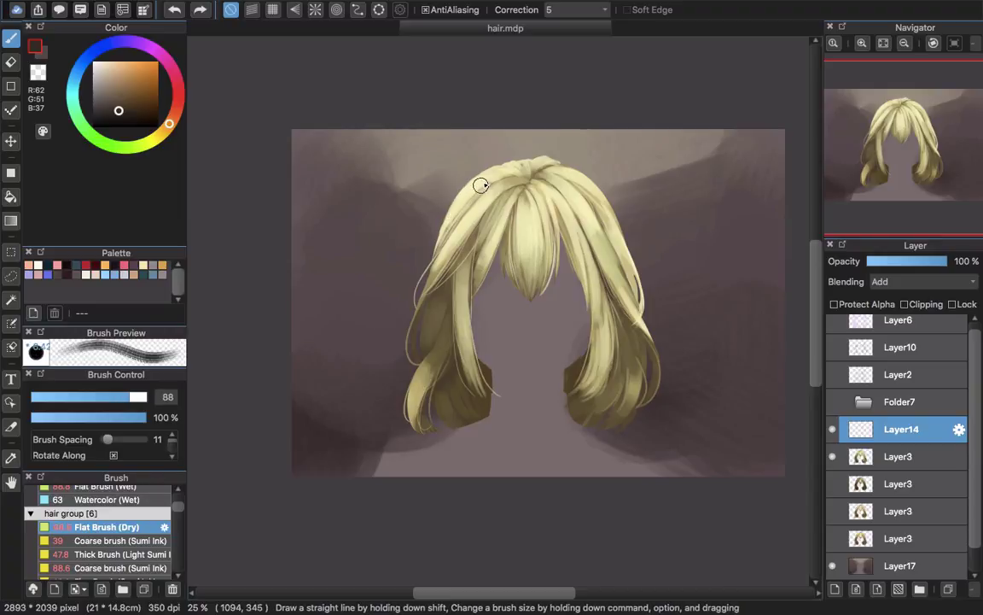
click(906, 305)
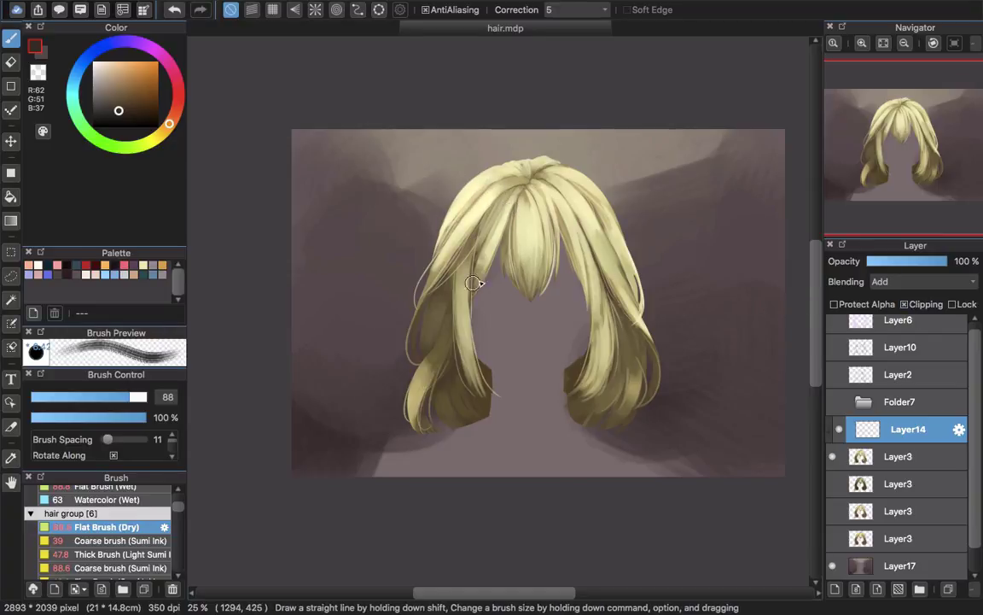
Step: Undo the last glow stroke, enlarge the brush to 144 and paint a soft R62 G51 B37 glow over the hair's left locks
key(super+z)
key(bracketright)
key(bracketright)
key(bracketright)
key(bracketright)
key(bracketright)
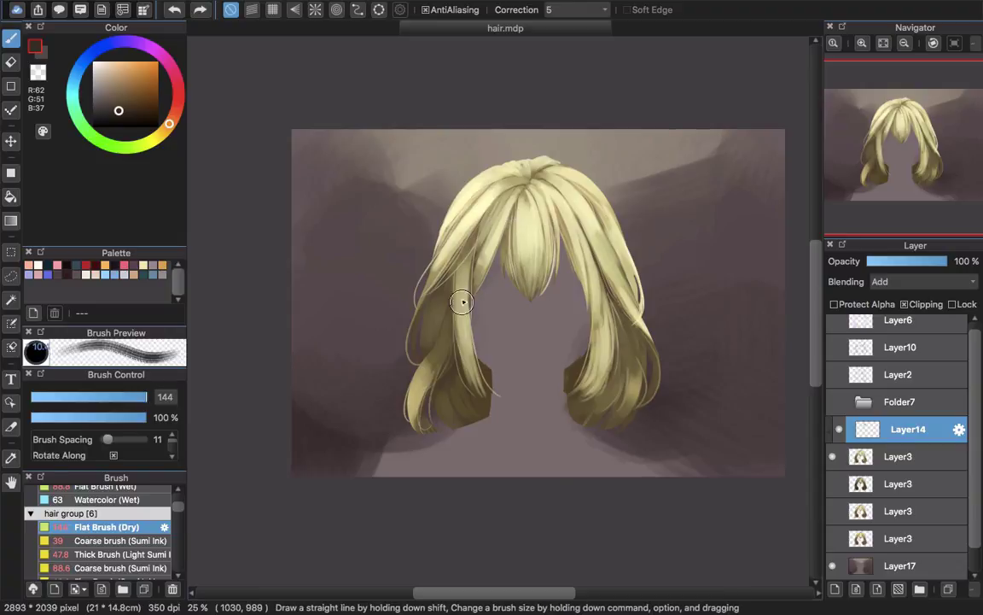
drag(463, 301, 478, 348)
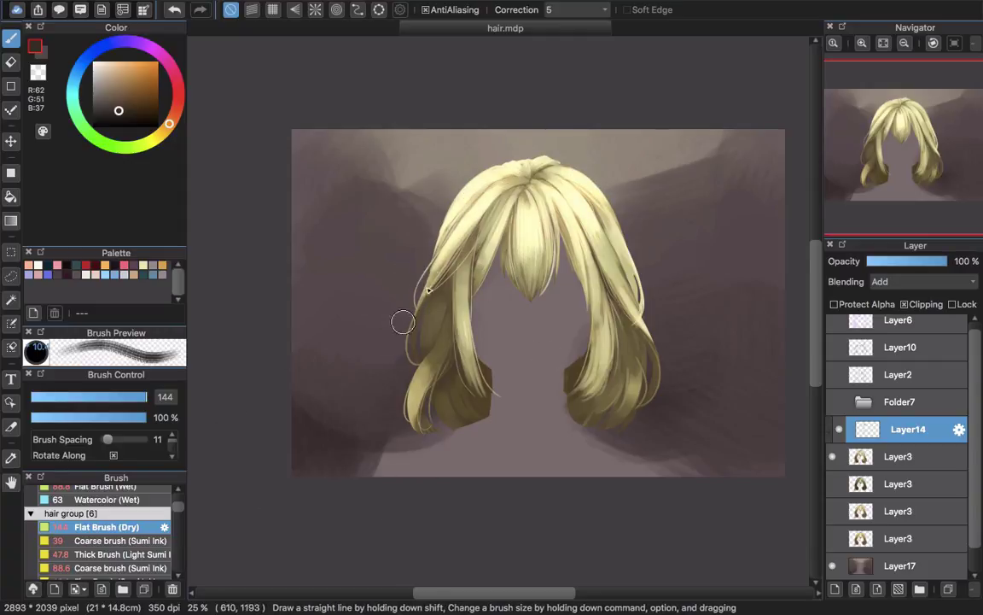
drag(445, 304, 464, 283)
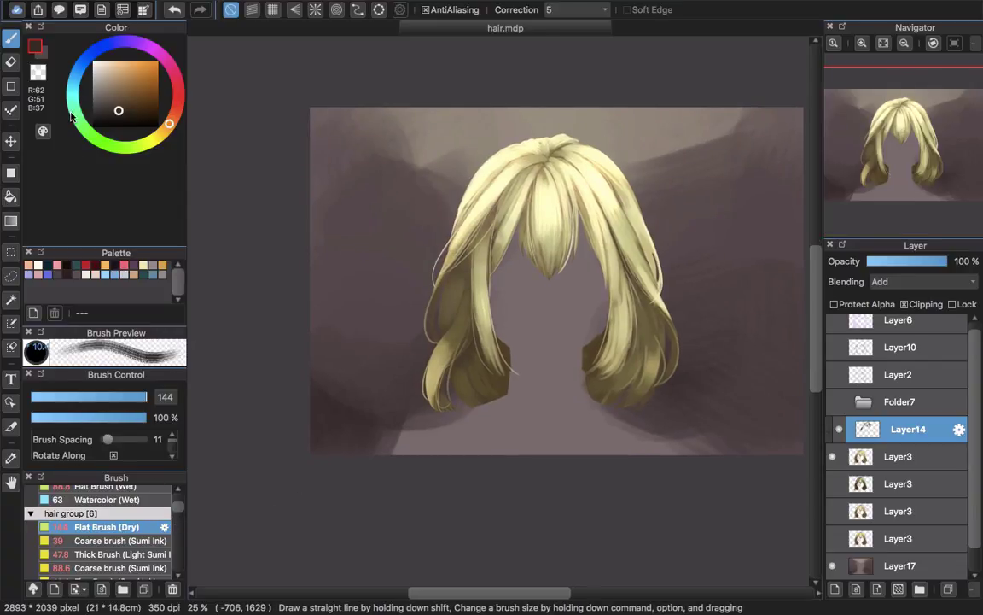
Step: Soften the glow around the fringe using the transparent colour
click(38, 75)
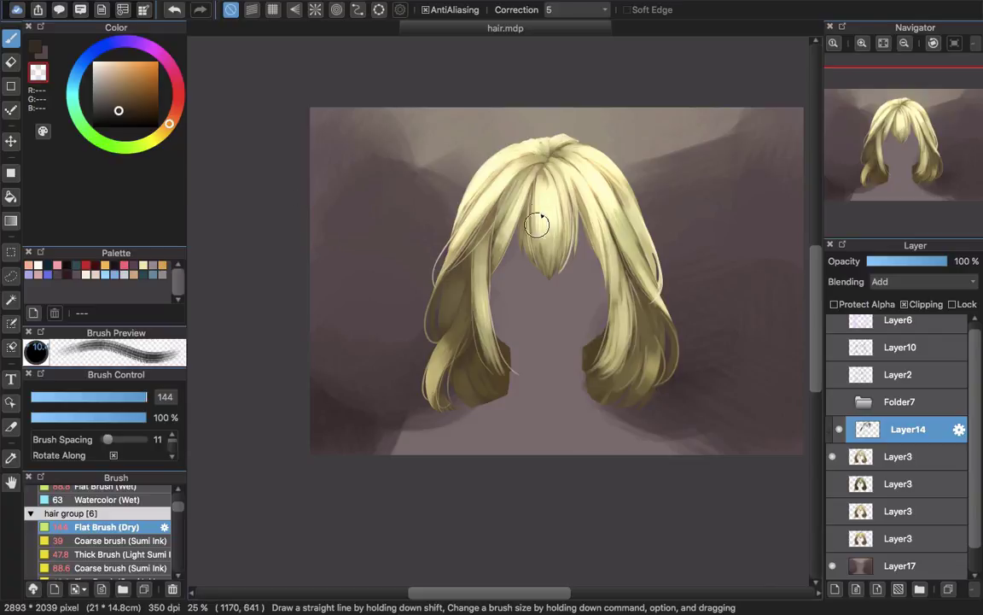
scroll(483, 230, up, 2)
scroll(407, 252, down, 1)
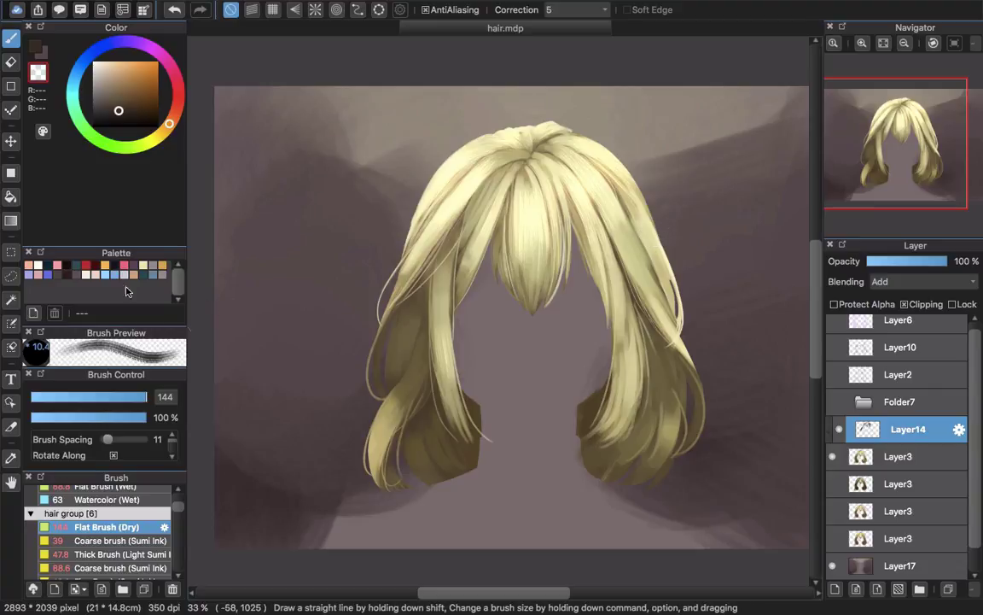
Step: Lighten the brush colour to R94 G75 B53 and paint highlights on the left locks at 65 and the lower left curl at 42
click(34, 46)
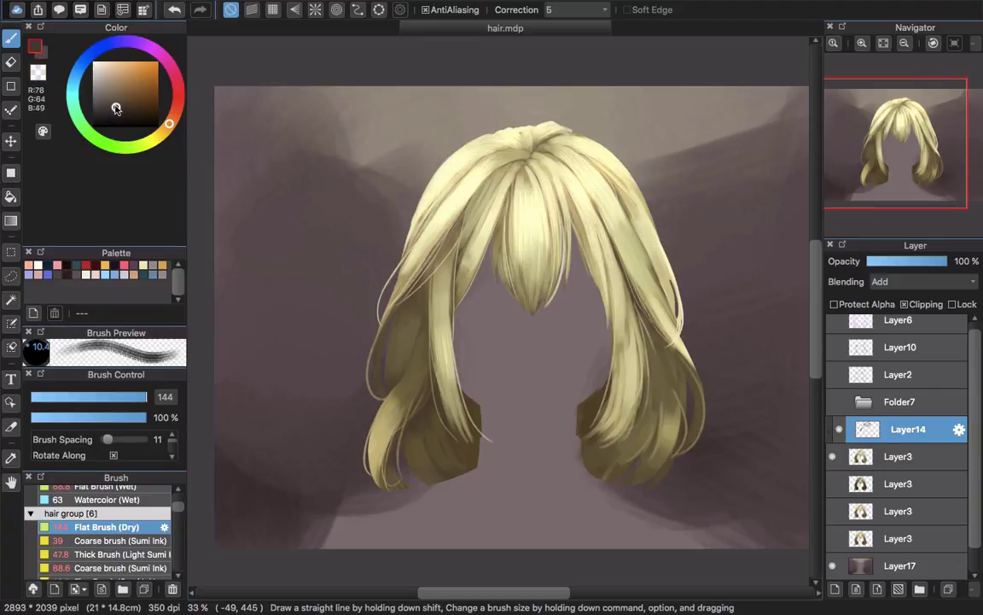
key([)
key([)
key([)
key([)
key([)
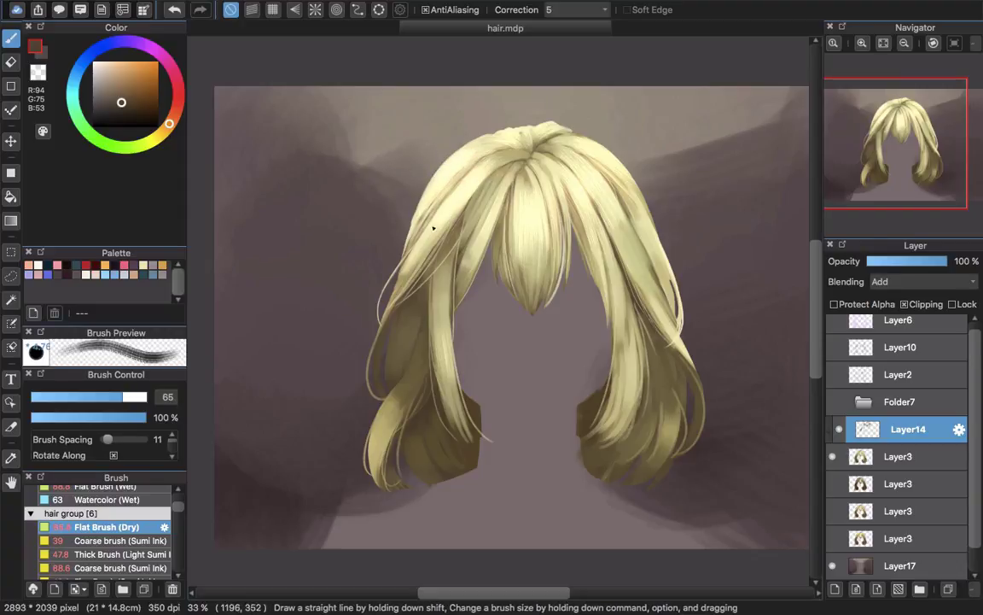
drag(480, 266, 438, 322)
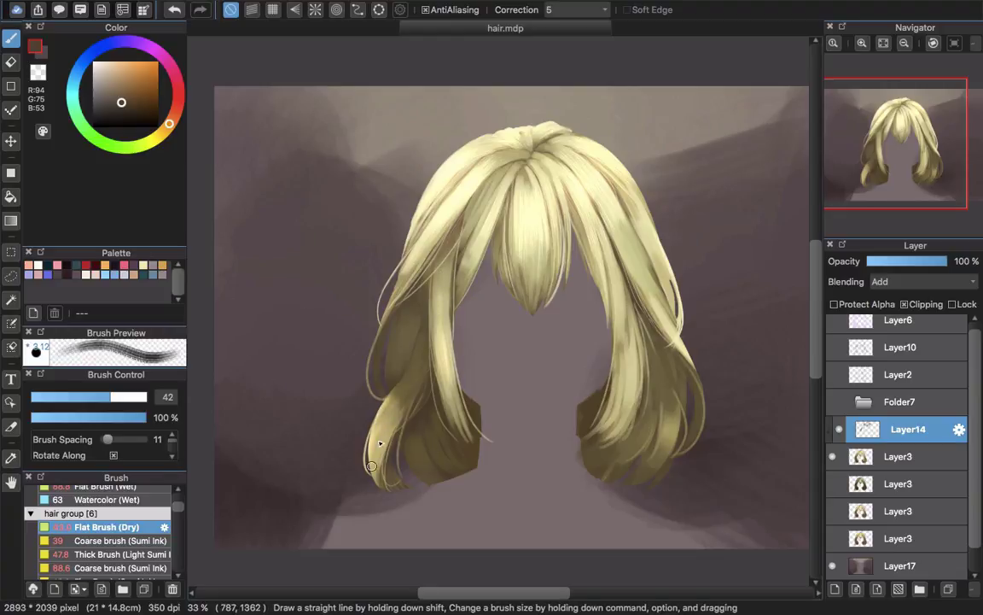
drag(376, 421, 375, 472)
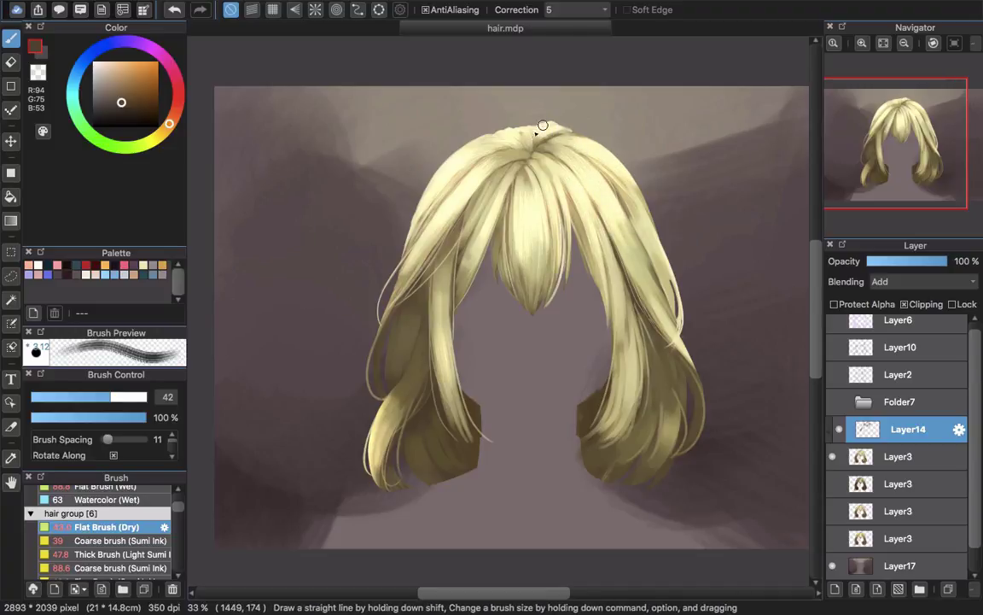
Step: Fade the glow over the fringe, left locks and right crown with the transparent colour, using brush size 97
click(39, 73)
mouse_move(540, 233)
mouse_down()
mouse_move(508, 174)
mouse_move(451, 162)
mouse_up()
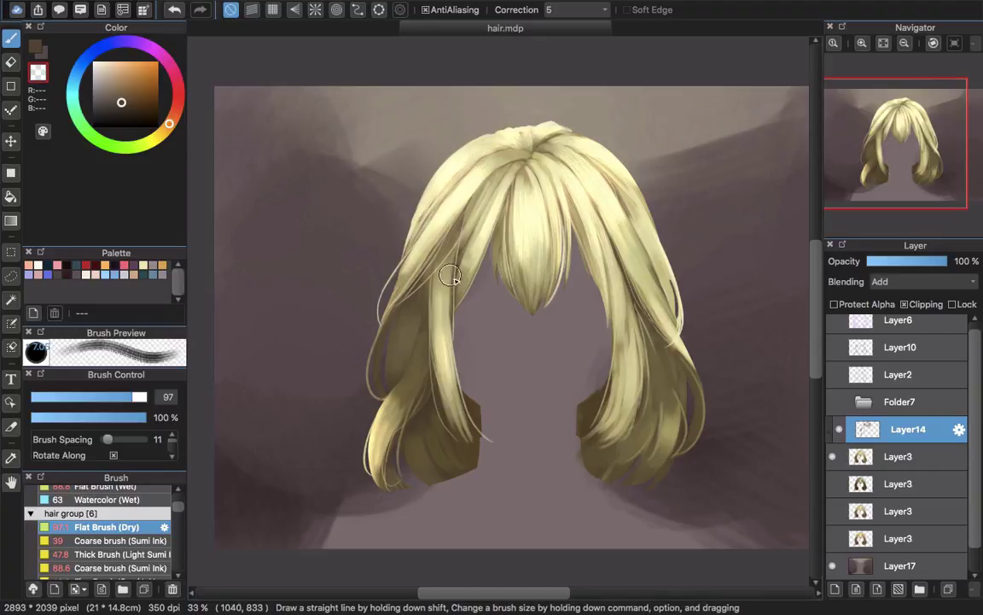
drag(448, 253, 448, 359)
drag(497, 184, 467, 272)
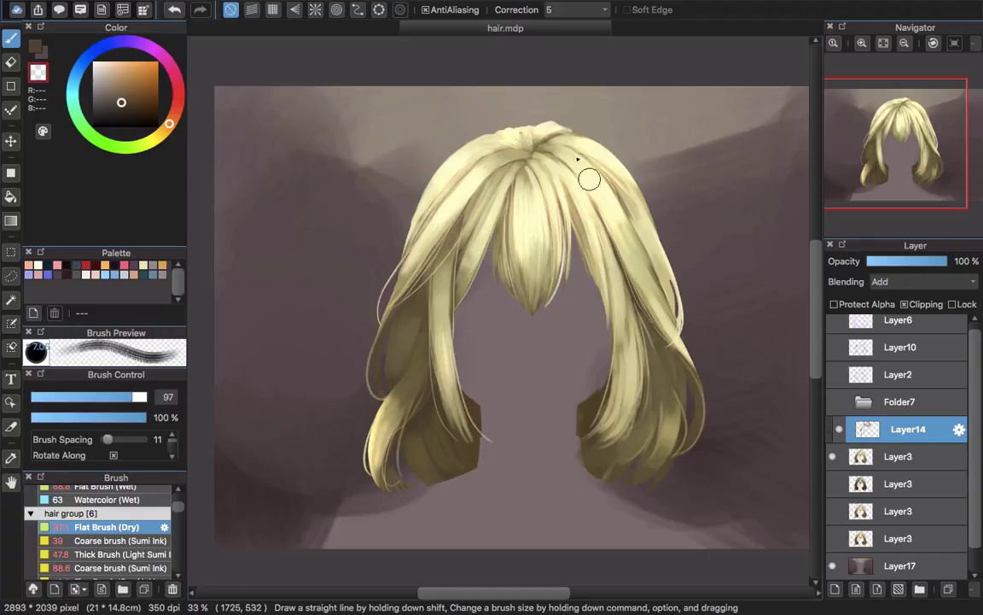
drag(616, 214, 642, 259)
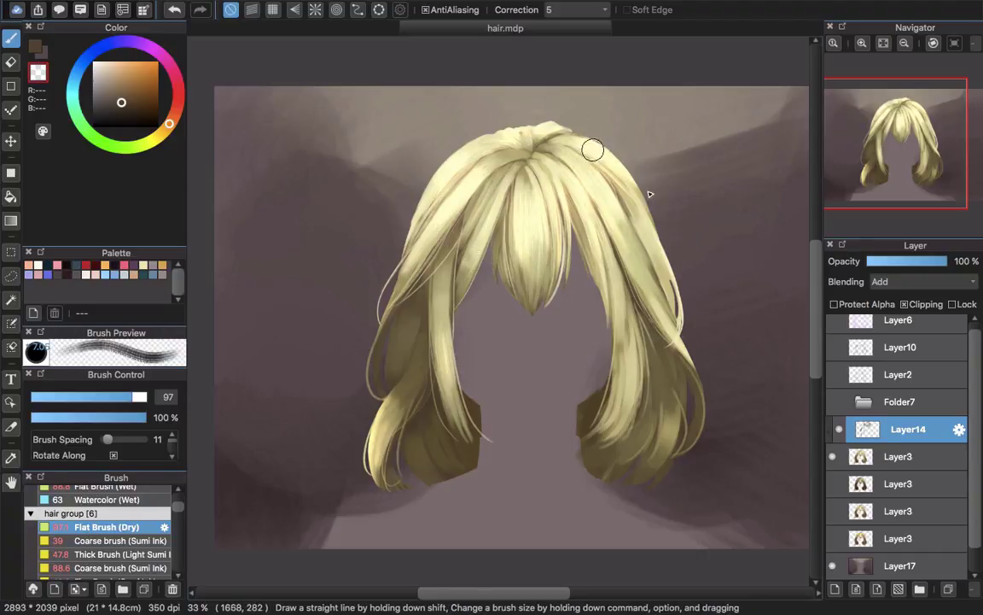
Step: Return to R94 G75 B53 and brighten the left crown and upper left locks, varying the brush size between 21, 117 and 64
click(37, 50)
mouse_move(496, 138)
mouse_down()
mouse_move(450, 142)
mouse_move(487, 142)
mouse_up()
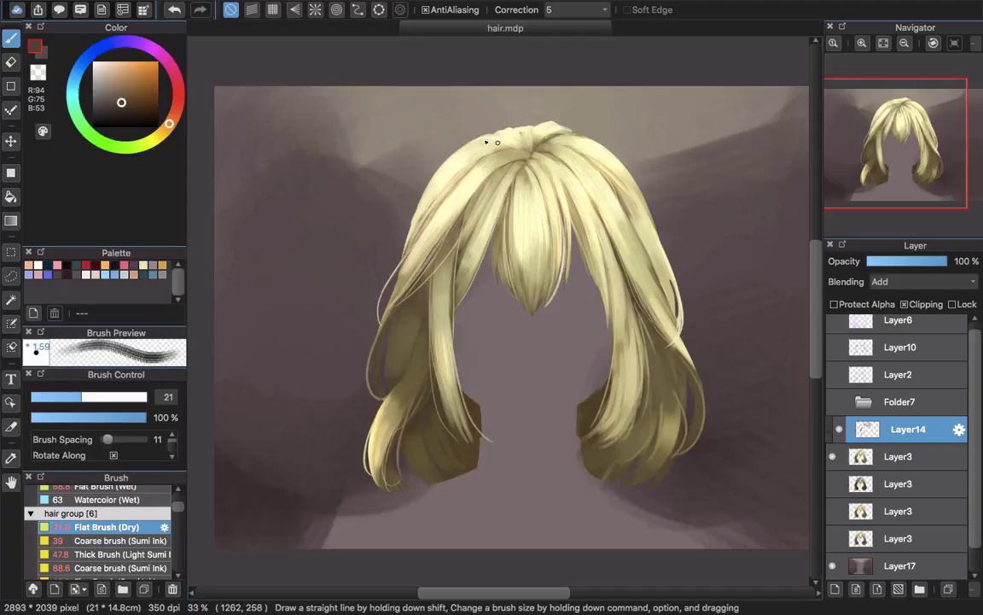
drag(431, 149, 490, 130)
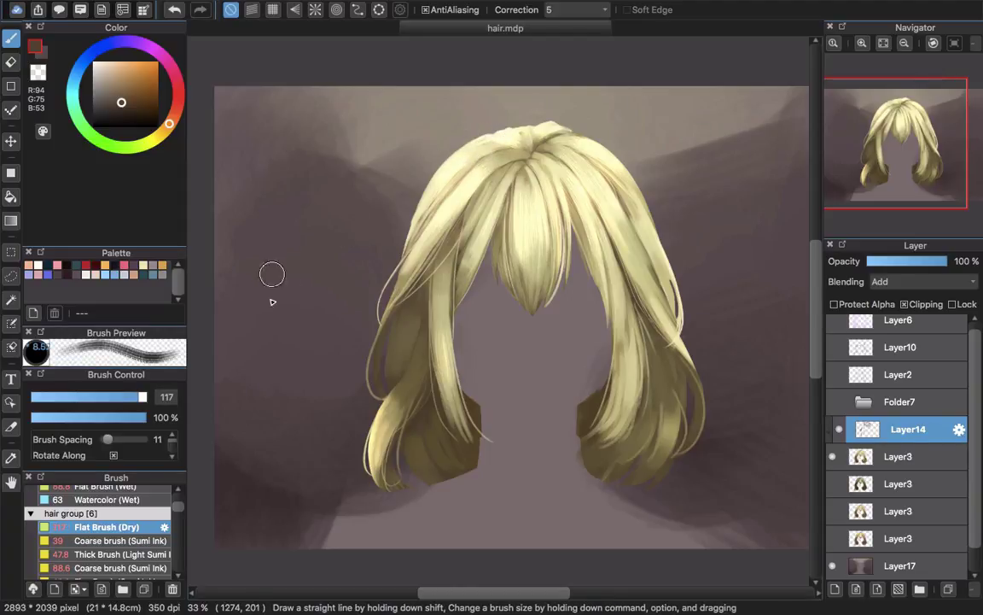
drag(449, 175, 411, 182)
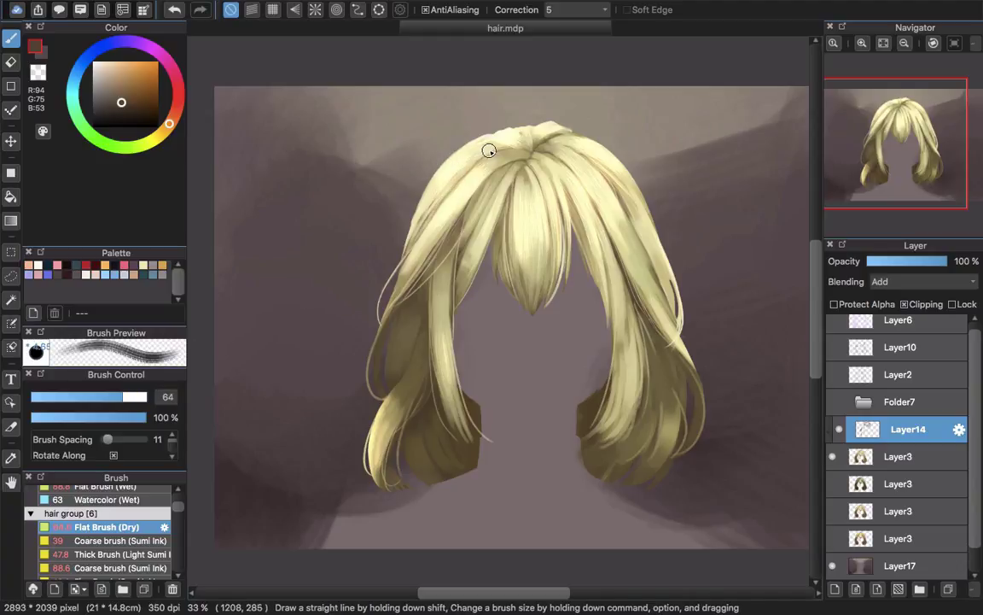
drag(413, 248, 480, 181)
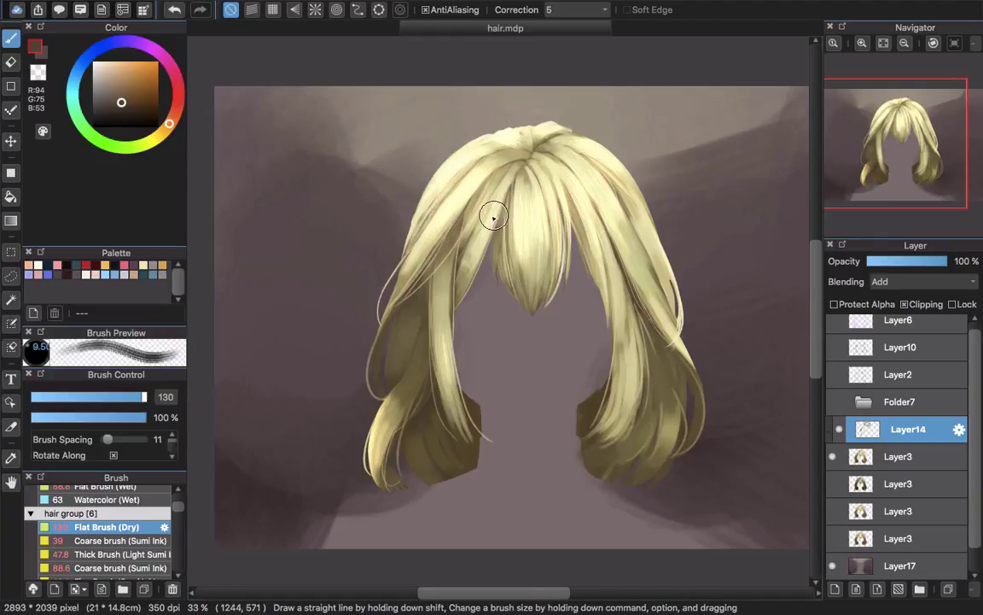
Step: Undo the broad stroke on the left locks and paint fine highlight strands there and along the fringe at sizes 21 and 11.4
drag(386, 338, 377, 296)
mouse_move(450, 227)
mouse_down()
mouse_move(422, 247)
mouse_move(373, 337)
mouse_up()
key(super+z)
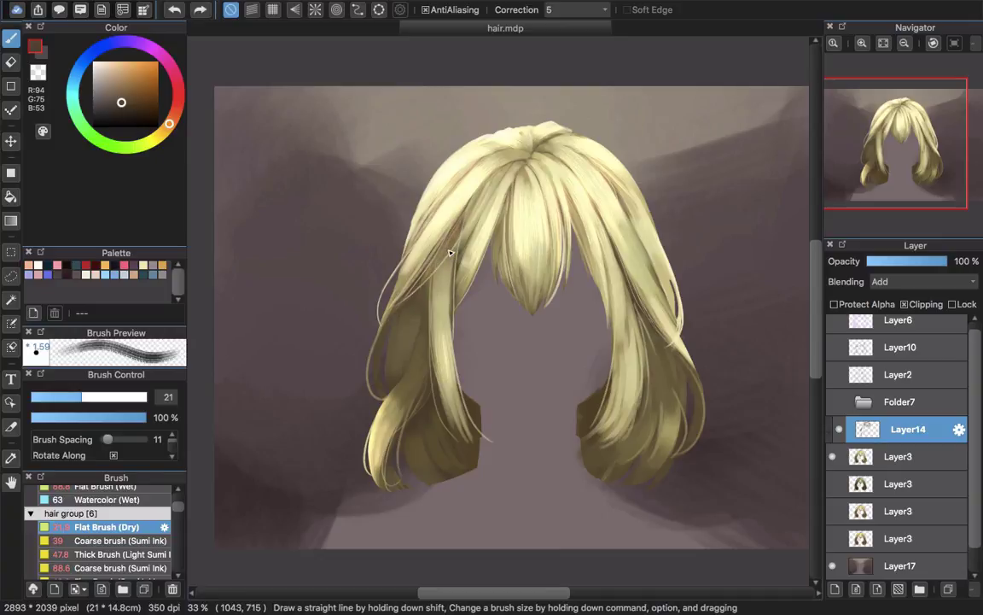
drag(465, 222, 452, 236)
drag(478, 195, 396, 303)
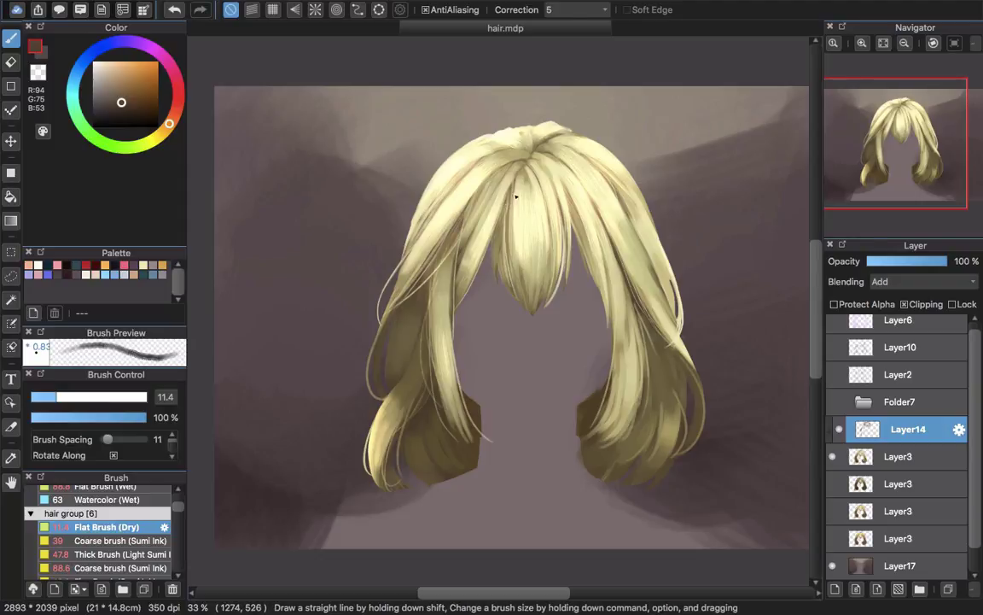
drag(513, 183, 533, 233)
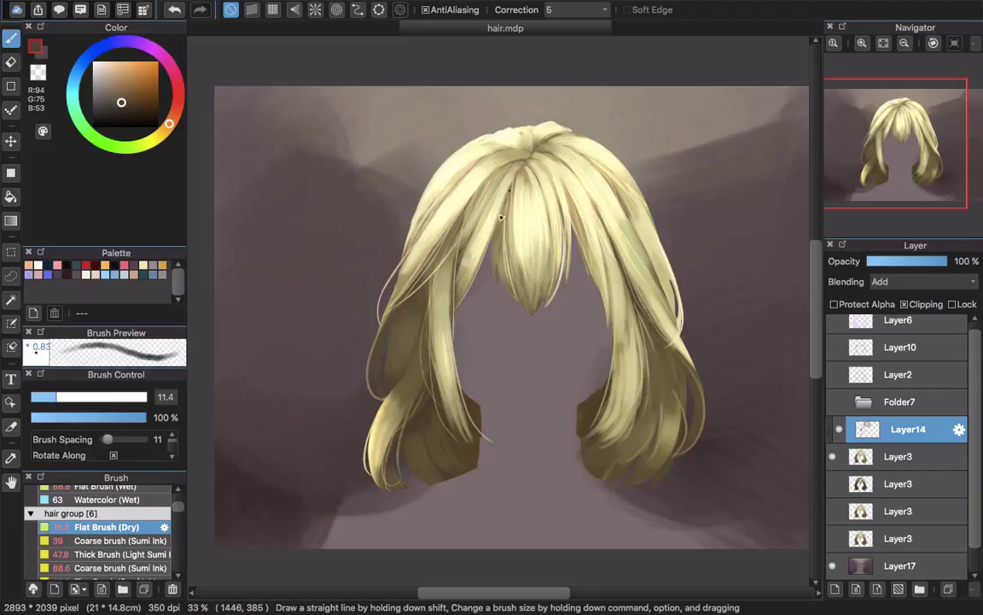
Step: Try pale peach (R231 G204 B171) strokes across the left side of the hair, set the brush to 242 and undo the strokes
scroll(540, 256, down, 2)
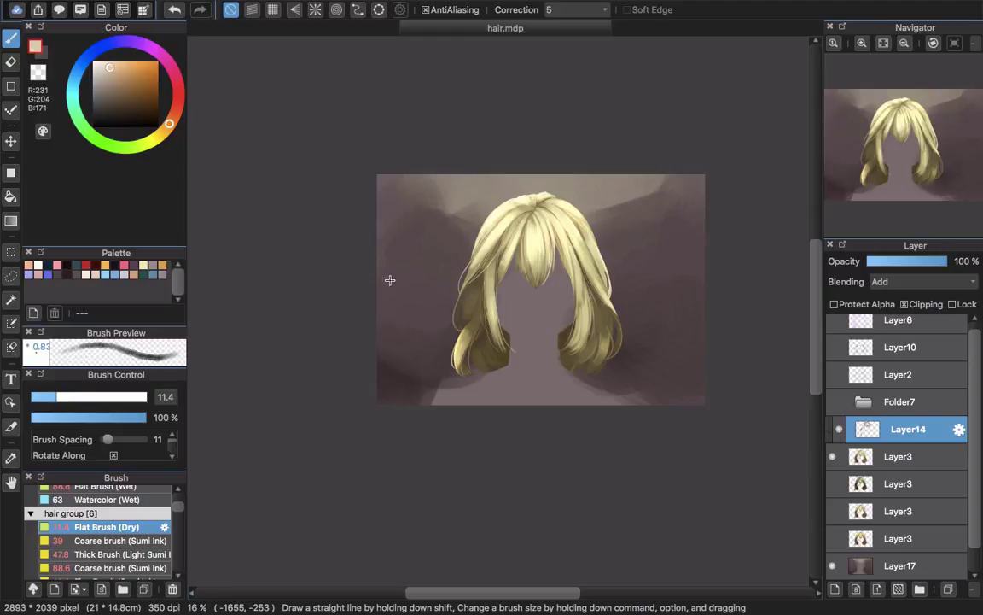
mouse_move(390, 280)
mouse_down()
mouse_move(510, 185)
mouse_move(476, 235)
mouse_up()
key(super+z)
key(bracketleft)
key(bracketleft)
key(bracketleft)
key(bracketleft)
key(bracketleft)
key(bracketleft)
key(super+z)
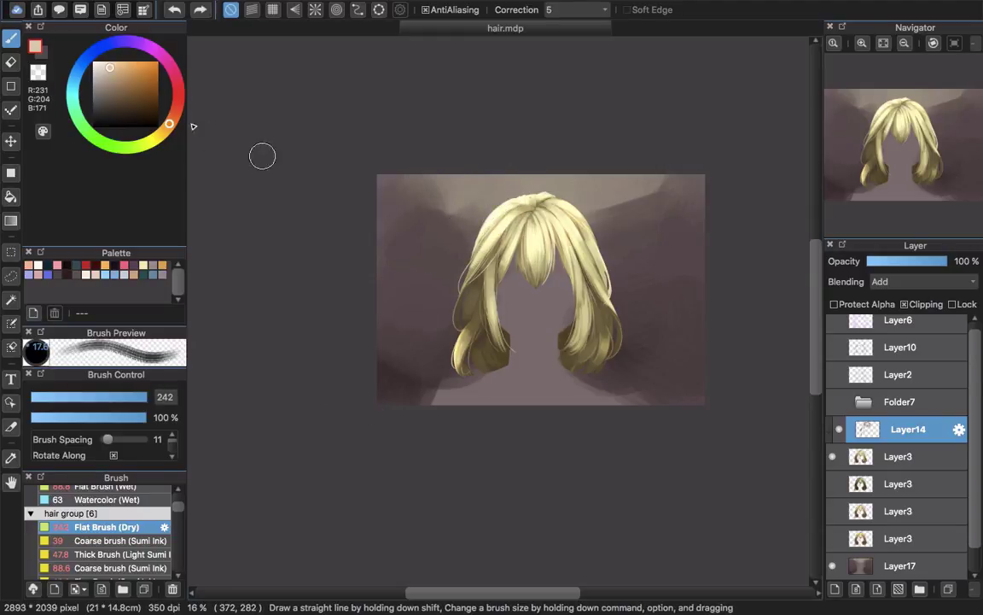
Step: Set the brush colour to orange (R255 G175 B75) and try glow strokes over the left crown at size 242
click(137, 66)
drag(509, 186, 443, 255)
drag(512, 182, 453, 262)
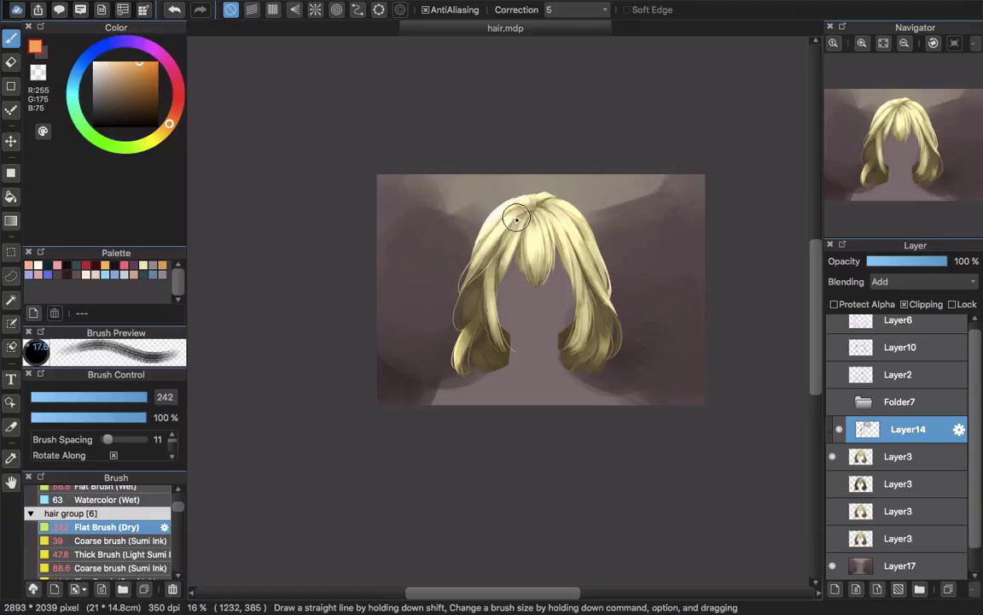
key(super+z)
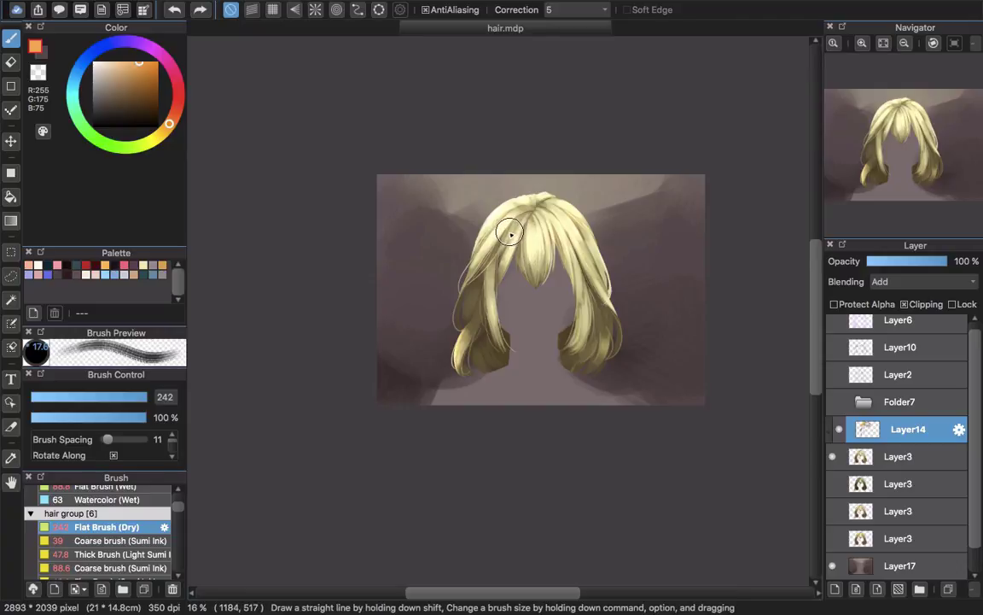
mouse_move(504, 241)
mouse_down()
mouse_move(468, 277)
mouse_move(517, 235)
mouse_move(488, 260)
mouse_move(486, 282)
mouse_move(518, 241)
mouse_move(510, 227)
mouse_move(490, 254)
mouse_up()
key(super+z)
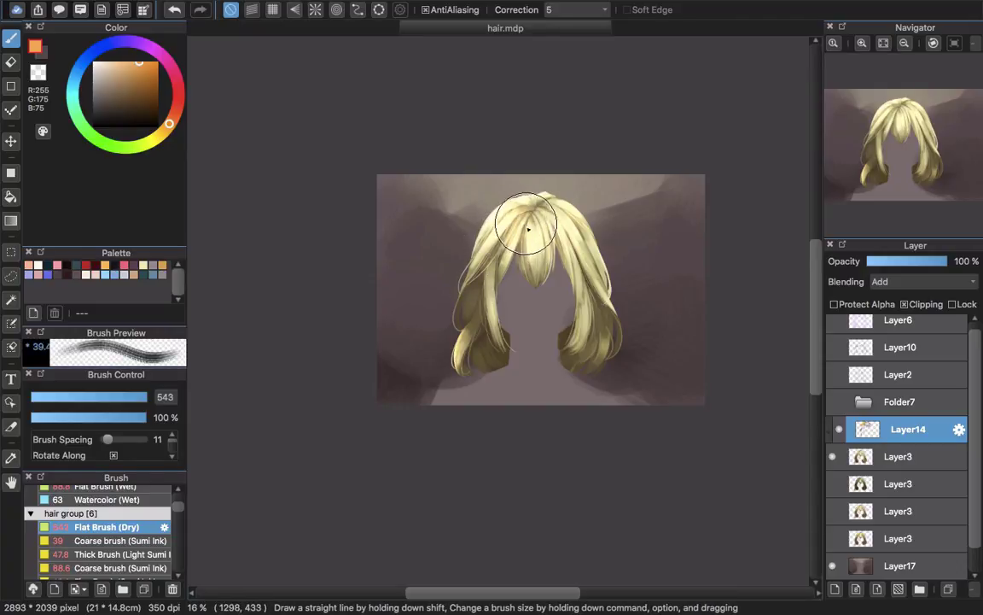
Step: Try orange glow strokes over the fringe and left parting at brush sizes 543 and 191, undoing between attempts
key(super+z)
mouse_move(529, 224)
mouse_down()
mouse_move(495, 296)
mouse_move(489, 280)
mouse_move(505, 278)
mouse_move(492, 268)
mouse_up()
key(super+z)
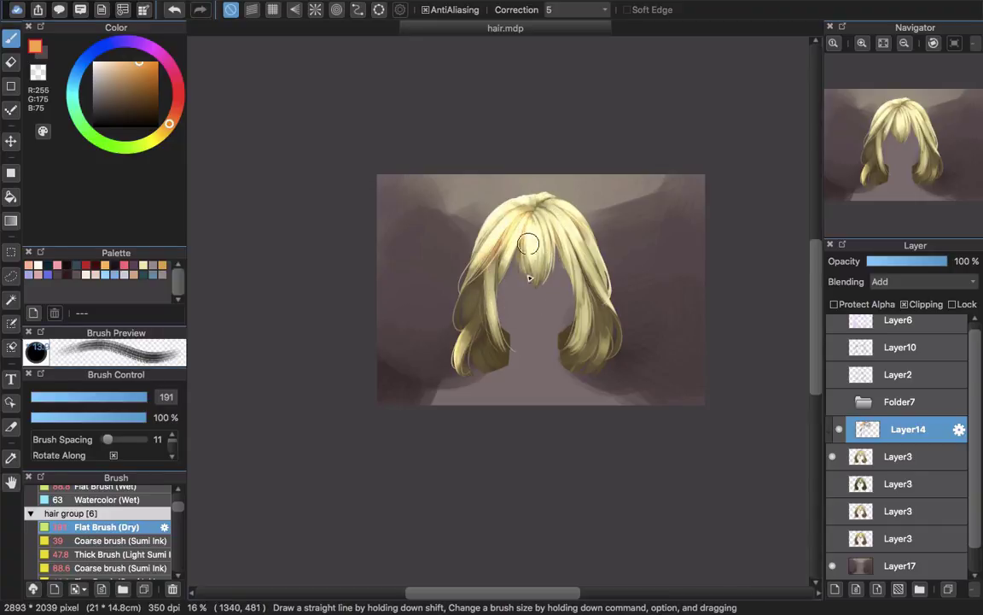
drag(527, 270, 529, 290)
key(super+z)
drag(538, 209, 493, 246)
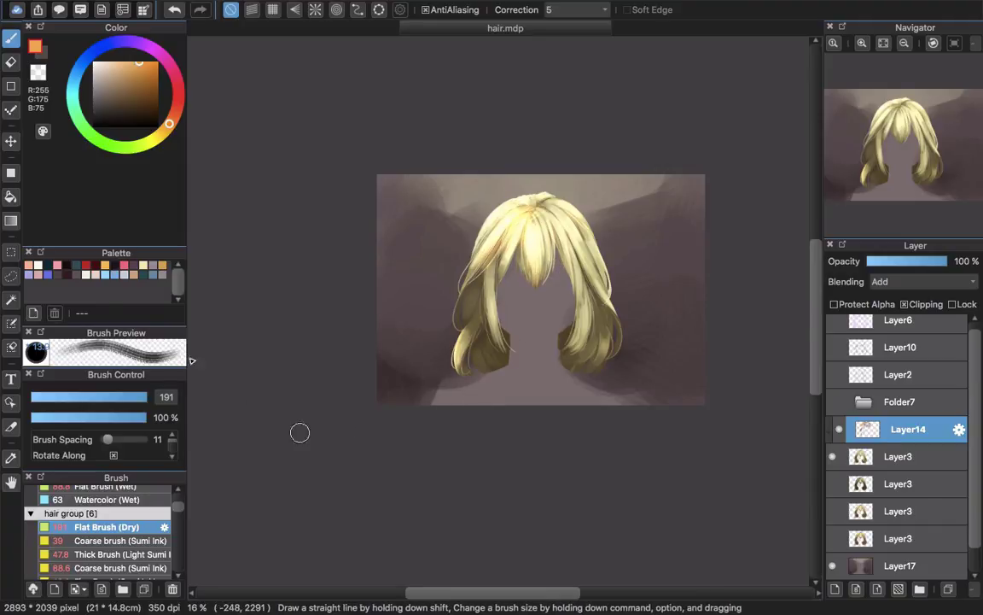
Step: Try fading the orange glow with the transparent colour at size 348 and 36% opacity, and undo the orange strokes
key(x)
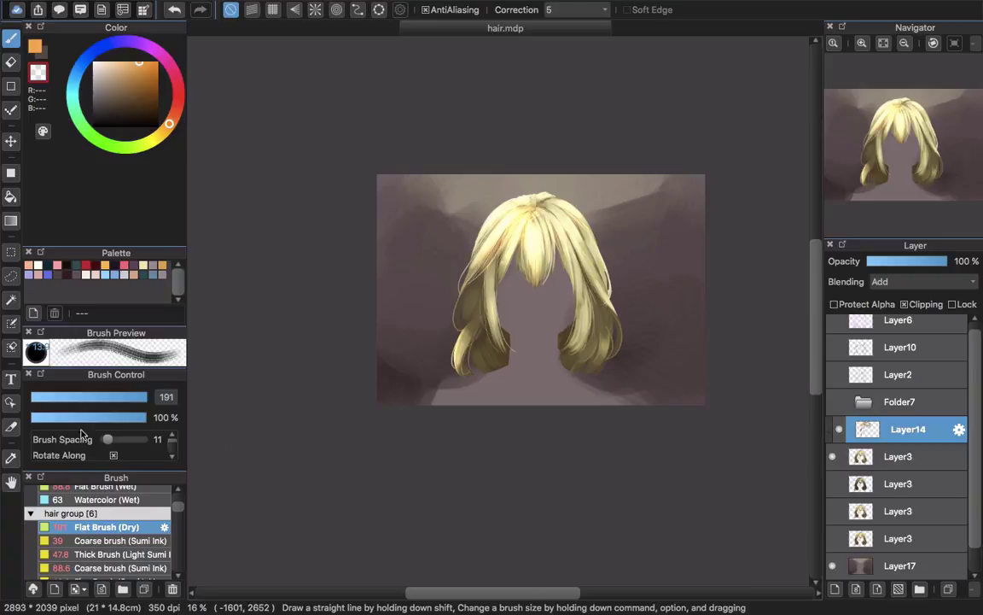
click(75, 418)
drag(444, 275, 500, 212)
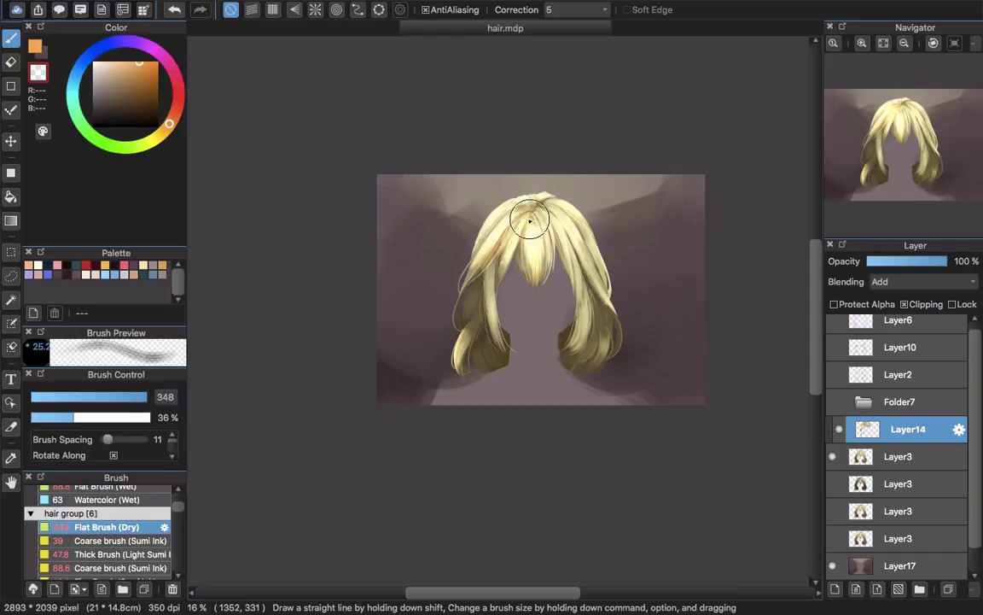
mouse_move(524, 215)
mouse_down()
mouse_move(521, 247)
mouse_move(517, 236)
mouse_move(529, 235)
mouse_up()
key(super+z)
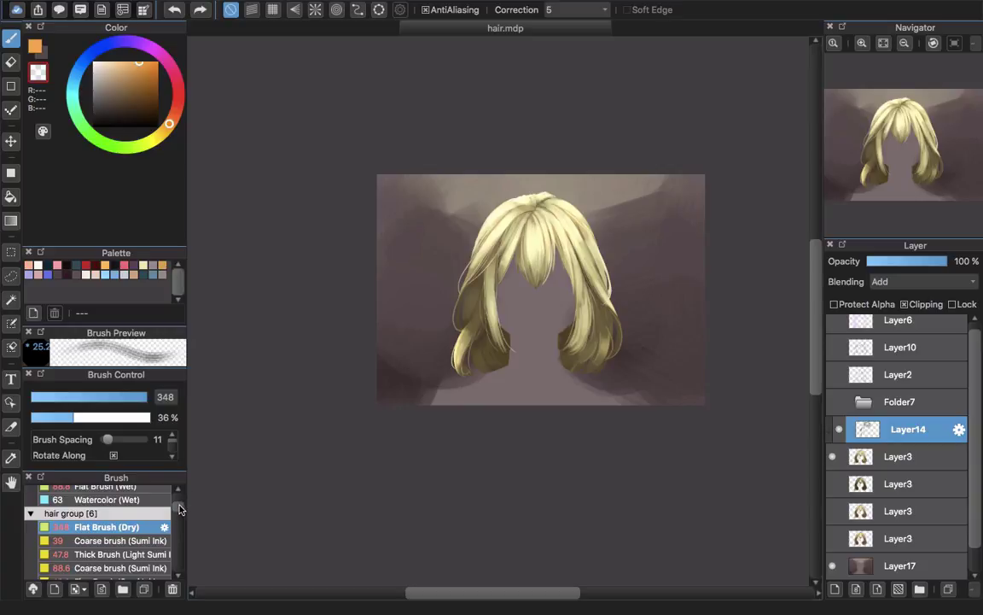
Step: Select the Airbrush at 229 and 27% opacity, undo its transparent stroke on the left crown and return to orange
scroll(155, 521, up, 3)
click(155, 516)
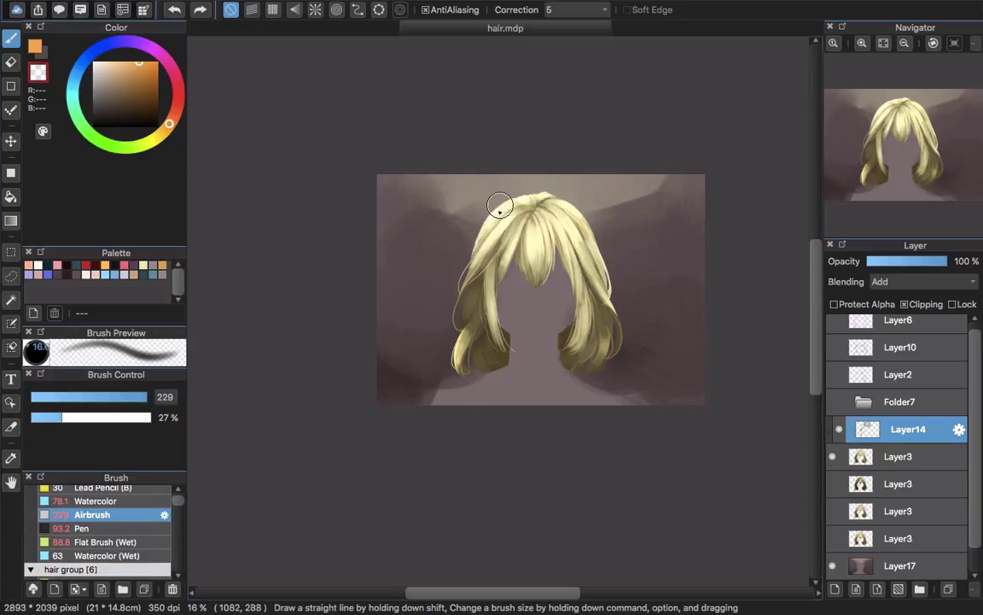
drag(499, 205, 494, 232)
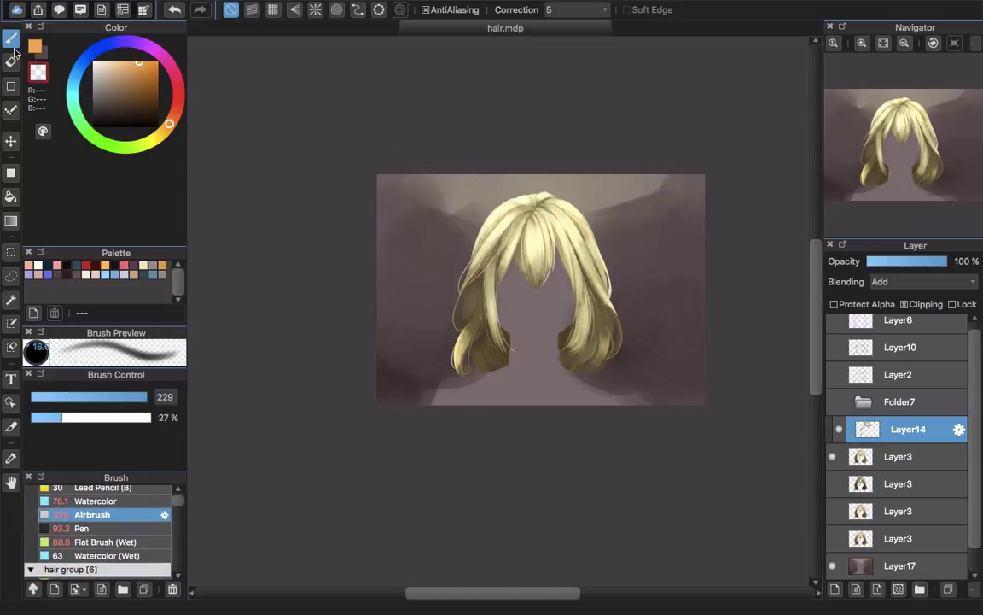
key(x)
key(super+z)
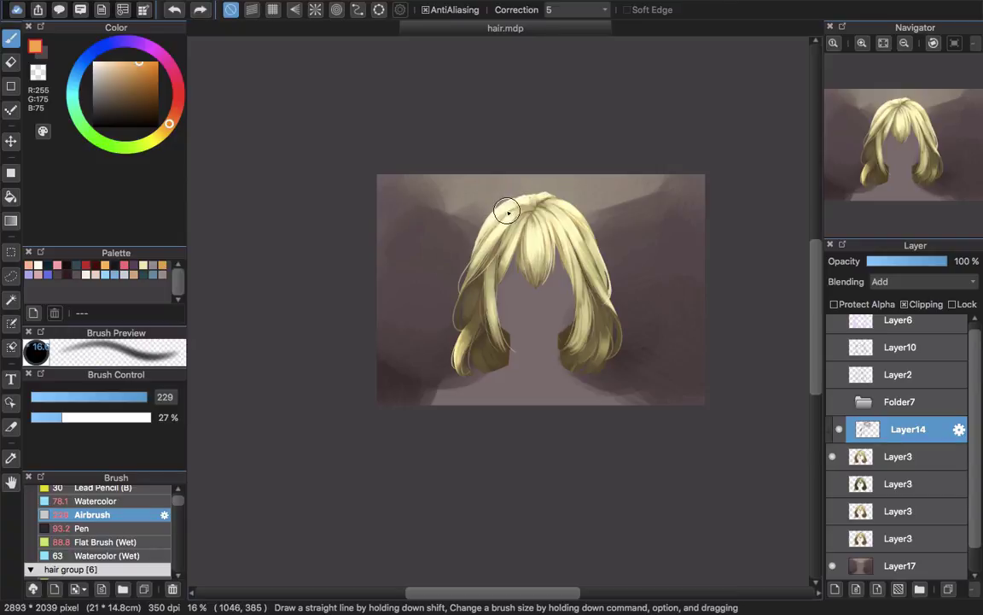
Step: Try airbrushing an orange glow on the left crown, reducing the brush to 145 after undoing the first stroke
drag(482, 231, 474, 258)
key(super+z)
key(bracketleft)
key(bracketleft)
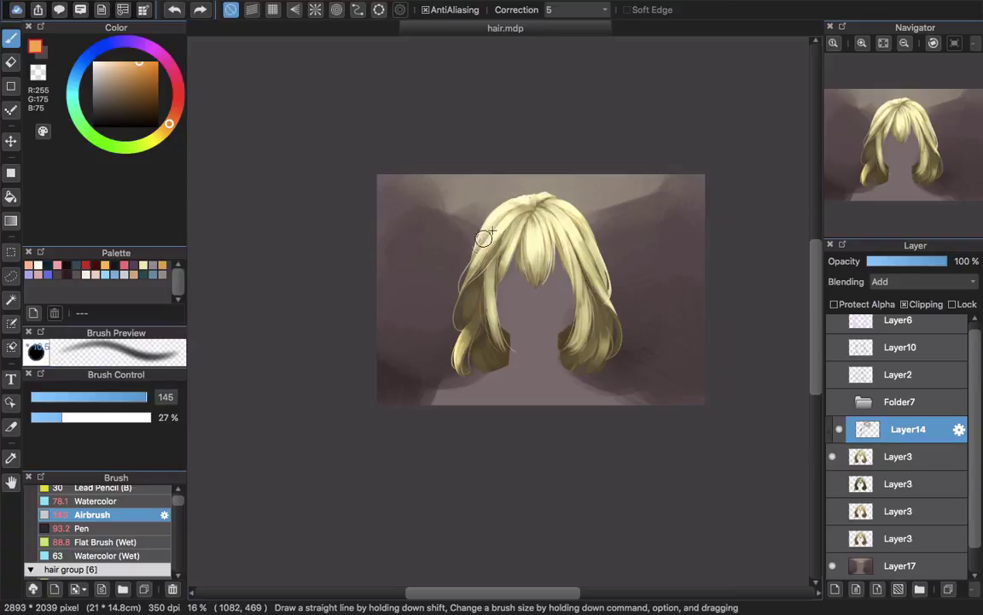
drag(500, 215, 477, 250)
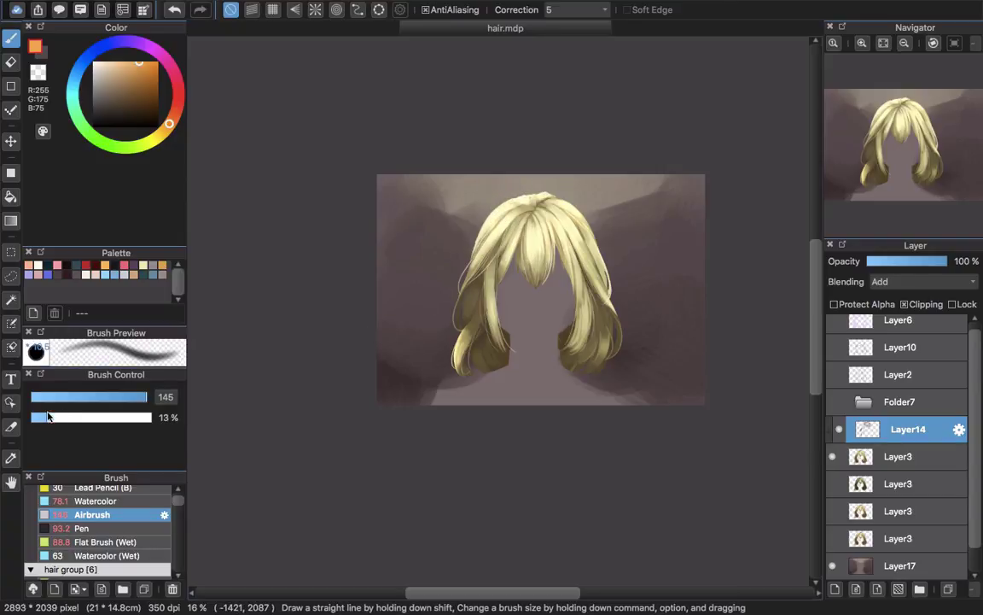
Step: Set the Airbrush to 520 and 21% opacity, undo the test strokes and airbrush an orange glow down the left locks
drag(47, 416, 55, 417)
key(bracketright)
key(bracketright)
key(bracketright)
key(bracketright)
key(bracketright)
key(bracketright)
key(bracketright)
mouse_move(504, 214)
mouse_down()
mouse_move(476, 255)
mouse_move(473, 367)
mouse_up()
key(super+z)
key(super+z)
drag(511, 218, 491, 357)
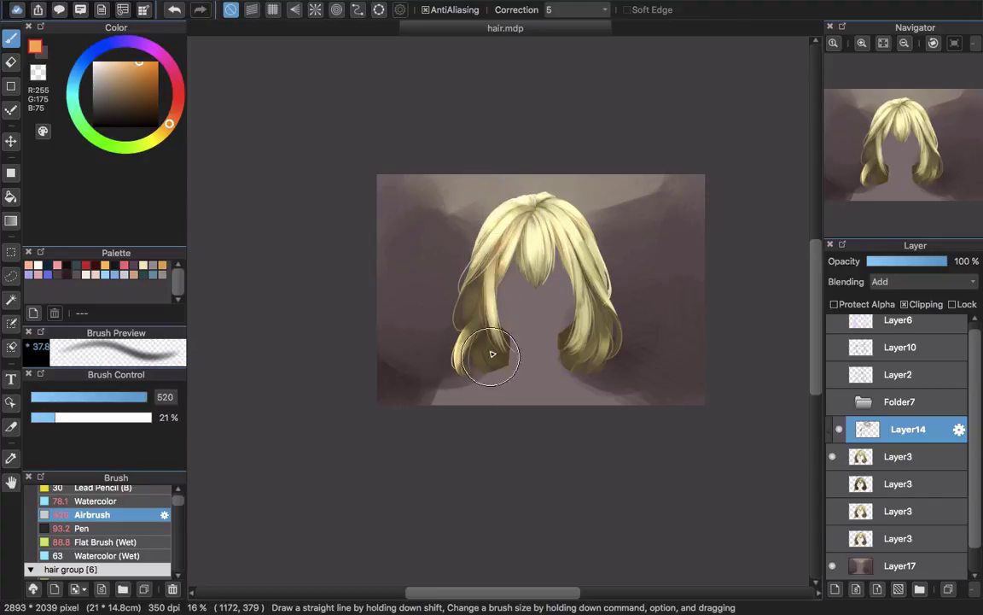
Step: Airbrush an orange glow over the left locks and lower left curl, undoing the unwanted test strokes
key(super+z)
drag(510, 218, 489, 305)
mouse_move(501, 254)
mouse_down()
mouse_move(491, 282)
mouse_move(461, 196)
mouse_move(478, 290)
mouse_move(474, 282)
mouse_move(460, 336)
mouse_move(431, 290)
mouse_move(450, 390)
mouse_move(525, 214)
mouse_move(482, 247)
mouse_move(495, 286)
mouse_move(488, 260)
mouse_move(537, 215)
mouse_move(563, 239)
mouse_move(563, 376)
mouse_move(579, 249)
mouse_move(520, 265)
mouse_move(615, 333)
mouse_move(589, 375)
mouse_move(565, 367)
mouse_move(575, 256)
mouse_move(563, 221)
mouse_move(578, 388)
mouse_up()
drag(520, 312, 472, 327)
key(super+z)
key(super+z)
key(super+z)
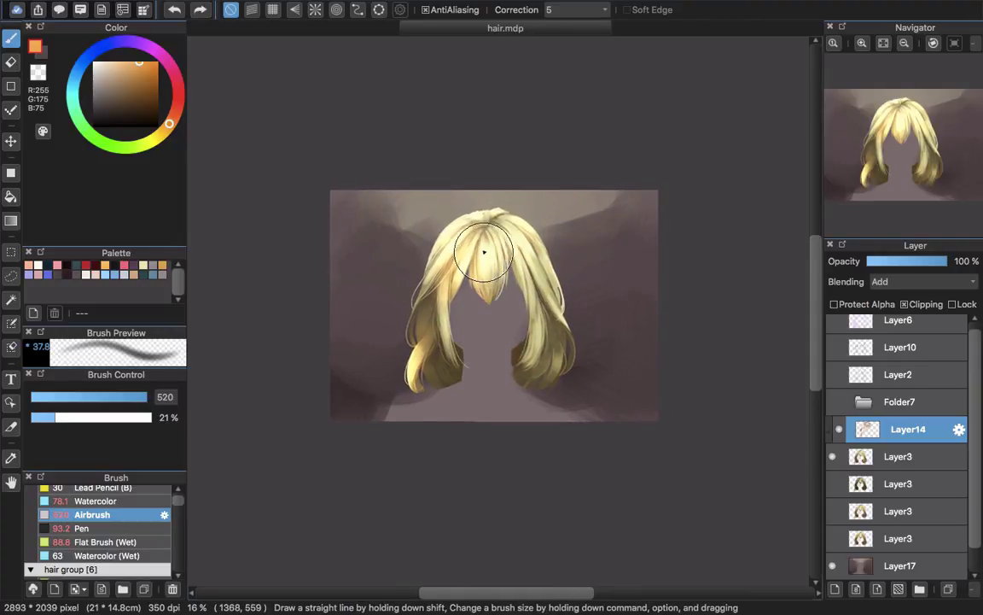
Step: Airbrush orange along the left crown and locks, soften the glow with the transparent colour and return to orange
mouse_move(484, 251)
mouse_down()
mouse_move(481, 210)
mouse_move(464, 227)
mouse_move(485, 217)
mouse_move(487, 327)
mouse_move(488, 275)
mouse_move(471, 266)
mouse_move(422, 365)
mouse_move(434, 302)
mouse_move(414, 357)
mouse_up()
drag(454, 232, 449, 252)
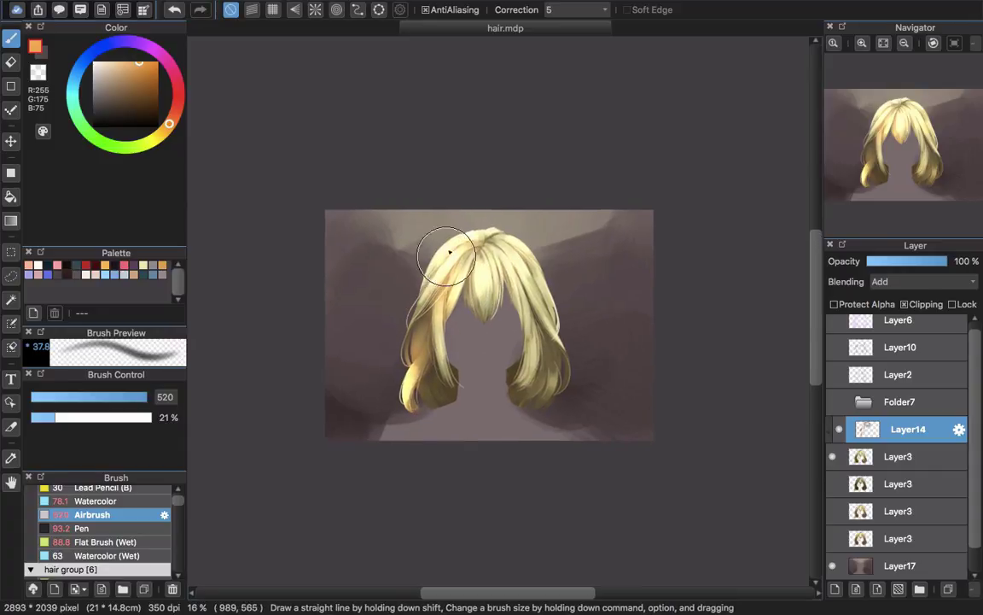
click(38, 73)
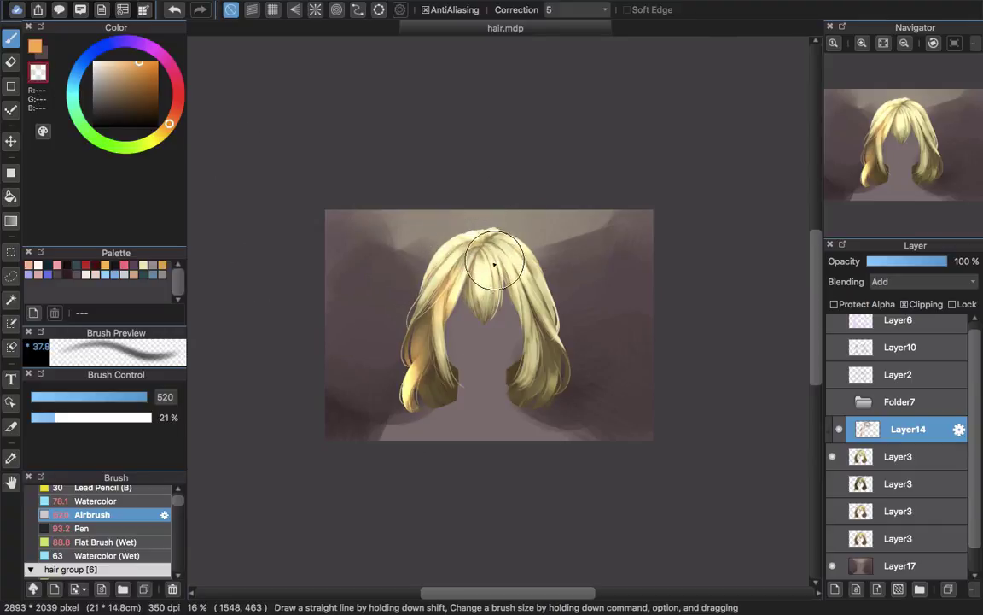
click(34, 46)
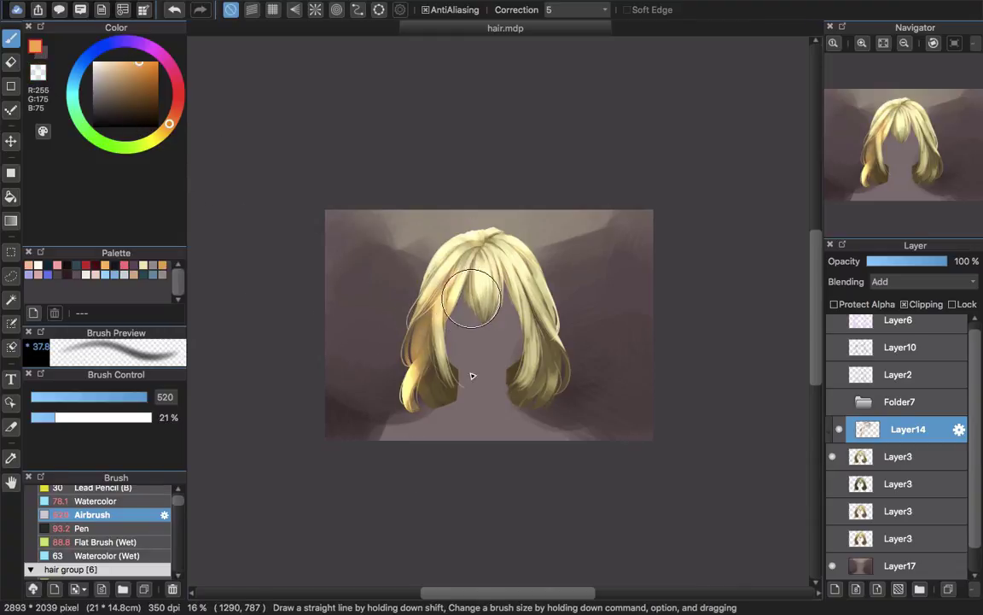
Step: Airbrush orange on the inside of the lower left curl and test strokes on the fringe, using undo and redo
key(super+z)
drag(433, 392, 432, 402)
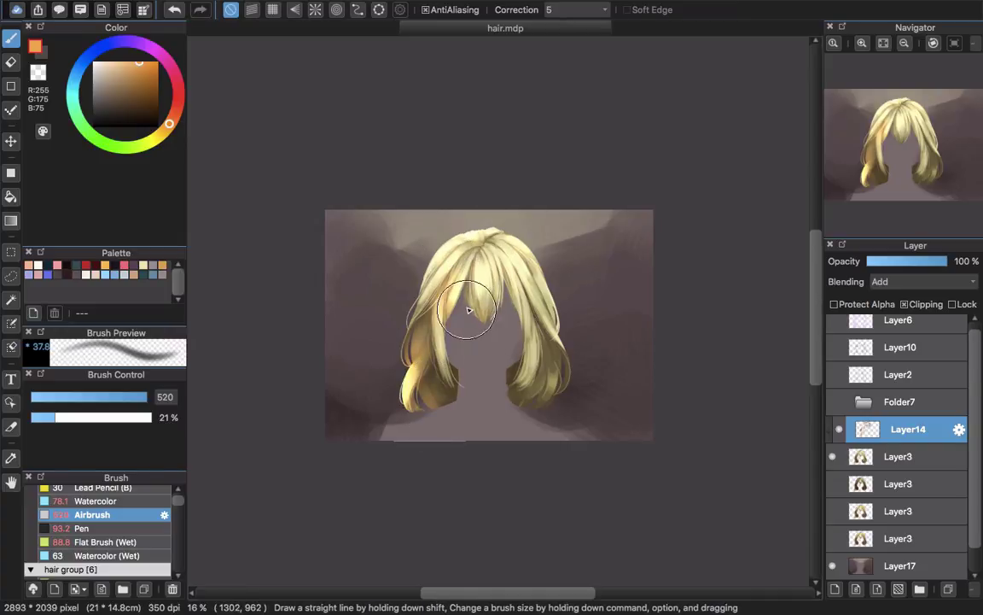
key(super+z)
drag(477, 290, 483, 320)
key(super+z)
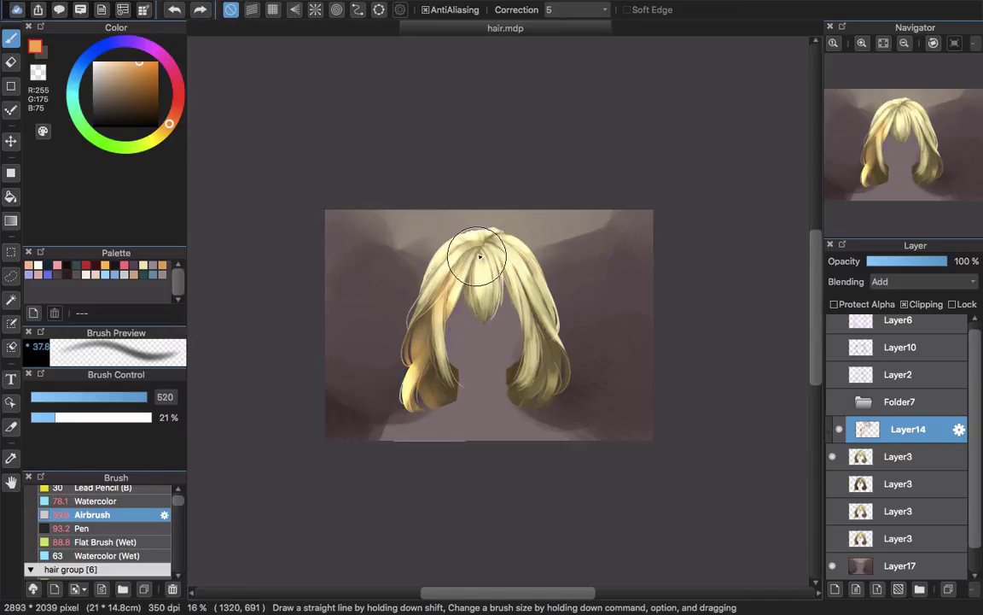
key(super+shift+z)
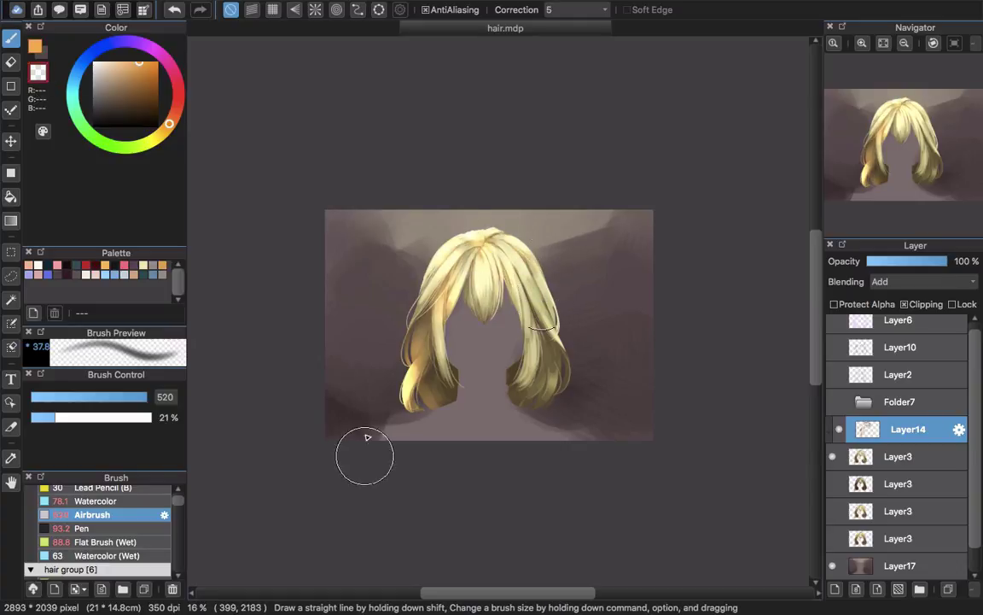
Step: Airbrush an orange glow over the lower right curls
scroll(350, 346, right, 2)
scroll(351, 346, up, 1)
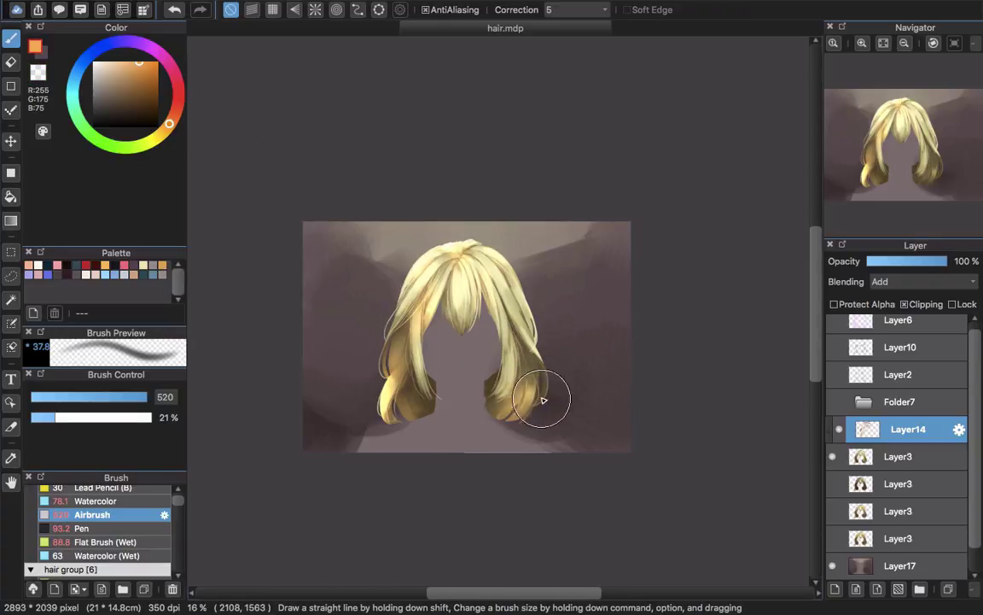
mouse_move(542, 398)
mouse_down()
mouse_move(519, 376)
mouse_move(448, 455)
mouse_up()
mouse_move(509, 381)
mouse_down()
mouse_move(432, 437)
mouse_move(542, 397)
mouse_up()
Step: Airbrush a soft orange glow around the crown's parting, swapping to the dark secondary colour and back to orange
scroll(446, 467, up, 3)
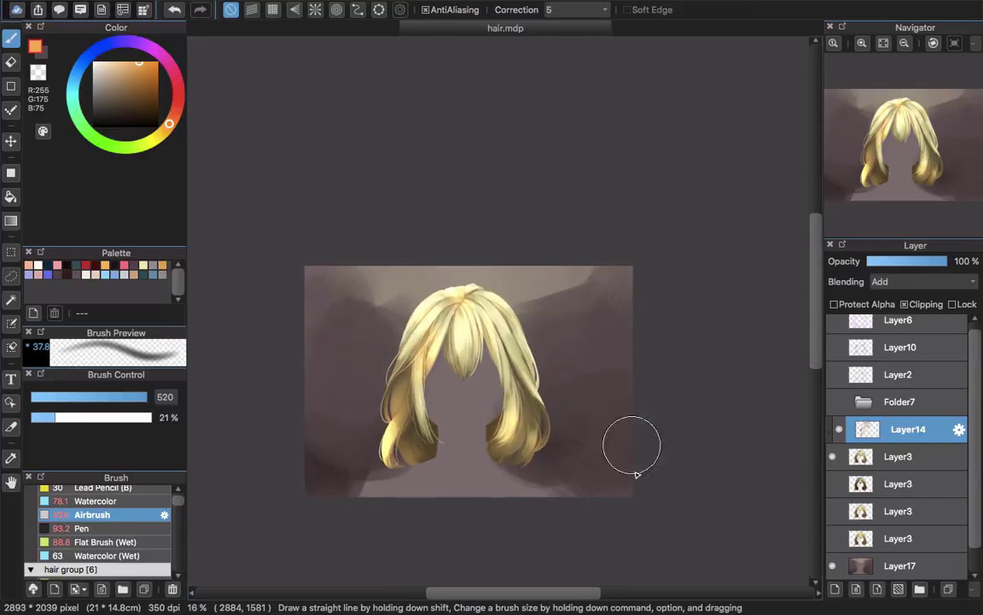
scroll(560, 345, up, 3)
scroll(562, 344, down, 1)
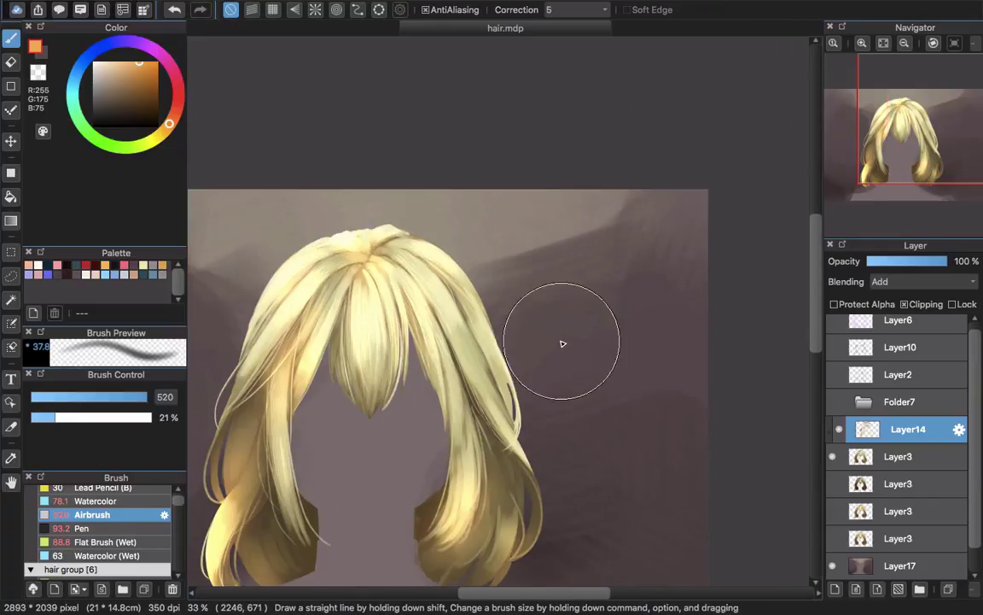
drag(385, 299, 452, 295)
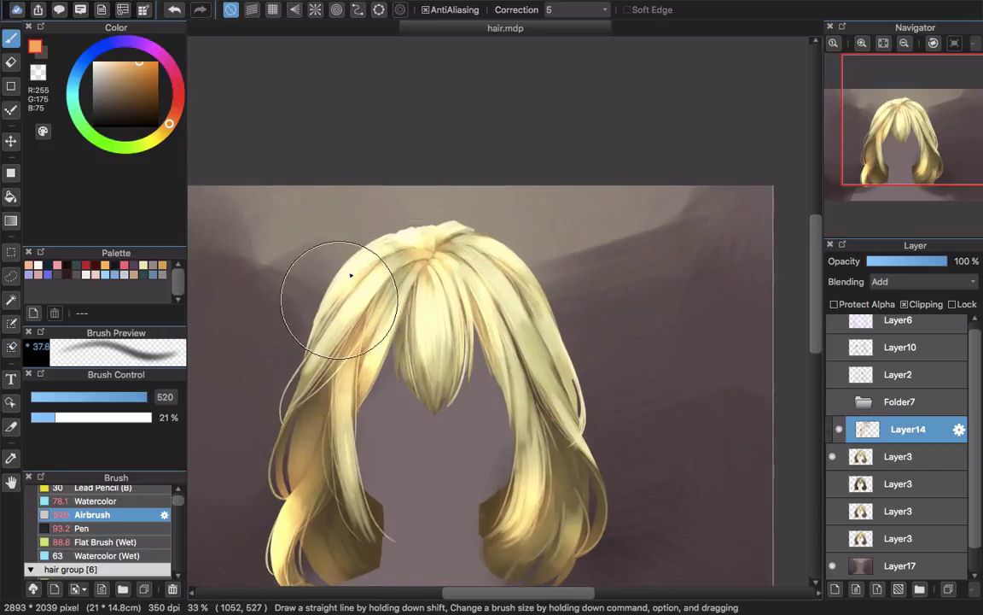
click(36, 48)
mouse_move(429, 242)
mouse_down()
mouse_move(452, 254)
mouse_move(432, 261)
mouse_move(441, 241)
mouse_move(431, 245)
mouse_move(461, 244)
mouse_move(450, 275)
mouse_up()
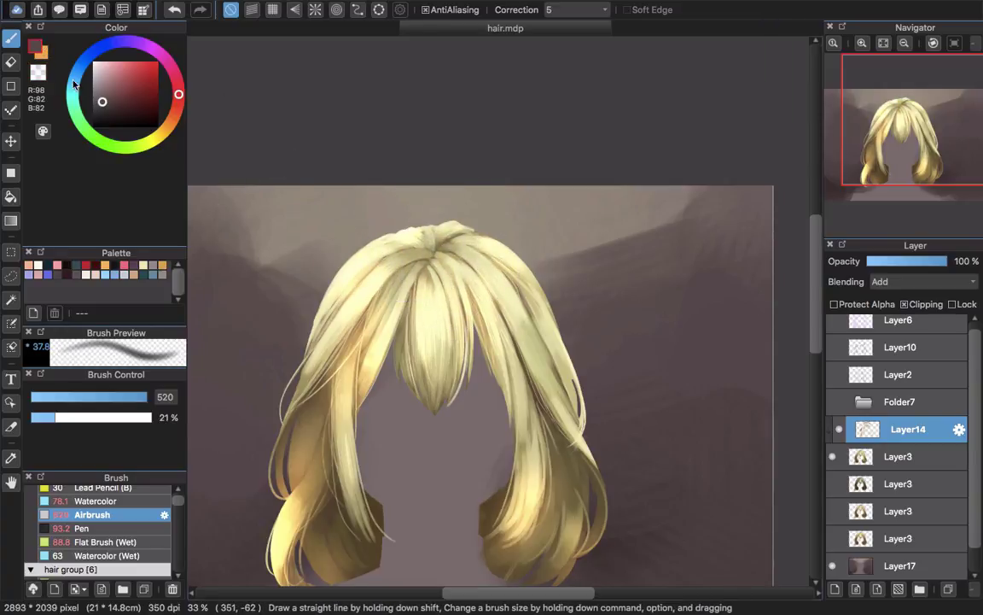
key(x)
mouse_move(418, 236)
mouse_down()
mouse_move(381, 252)
mouse_move(422, 259)
mouse_up()
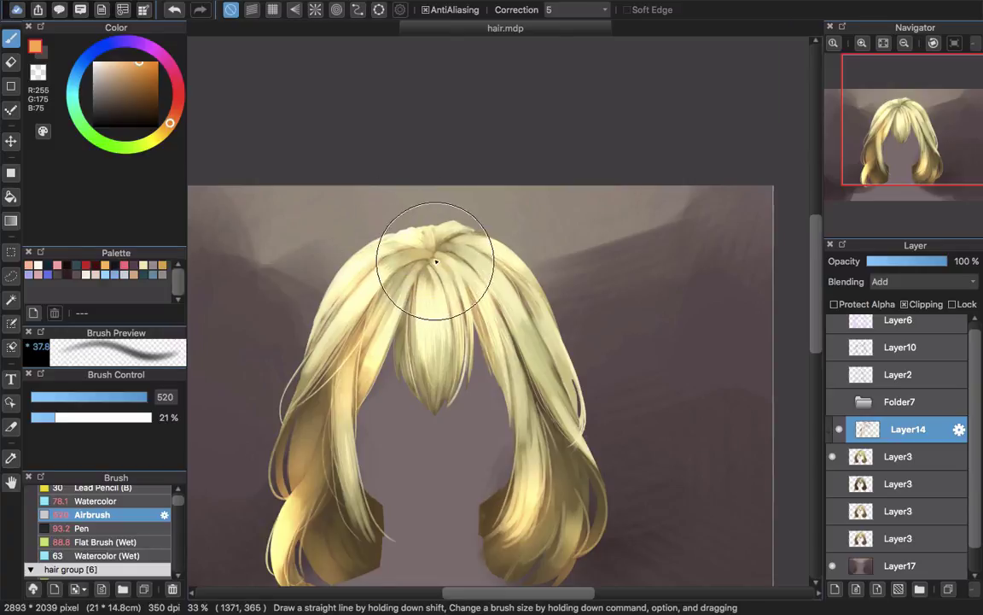
Step: Shift the airbrush hue to red (R 255, G 98, B 75) and glaze it over the crown and left locks
click(175, 116)
drag(175, 116, 178, 101)
mouse_move(357, 193)
mouse_down()
mouse_move(419, 244)
mouse_move(388, 277)
mouse_move(440, 242)
mouse_move(361, 303)
mouse_move(377, 321)
mouse_move(438, 268)
mouse_move(394, 319)
mouse_move(431, 262)
mouse_move(412, 307)
mouse_up()
drag(342, 456, 377, 377)
mouse_move(350, 333)
mouse_down()
mouse_move(366, 462)
mouse_move(329, 373)
mouse_up()
scroll(614, 303, down, 1)
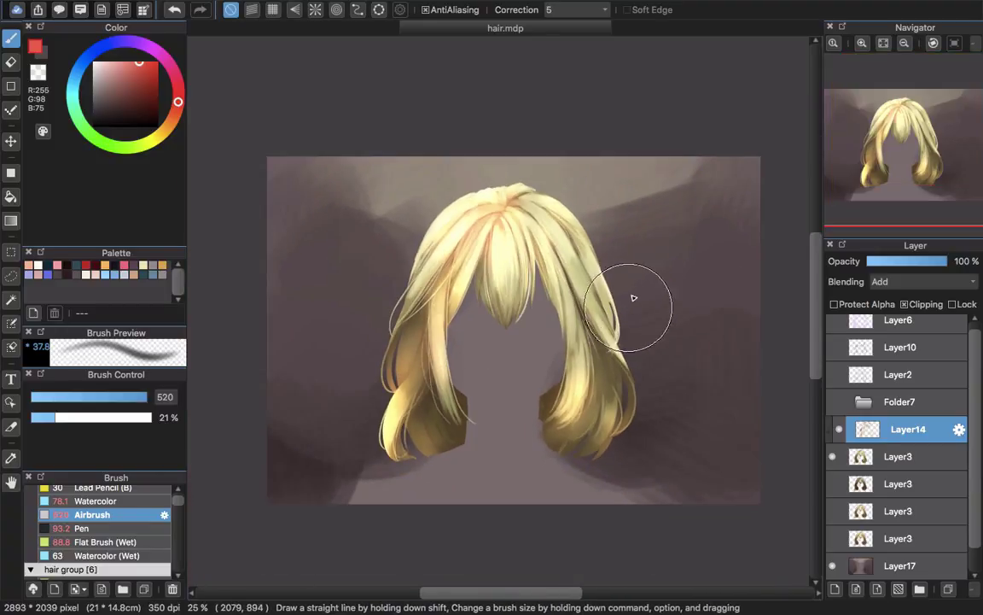